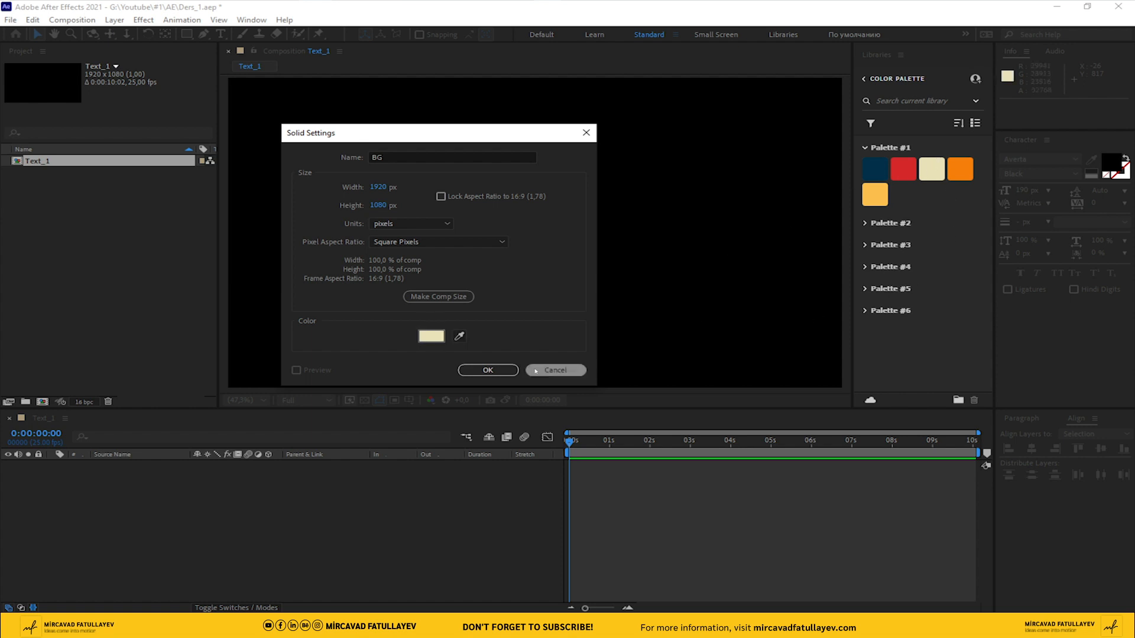
# Create the cream 1920 x 1080 px solid named BG and lock its layer
pyautogui.click(488, 370)
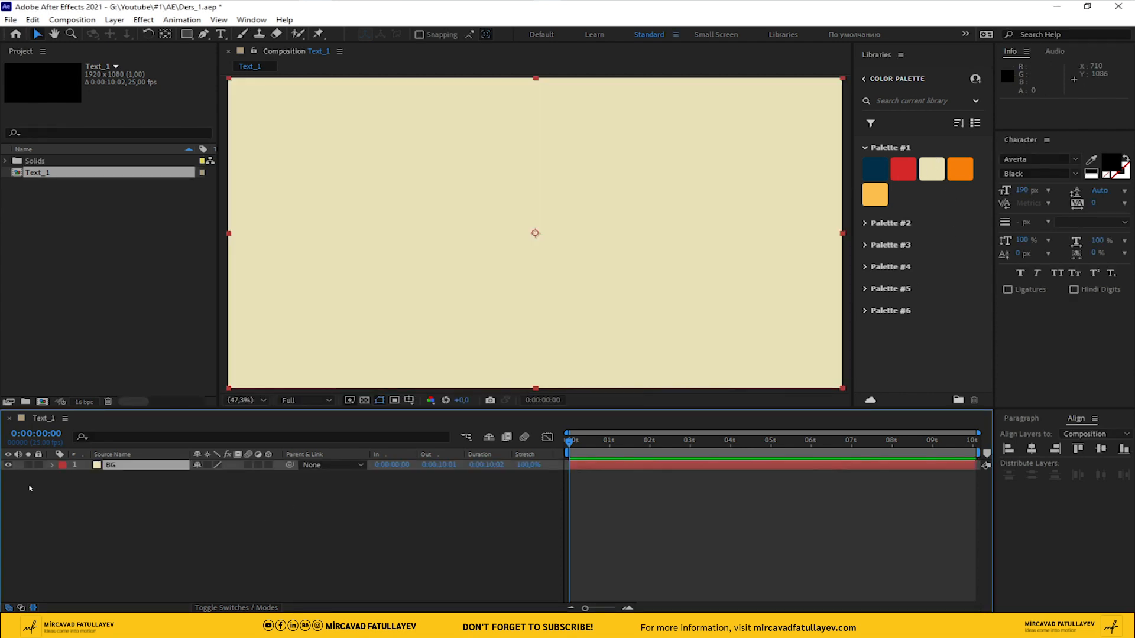
pyautogui.click(39, 465)
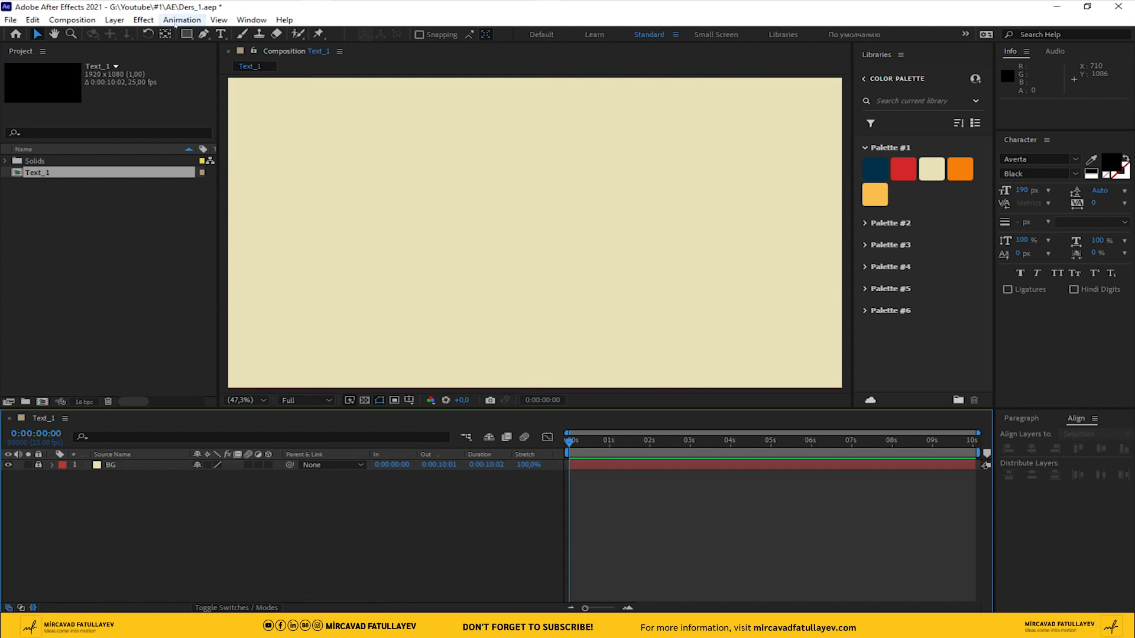
# Add a text layer reading MOTION near the middle of the composition
pyautogui.click(221, 34)
pyautogui.click(459, 225)
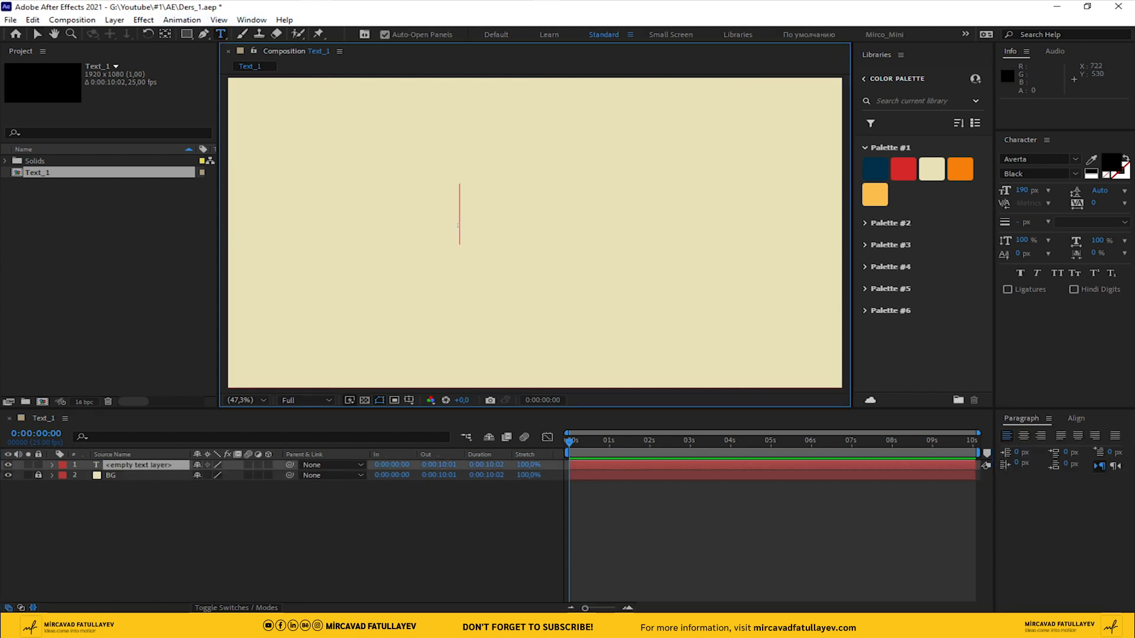
pyautogui.write('MO')
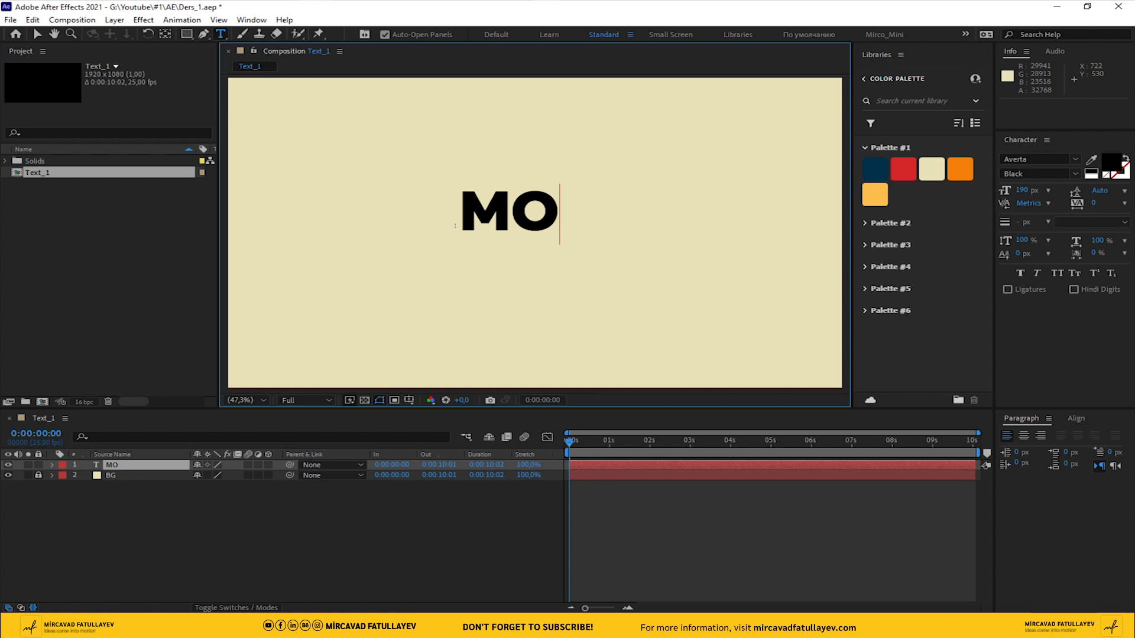
pyautogui.write('TION')
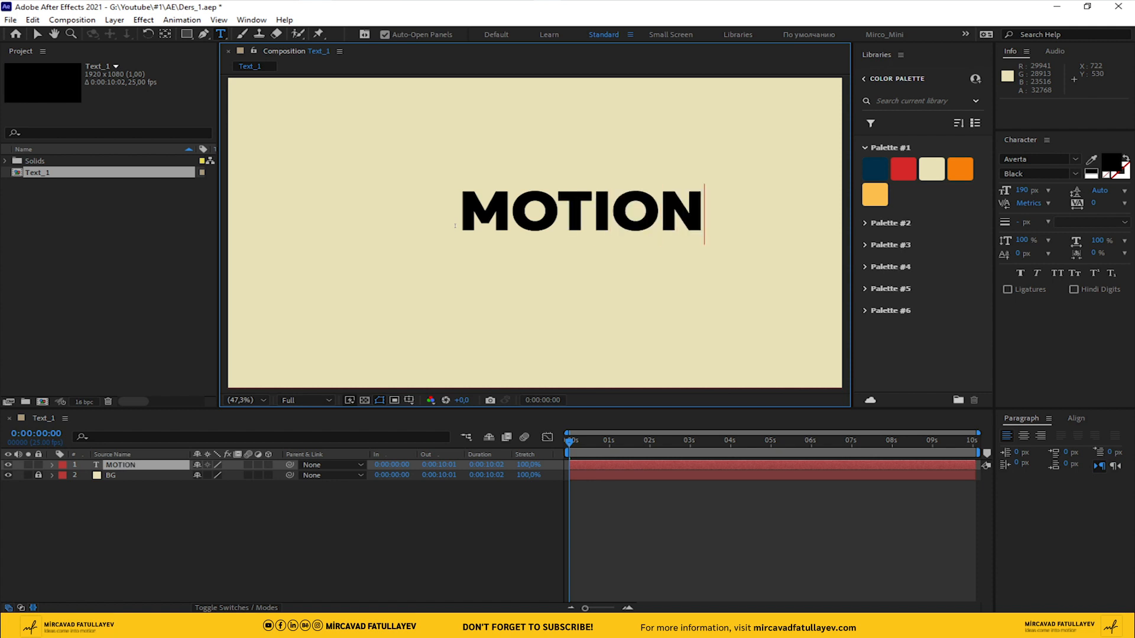
pyautogui.click(37, 36)
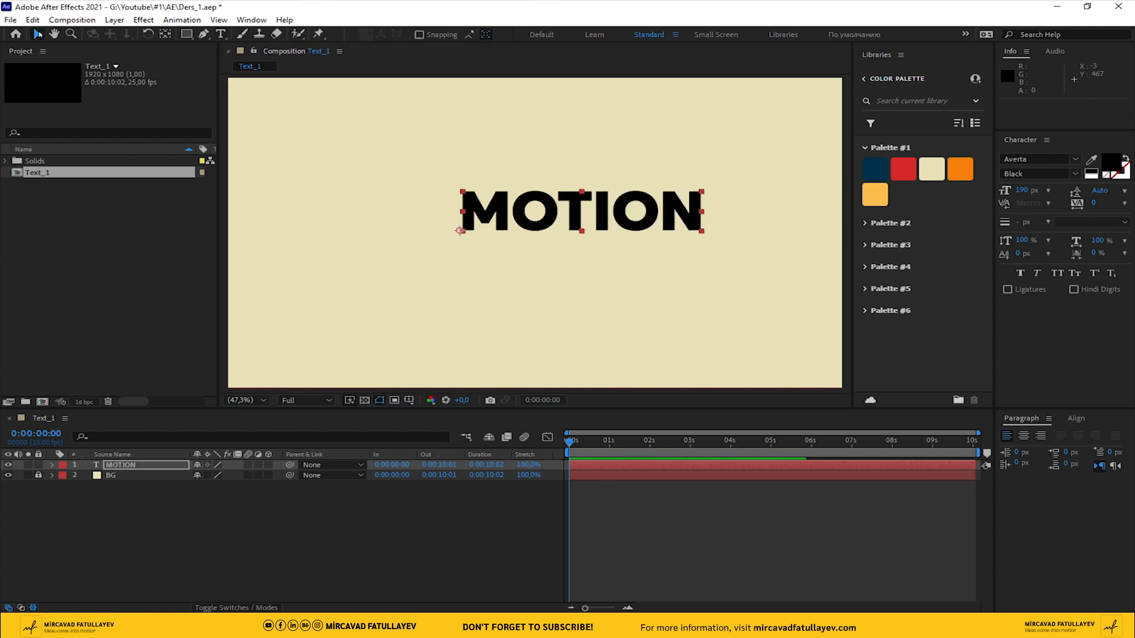
# Centre the MOTION text horizontally and vertically in the composition and show the title/action safe guides
pyautogui.click(1076, 418)
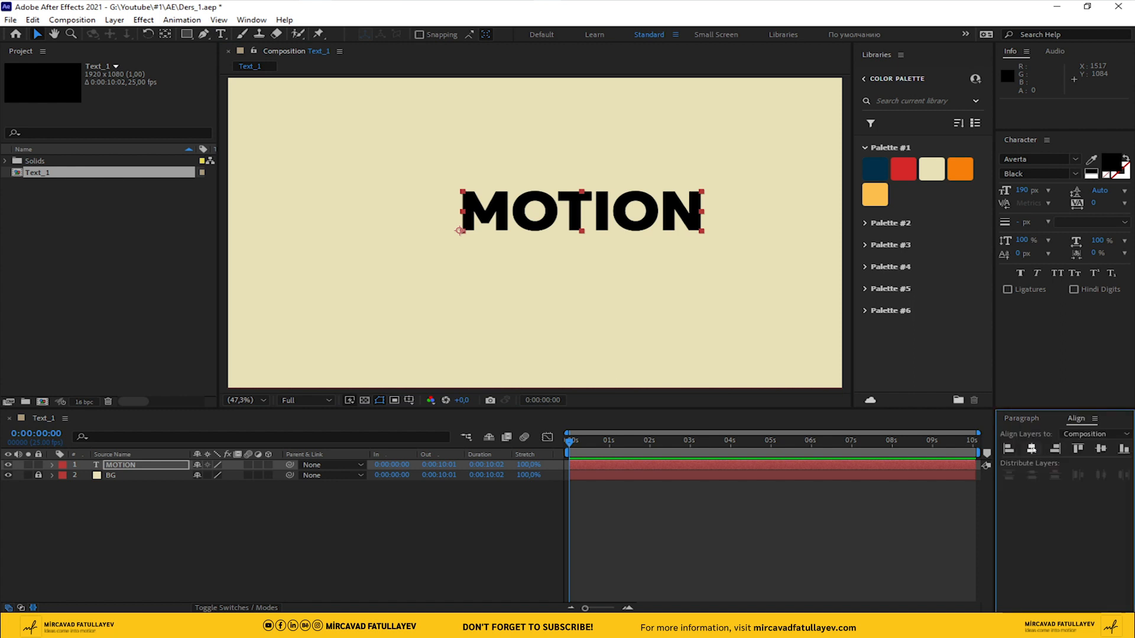
pyautogui.click(1032, 449)
pyautogui.click(1100, 449)
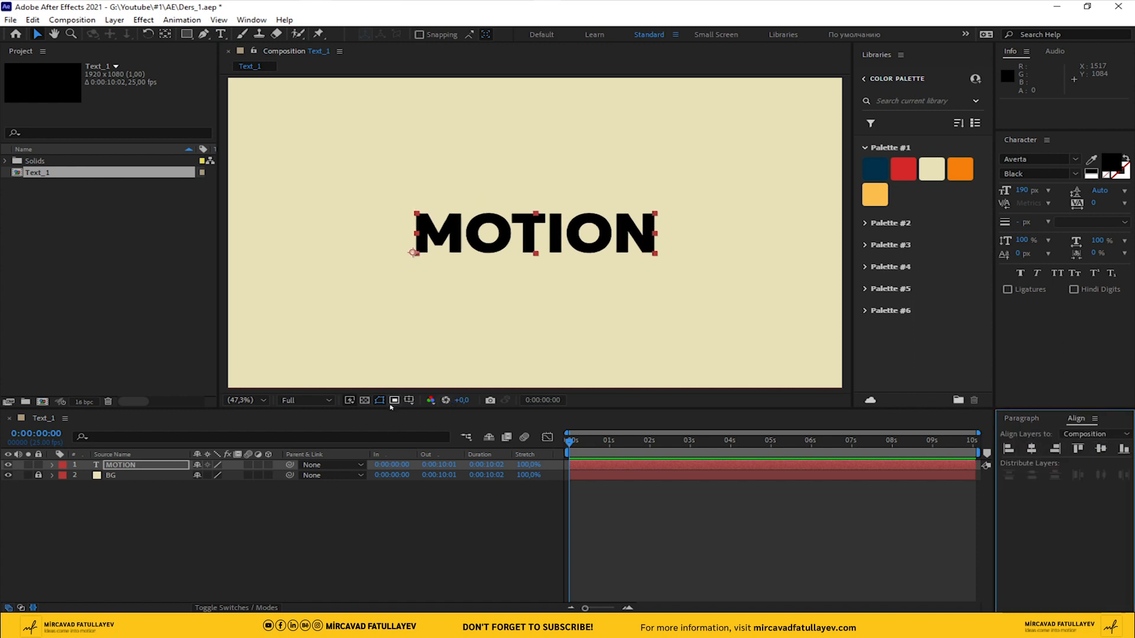
pyautogui.click(408, 400)
pyautogui.click(449, 413)
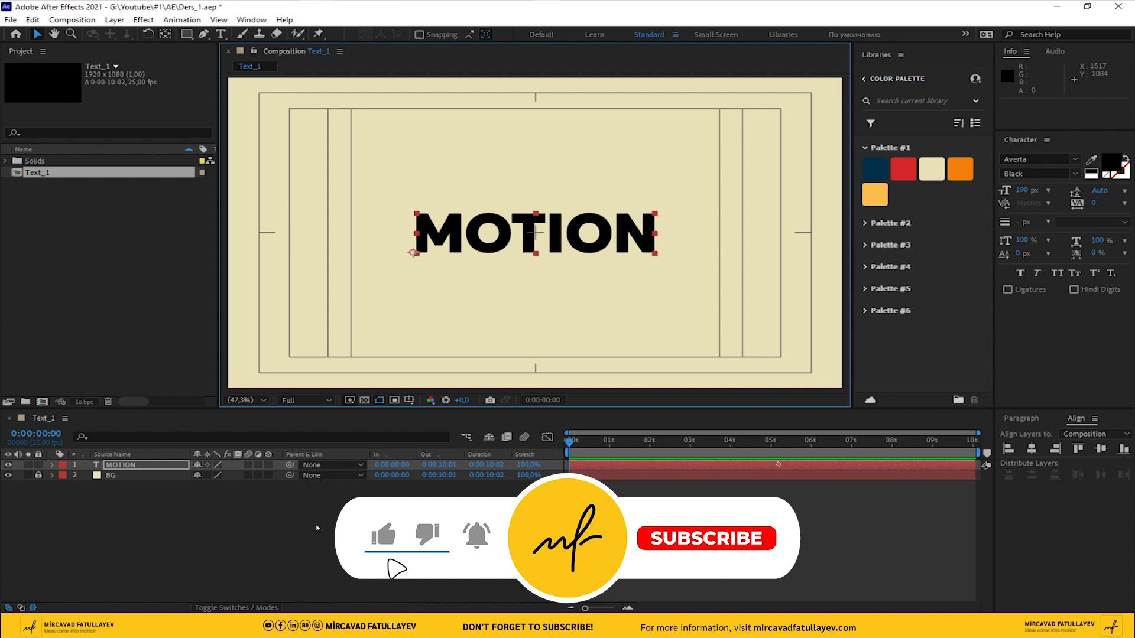
pyautogui.click(330, 548)
# Fill the MOTION text with the light orange swatch from Palette #1
pyautogui.click(130, 465)
pyautogui.click(1093, 162)
pyautogui.click(875, 194)
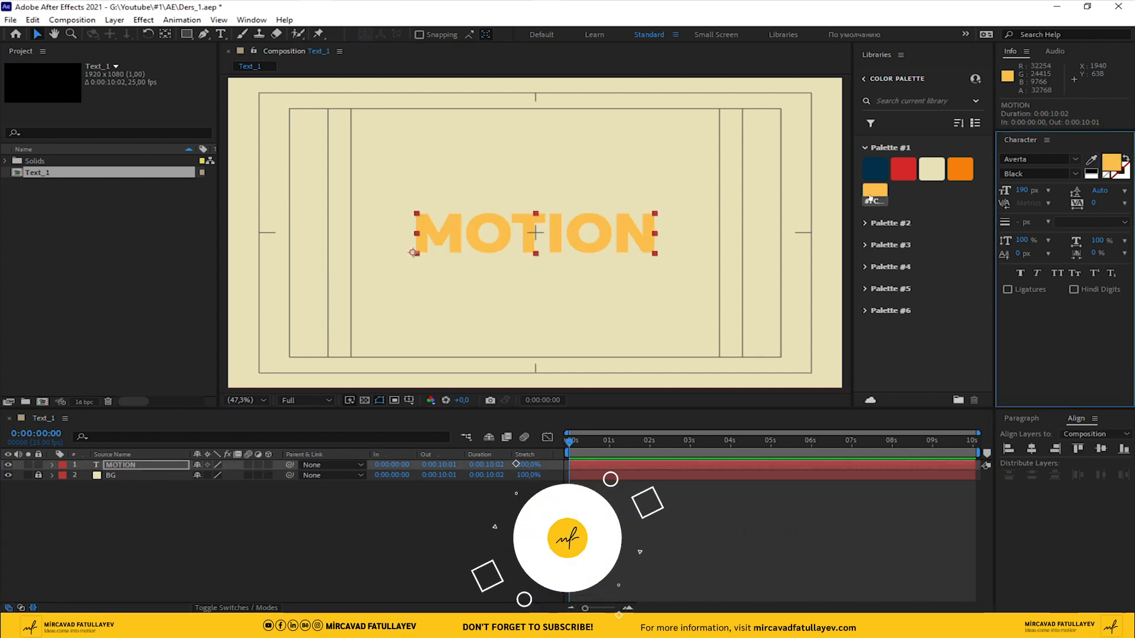
pyautogui.click(155, 478)
# Give the MOTION text a black stroke 5 px wide
pyautogui.click(130, 465)
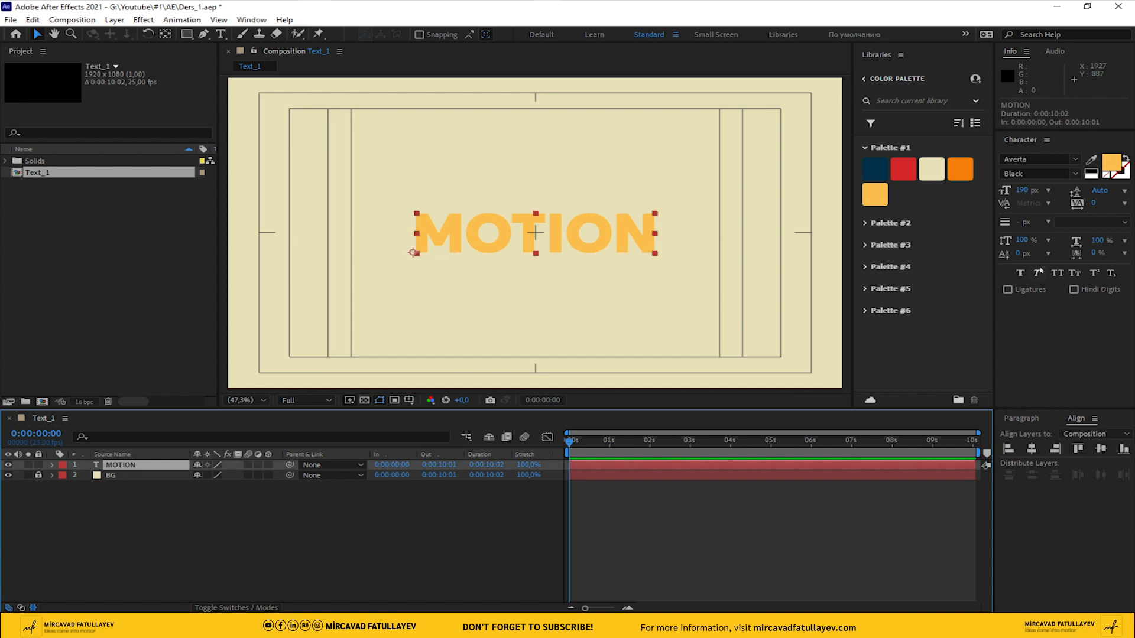
pyautogui.click(1126, 175)
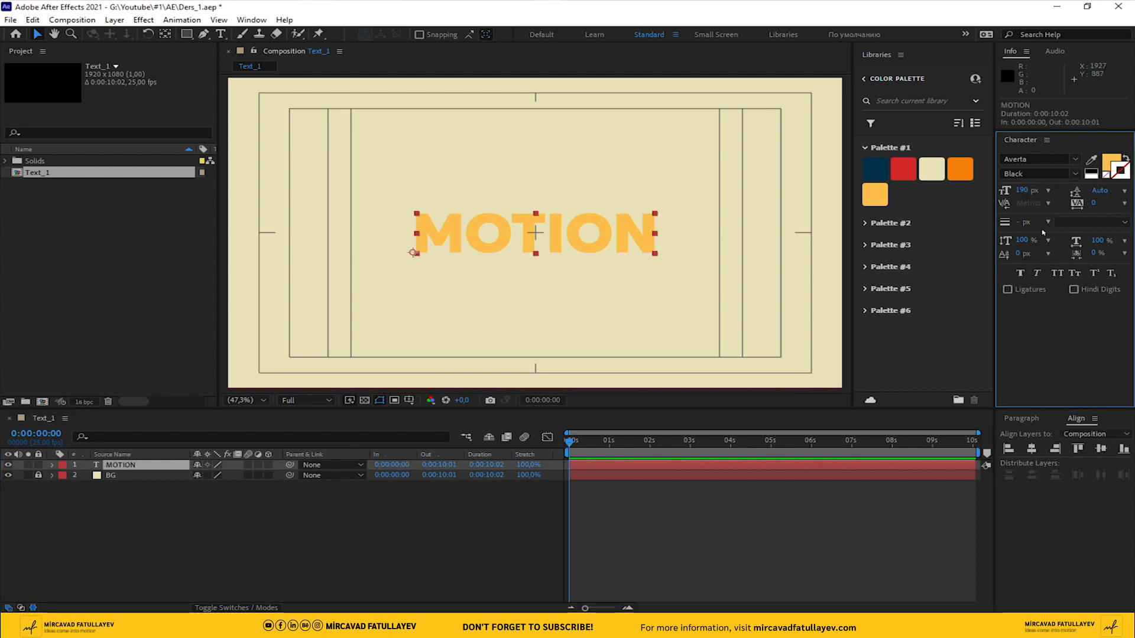
pyautogui.write('5')
pyautogui.press('Return')
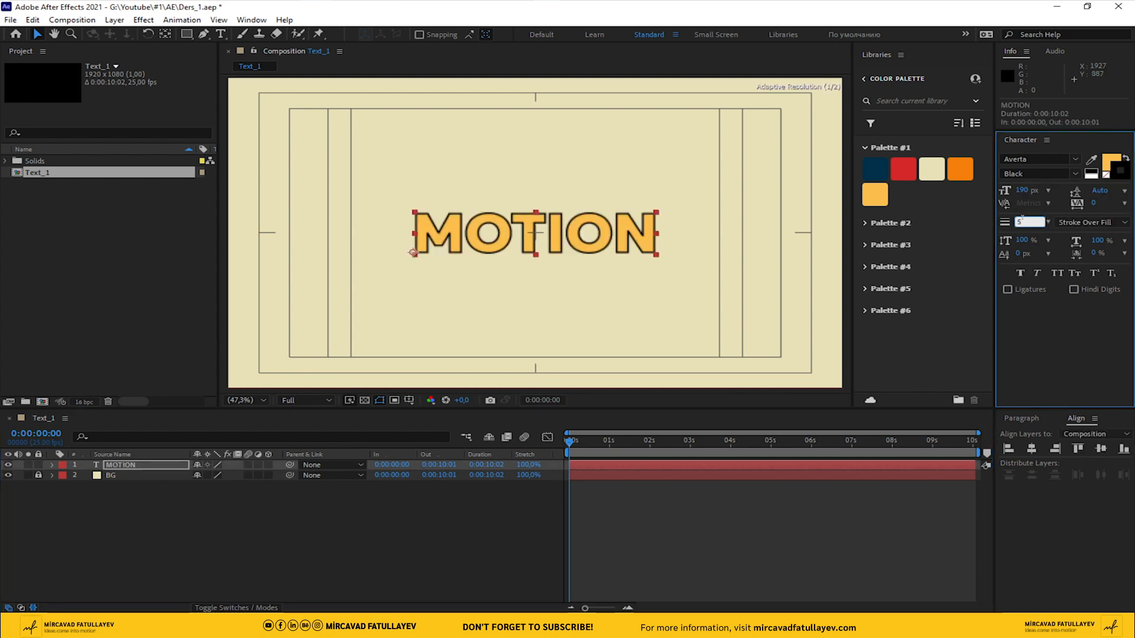
pyautogui.click(380, 533)
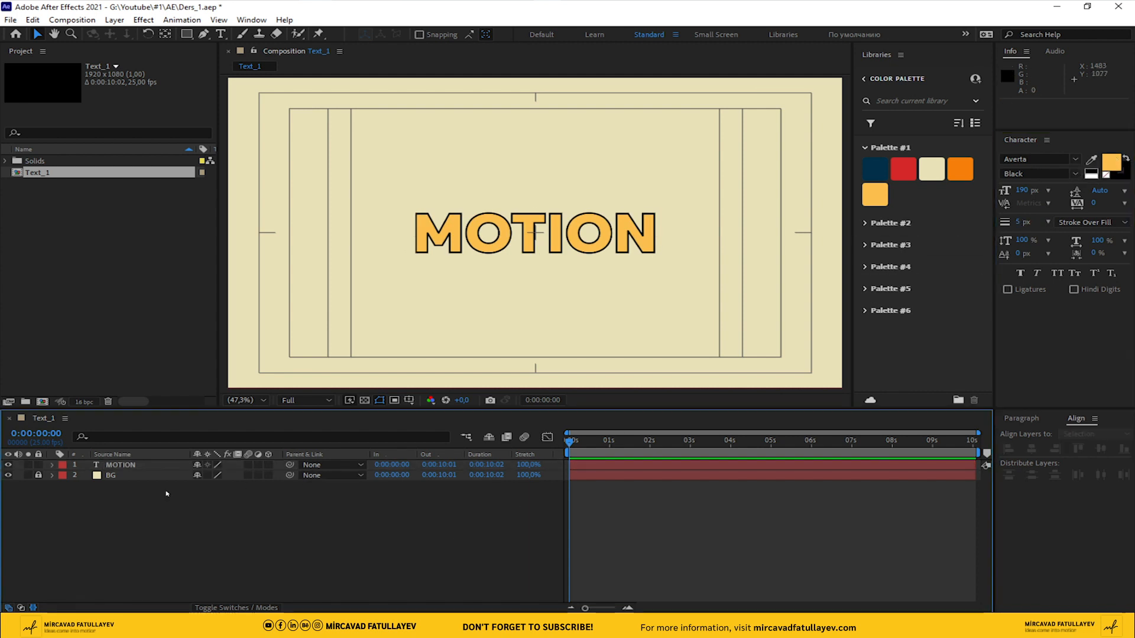
# Keyframe the MOTION layer's Position at 0 s and at 1 s, shifting the text to X 1064.5 at 1 s
pyautogui.click(121, 465)
pyautogui.press('p')
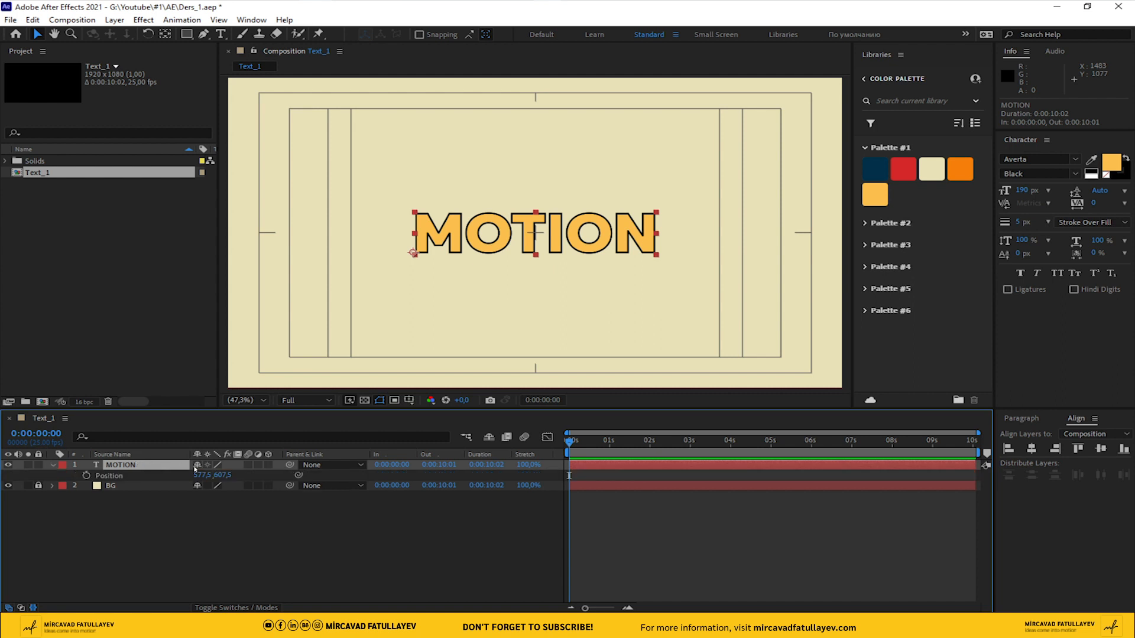
pyautogui.click(86, 476)
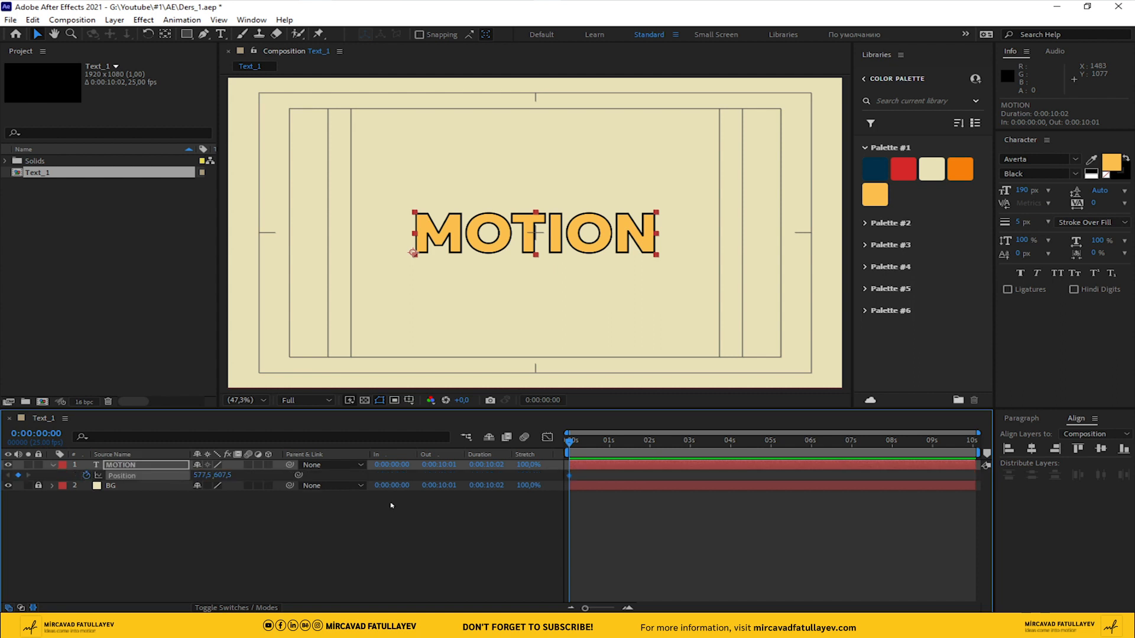
pyautogui.click(608, 446)
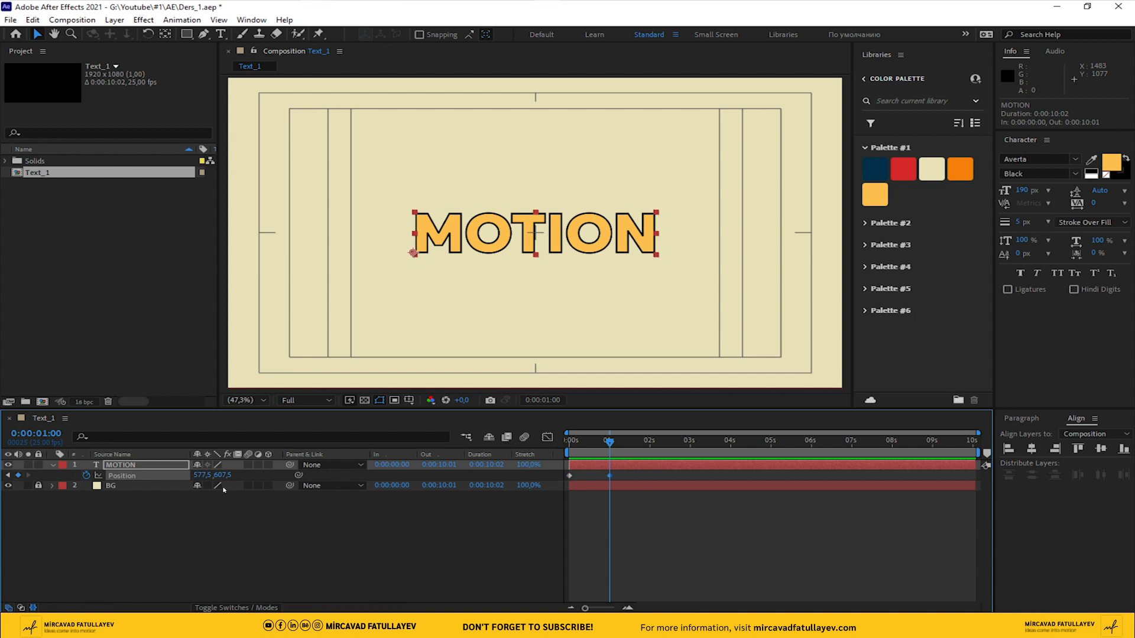
pyautogui.moveTo(197, 475); pyautogui.dragTo(540, 485)
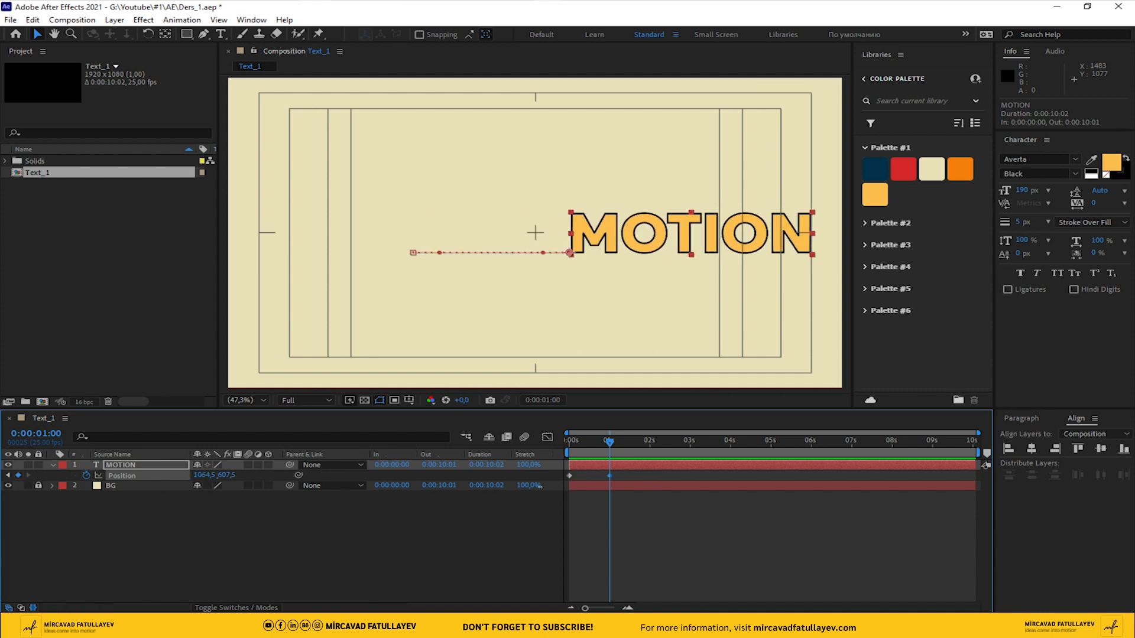
# Set the MOTION layer's Position X to 89.5 on the keyframe at 0 s
pyautogui.moveTo(610, 445); pyautogui.dragTo(568, 444)
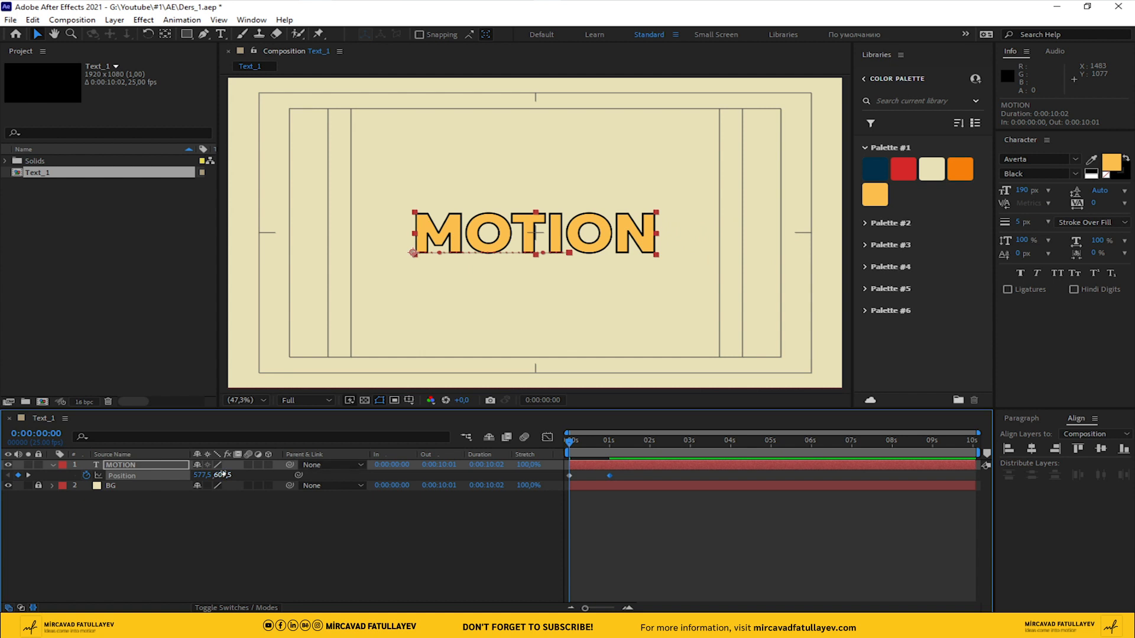
pyautogui.moveTo(197, 475); pyautogui.dragTo(29, 469)
pyautogui.moveTo(194, 475); pyautogui.dragTo(91, 473)
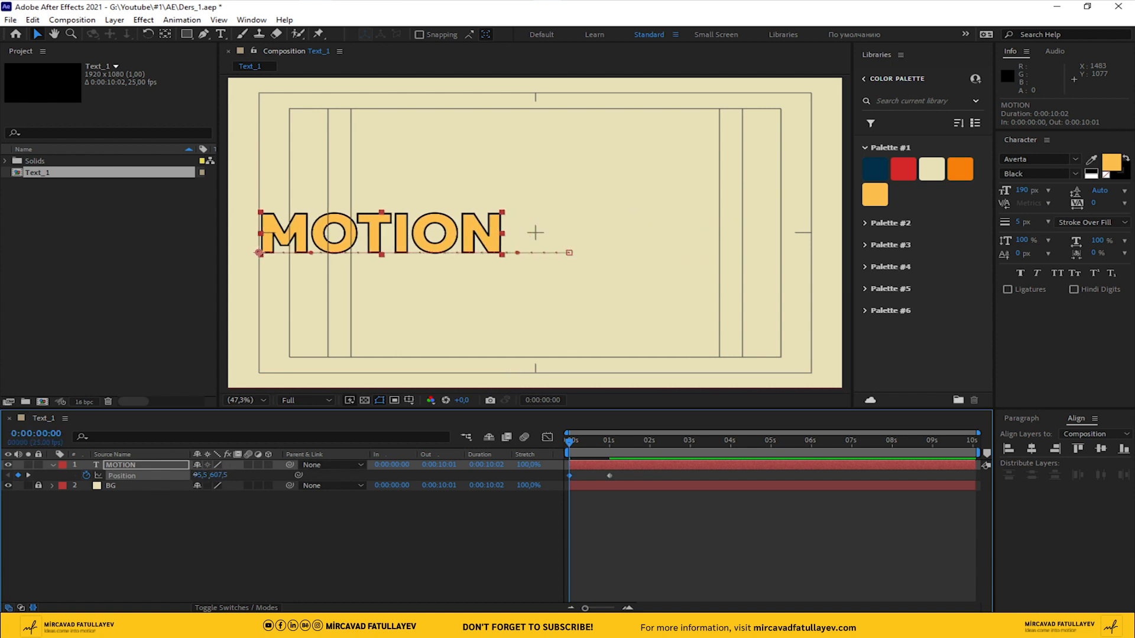
pyautogui.moveTo(196, 475); pyautogui.dragTo(192, 475)
pyautogui.click(578, 540)
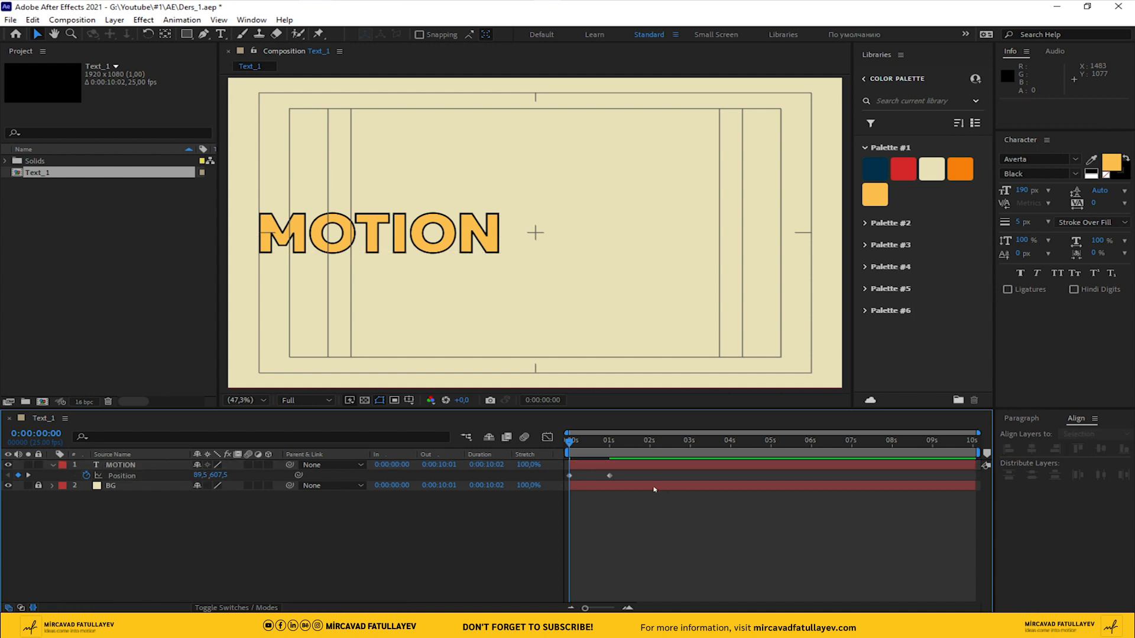
# Preview the first second of the text's movement and extend the work area to end at 0:00:05:23
pyautogui.click(609, 442)
pyautogui.press('space')
pyautogui.moveTo(620, 444); pyautogui.dragTo(610, 446)
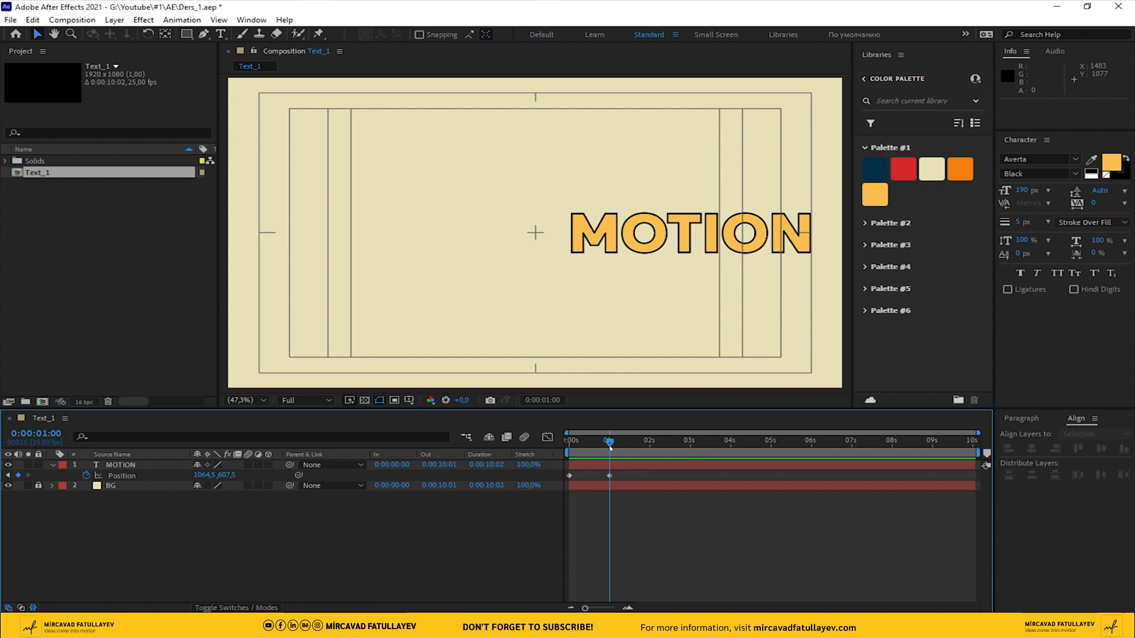
pyautogui.press('space')
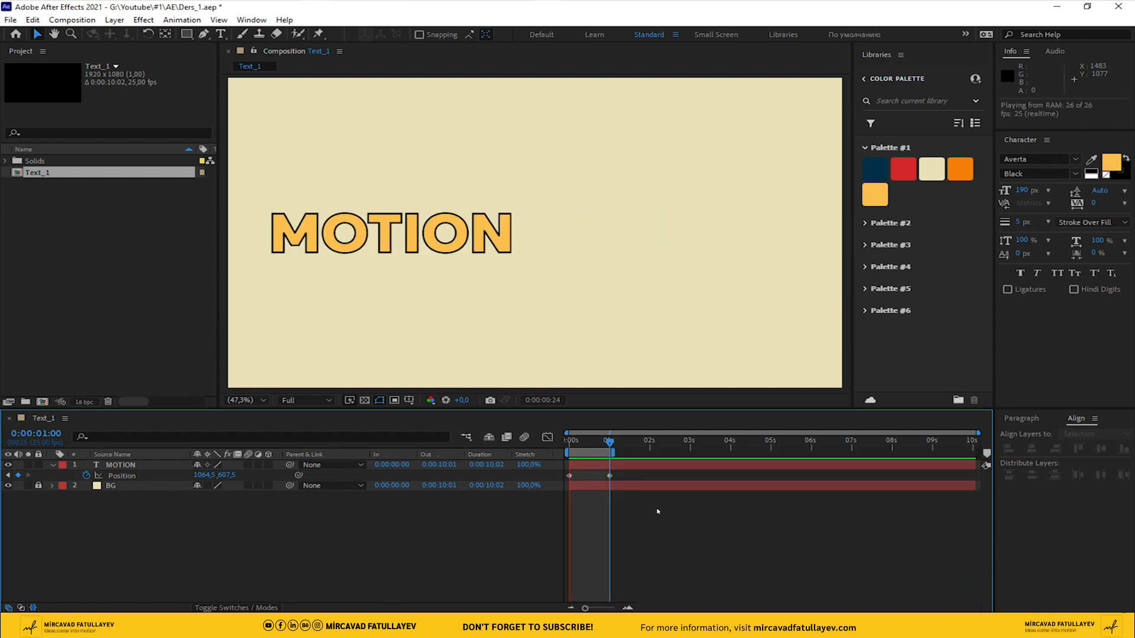
pyautogui.click(599, 441)
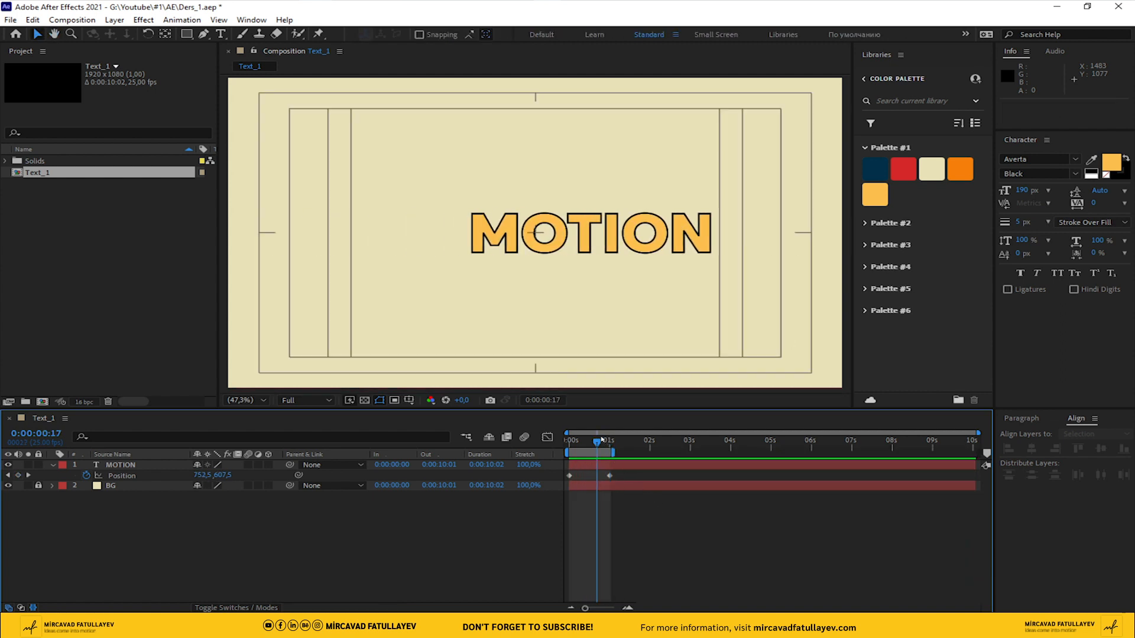
pyautogui.moveTo(601, 440); pyautogui.dragTo(496, 448)
pyautogui.moveTo(613, 452); pyautogui.dragTo(811, 452)
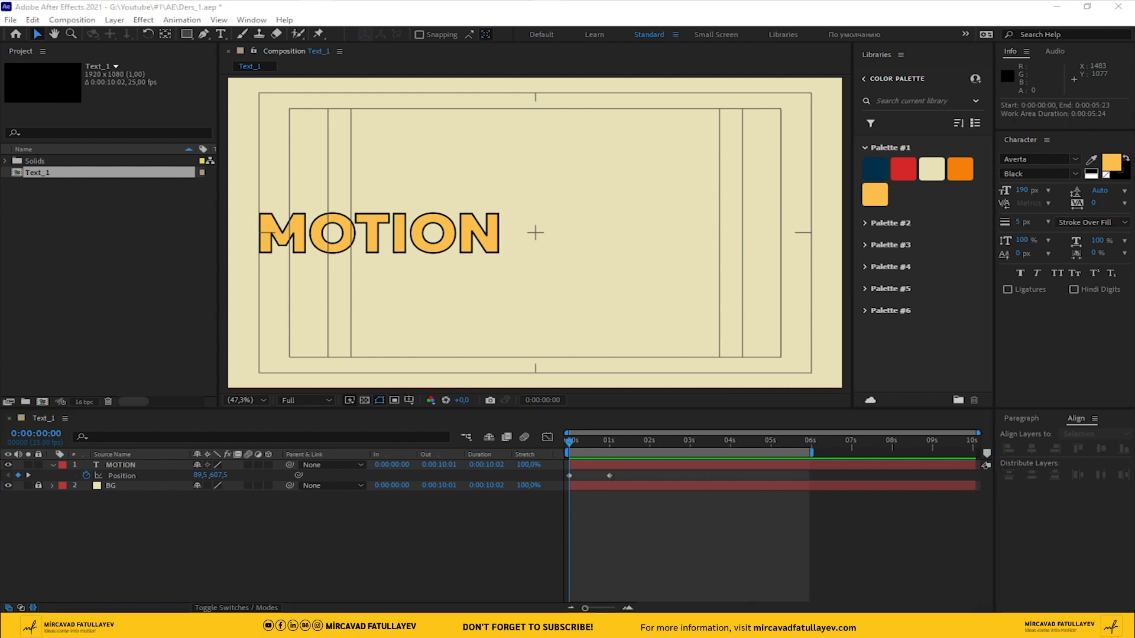
# Add the expression loopOut("pingpong") to the MOTION layer's Position and preview the loop
pyautogui.click(178, 496)
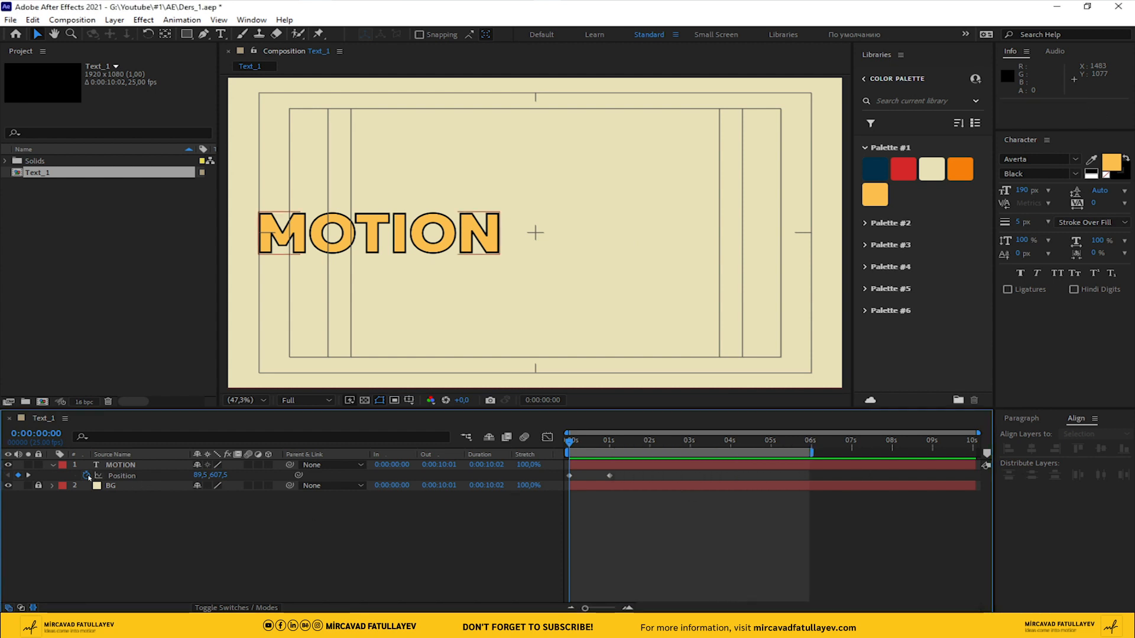
pyautogui.keyDown('alt'); pyautogui.click(85, 476); pyautogui.keyUp('alt')
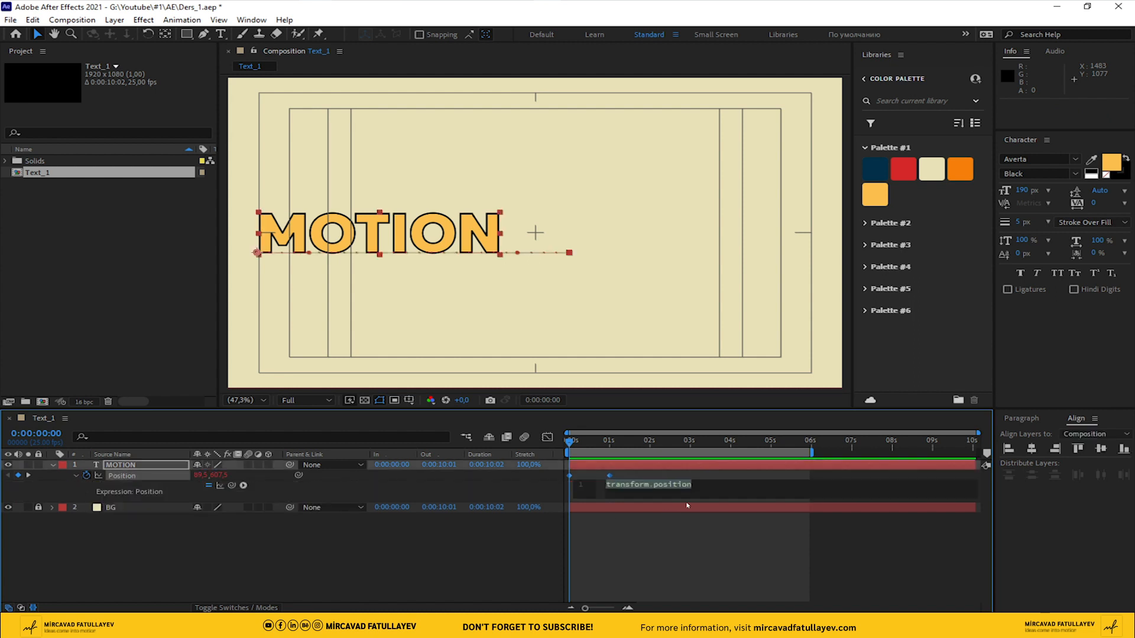
pyautogui.write('loopOut("pingpong")')
pyautogui.click(720, 545)
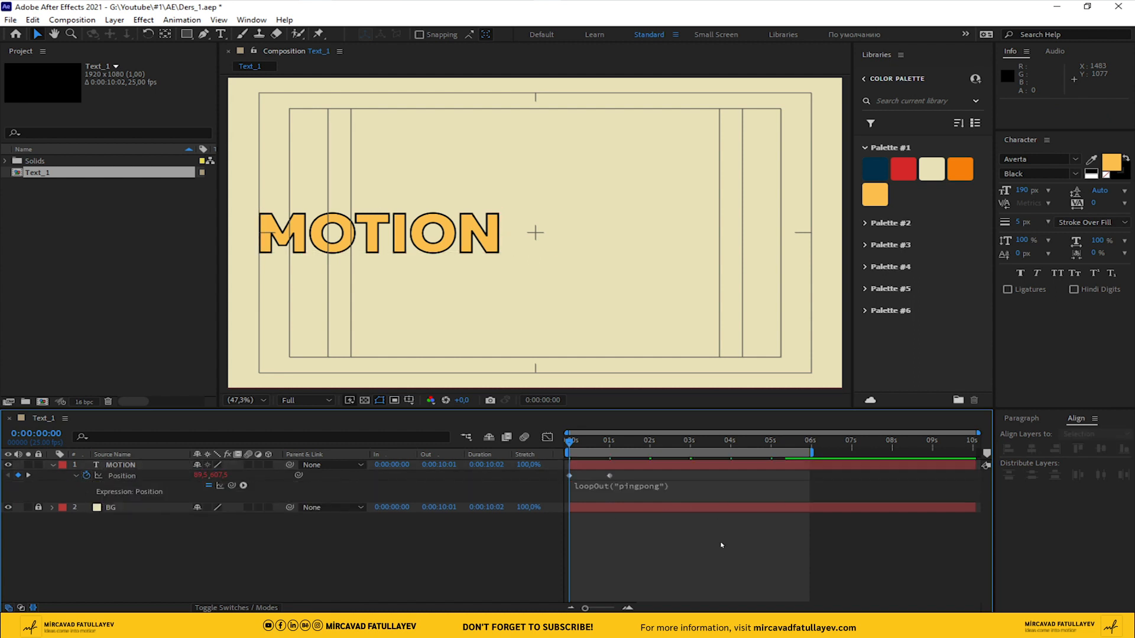
pyautogui.press('space')
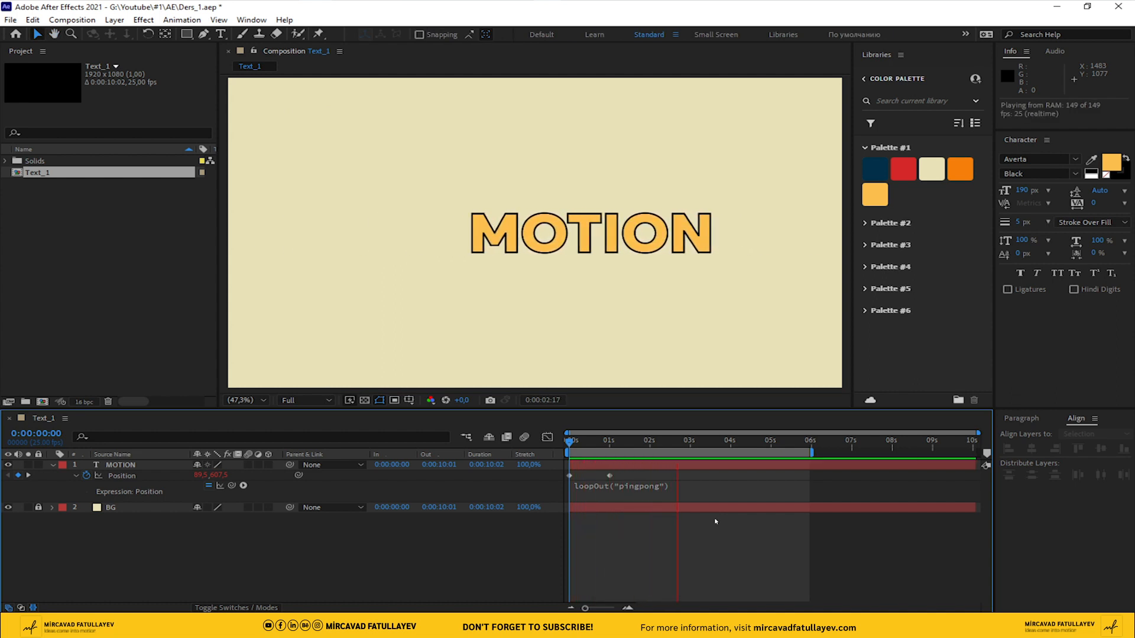
pyautogui.press('space')
# Apply Easy Ease to both Position keyframes of the MOTION layer and preview the loop from the start
pyautogui.click(609, 476)
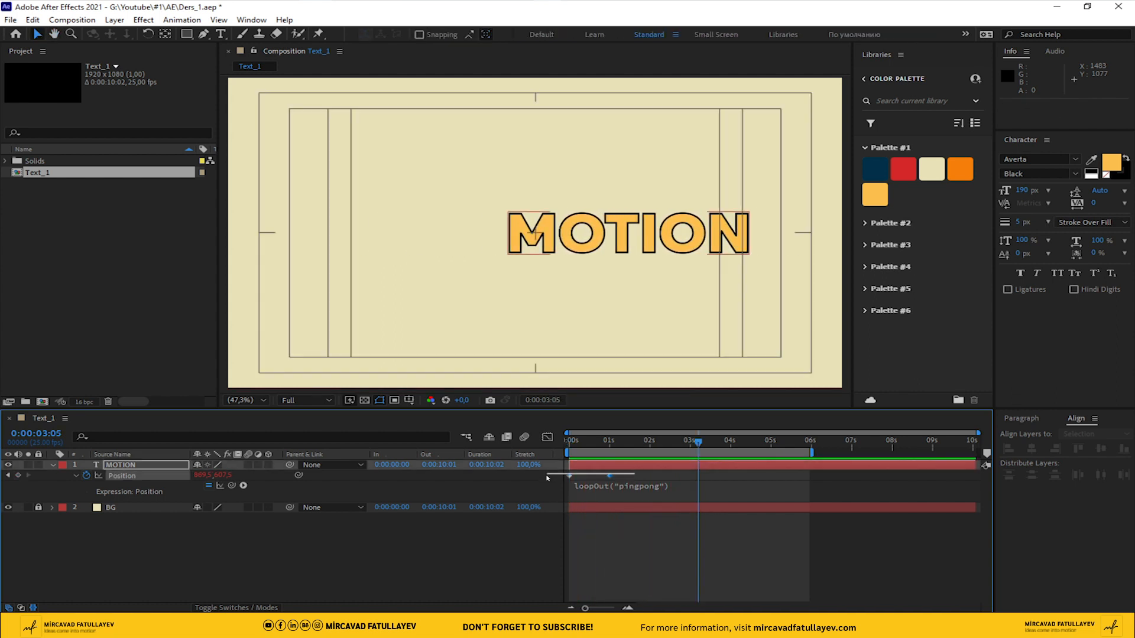
pyautogui.rightClick(609, 476)
pyautogui.moveTo(674, 473)
pyautogui.click(802, 509)
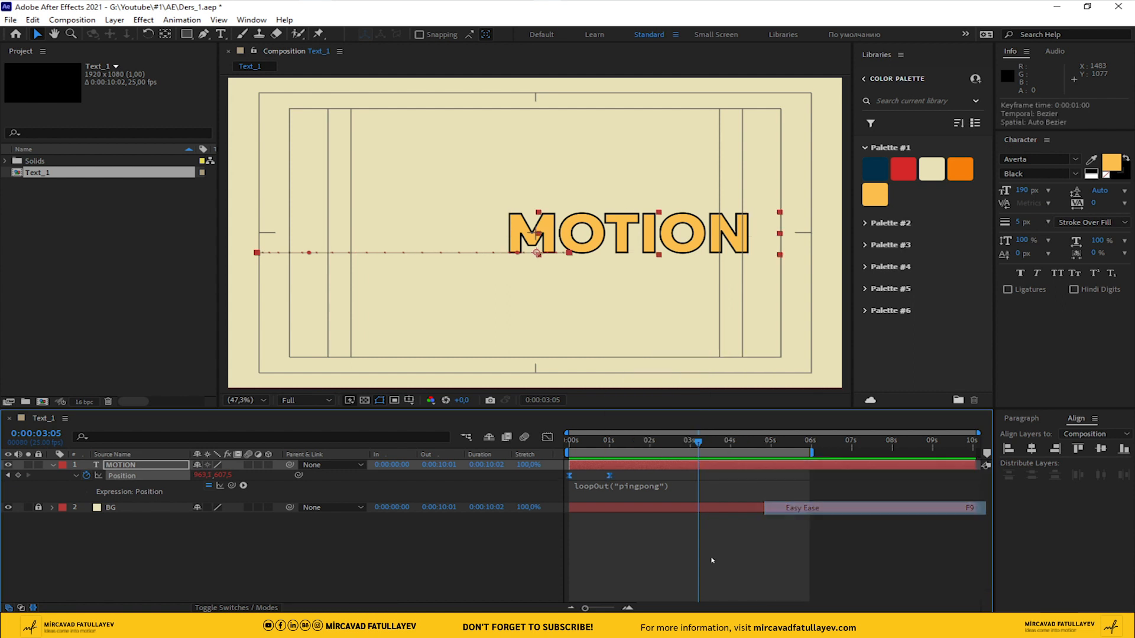
pyautogui.click(711, 560)
pyautogui.moveTo(698, 442); pyautogui.dragTo(394, 457)
pyautogui.press('space')
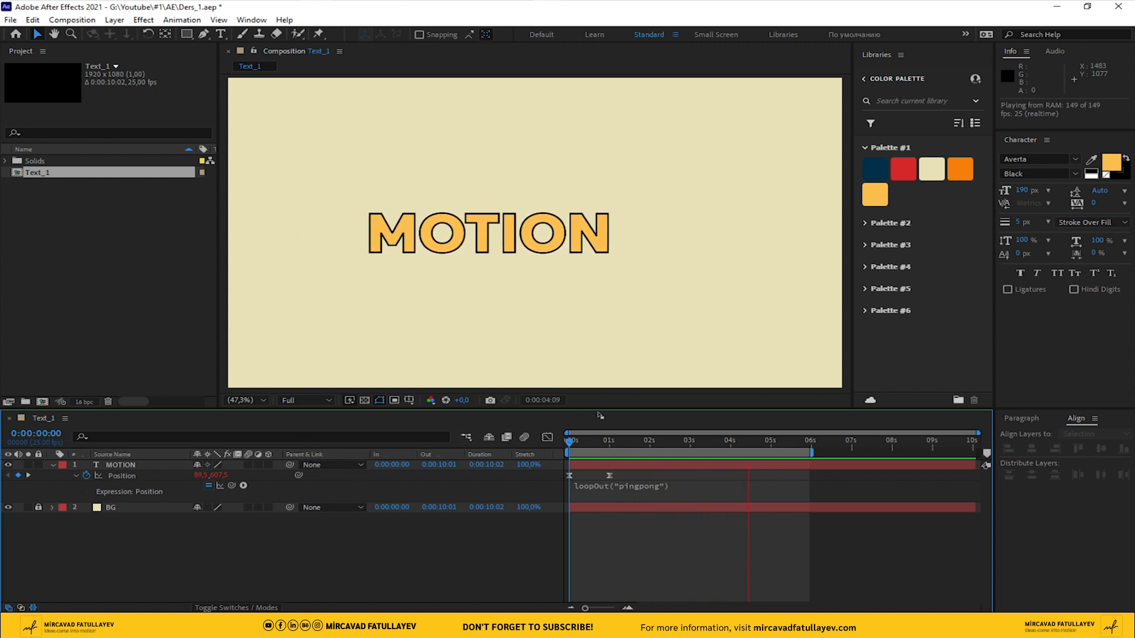
pyautogui.press('space')
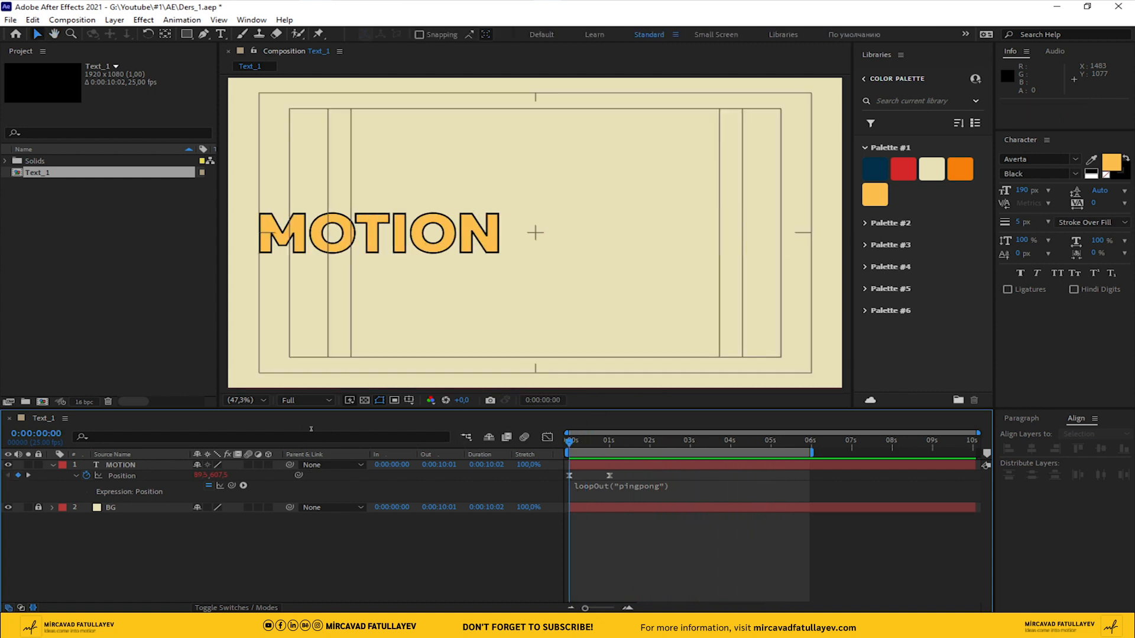
# Duplicate the MOTION text layer three times
pyautogui.click(130, 465)
pyautogui.hotkey('ctrl', 'd')
pyautogui.hotkey('ctrl', 'd')
pyautogui.hotkey('ctrl', 'd')
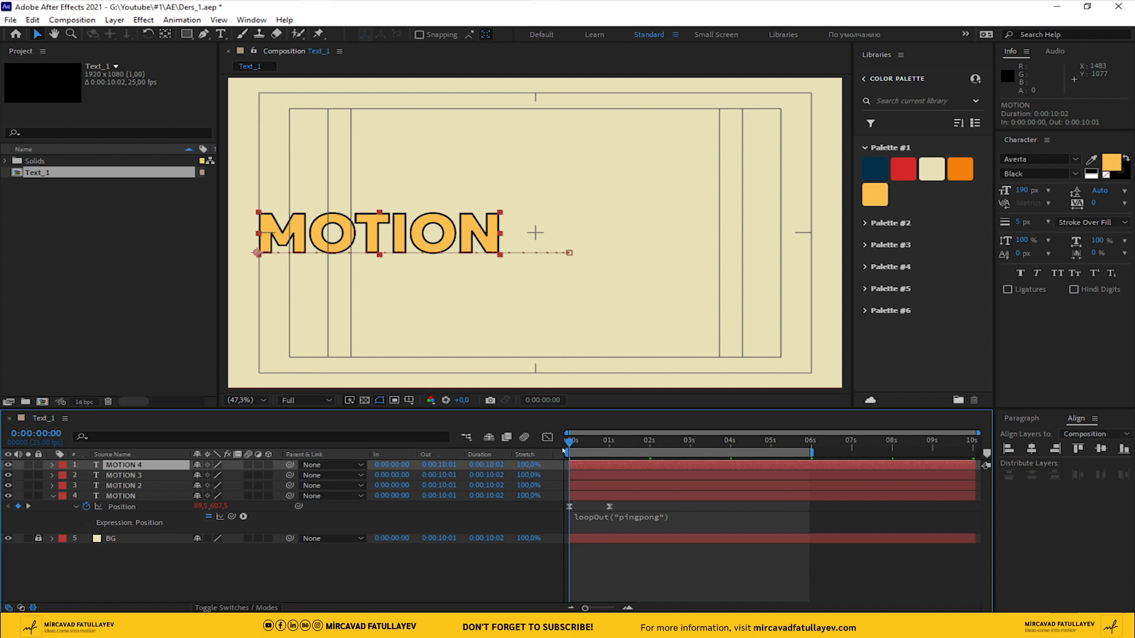
pyautogui.press('space')
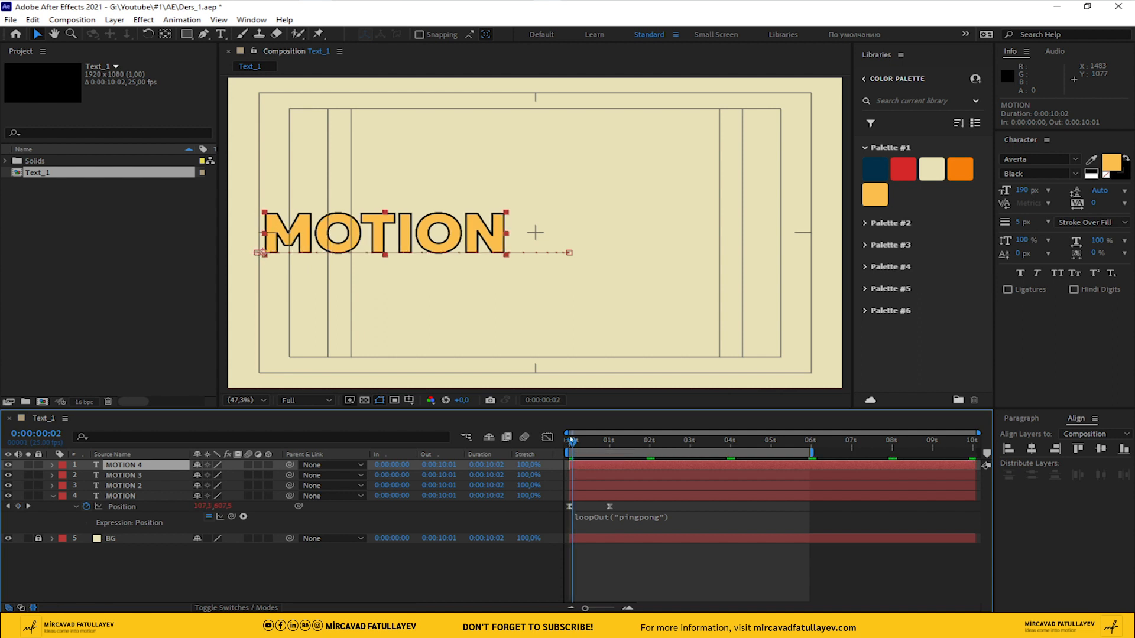
# Stagger the layers two frames apart, starting MOTION 3 at frame 2, MOTION 2 at frame 4 and MOTION at frame 6
pyautogui.press('=')
pyautogui.press('=')
pyautogui.press('=')
pyautogui.moveTo(577, 476); pyautogui.dragTo(610, 478)
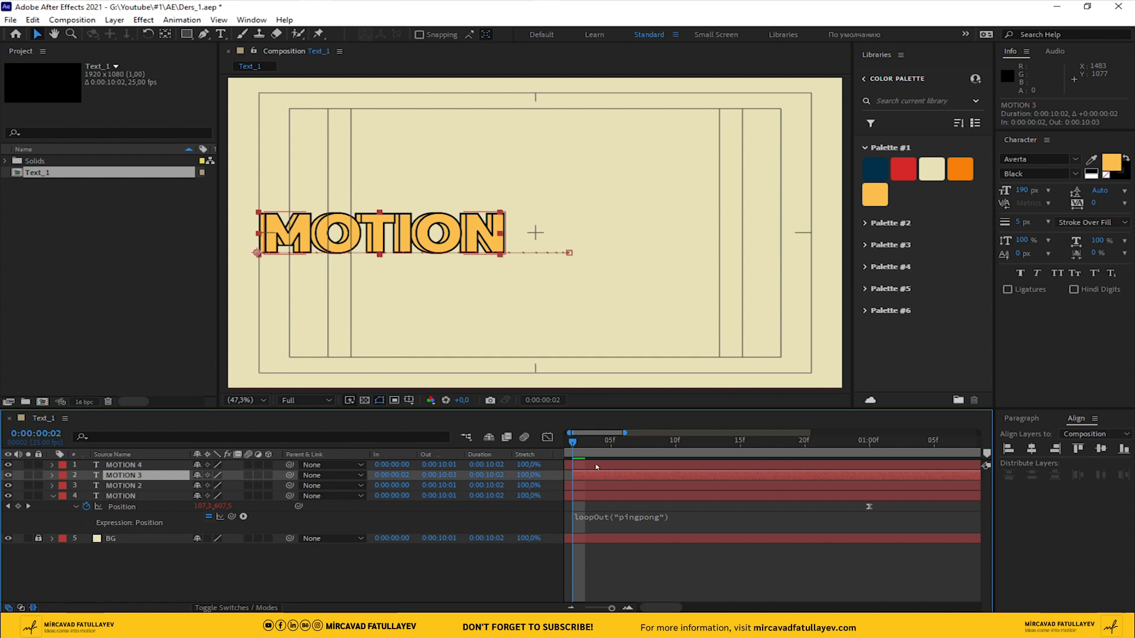
pyautogui.press('pagedown')
pyautogui.press('pagedown')
pyautogui.moveTo(601, 486); pyautogui.dragTo(653, 492)
pyautogui.press('pagedown')
pyautogui.press('pagedown')
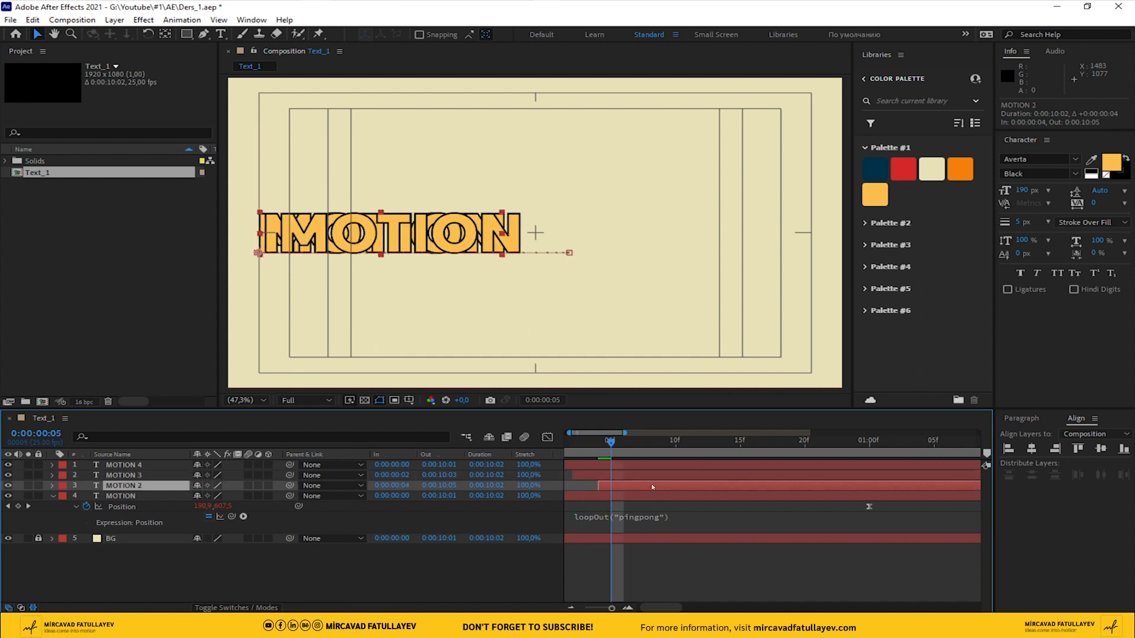
pyautogui.moveTo(594, 501); pyautogui.dragTo(670, 497)
# Preview the staggered text loop from the start of the composition
pyautogui.moveTo(624, 442); pyautogui.dragTo(455, 446)
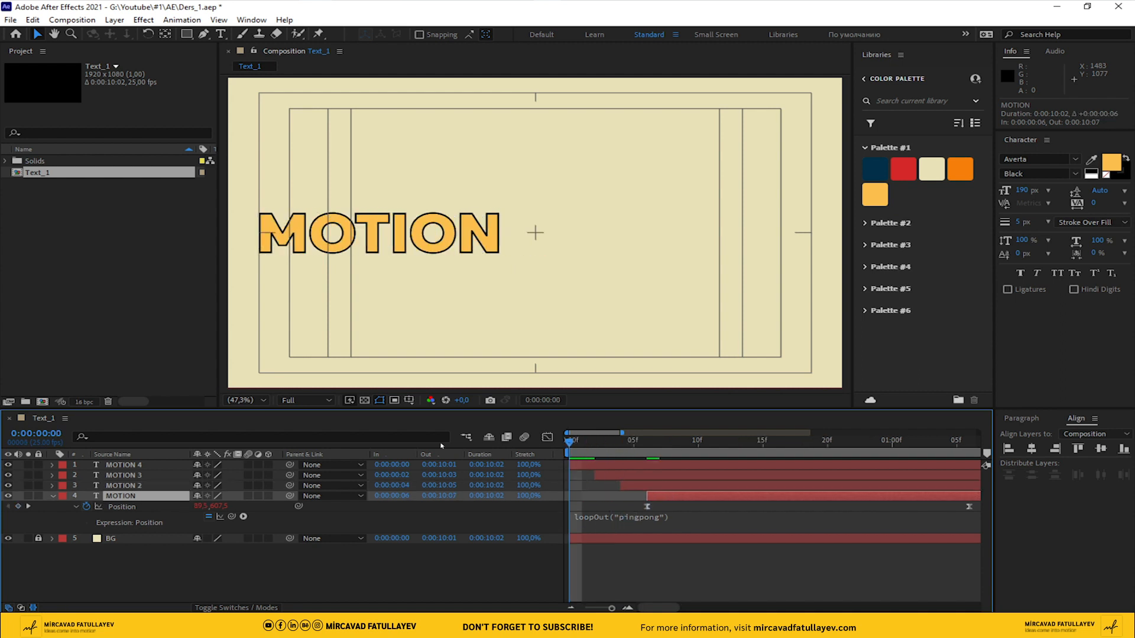
pyautogui.press('space')
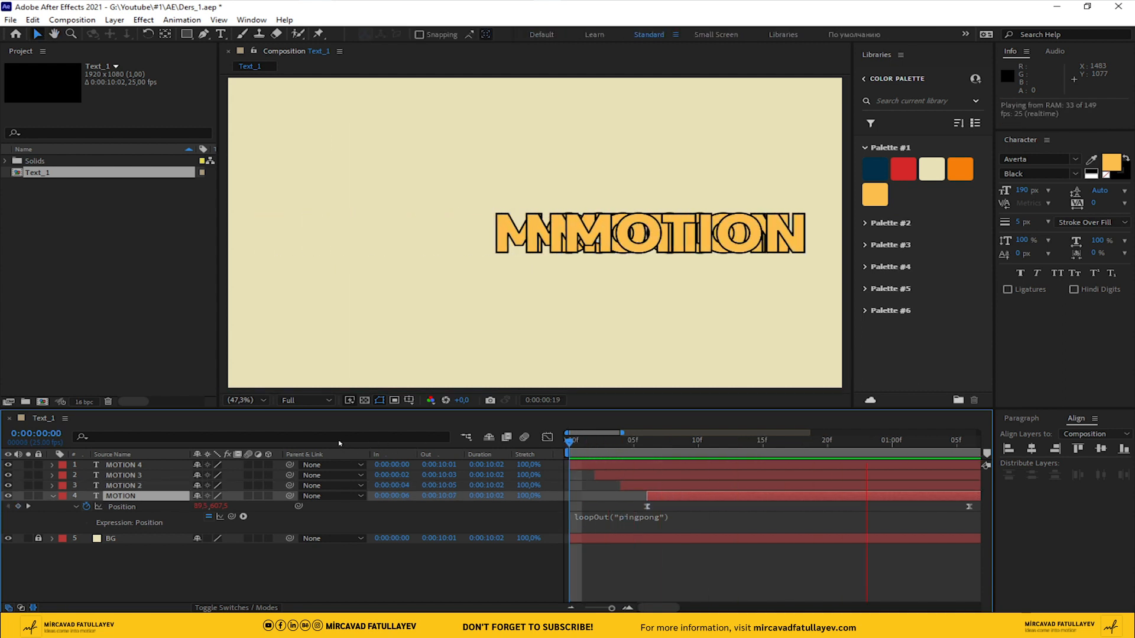
pyautogui.press('space')
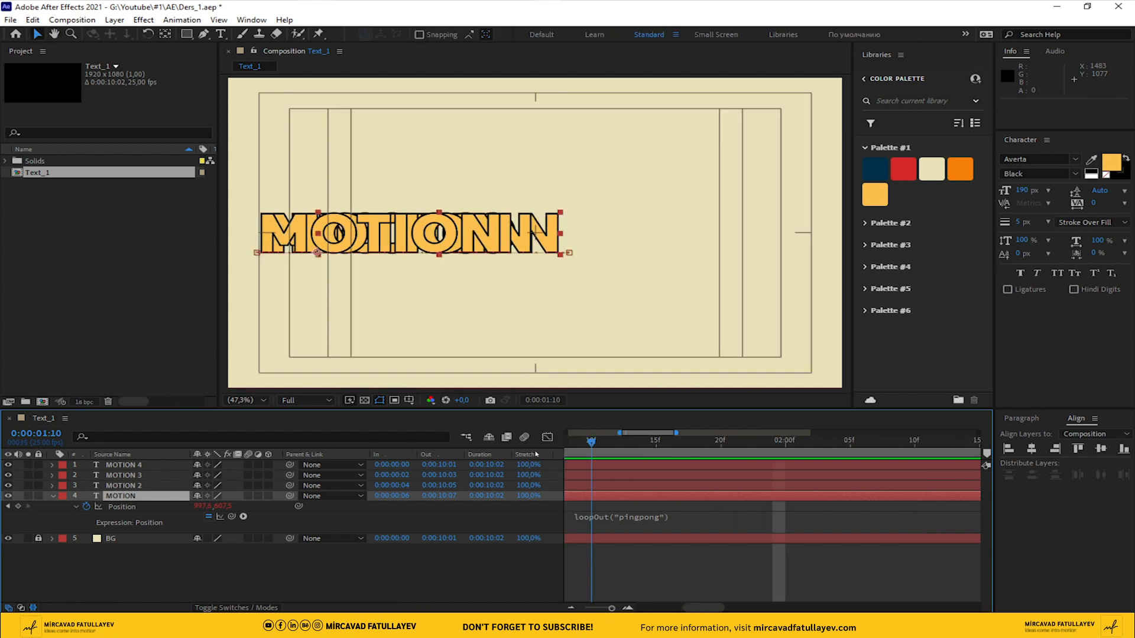
# At frame 9, fill the MOTION 3 text with the orange from Palette #1
pyautogui.click(632, 546)
pyautogui.moveTo(644, 447); pyautogui.dragTo(685, 452)
pyautogui.click(630, 476)
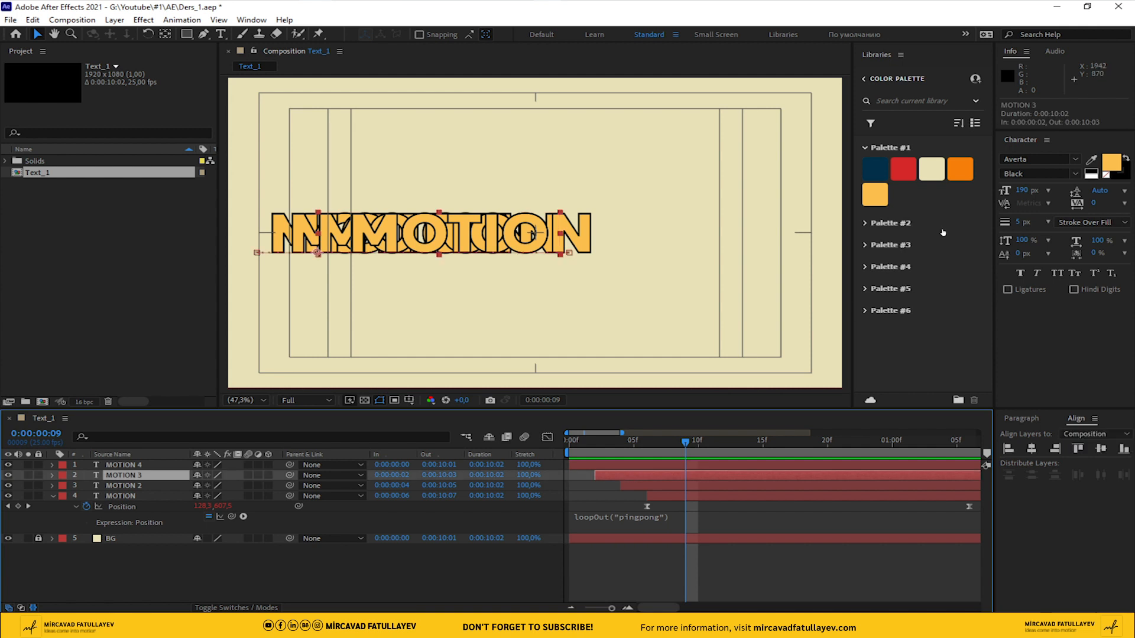
pyautogui.click(1090, 159)
pyautogui.click(961, 170)
# Fill the MOTION 2 text with the cream from Palette #1
pyautogui.click(709, 486)
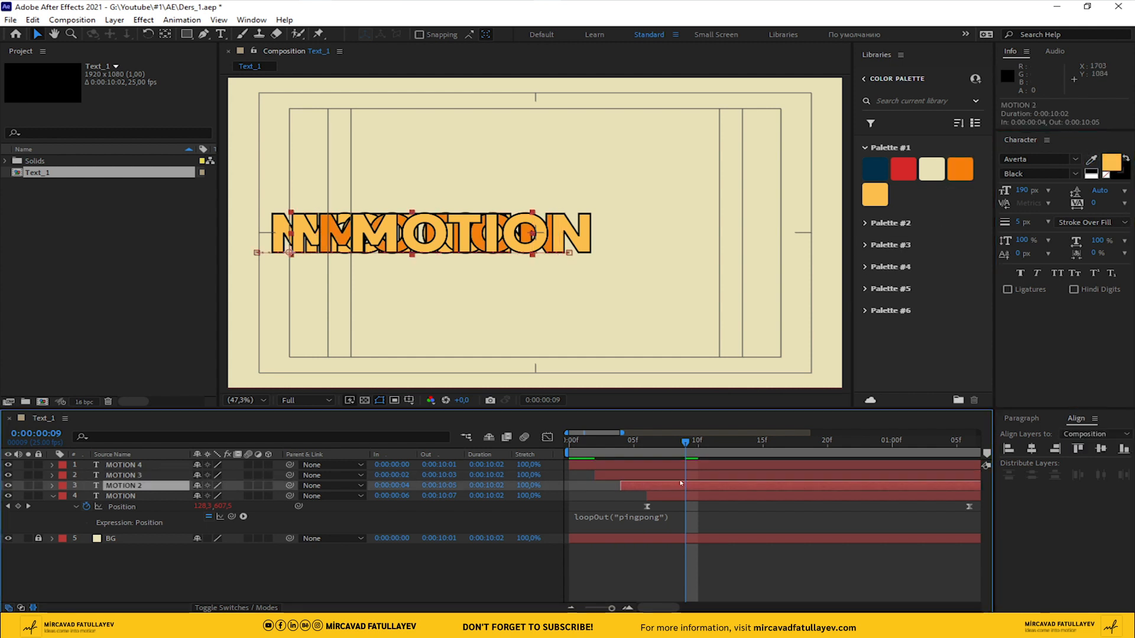
pyautogui.click(1091, 159)
pyautogui.click(920, 169)
# Fill the original MOTION text layer with the dark blue from Palette #1
pyautogui.click(748, 496)
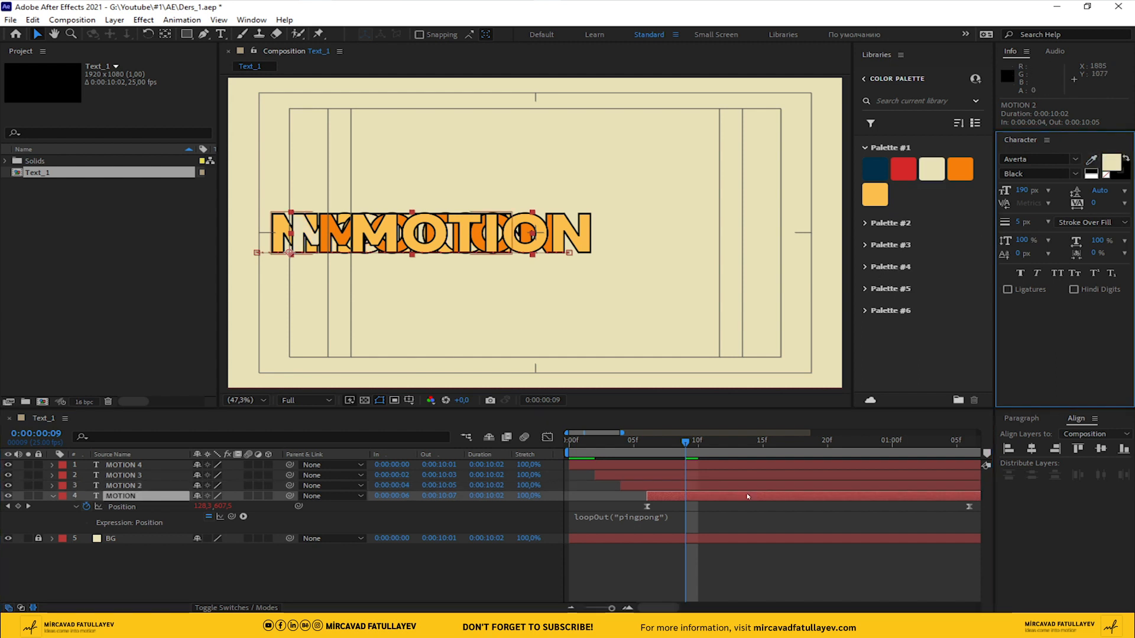
pyautogui.click(1092, 161)
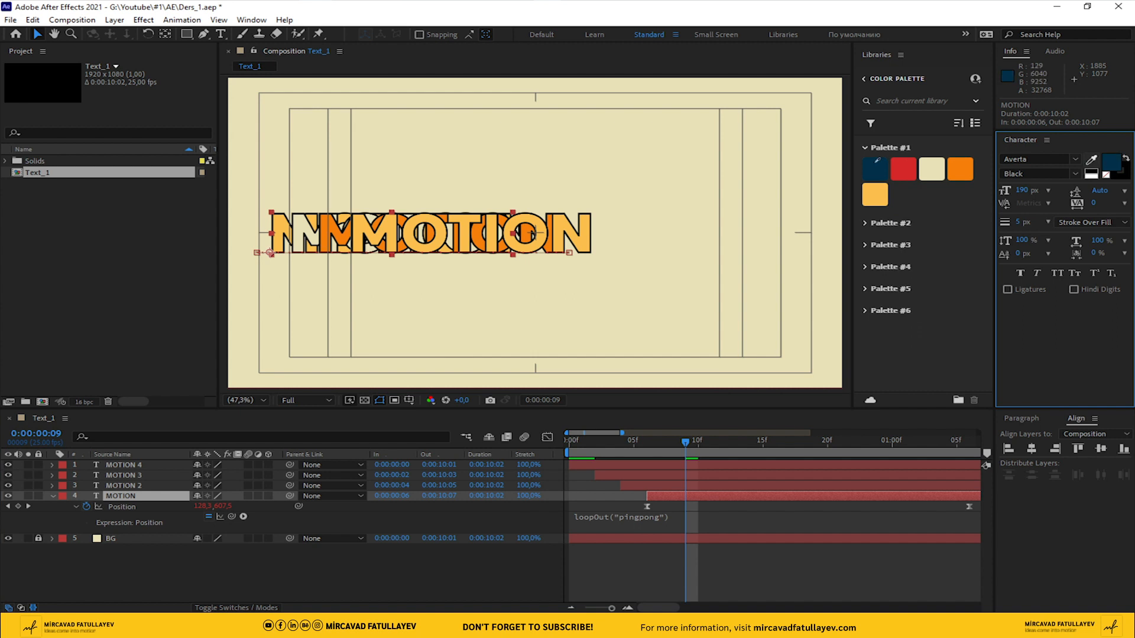
pyautogui.click(876, 163)
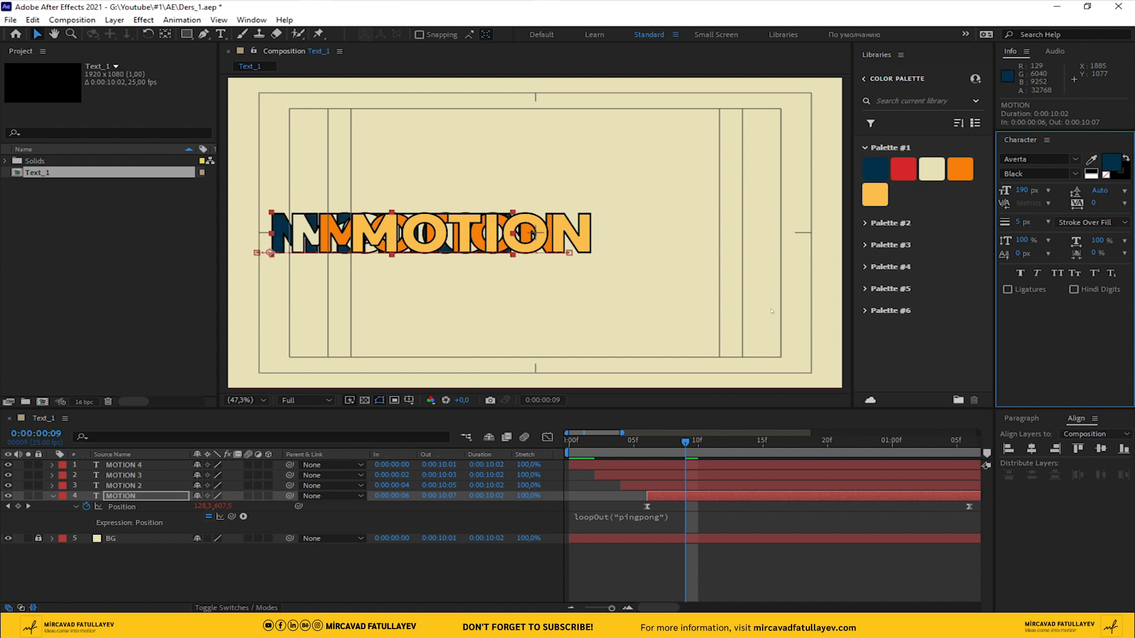
# Fill the MOTION 2 text with the red from Palette #1 and deselect the layer
pyautogui.click(699, 484)
pyautogui.click(1091, 160)
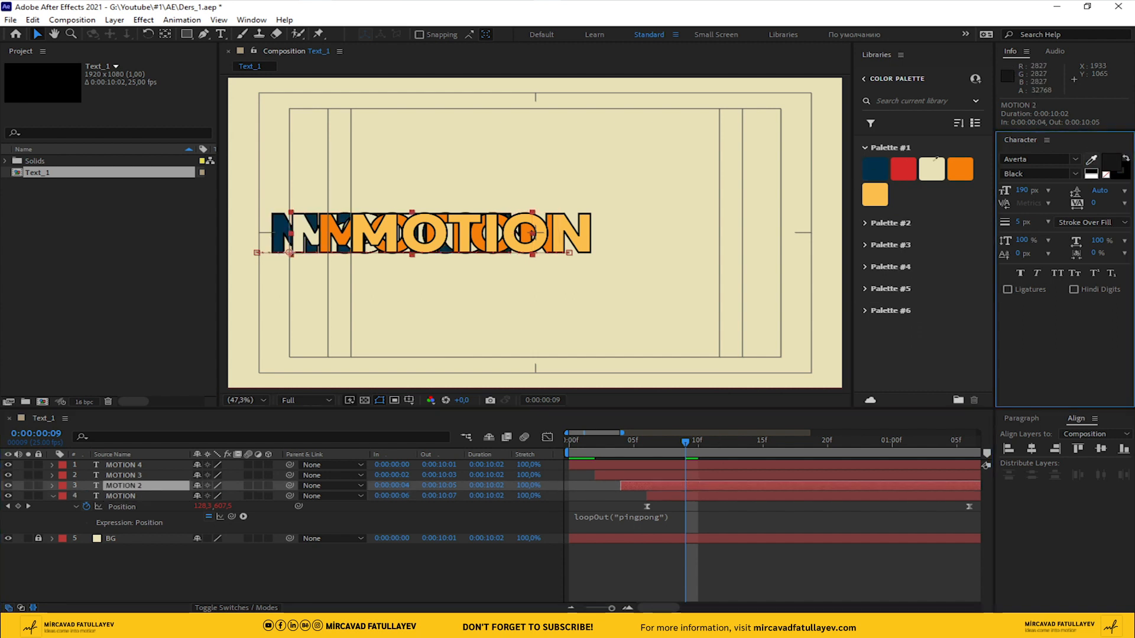
pyautogui.click(903, 168)
pyautogui.click(824, 601)
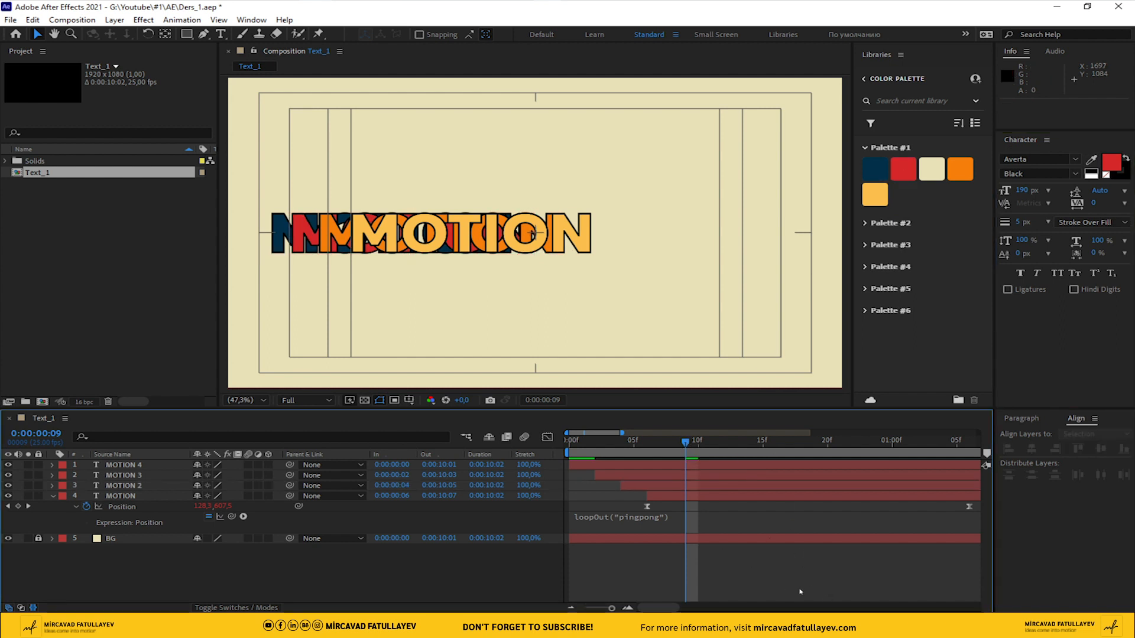
# Preview the multicoloured text loop from the start
pyautogui.scroll(-5, 803, 585)
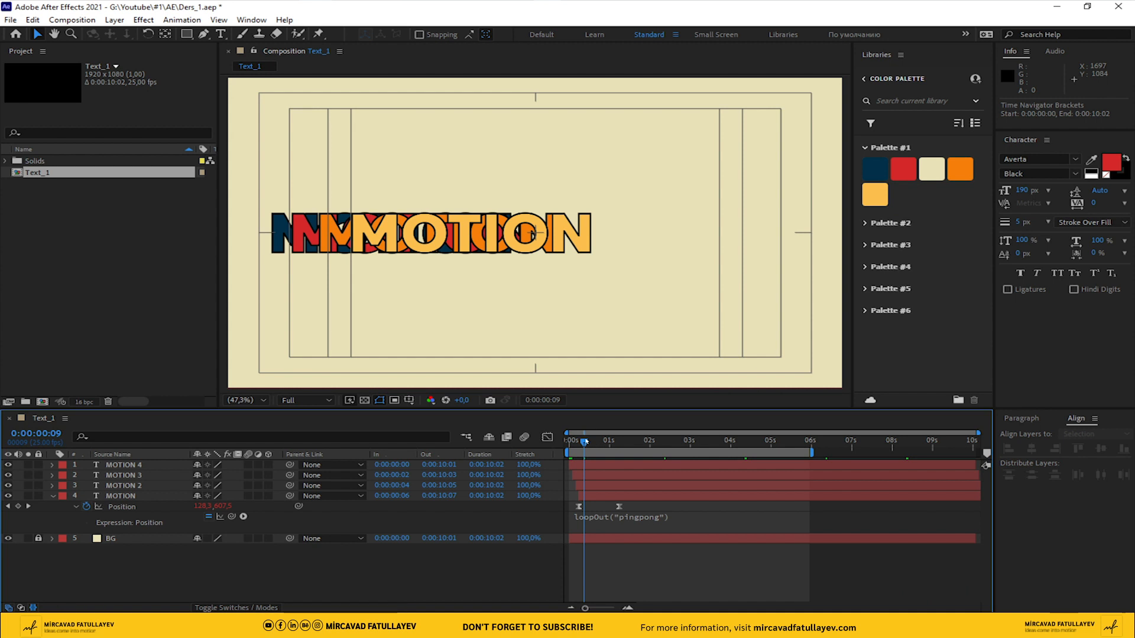
pyautogui.press('Home')
pyautogui.press('space')
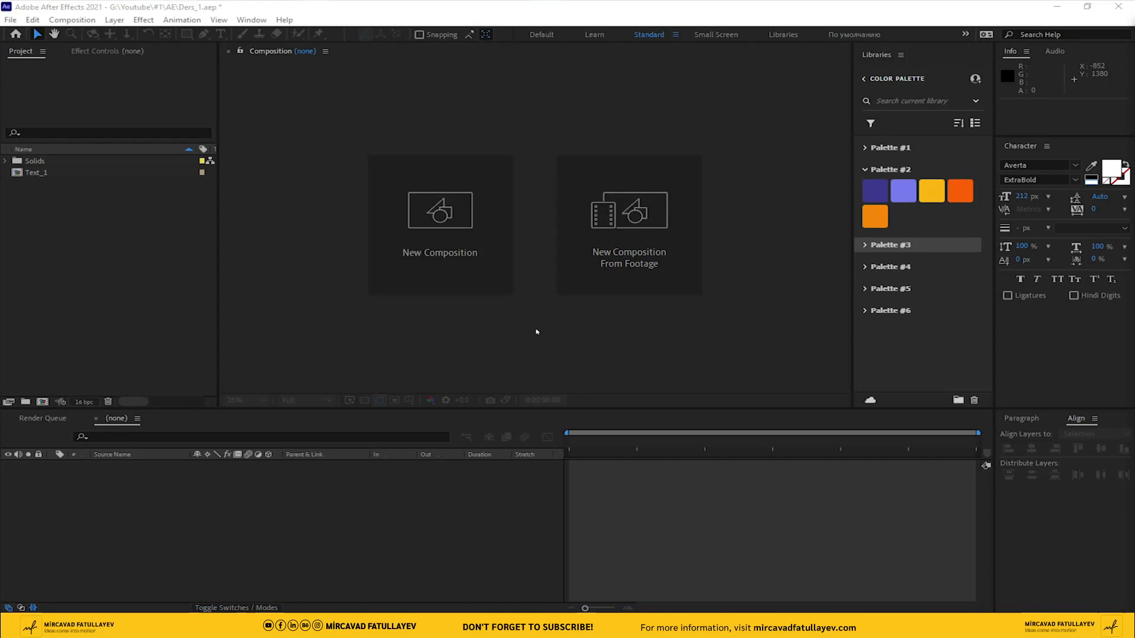
# Create a new 20-second HDTV 1080 25 composition named Text_2
pyautogui.click(72, 20)
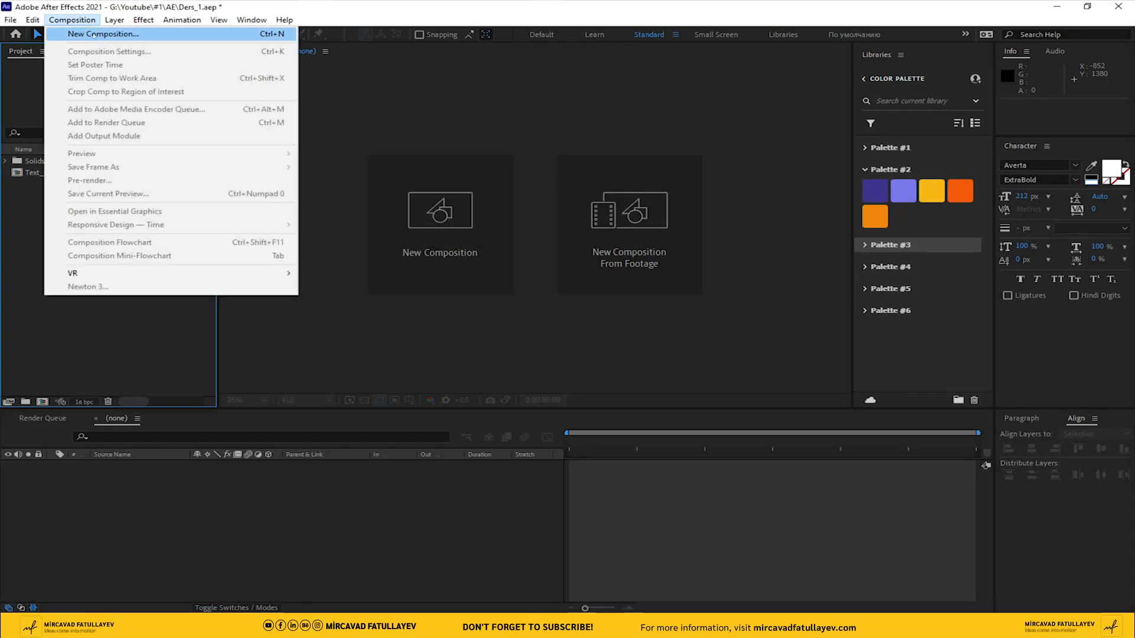
pyautogui.click(94, 31)
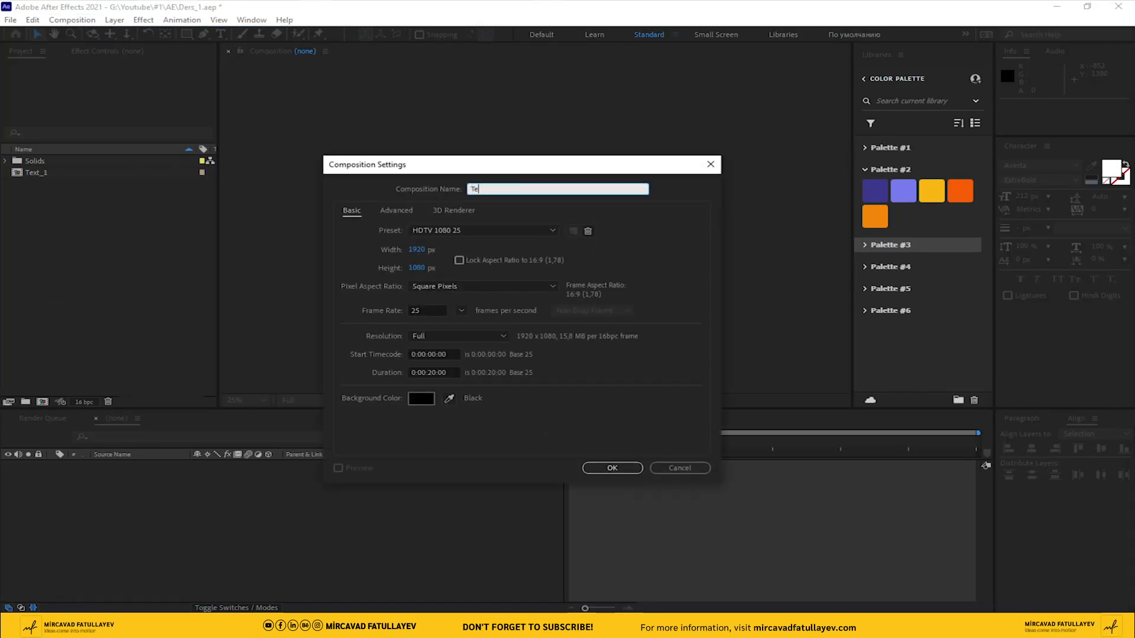
pyautogui.write('Text_2')
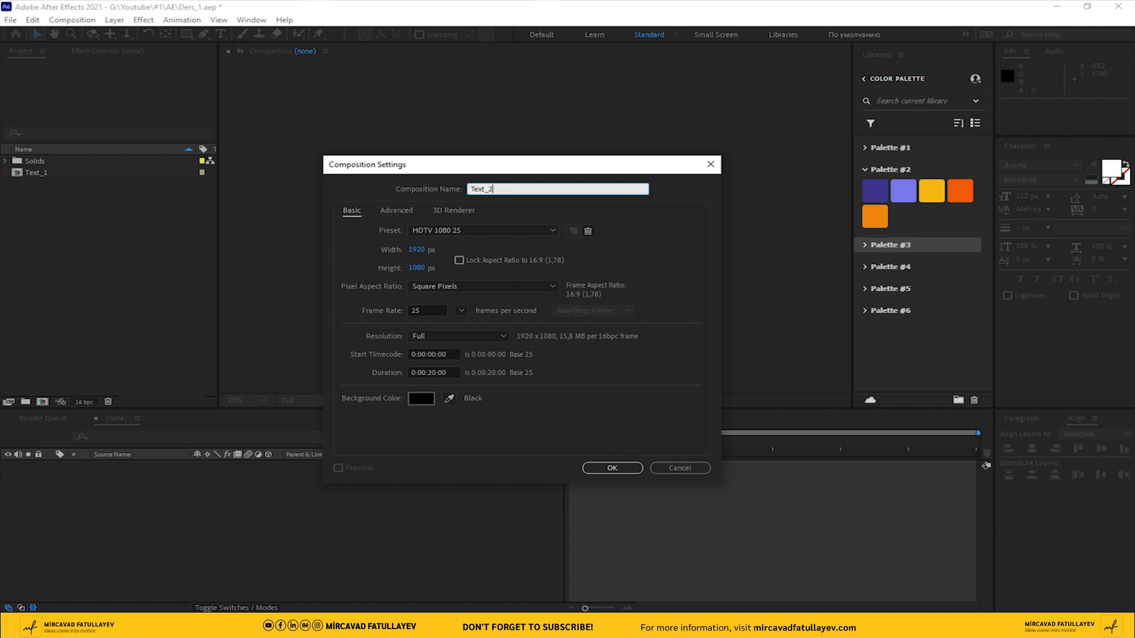
pyautogui.press('Return')
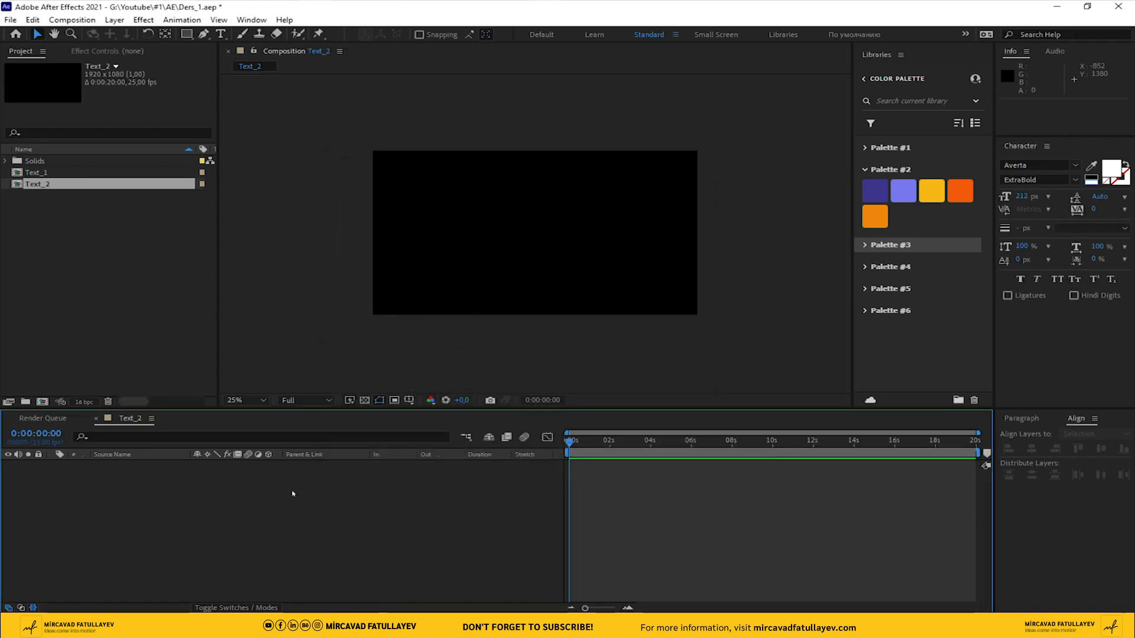
# Add a full-size pale yellow solid named BG to Text_2 and lock its layer
pyautogui.click(115, 19)
pyautogui.moveTo(359, 36)
pyautogui.click(433, 47)
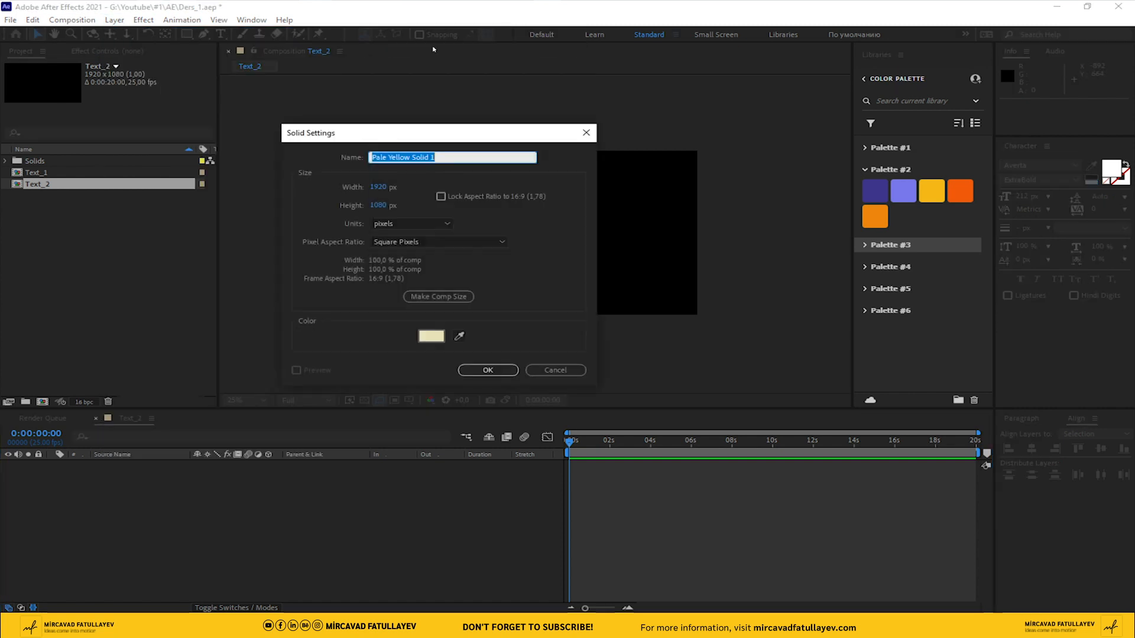
pyautogui.write('BG')
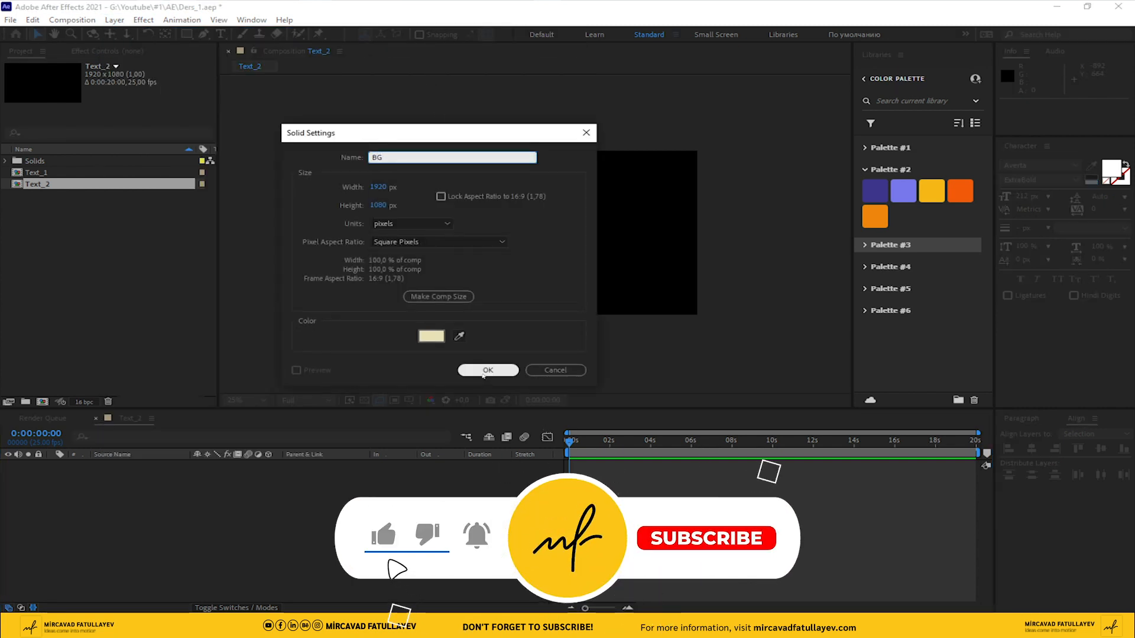
pyautogui.click(488, 369)
pyautogui.click(38, 465)
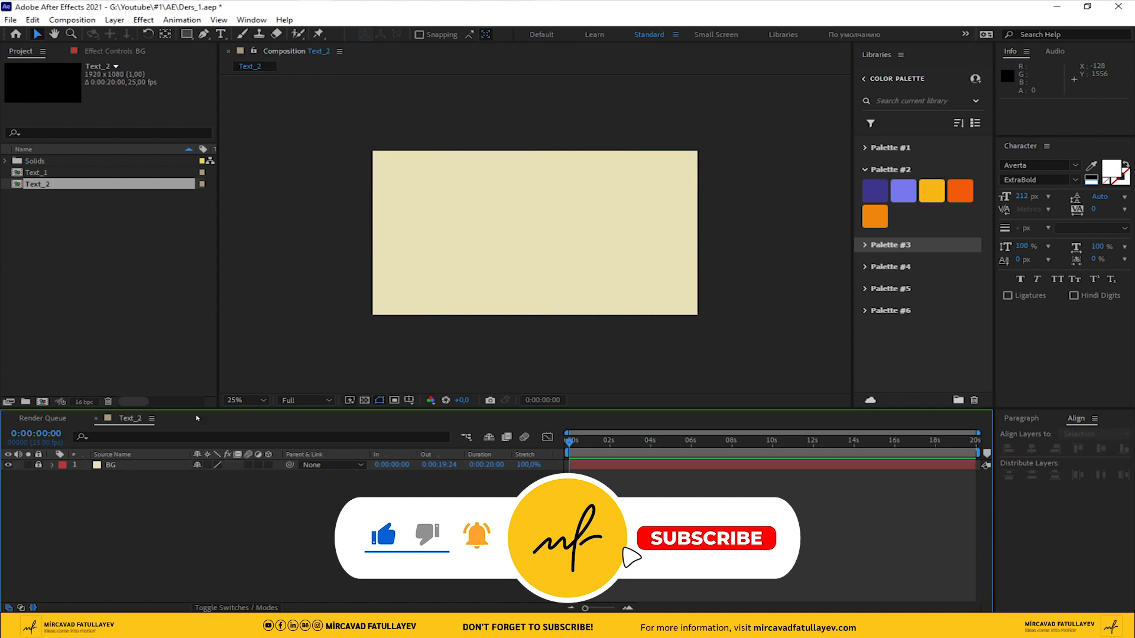
# Add the text MOTION to the composition and centre it horizontally and vertically
pyautogui.hotkey('ctrl', 't')
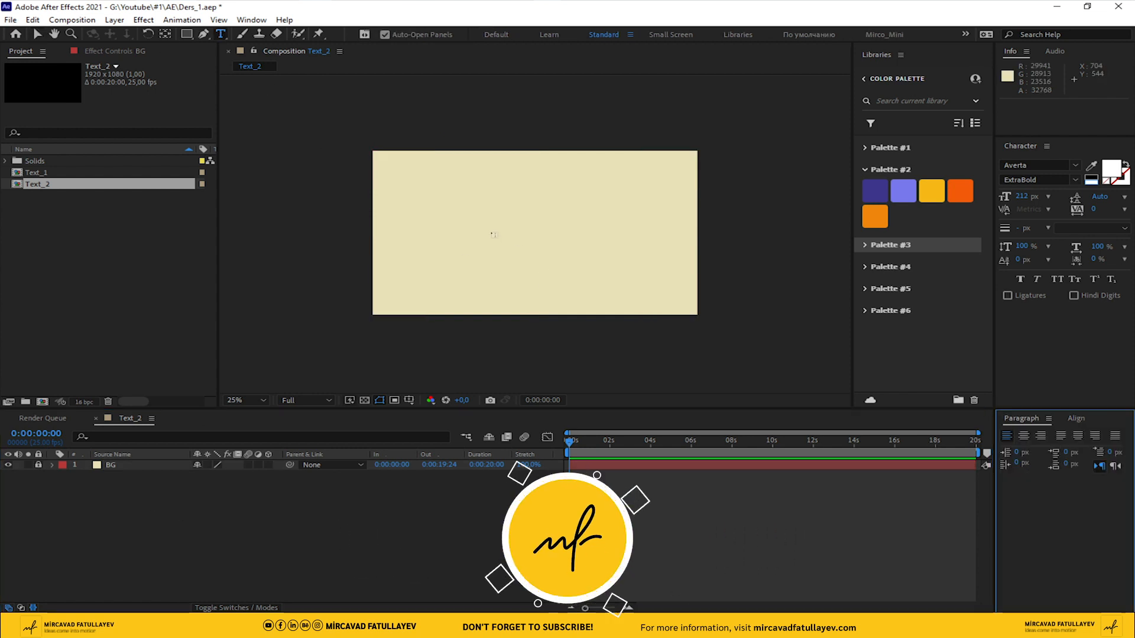
pyautogui.click(492, 241)
pyautogui.write('MOTION')
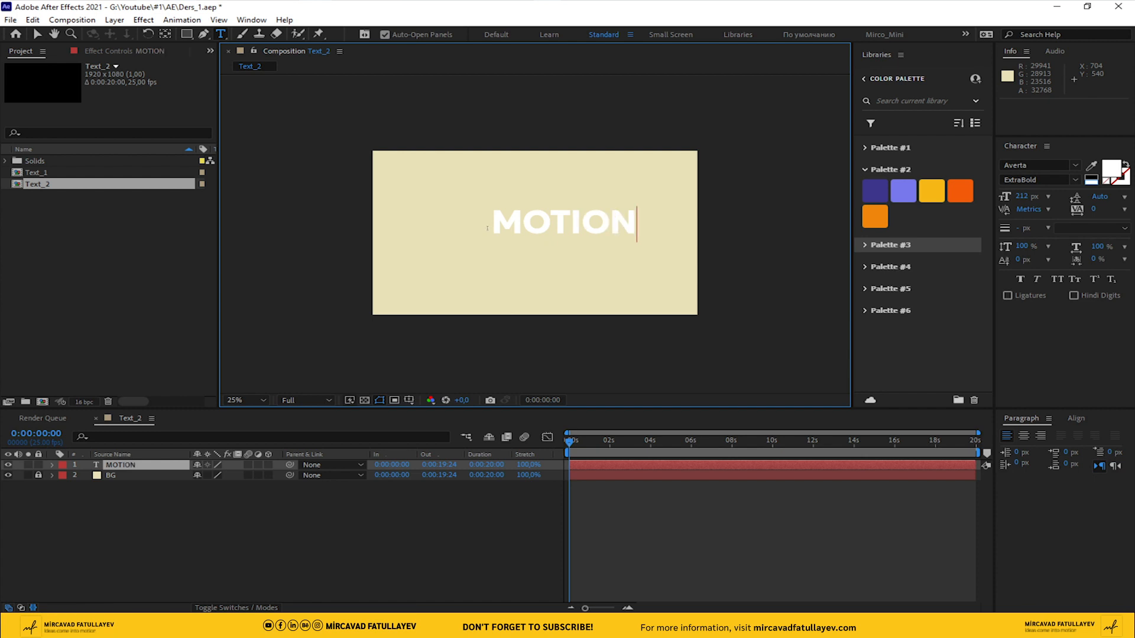
pyautogui.click(37, 34)
pyautogui.click(1077, 418)
pyautogui.click(1032, 450)
pyautogui.click(1100, 448)
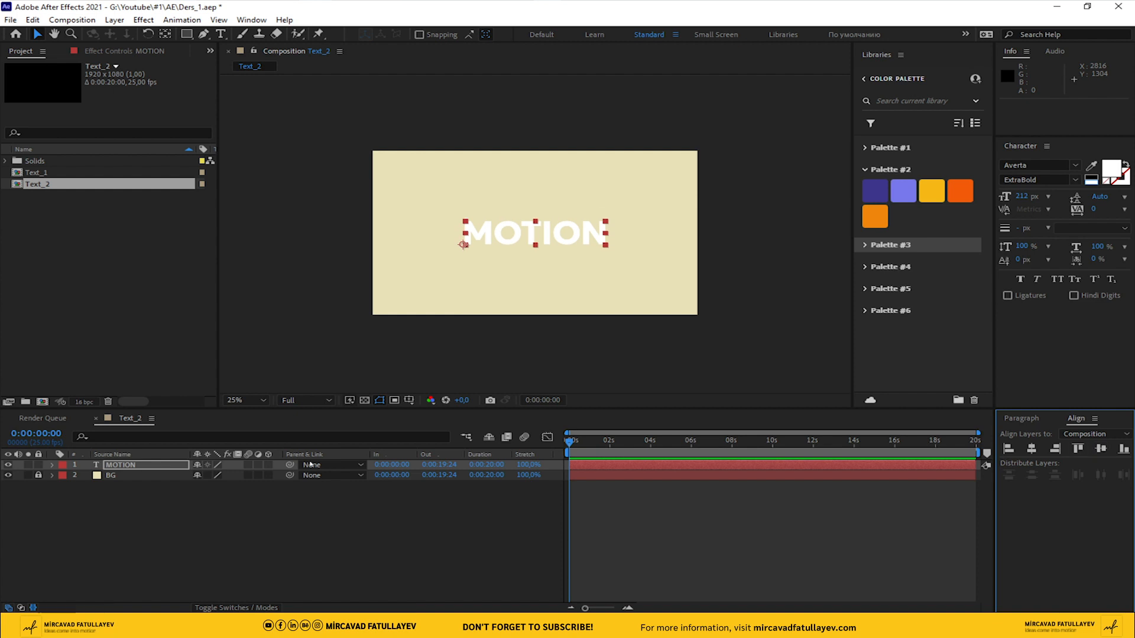
# Fill the MOTION text with the light orange from Palette #2 and give it an 8 px stroke
pyautogui.click(121, 466)
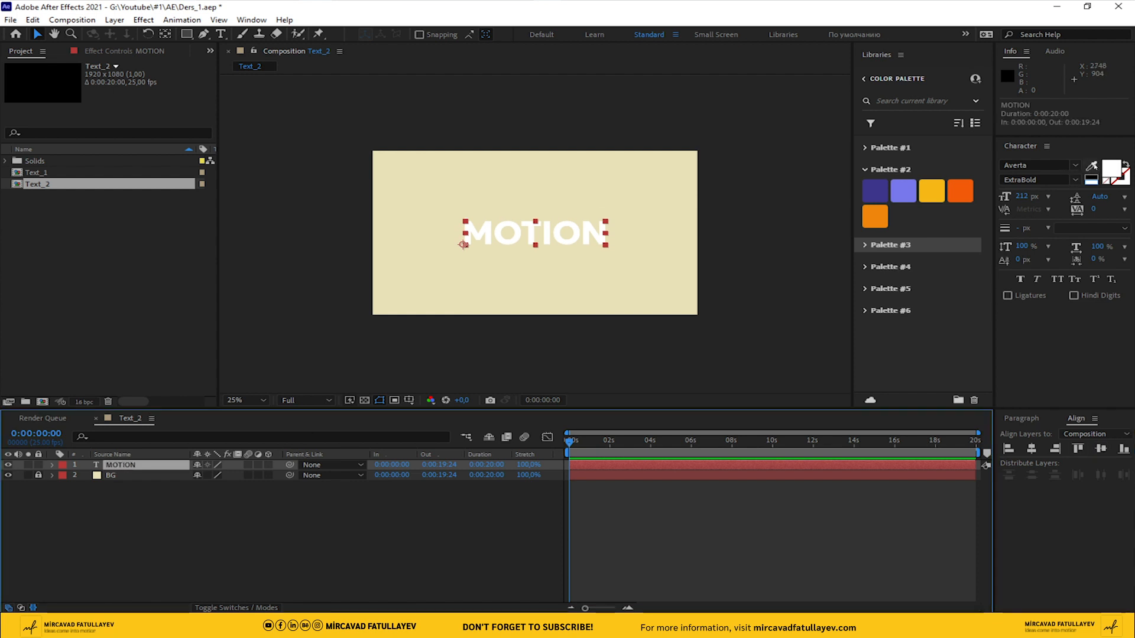
pyautogui.click(1091, 165)
pyautogui.click(885, 217)
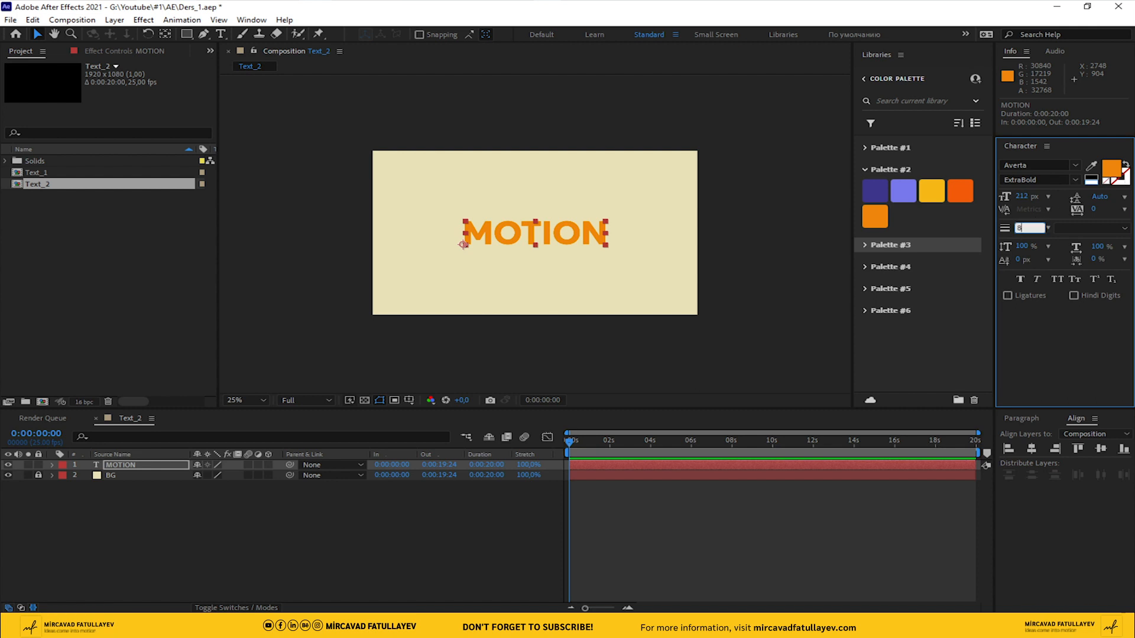
pyautogui.press('Return')
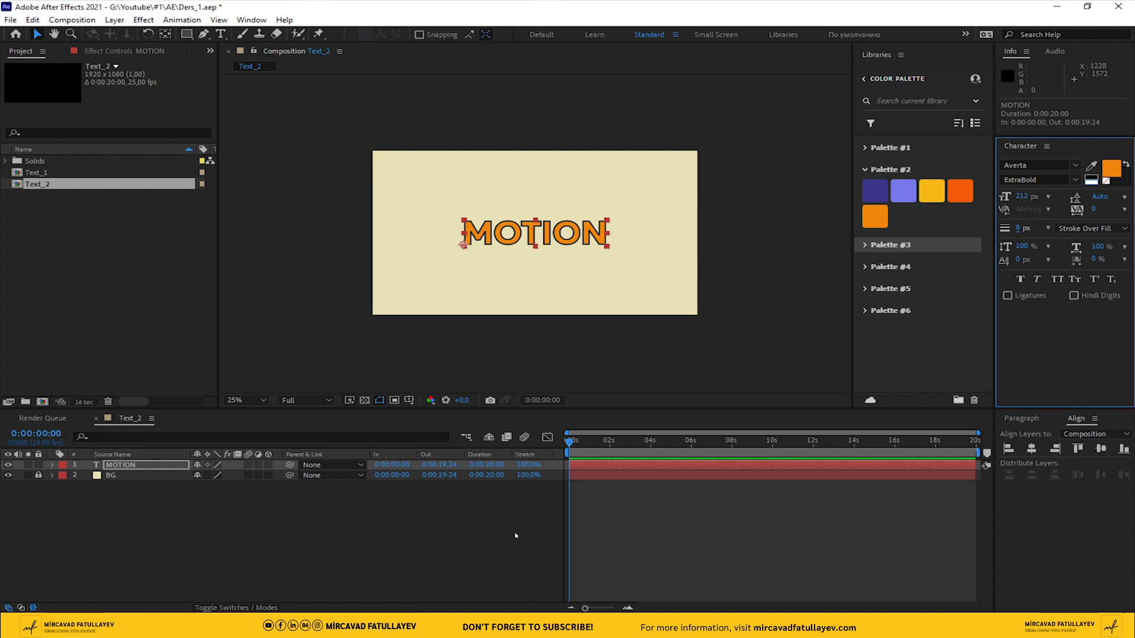
pyautogui.click(436, 503)
# Realign the outlined MOTION text to the horizontal centre of the composition
pyautogui.click(143, 465)
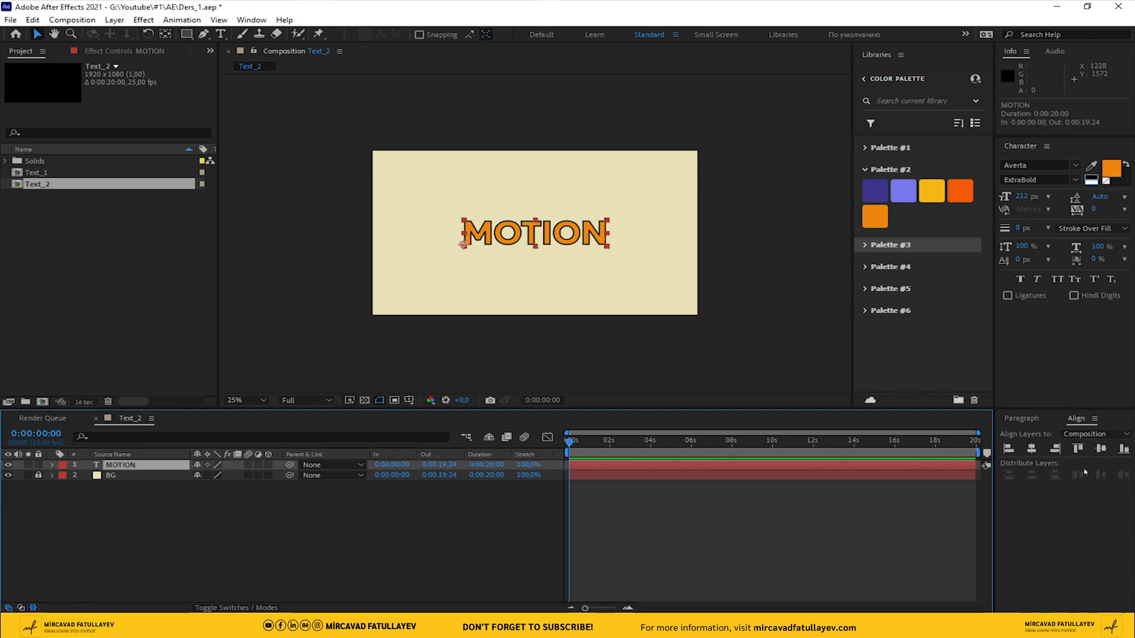
pyautogui.click(1032, 450)
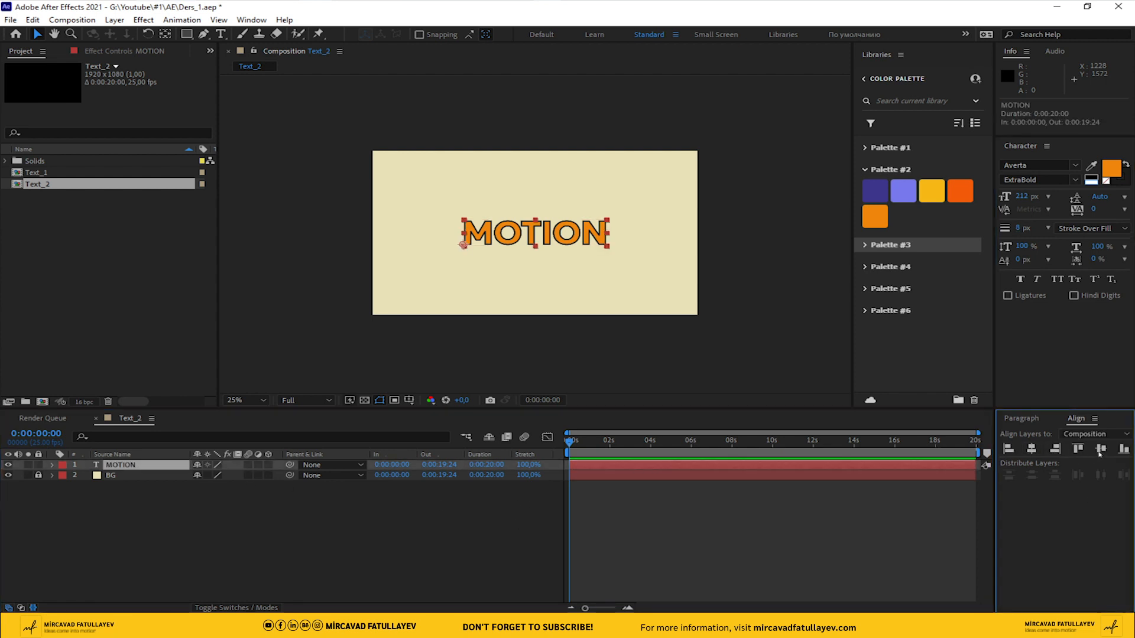
pyautogui.click(468, 548)
# Show the title and action safe guides over the composition with the MOTION layer selected
pyautogui.click(148, 465)
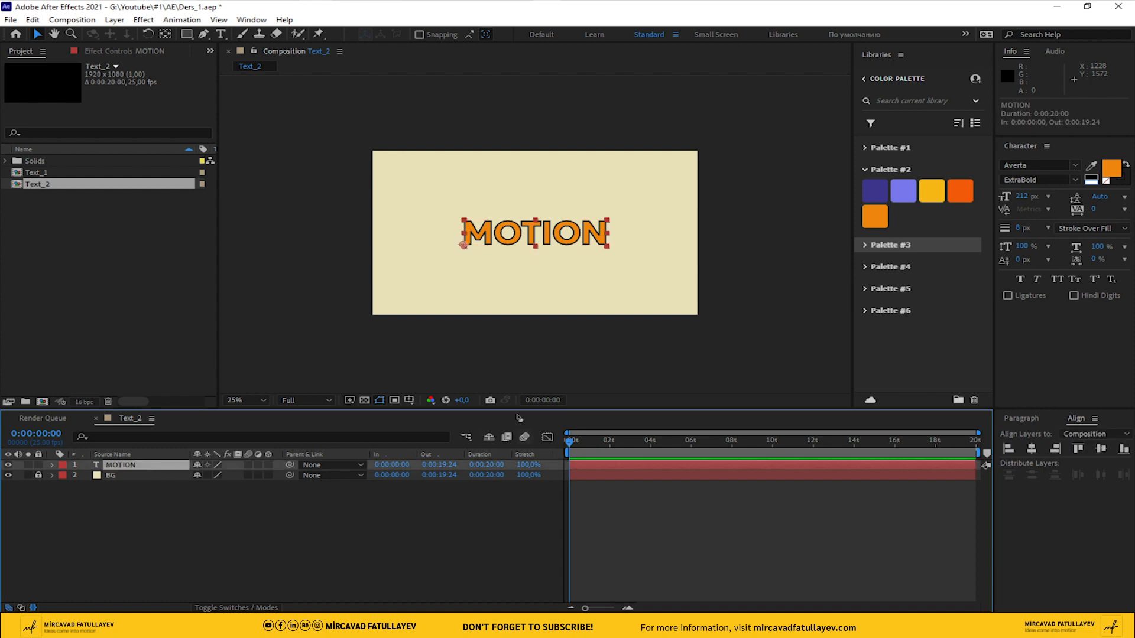
pyautogui.click(411, 401)
pyautogui.click(456, 413)
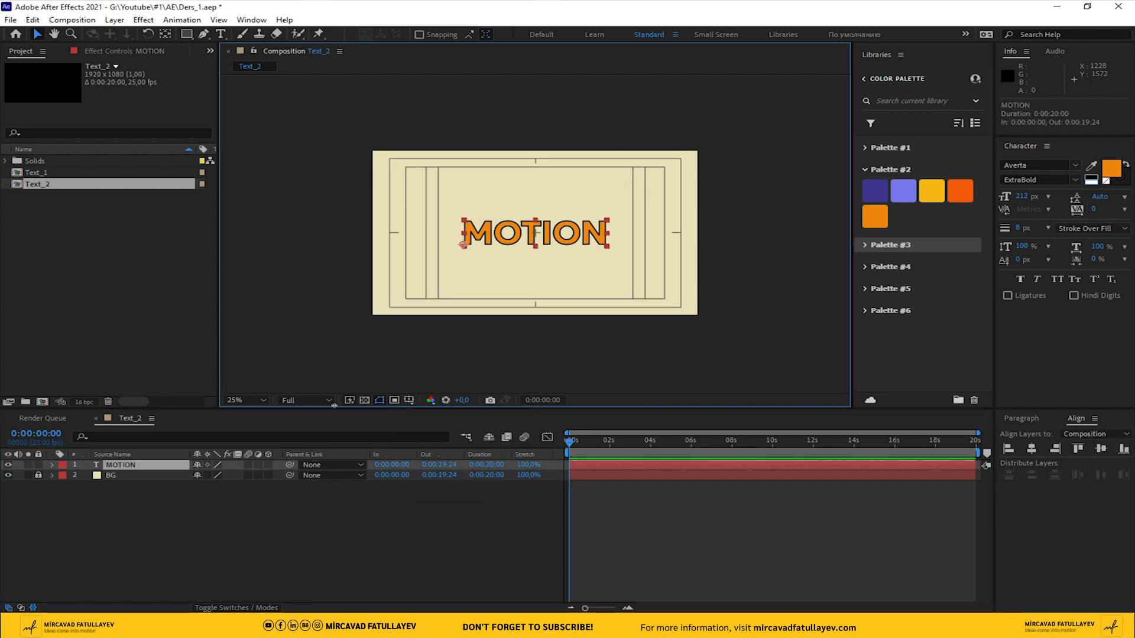
# Move the MOTION layer's anchor point to the centre of the text with the Pan Behind tool
pyautogui.click(165, 35)
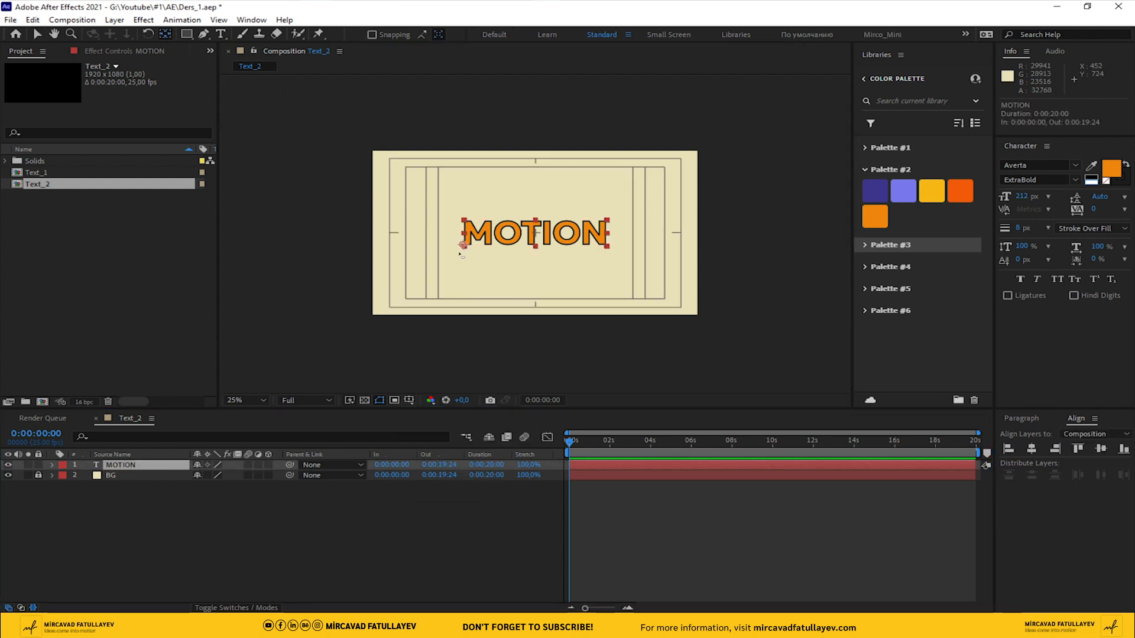
pyautogui.moveTo(507, 244); pyautogui.dragTo(535, 232)
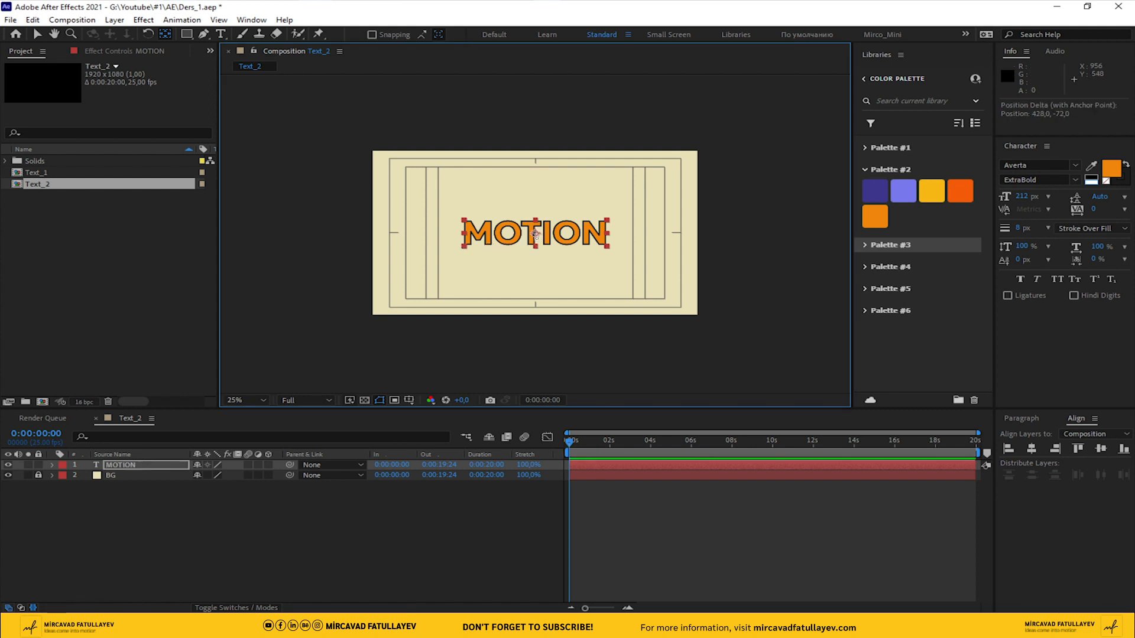
# Set the work area to end at the 2-second mark and trim the Text_2 composition to it
pyautogui.click(113, 473)
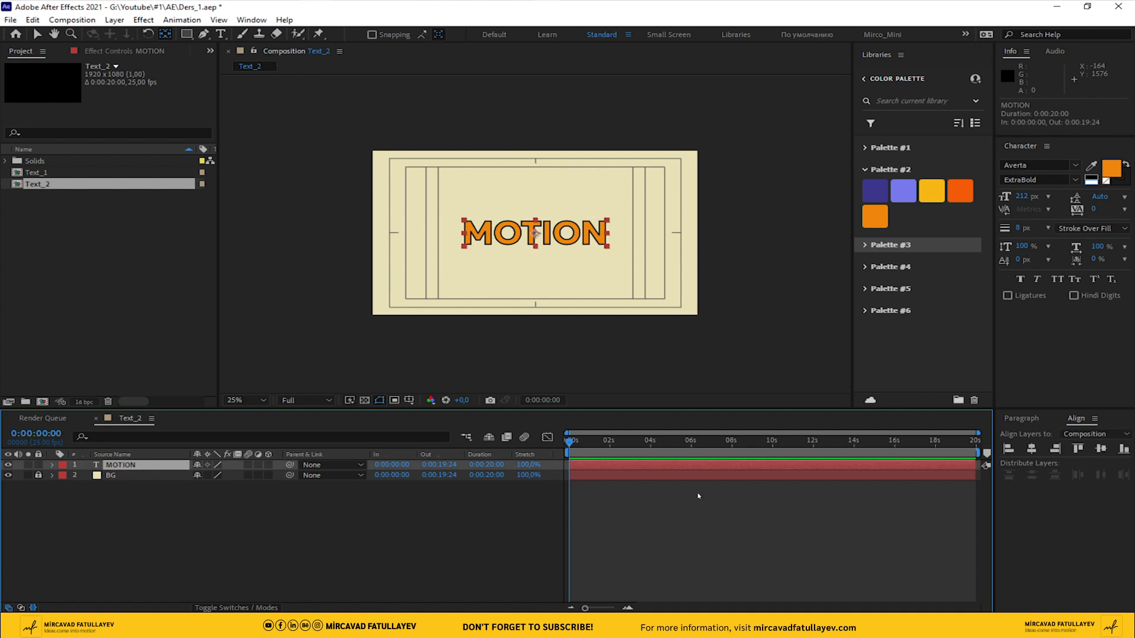
pyautogui.moveTo(603, 445); pyautogui.dragTo(610, 444)
pyautogui.press('=')
pyautogui.press('=')
pyautogui.press('=')
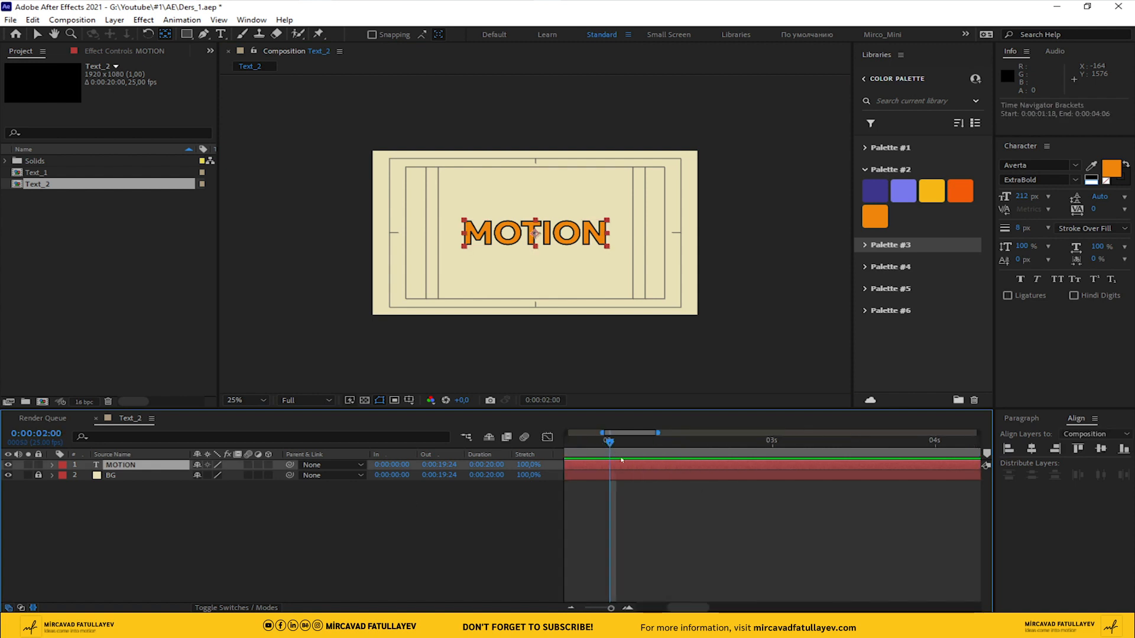
pyautogui.press('n')
pyautogui.rightClick(604, 454)
pyautogui.click(658, 491)
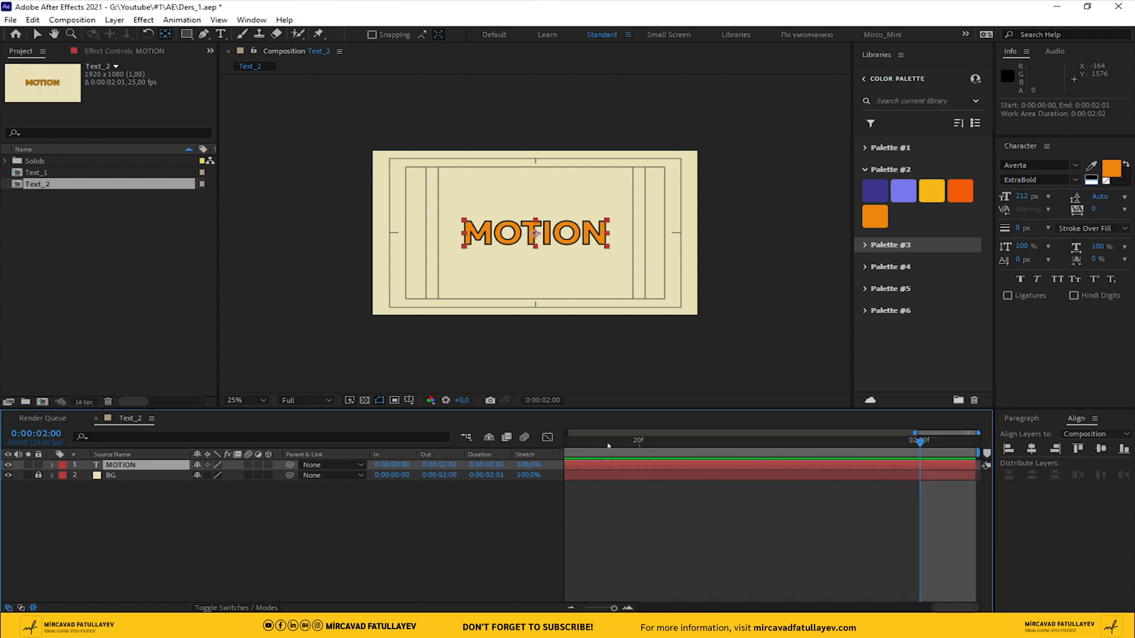
pyautogui.press('Home')
pyautogui.moveTo(606, 609); pyautogui.dragTo(564, 606)
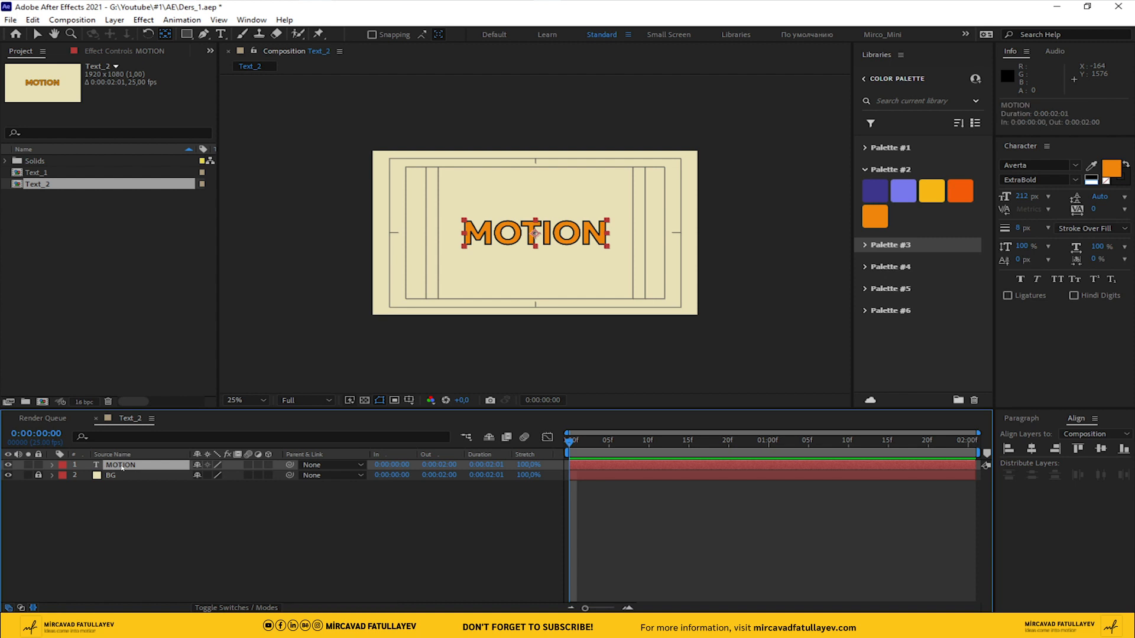
# Animate the MOTION layer's rotation from 0° at the start to one full revolution at 0:00:02:00 and preview it
pyautogui.press('r')
pyautogui.click(86, 475)
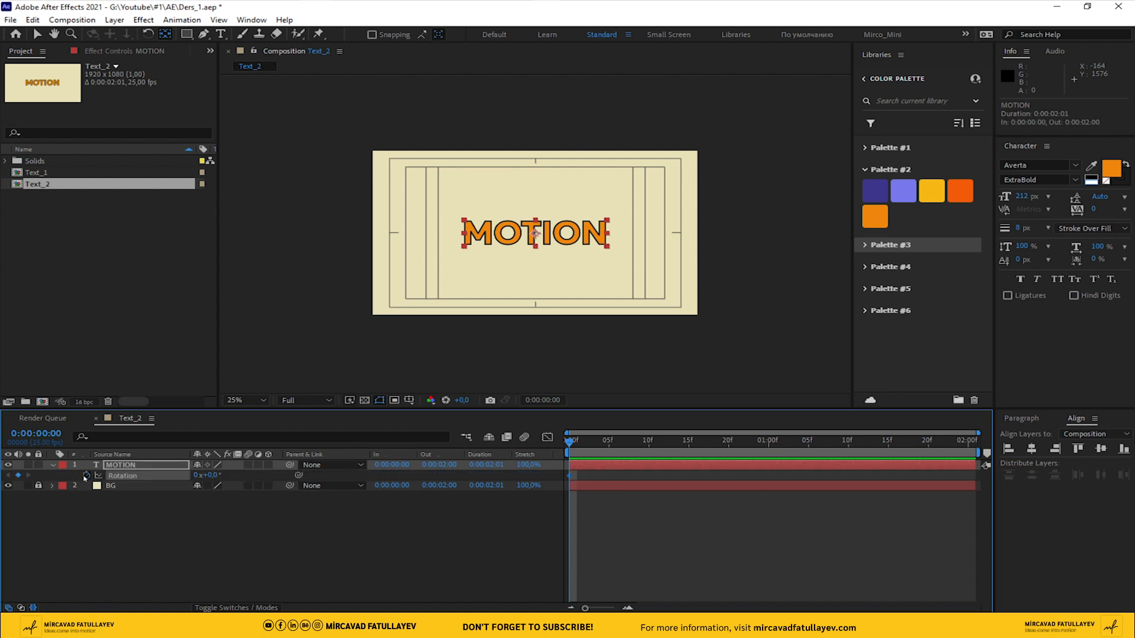
pyautogui.press('End')
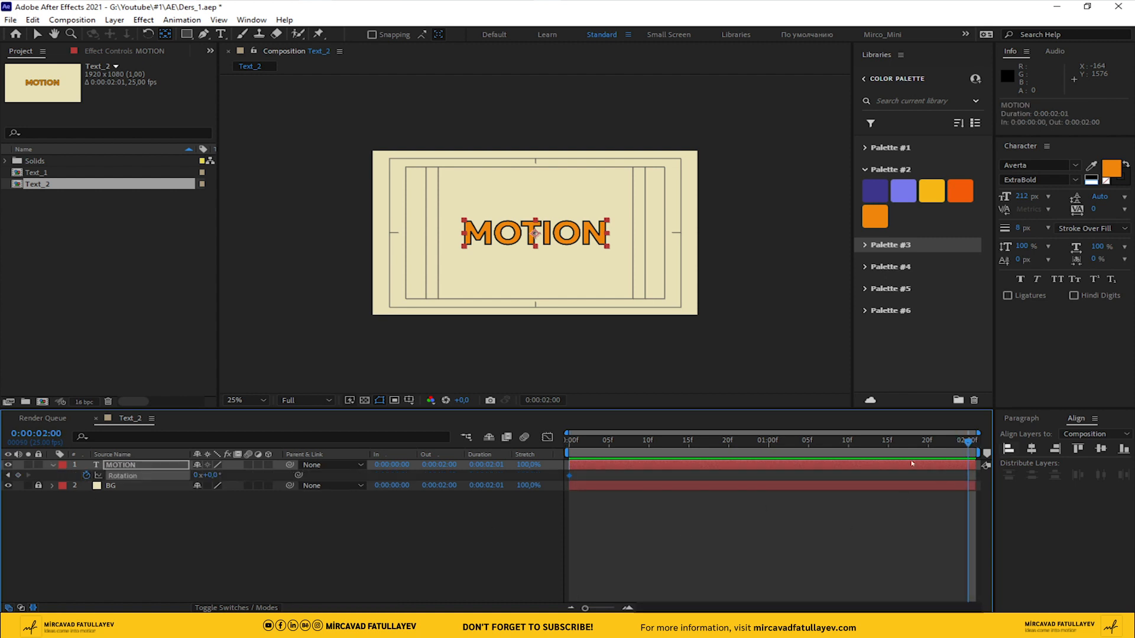
pyautogui.press('Return')
pyautogui.click(686, 538)
pyautogui.press('space')
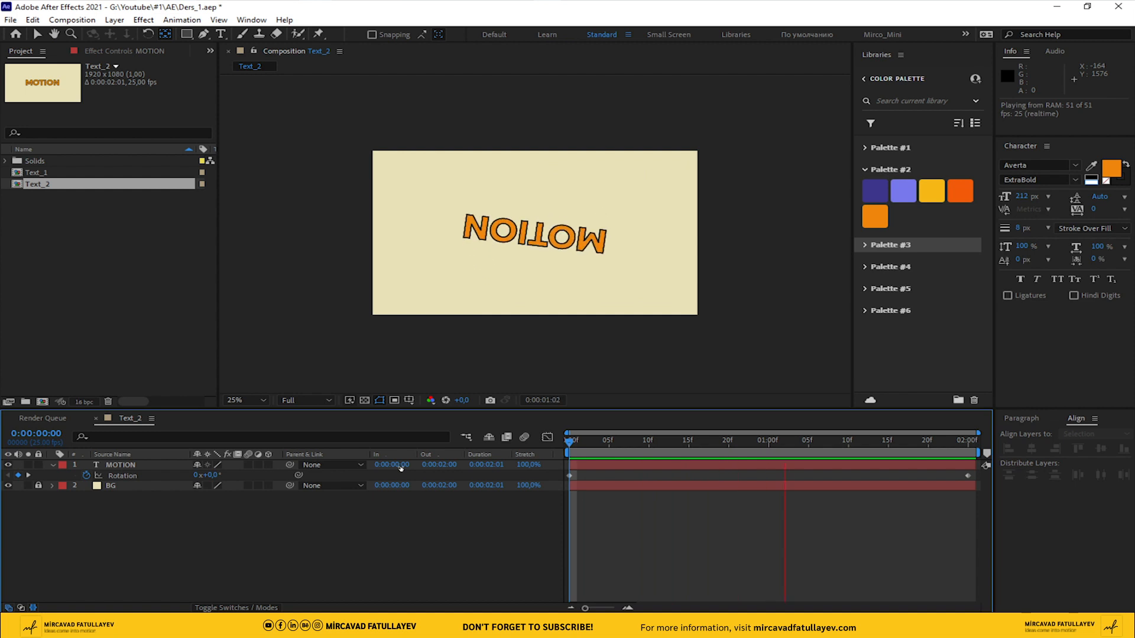
# Add a rotation keyframe of -10° to the MOTION layer at 0:00:00:10
pyautogui.press("'")
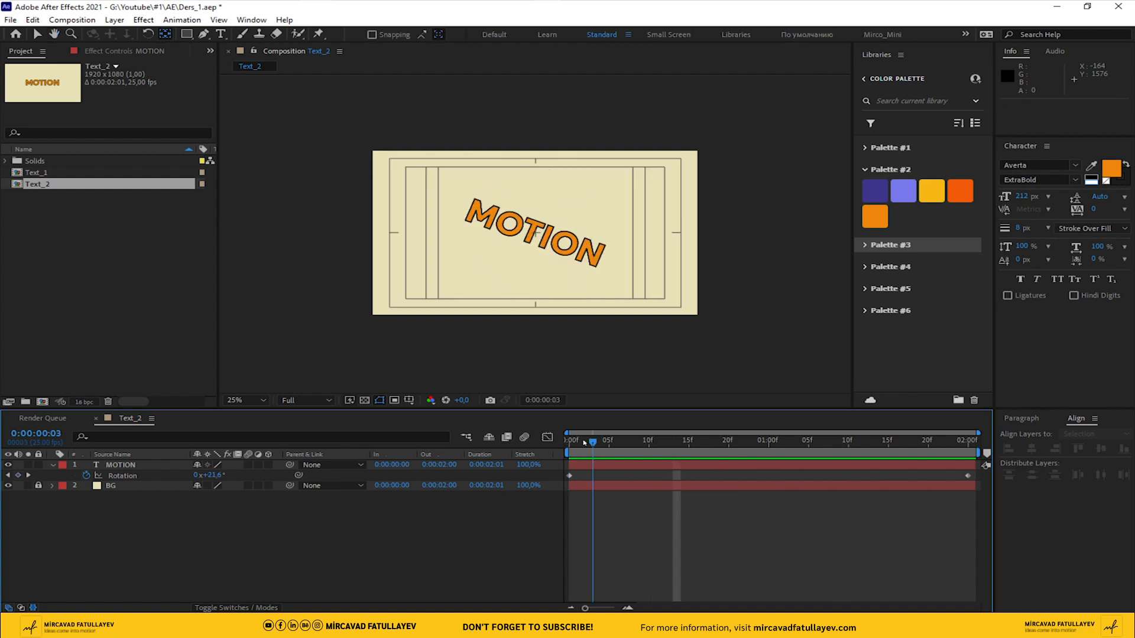
pyautogui.press('space')
pyautogui.hotkey('shift', 'pagedown')
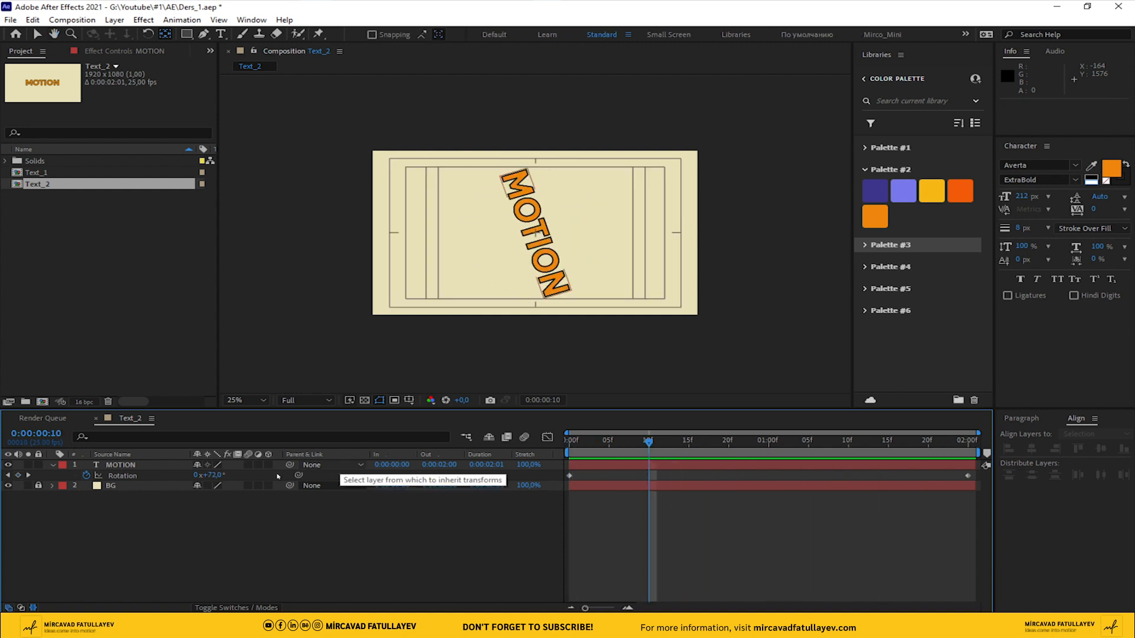
pyautogui.write('-10')
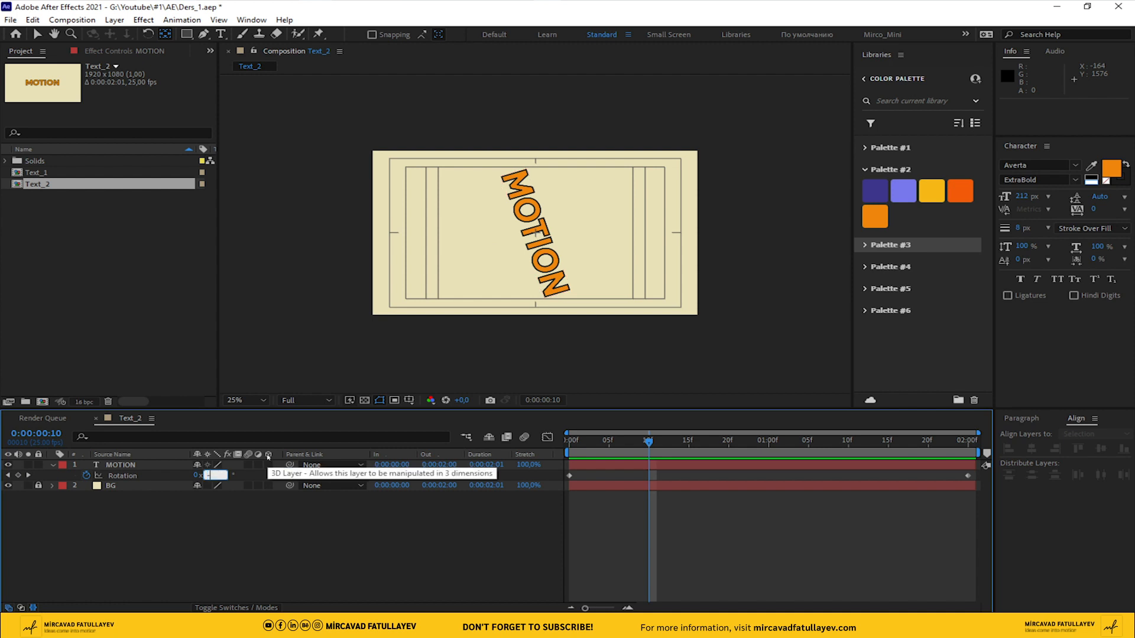
pyautogui.press('Return')
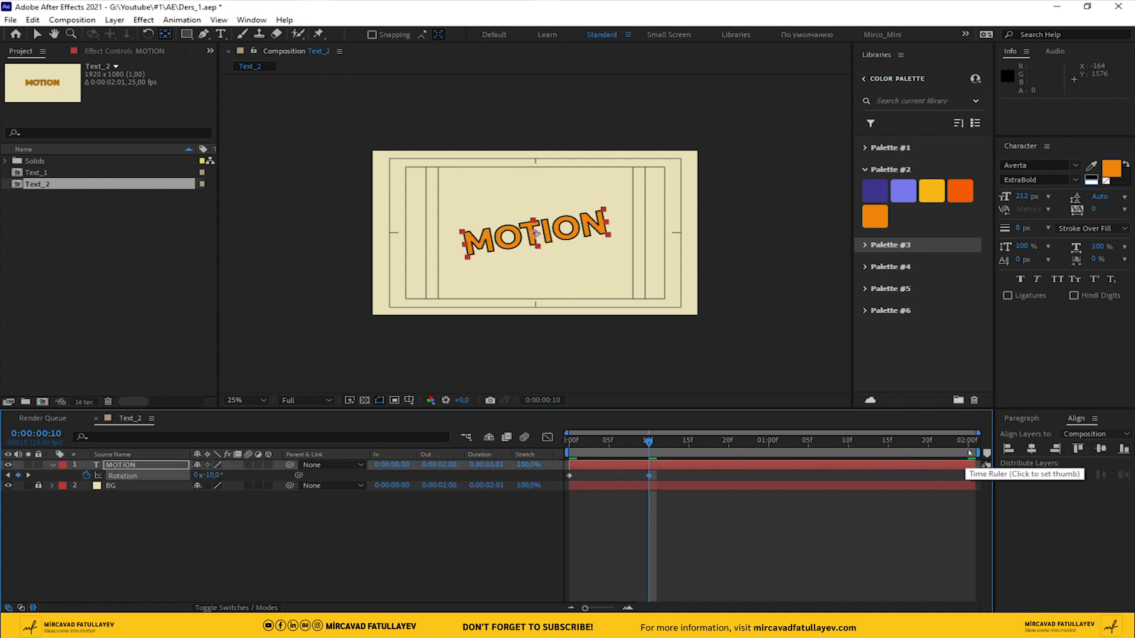
# Add a rotation keyframe of 1x+10° to the MOTION layer at 0:00:01:15 and preview the animation
pyautogui.press('End')
pyautogui.hotkey('shift', 'pageup')
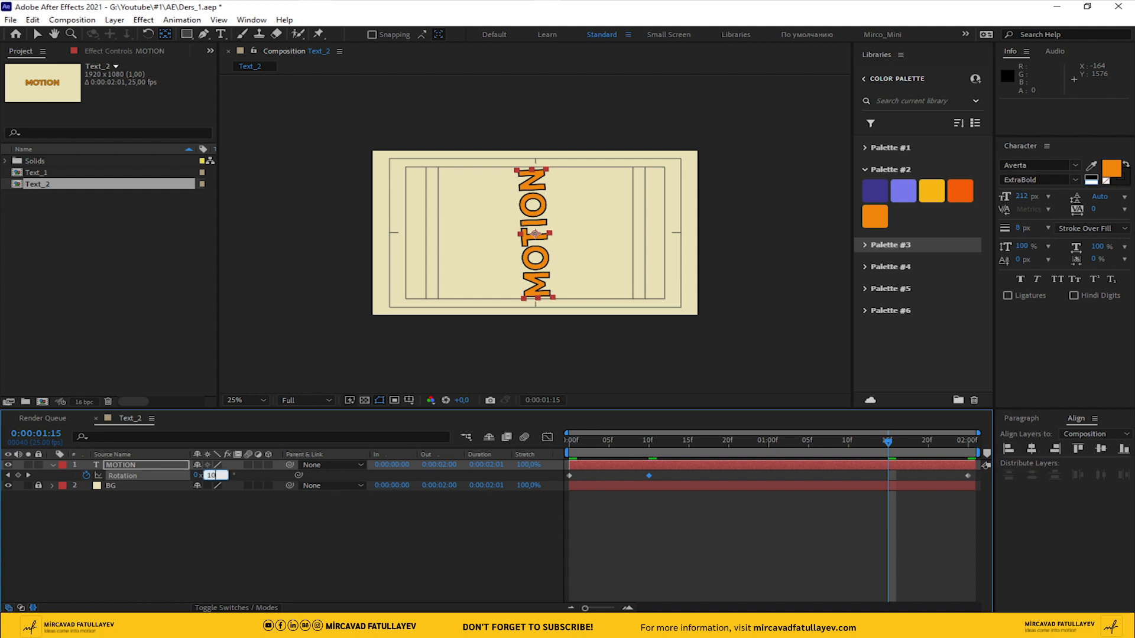
pyautogui.press('Return')
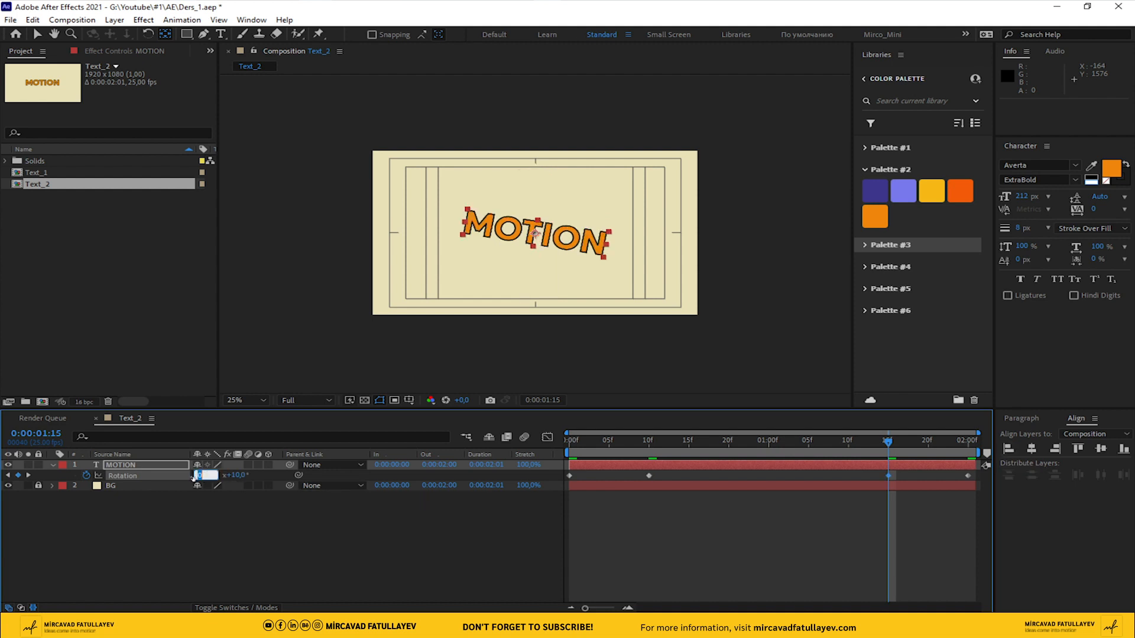
pyautogui.click(518, 543)
pyautogui.moveTo(889, 442); pyautogui.dragTo(218, 448)
pyautogui.press('space')
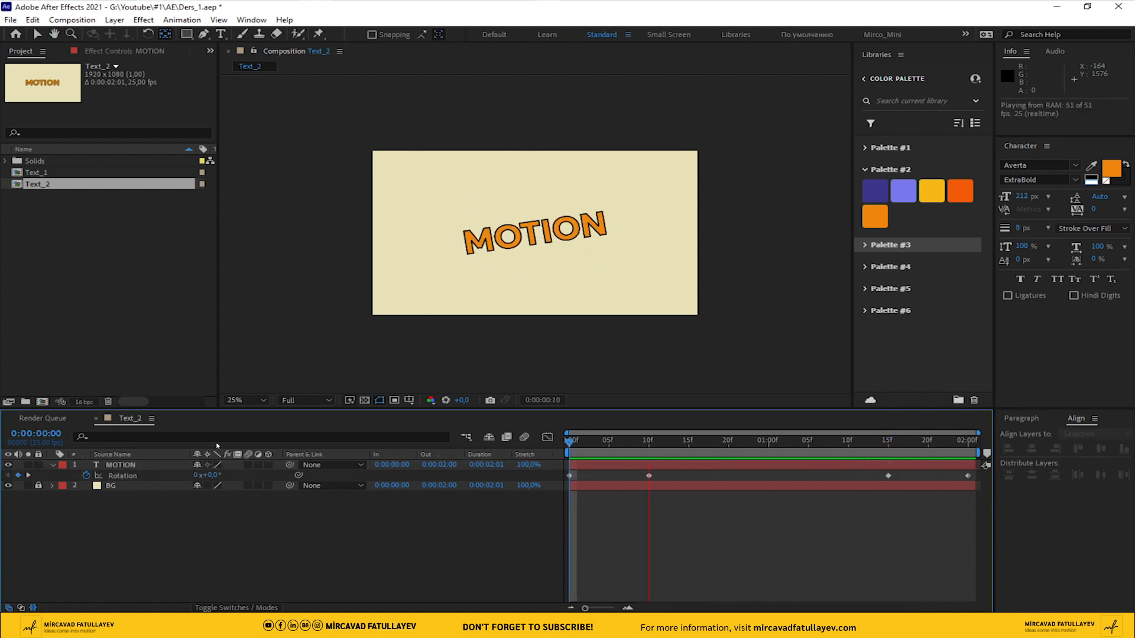
# Apply Easy Ease to all four rotation keyframes of the MOTION layer and preview the result
pyautogui.click(135, 477)
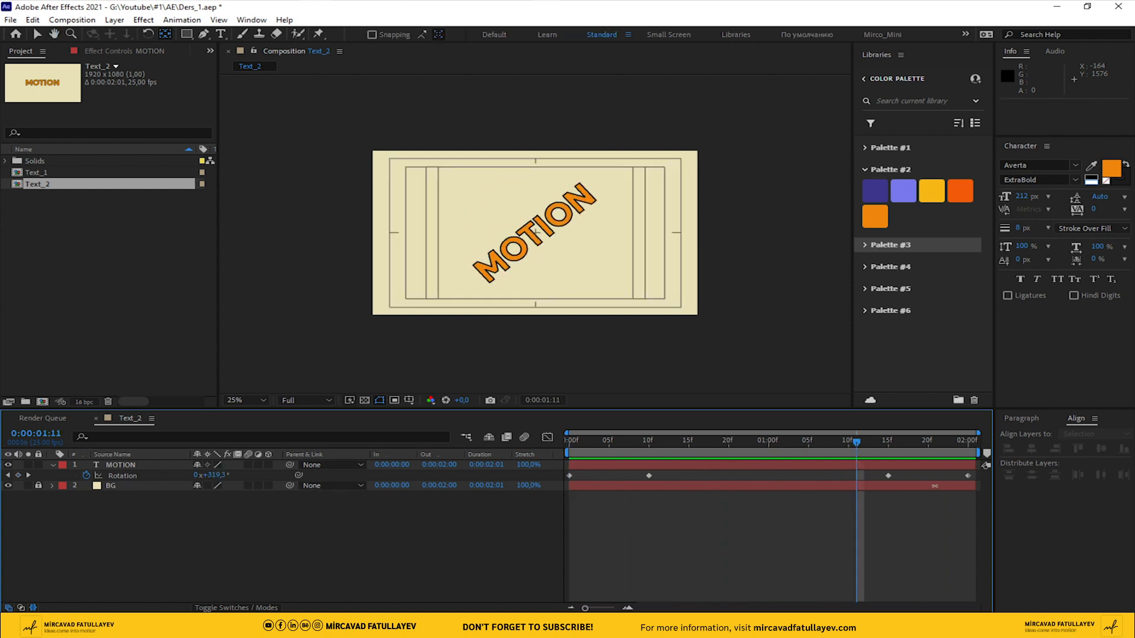
pyautogui.moveTo(978, 519); pyautogui.dragTo(539, 462)
pyautogui.rightClick(648, 475)
pyautogui.moveTo(739, 466)
pyautogui.click(891, 507)
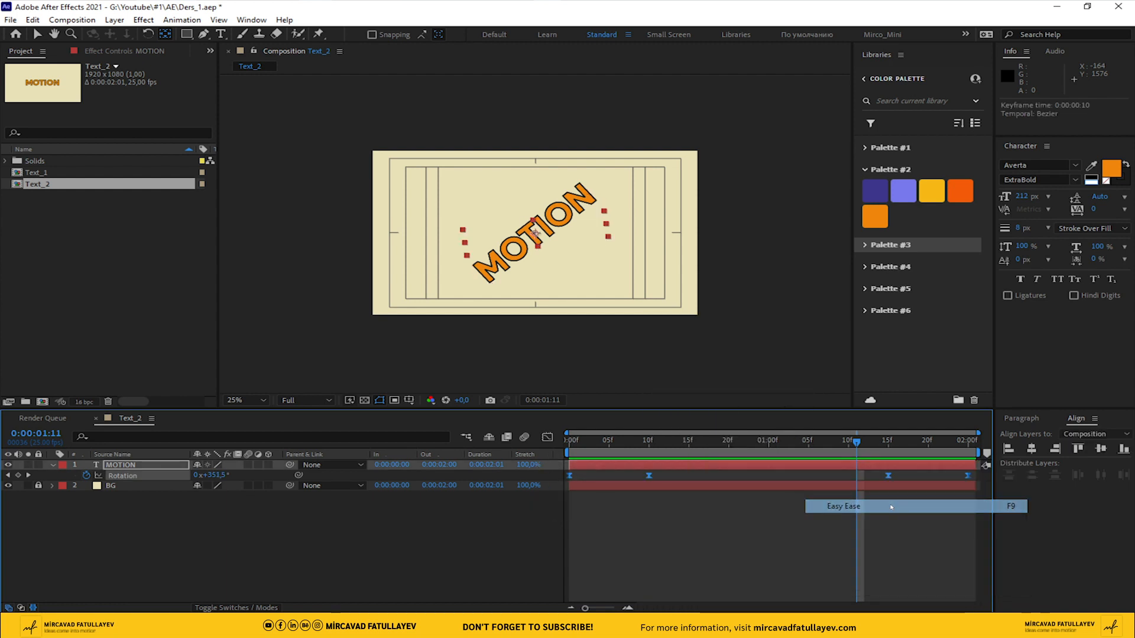
pyautogui.press('space')
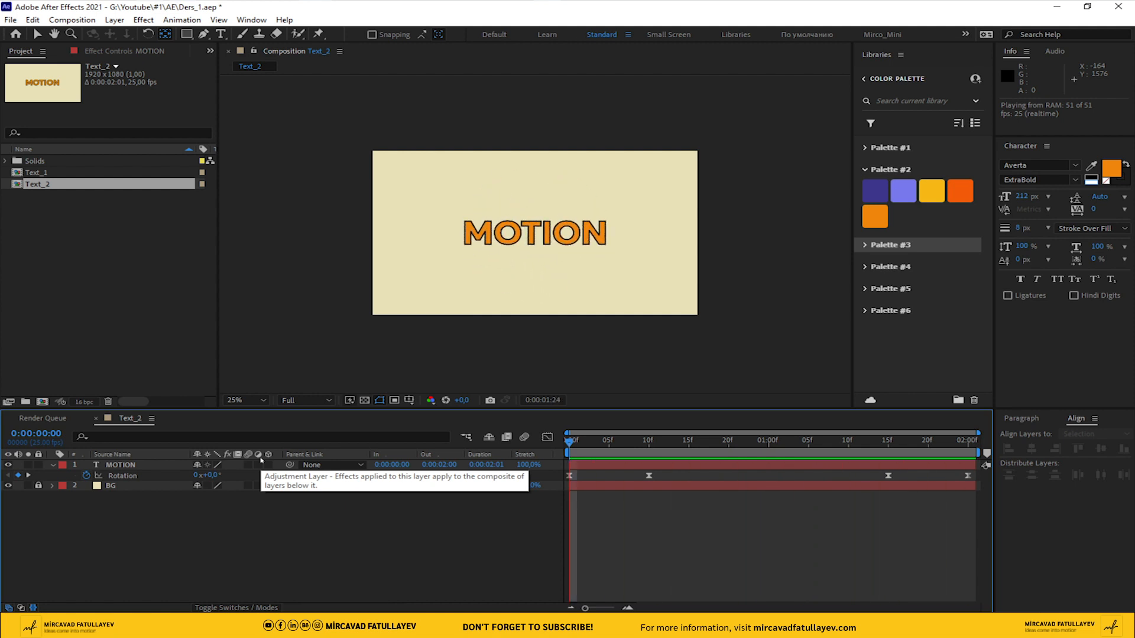
pyautogui.press('space')
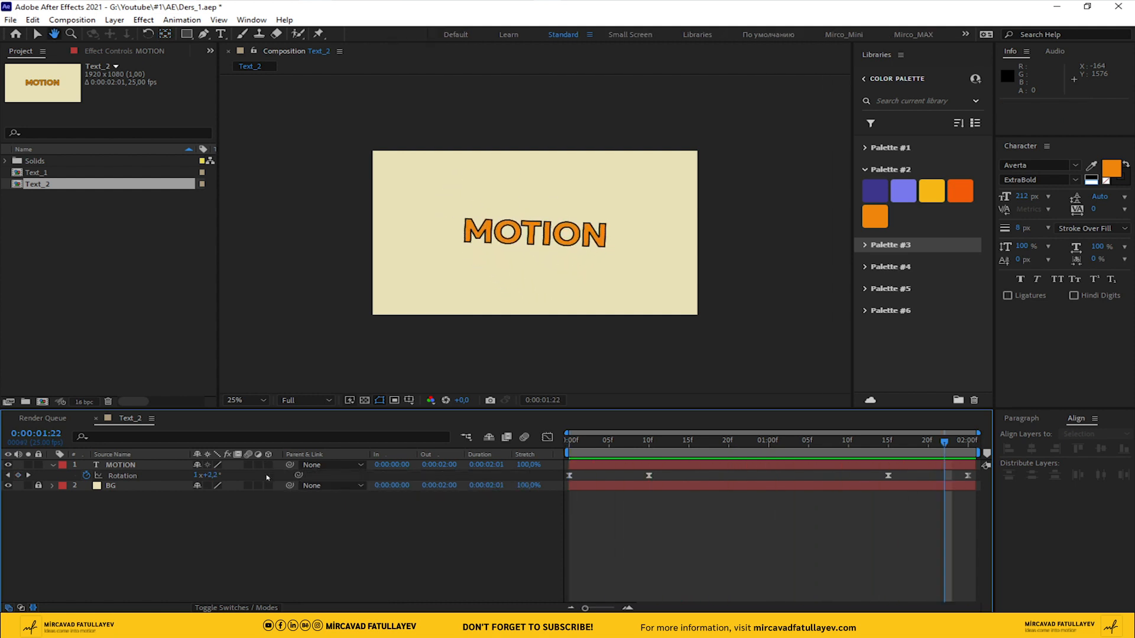
# Duplicate the animated MOTION layer three times, starting from the beginning of the composition
pyautogui.click(142, 465)
pyautogui.press('Home')
pyautogui.click(236, 526)
pyautogui.click(125, 467)
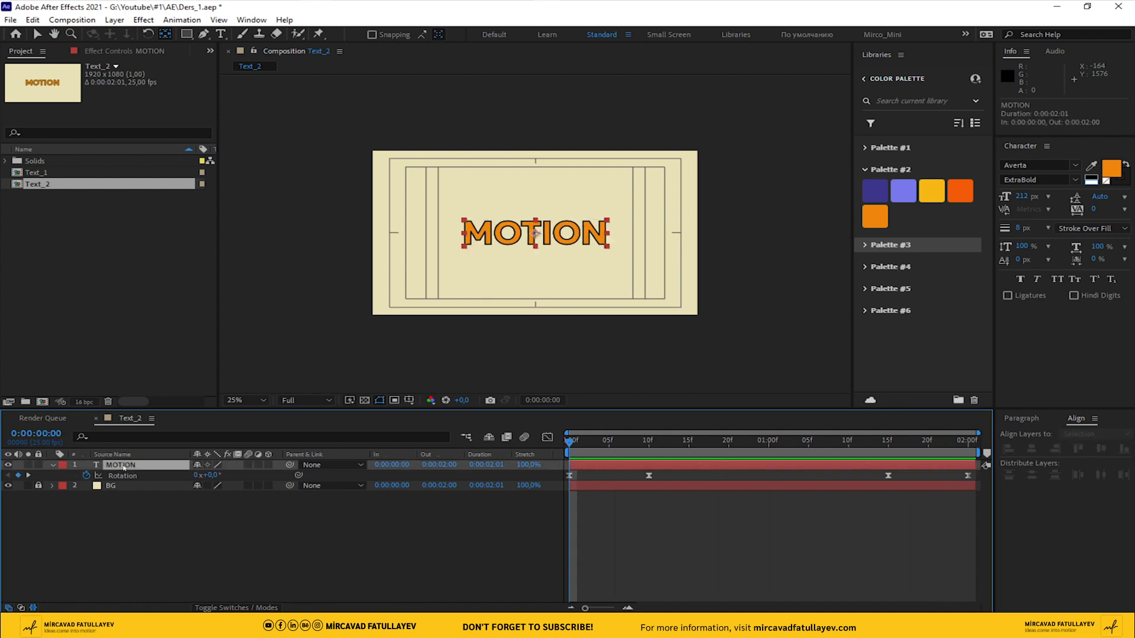
pyautogui.hotkey('ctrl', 'd')
pyautogui.hotkey('ctrl', 'd')
pyautogui.hotkey('ctrl', 'd')
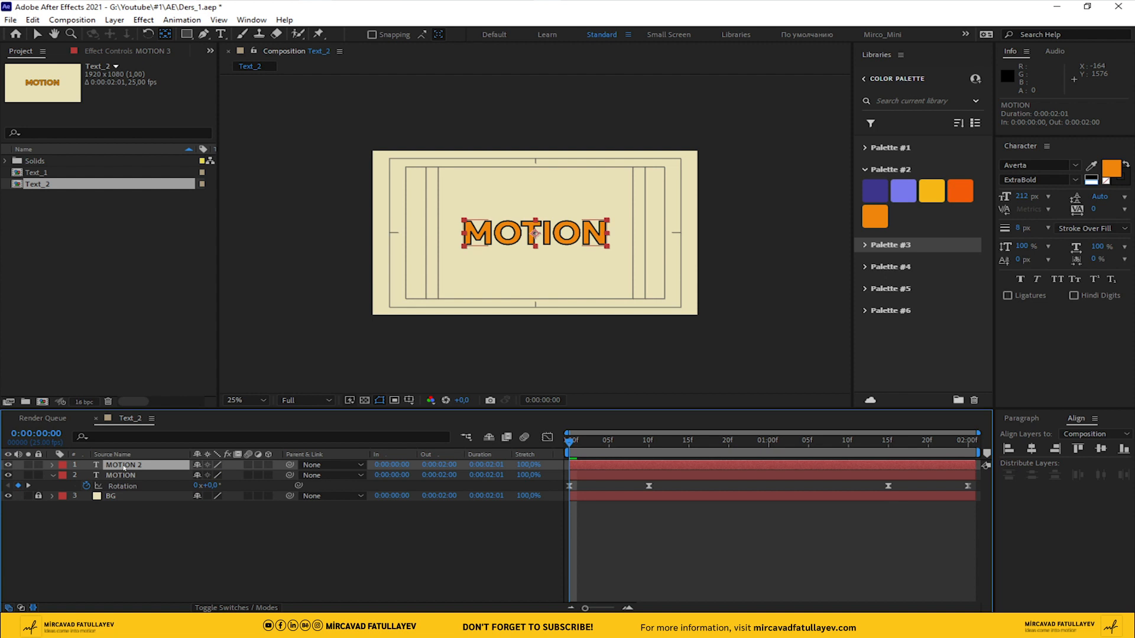
pyautogui.click(194, 560)
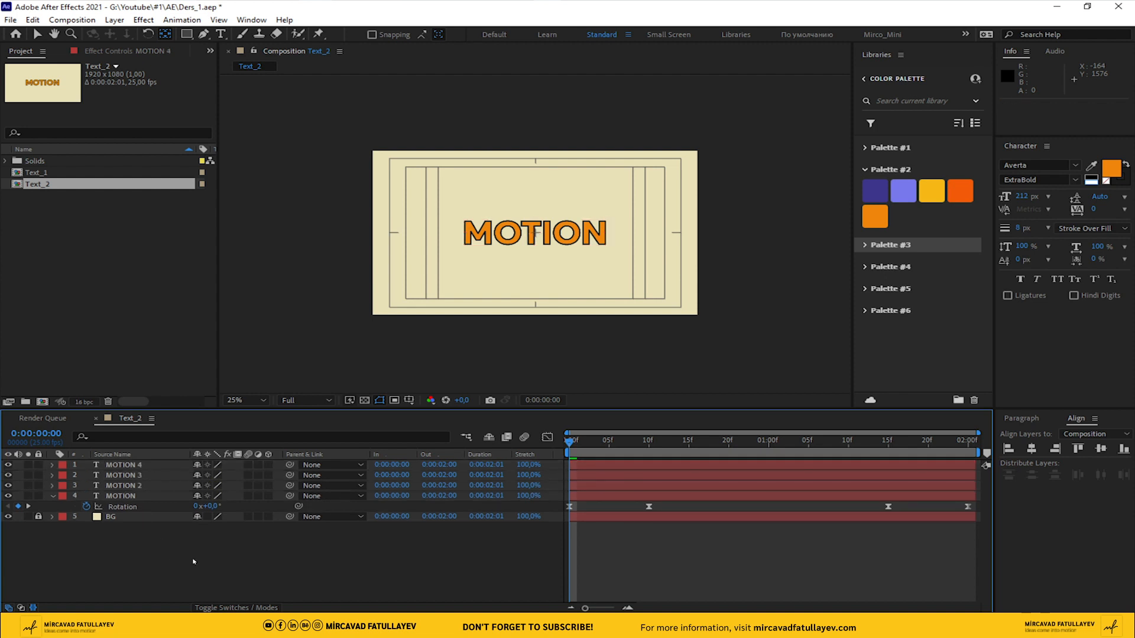
# Solo the MOTION 2 layer and fill its text with the yellow from Palette #2
pyautogui.click(126, 486)
pyautogui.scroll(4, 526, 271)
pyautogui.scroll(-2, 524, 269)
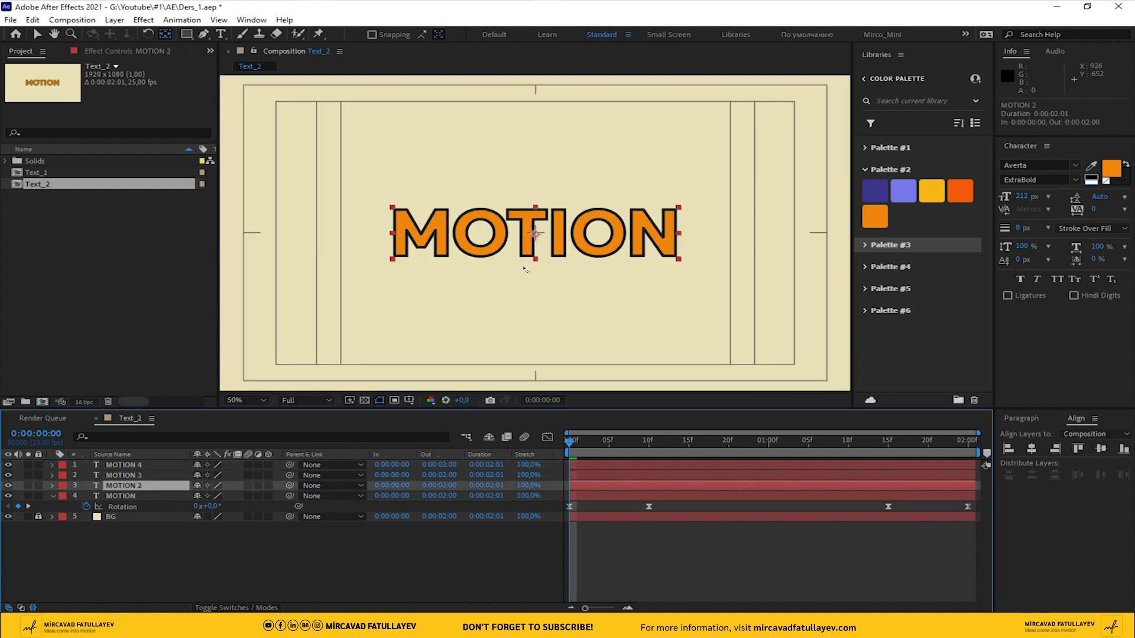
pyautogui.click(27, 485)
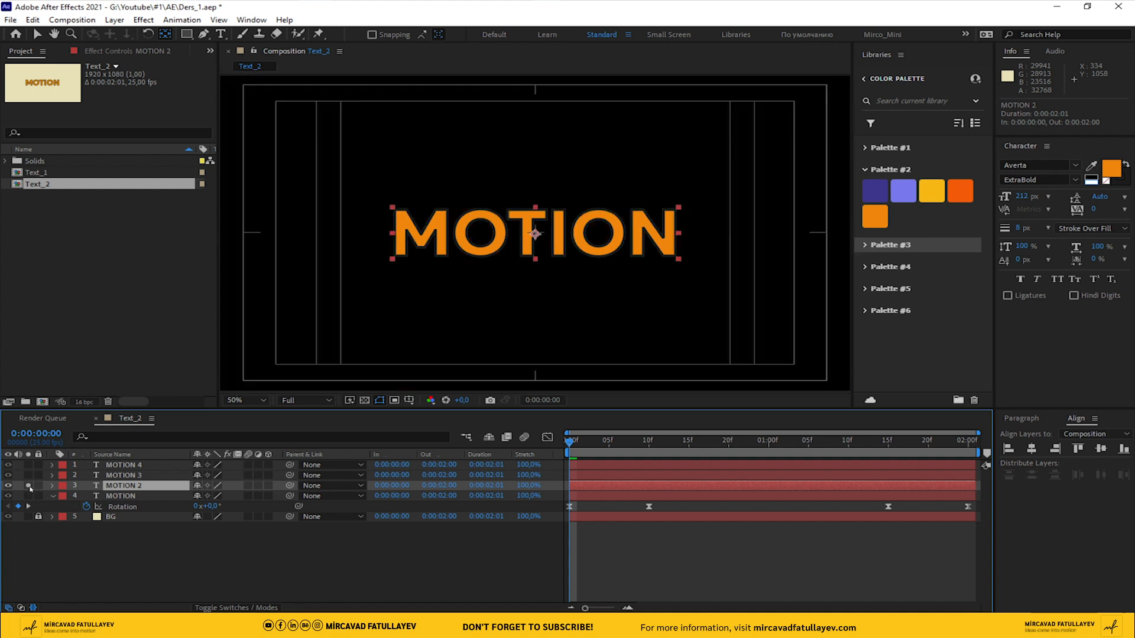
pyautogui.click(1091, 167)
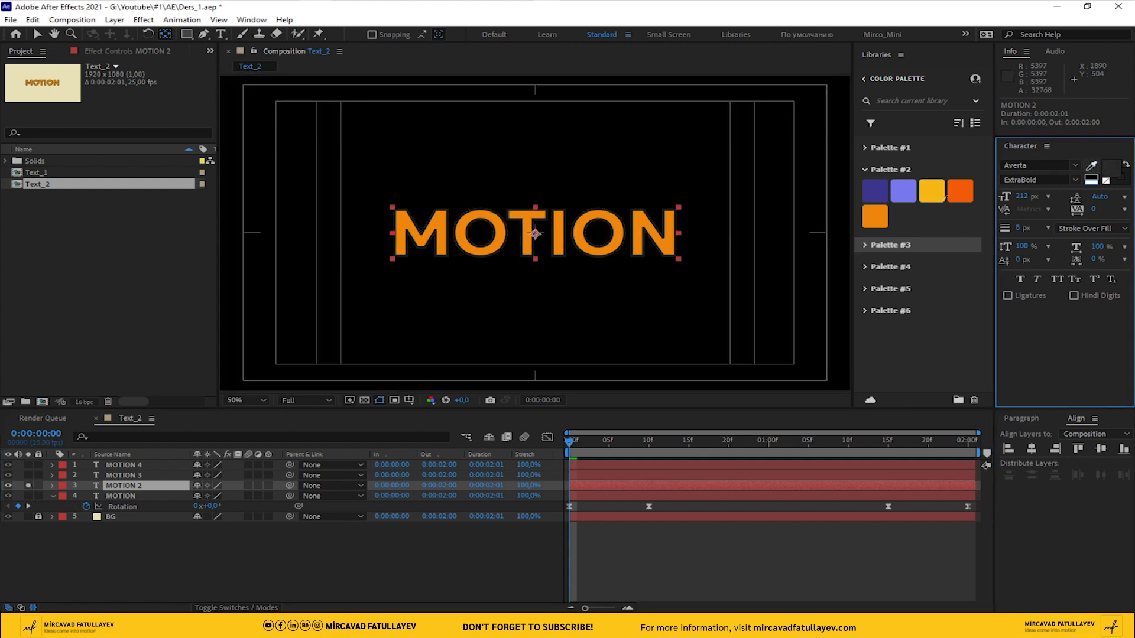
pyautogui.click(935, 184)
# Solo the MOTION 3 layer instead and fill its text with the light purple from Palette #2
pyautogui.click(24, 478)
pyautogui.click(28, 475)
pyautogui.click(109, 476)
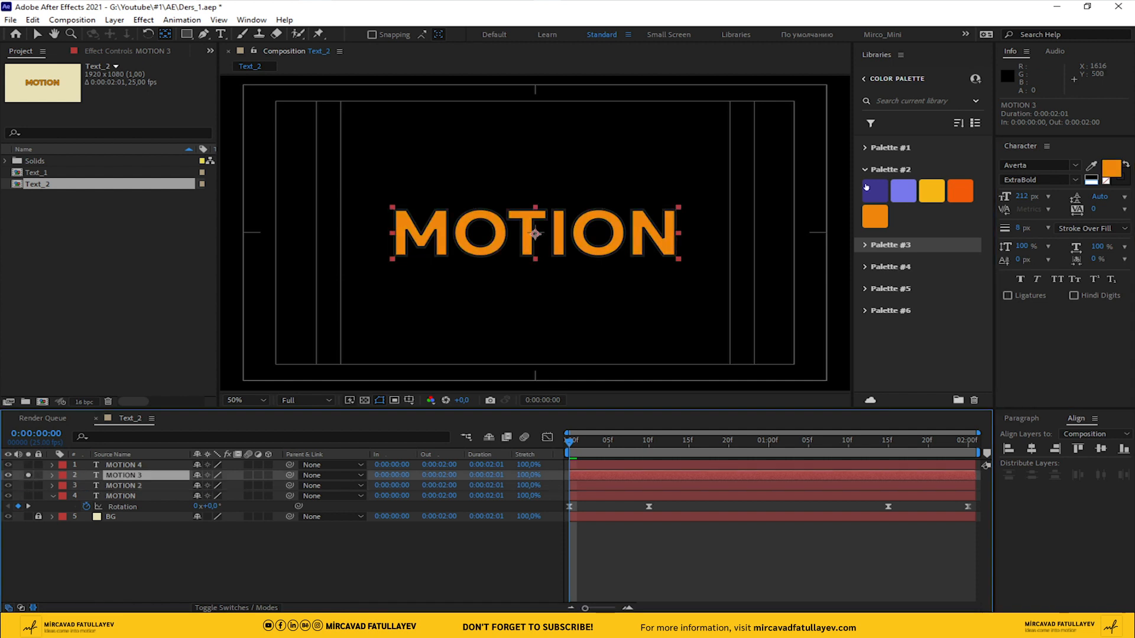
pyautogui.click(1091, 167)
pyautogui.click(903, 190)
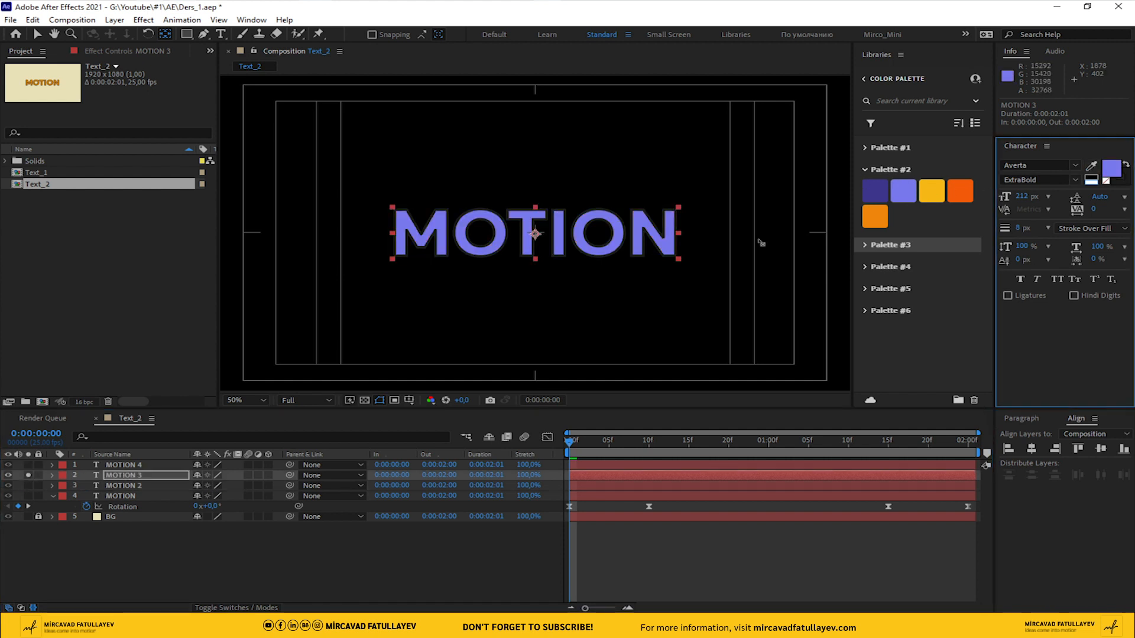
# Switch the solo to the MOTION 4 layer and change the MOTION 3 text fill to the dark purple from Palette #2
pyautogui.click(28, 475)
pyautogui.click(28, 465)
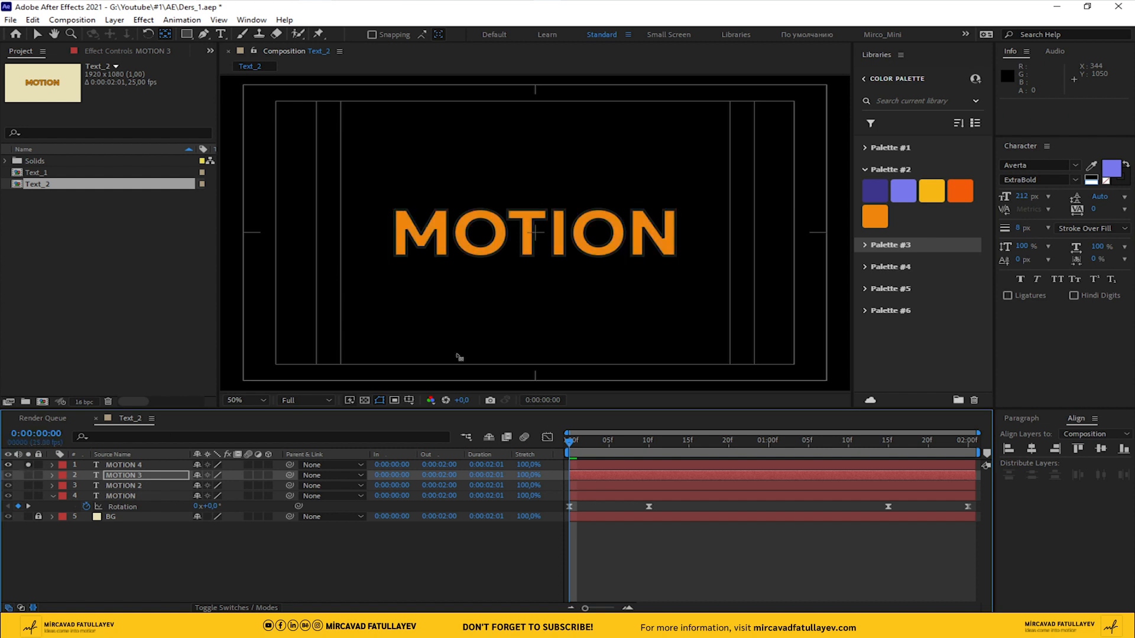
pyautogui.click(1091, 166)
pyautogui.click(875, 190)
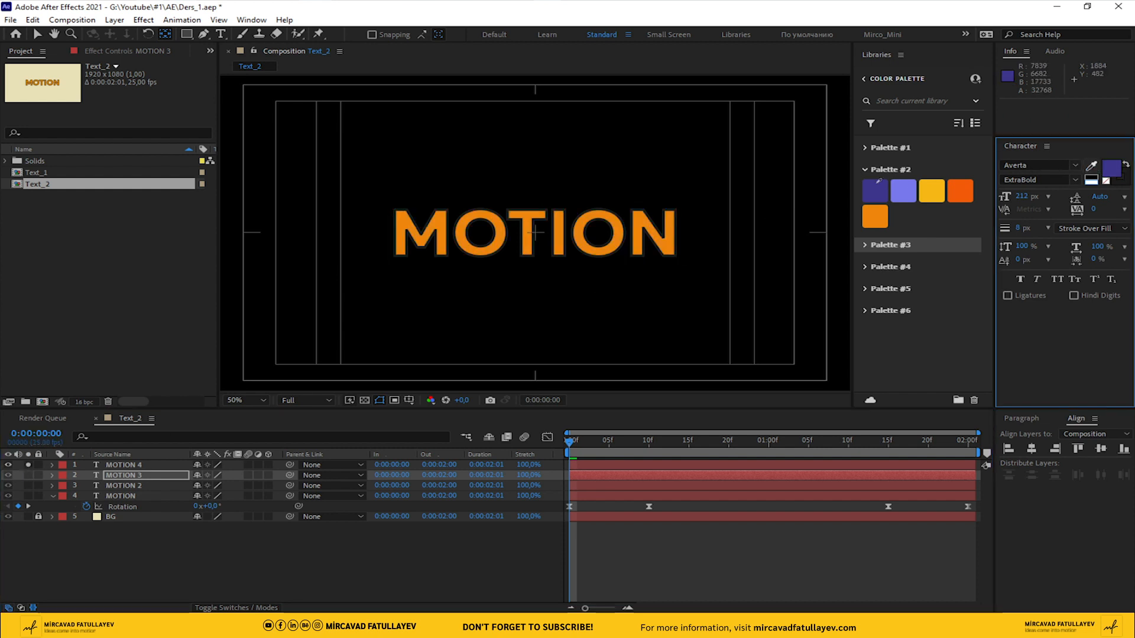
# Fill the MOTION 4 text with the light purple from Palette #2 and deselect the layer
pyautogui.click(120, 465)
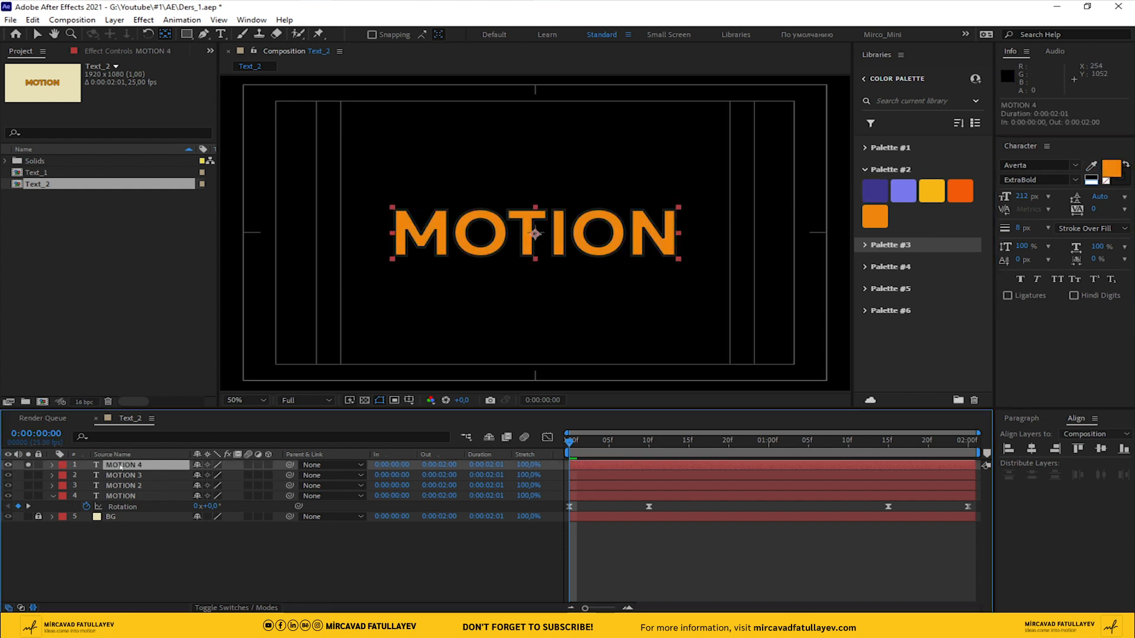
pyautogui.click(1091, 166)
pyautogui.click(903, 190)
pyautogui.click(88, 519)
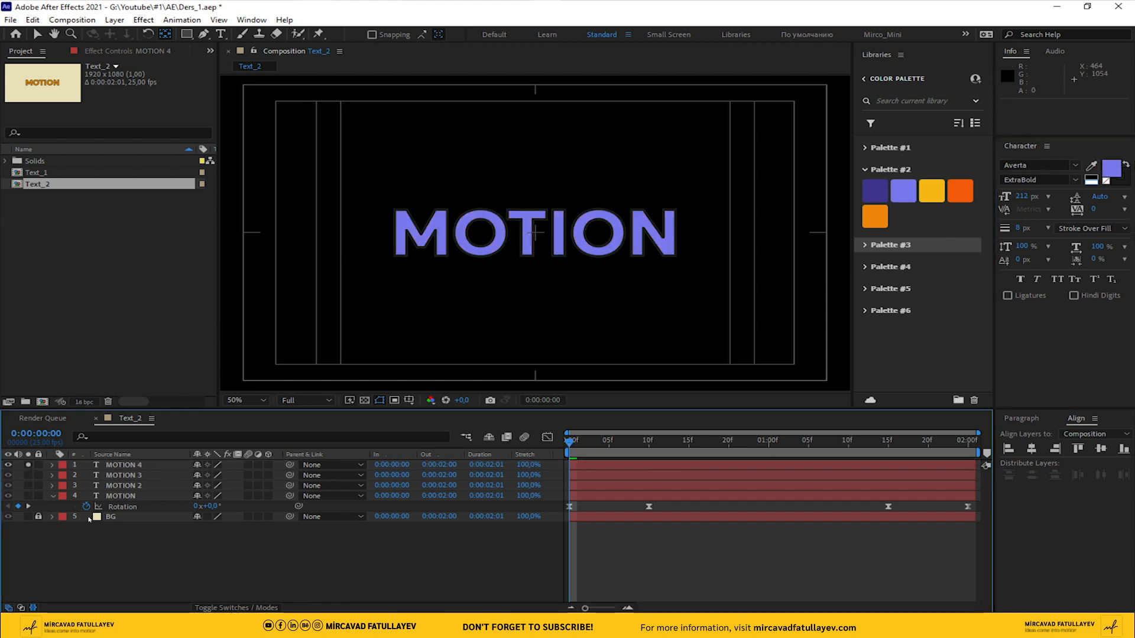
# Show all layers again, check MOTION 3 by briefly hiding MOTION 4, and preview the stacked animation
pyautogui.click(57, 476)
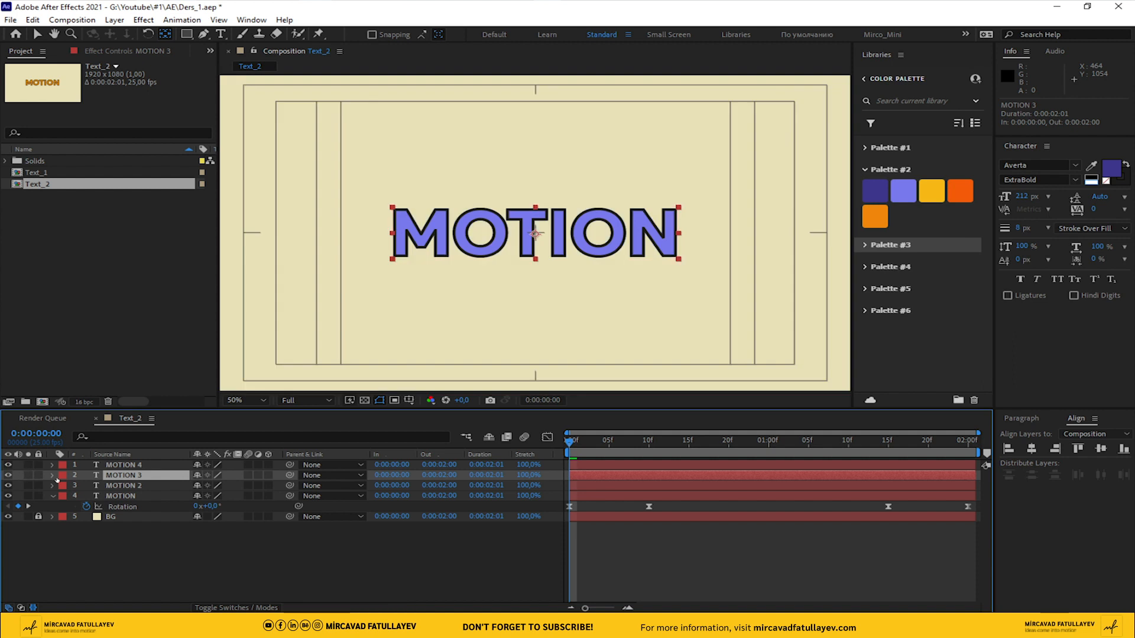
pyautogui.click(7, 465)
pyautogui.click(8, 465)
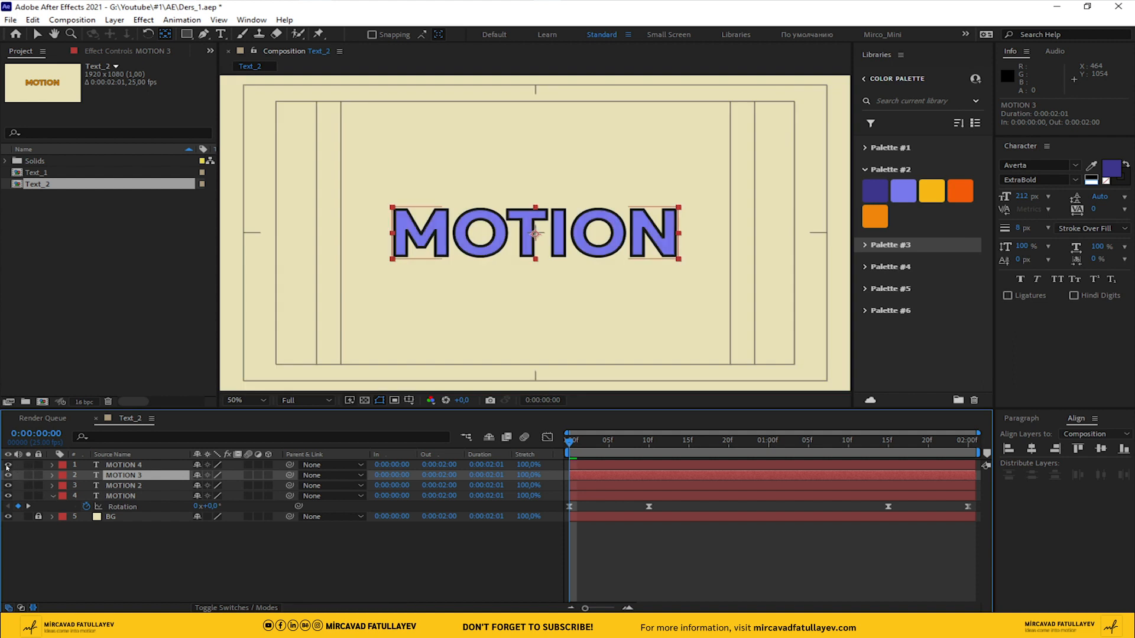
pyautogui.click(356, 557)
pyautogui.press('space')
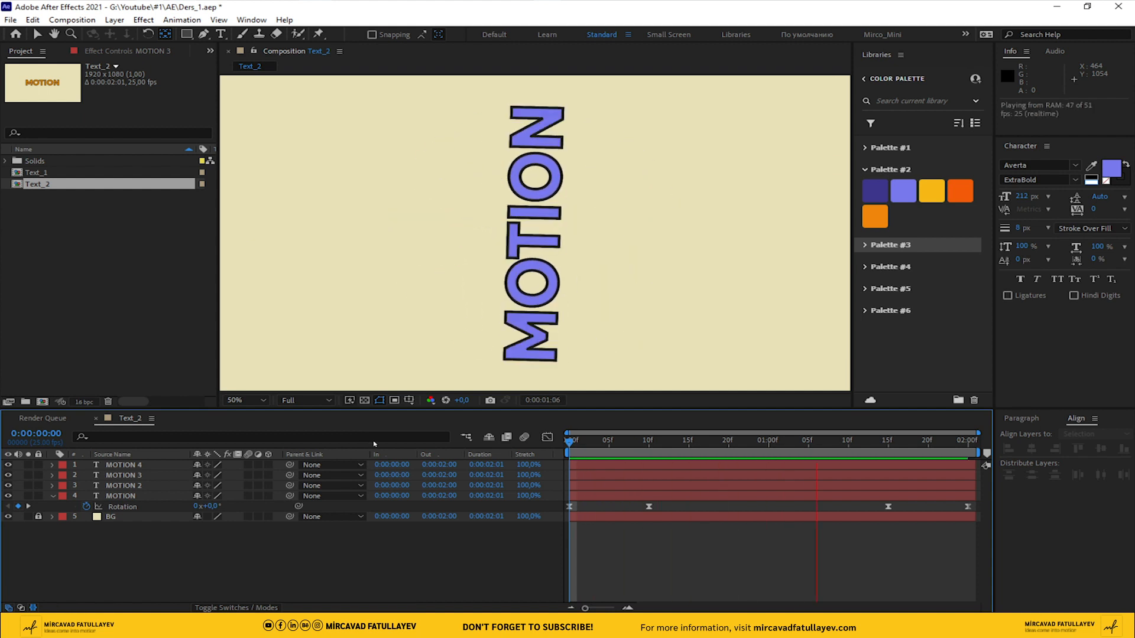
pyautogui.press('space')
# Extend the Text_2 composition's duration to 0:00:04:01 in the composition settings
pyautogui.click(72, 20)
pyautogui.click(88, 52)
pyautogui.click(430, 371)
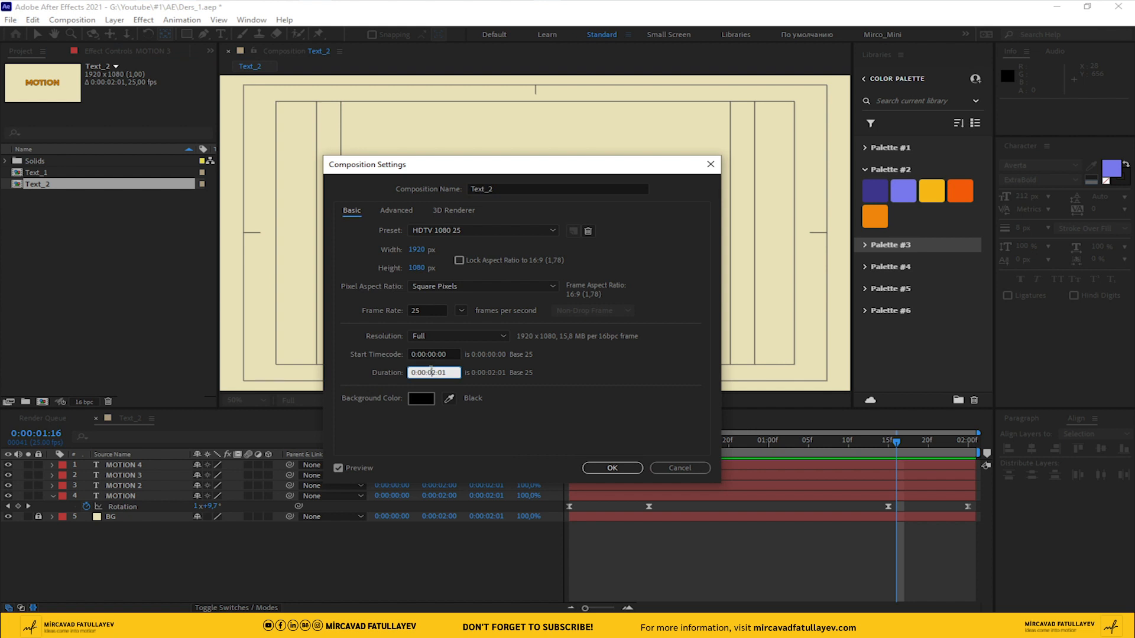
pyautogui.press('Return')
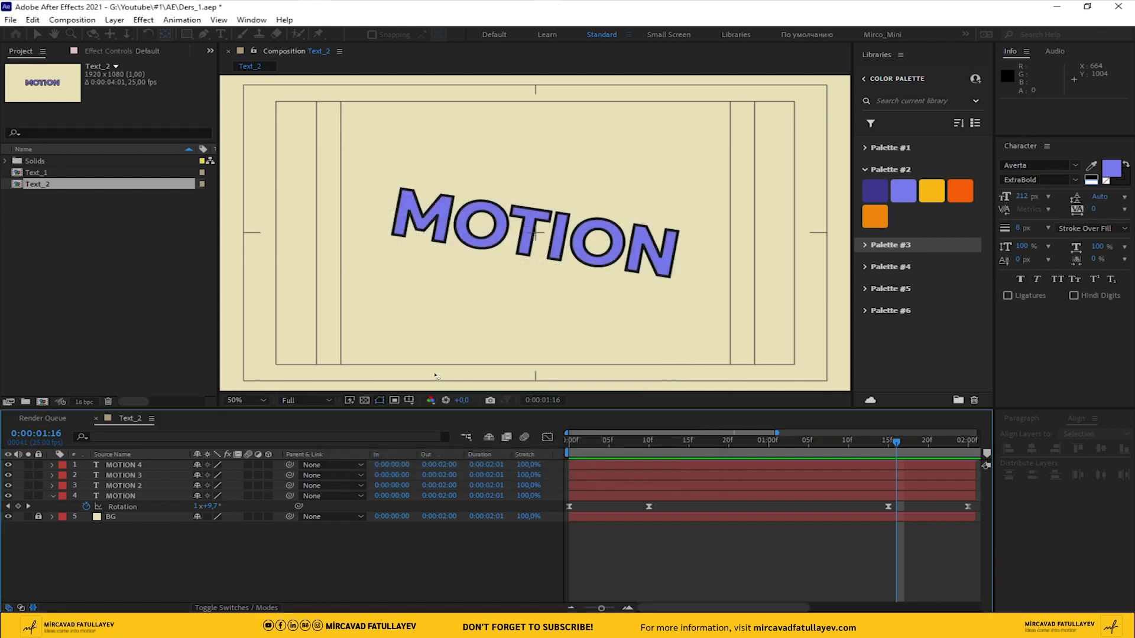
# Extend the four MOTION layers and the BG layer to the end of the composition and lock BG again
pyautogui.moveTo(815, 555); pyautogui.dragTo(981, 475)
pyautogui.click(754, 465)
pyautogui.hotkey('ctrl', 'a')
pyautogui.click(771, 515)
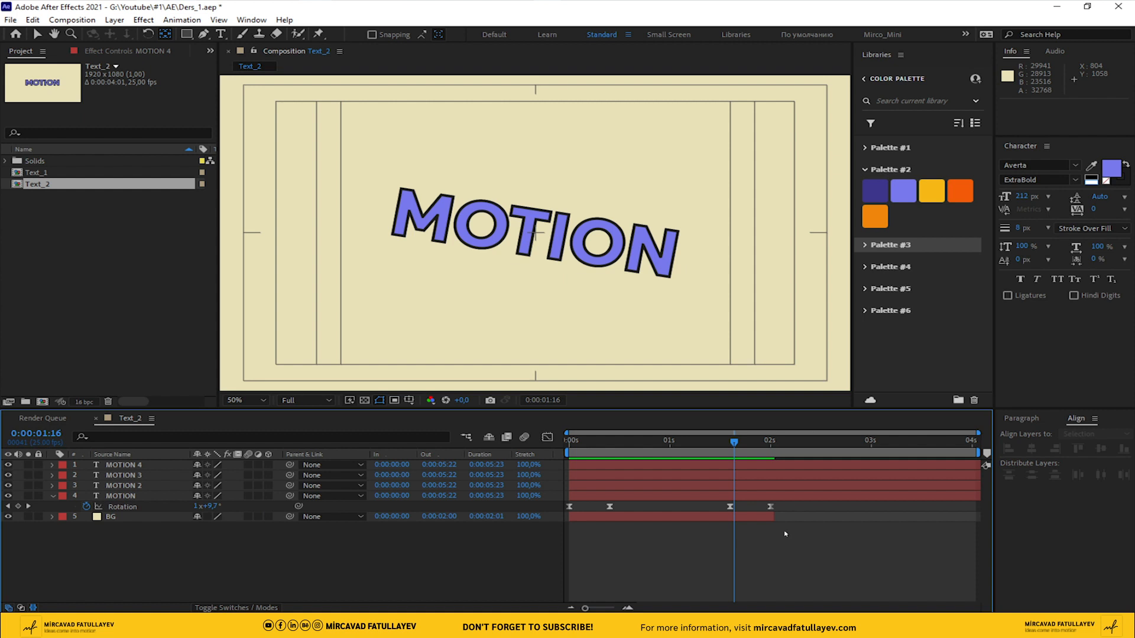
pyautogui.moveTo(770, 515); pyautogui.dragTo(979, 516)
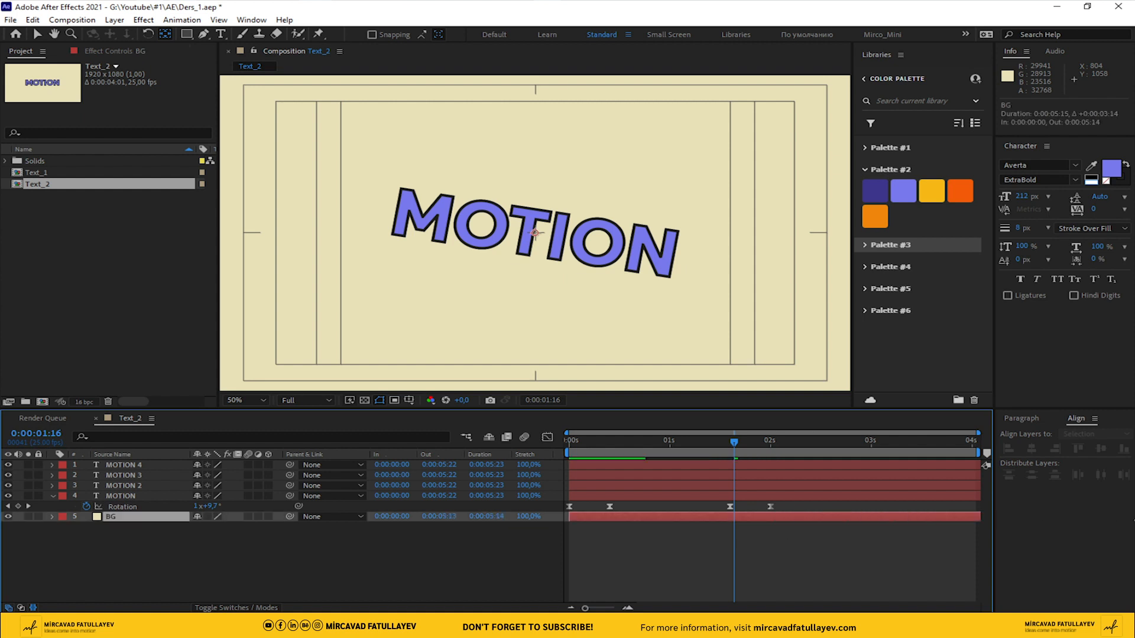
pyautogui.click(39, 516)
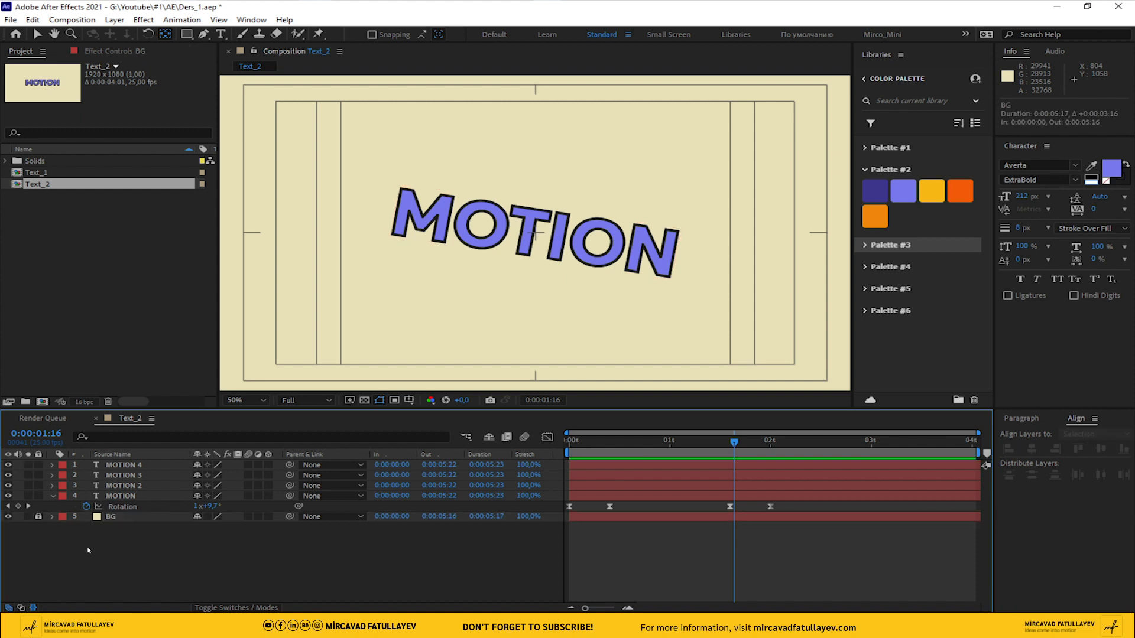
# Select all four MOTION layers and reveal their Rotation keyframes
pyautogui.click(120, 496)
pyautogui.keyDown('shift'); pyautogui.click(113, 468); pyautogui.keyUp('shift')
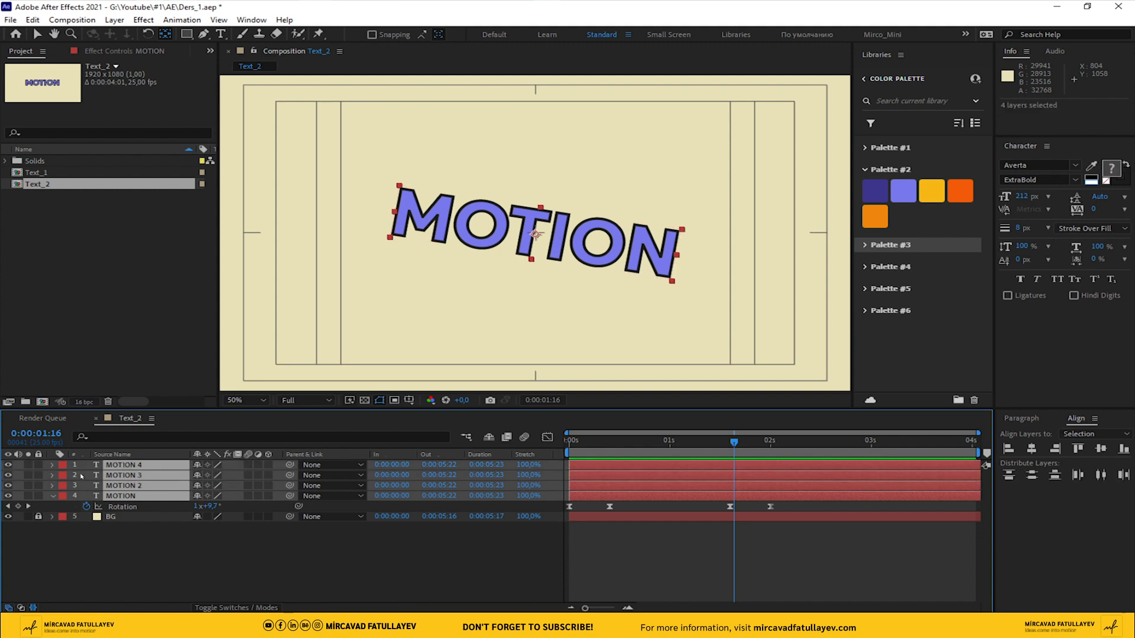
pyautogui.press('u')
pyautogui.press('u')
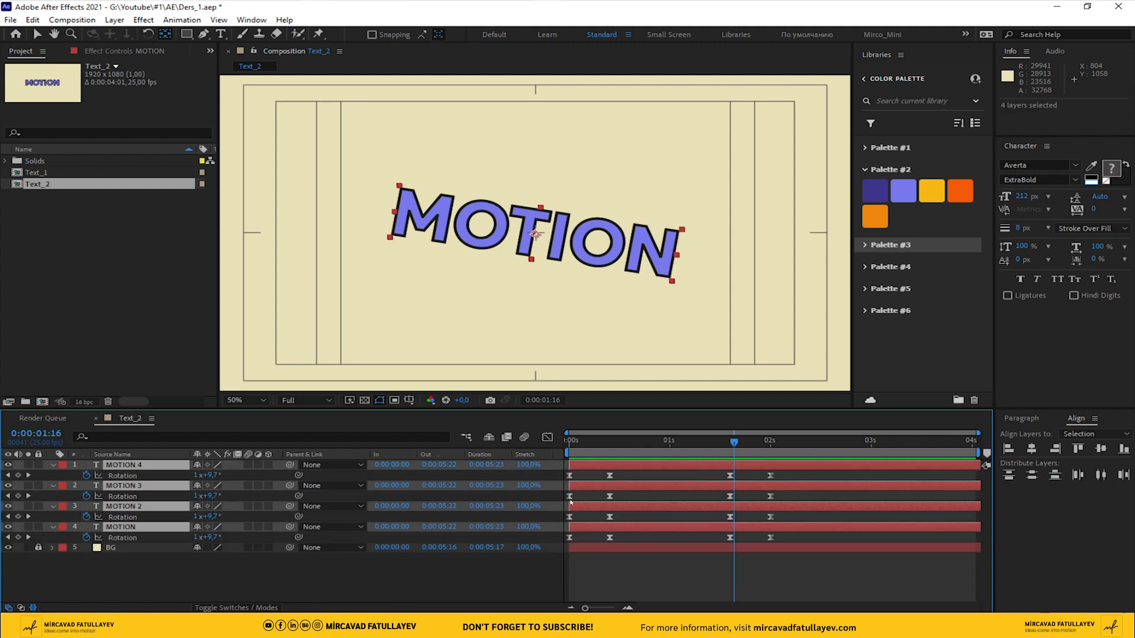
# Shift the Rotation keyframes of MOTION 3, MOTION 2 and MOTION together so they start at 0:00:00:02
pyautogui.moveTo(583, 440); pyautogui.dragTo(476, 452)
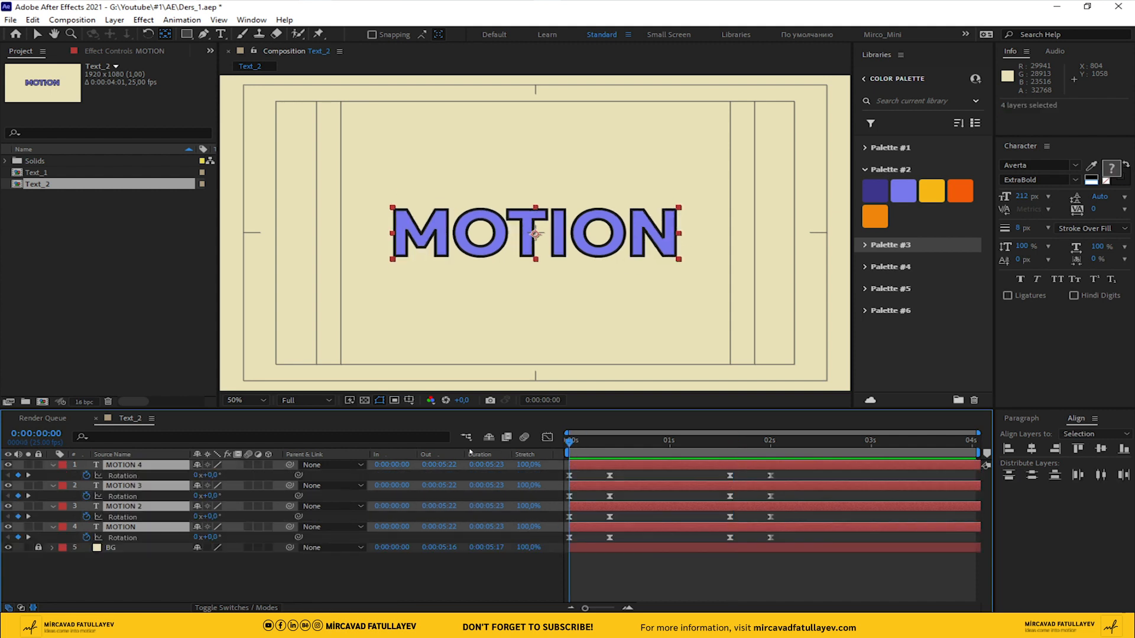
pyautogui.press('space')
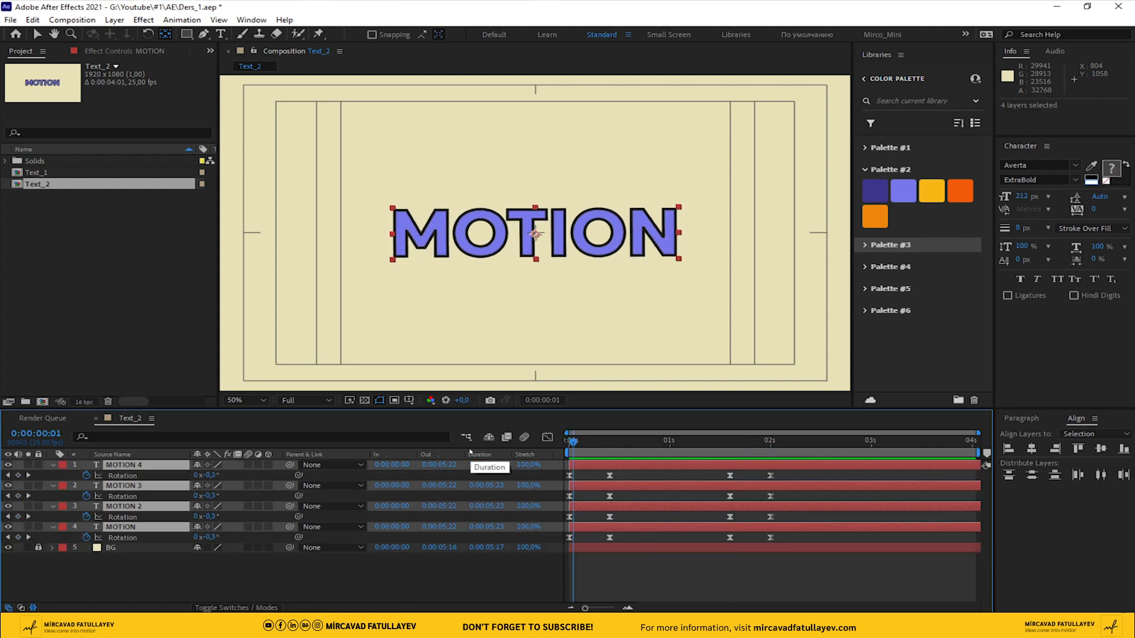
pyautogui.click(647, 474)
pyautogui.moveTo(810, 493); pyautogui.dragTo(563, 549)
pyautogui.moveTo(571, 499); pyautogui.dragTo(582, 501)
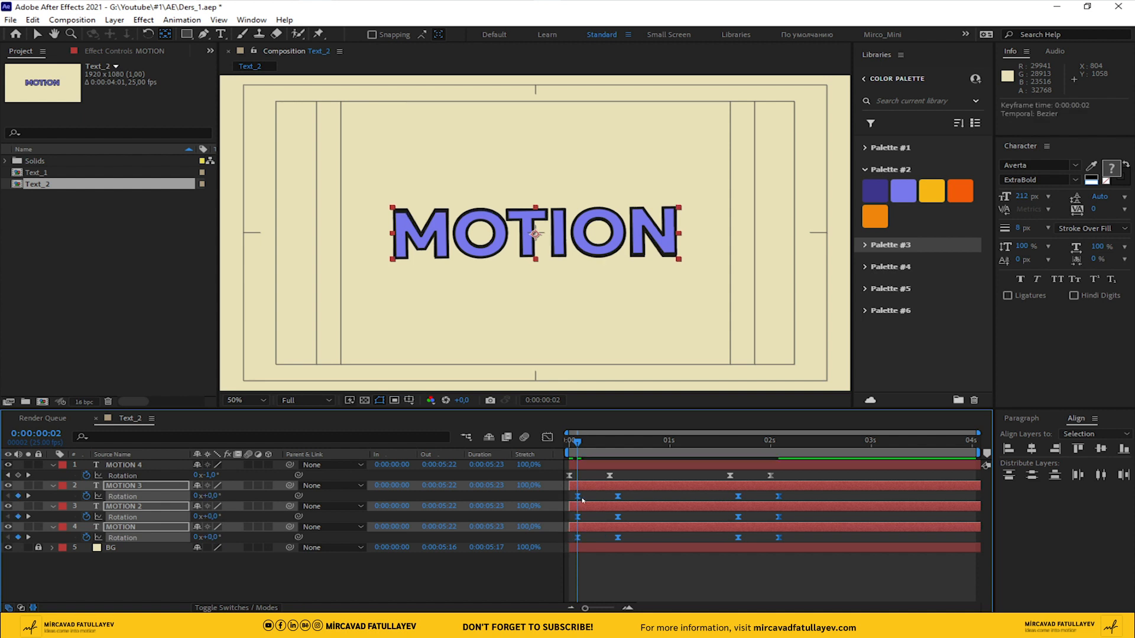
# Stagger the remaining Rotation keyframes so MOTION 2 starts at 0:00:00:04 and MOTION at 0:00:00:06
pyautogui.press('pagedown')
pyautogui.press('pagedown')
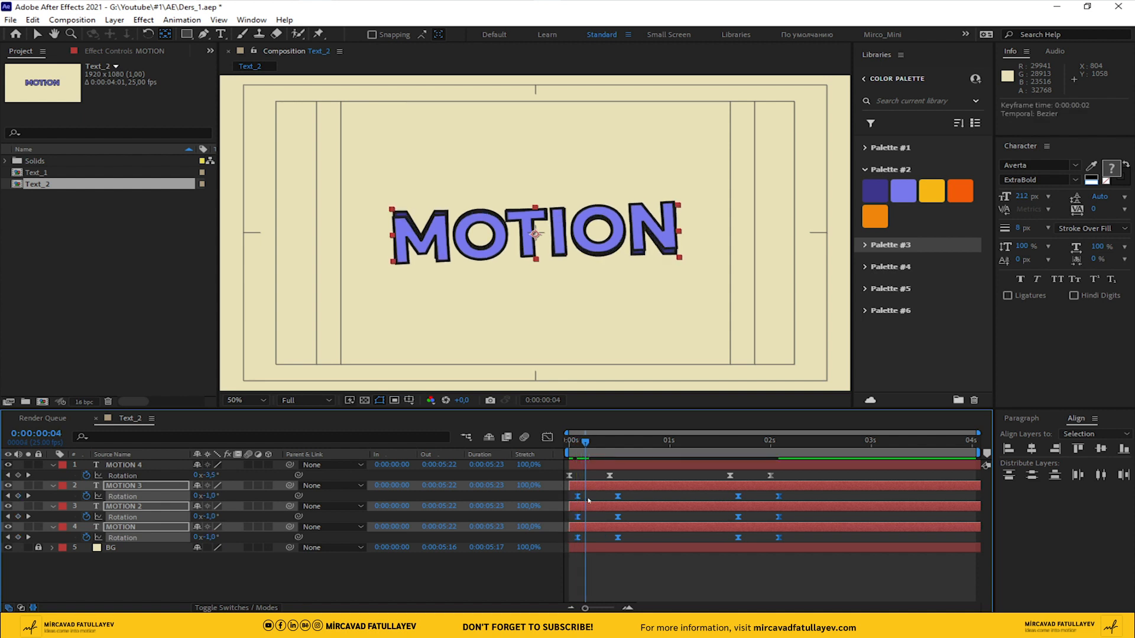
pyautogui.click(835, 518)
pyautogui.moveTo(818, 516); pyautogui.dragTo(597, 521)
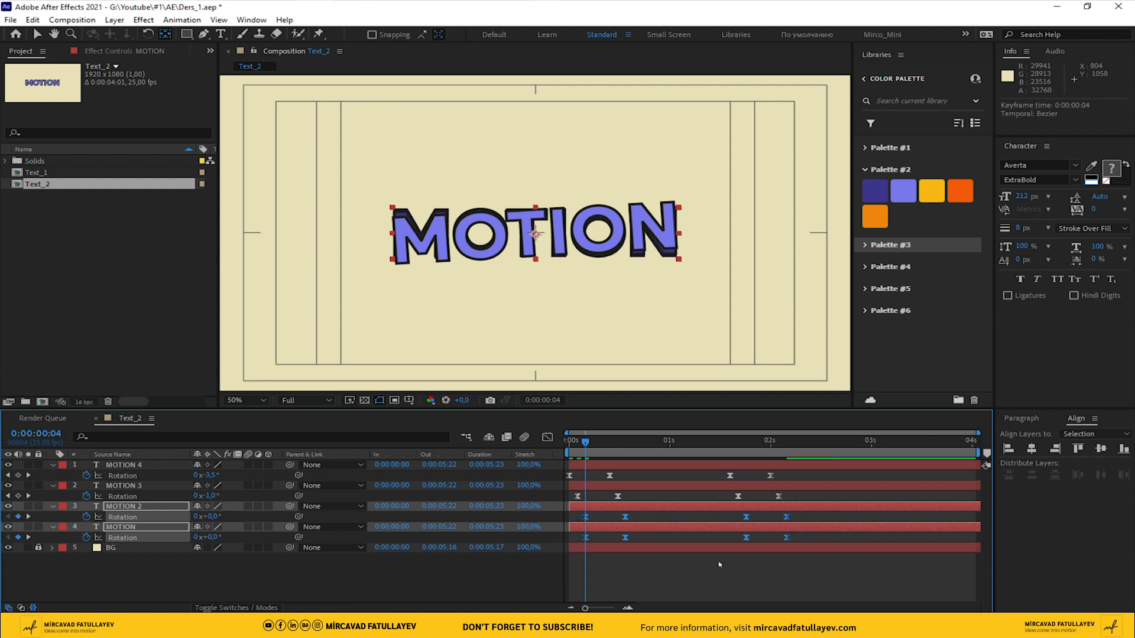
pyautogui.click(764, 572)
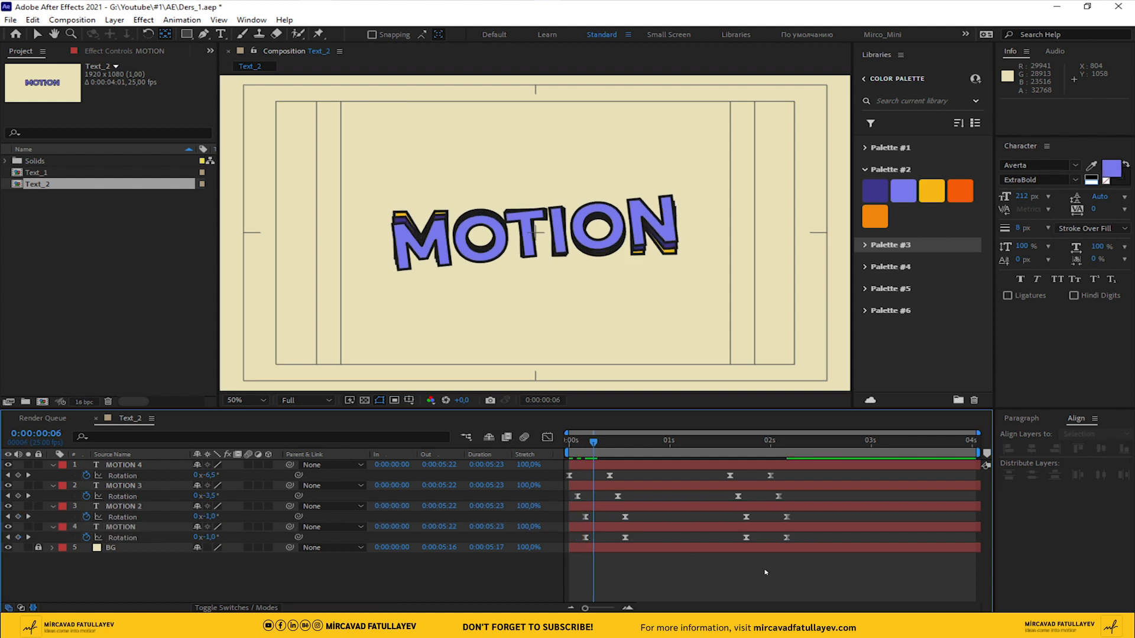
pyautogui.moveTo(573, 538)
pyautogui.mouseDown()
pyautogui.moveTo(820, 541)
pyautogui.moveTo(595, 540)
pyautogui.mouseUp()
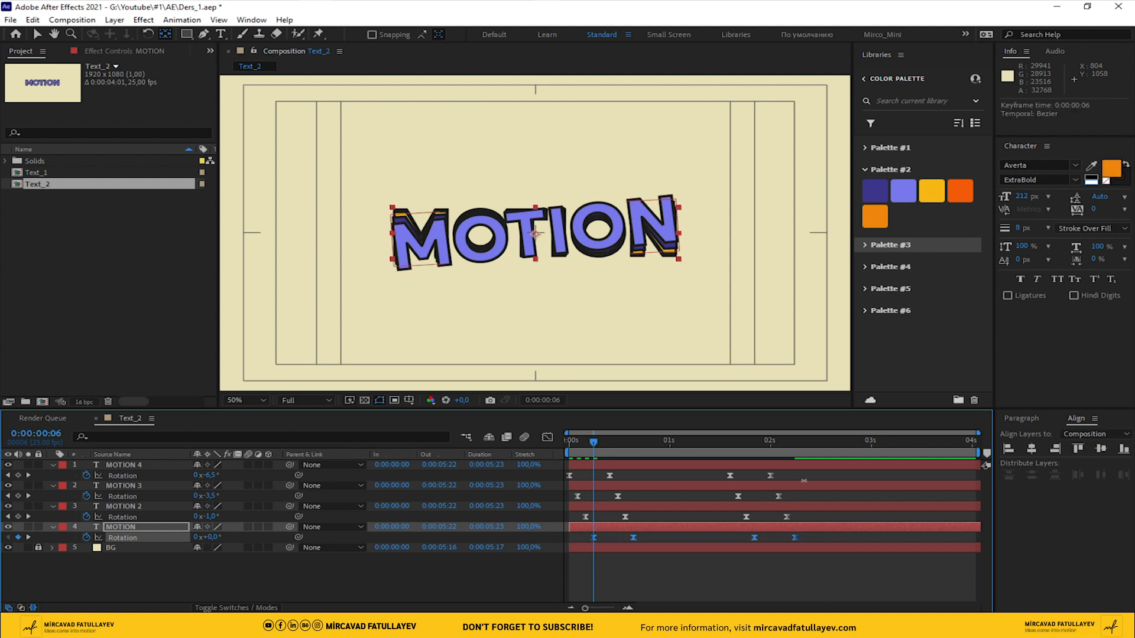
# End the work area at 0:00:02:06 and preview the staggered rotation with the viewer set to Fit up to 100%
pyautogui.moveTo(779, 440); pyautogui.dragTo(794, 442)
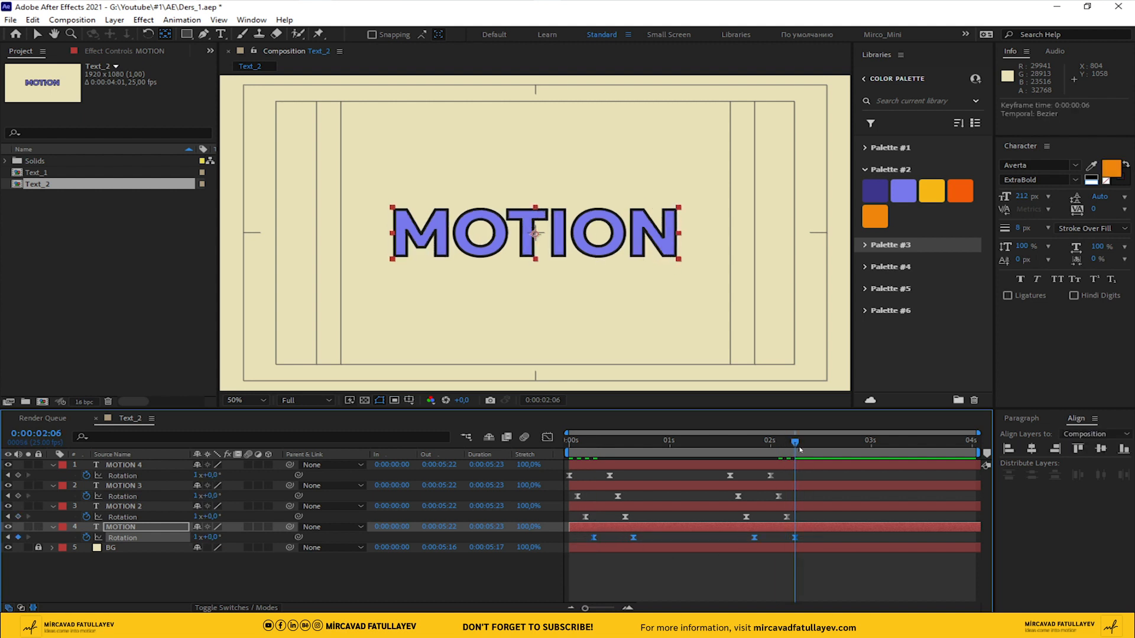
pyautogui.press('n')
pyautogui.press('space')
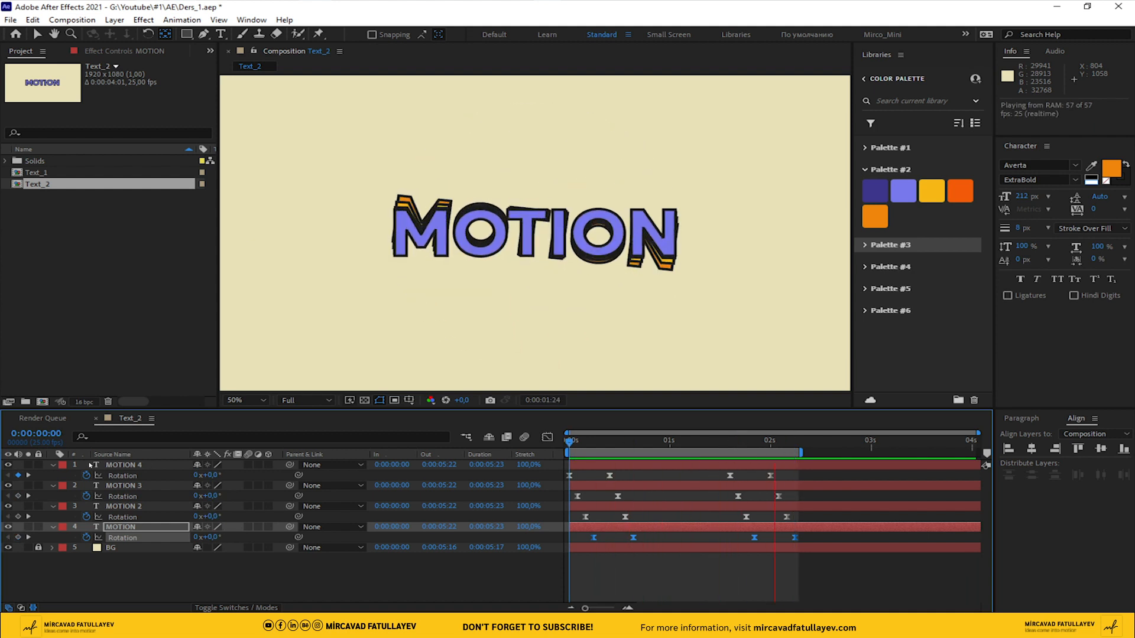
pyautogui.click(243, 400)
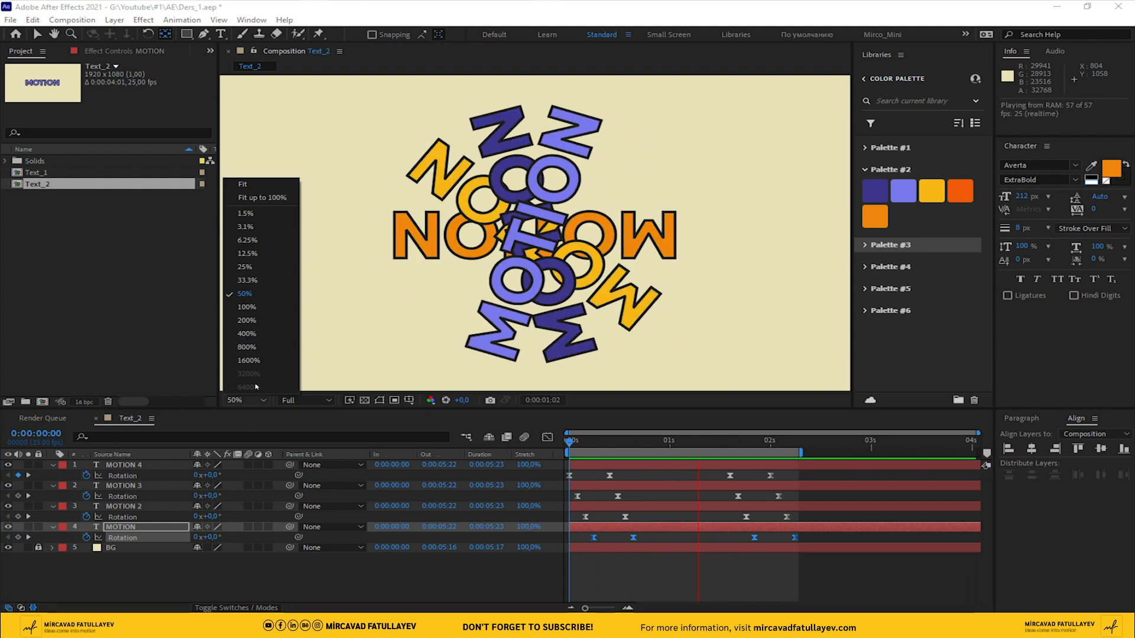
pyautogui.click(267, 202)
pyautogui.press('space')
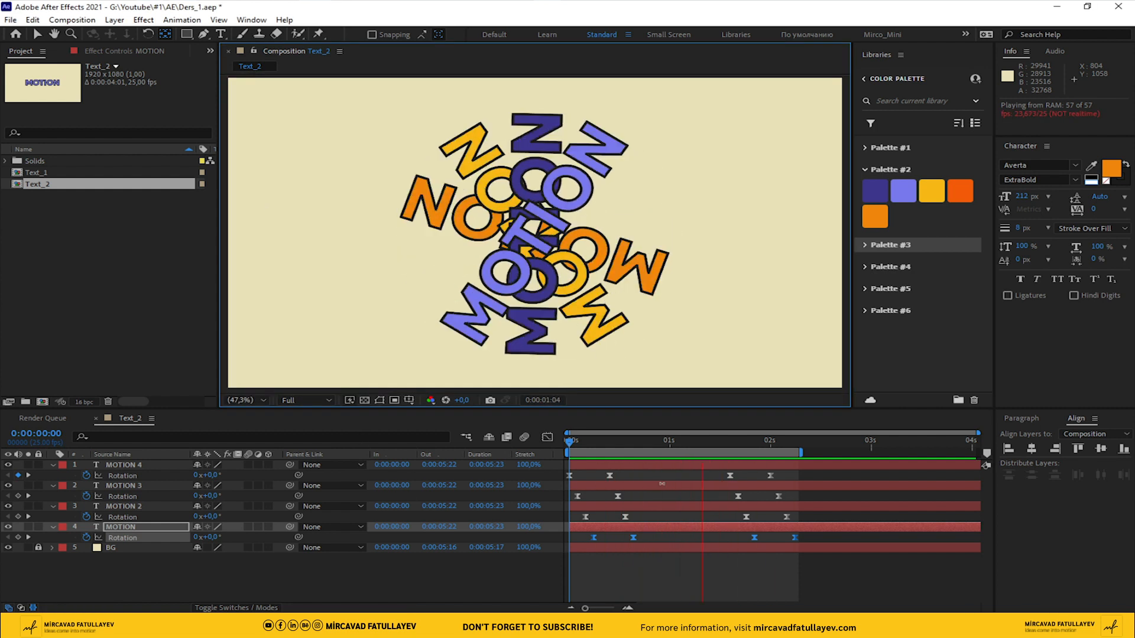
# Enable motion blur on the four MOTION layers and for the composition, return to the start, and hide the safe guides
pyautogui.click(682, 442)
pyautogui.hotkey('ctrl', 'a')
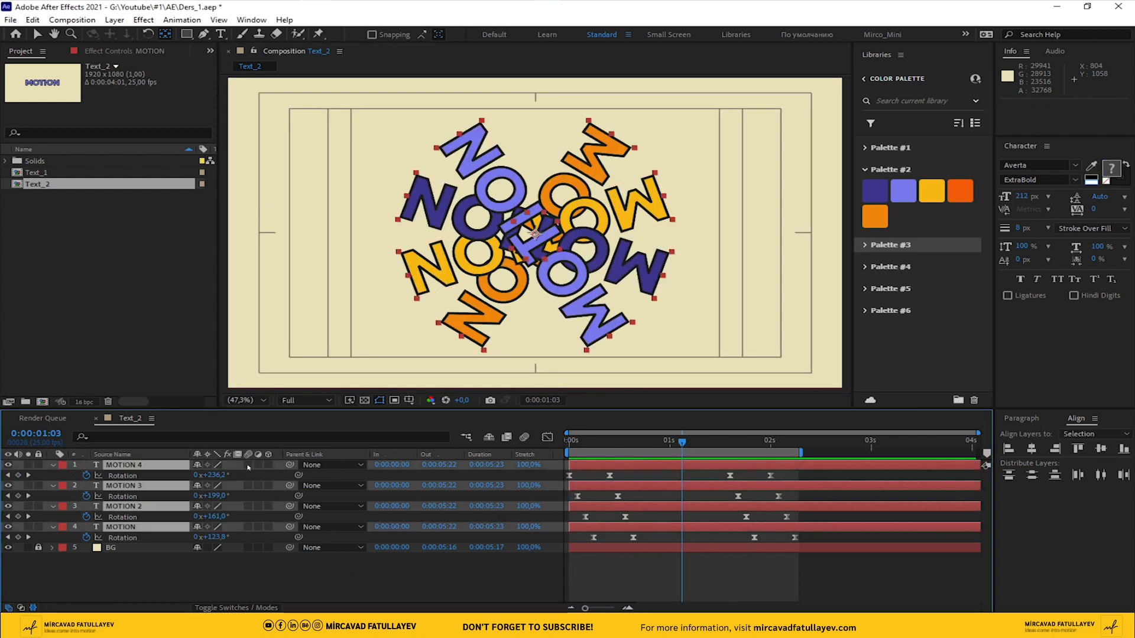
pyautogui.click(451, 580)
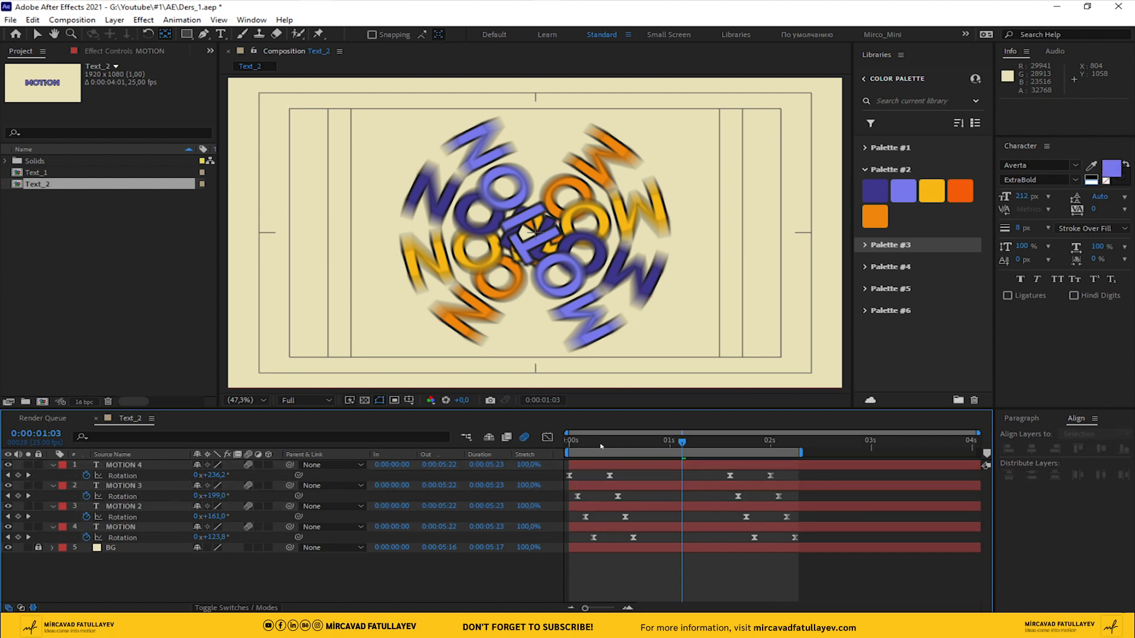
pyautogui.moveTo(601, 445); pyautogui.dragTo(217, 481)
pyautogui.press("'")
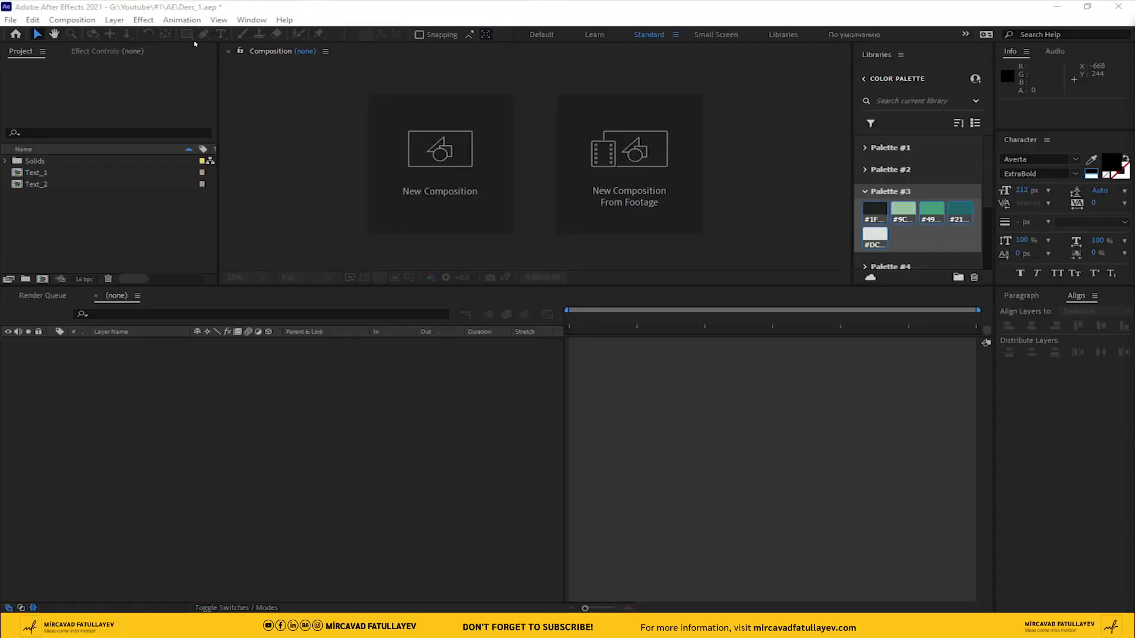
# Create a new 1920 x 1080 composition named Text_3 at 25 fps with a duration of 0:00:05:01
pyautogui.click(72, 19)
pyautogui.click(85, 33)
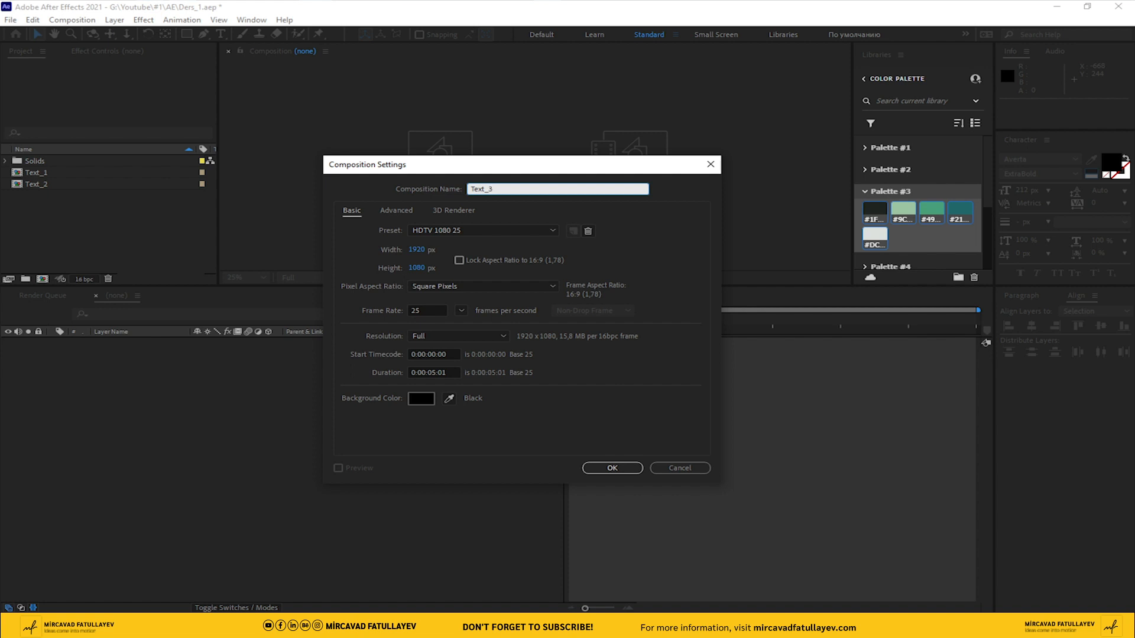
pyautogui.press('Return')
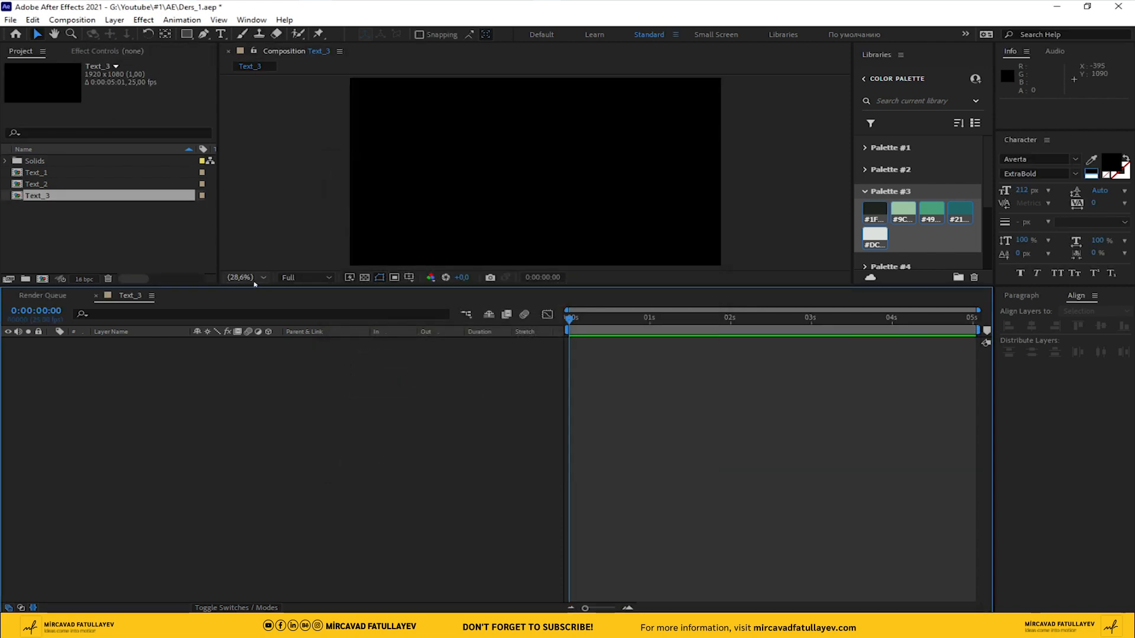
# Add the text MOTION to the Text_3 composition and centre it horizontally and vertically
pyautogui.hotkey('ctrl', 't')
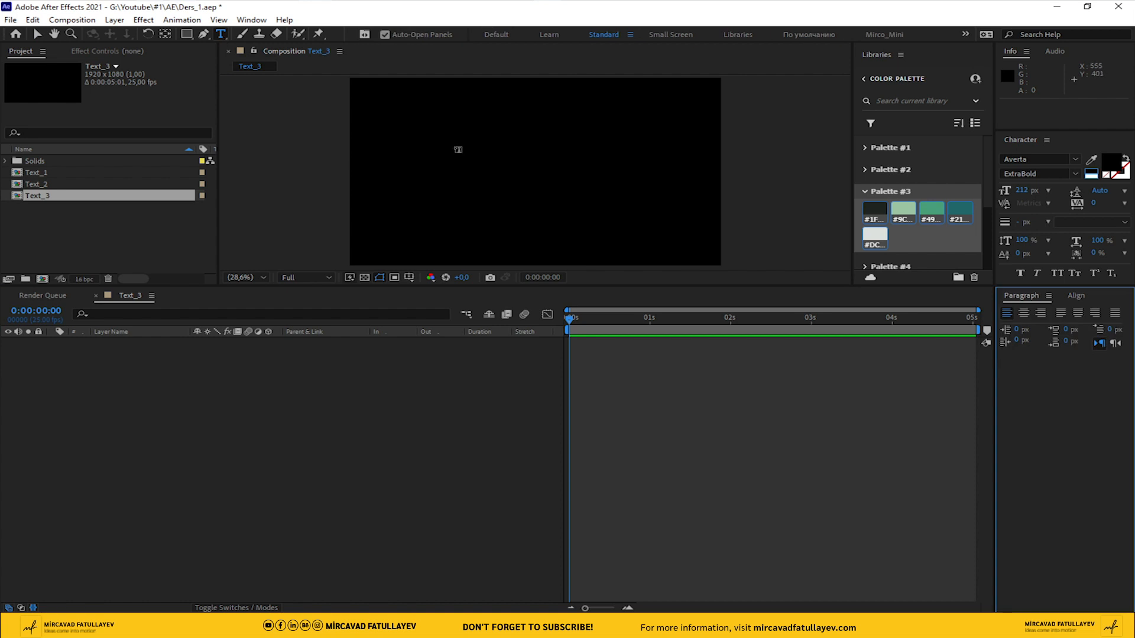
pyautogui.click(454, 143)
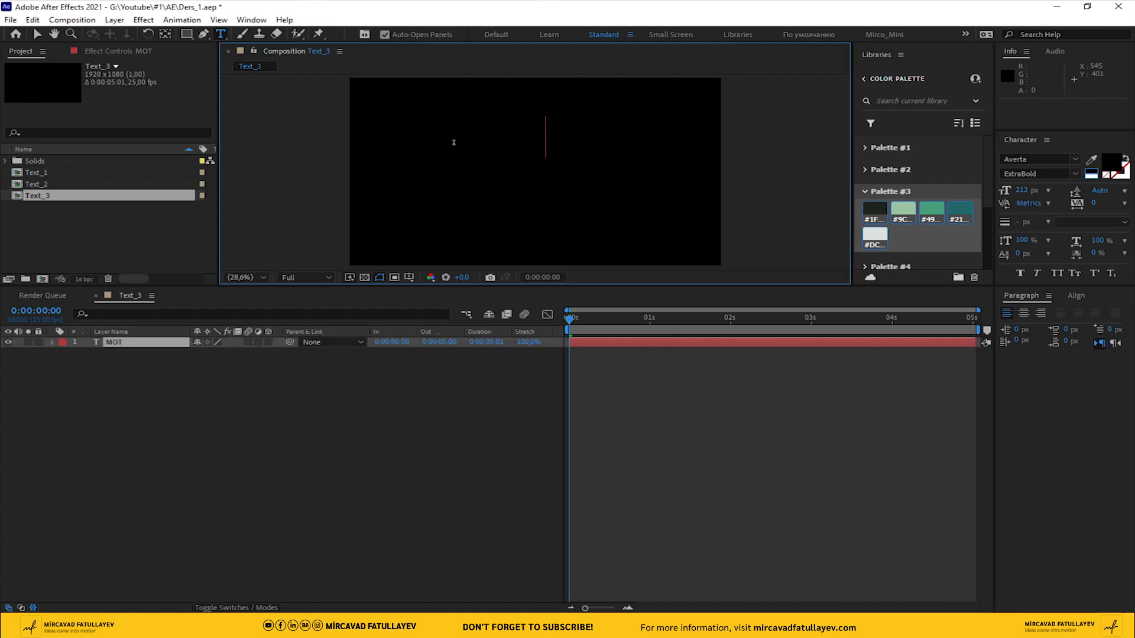
pyautogui.hotkey('ctrl', 'a')
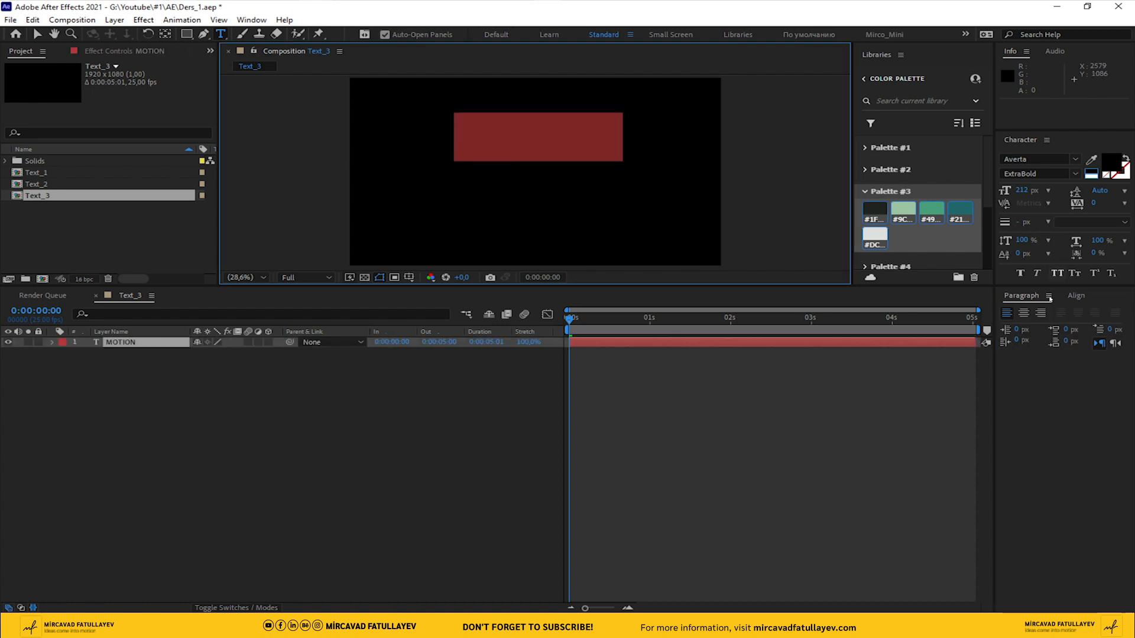
pyautogui.click(1075, 296)
pyautogui.click(1031, 326)
pyautogui.click(1101, 326)
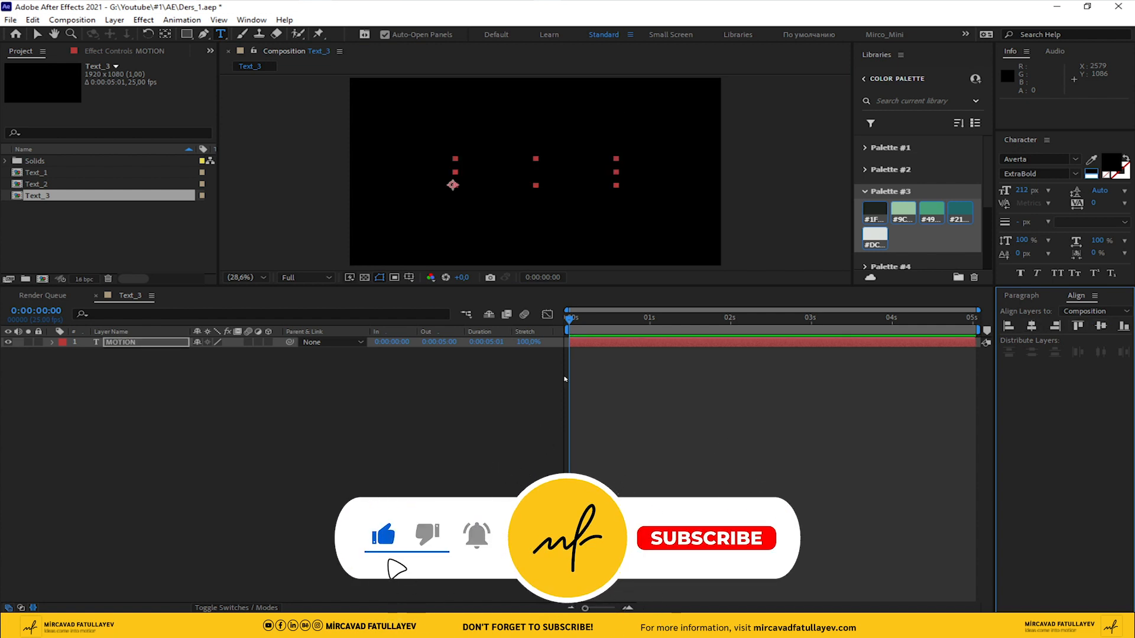
# Add a pale yellow solid named BG beneath the MOTION text layer and lock it
pyautogui.rightClick(305, 406)
pyautogui.moveTo(331, 417)
pyautogui.click(520, 447)
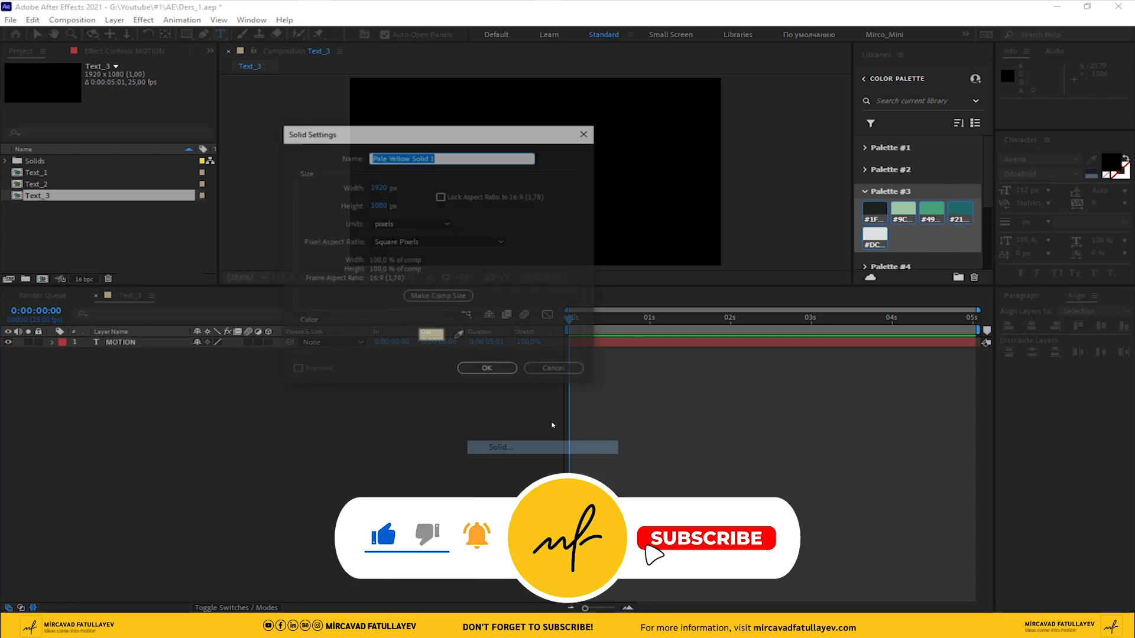
pyautogui.write('BG')
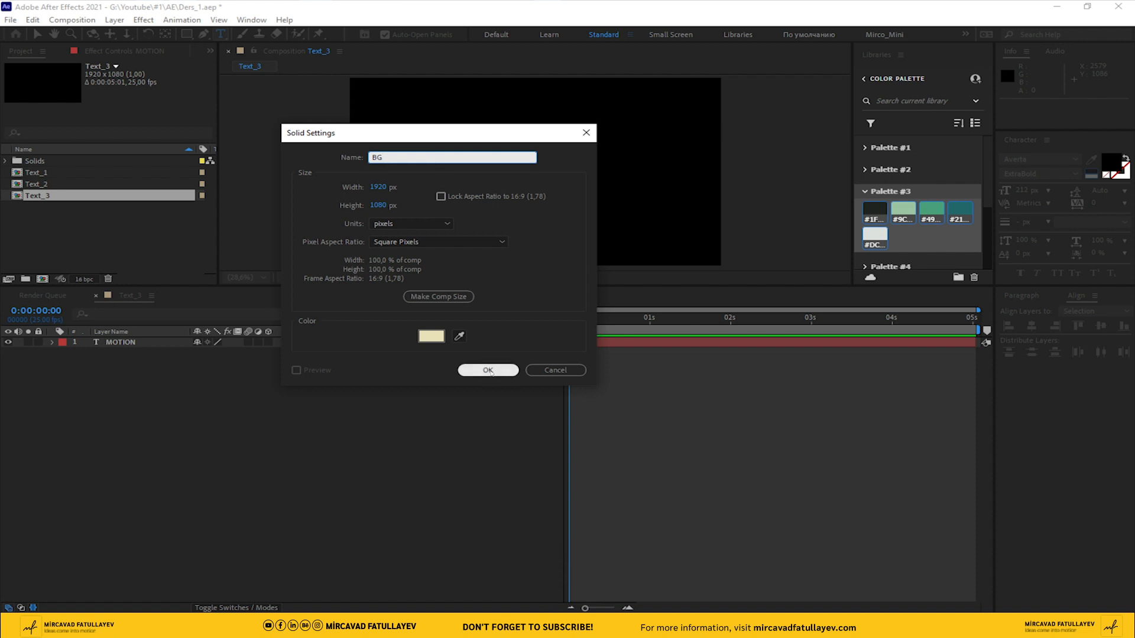
pyautogui.click(488, 370)
pyautogui.moveTo(126, 344); pyautogui.dragTo(94, 371)
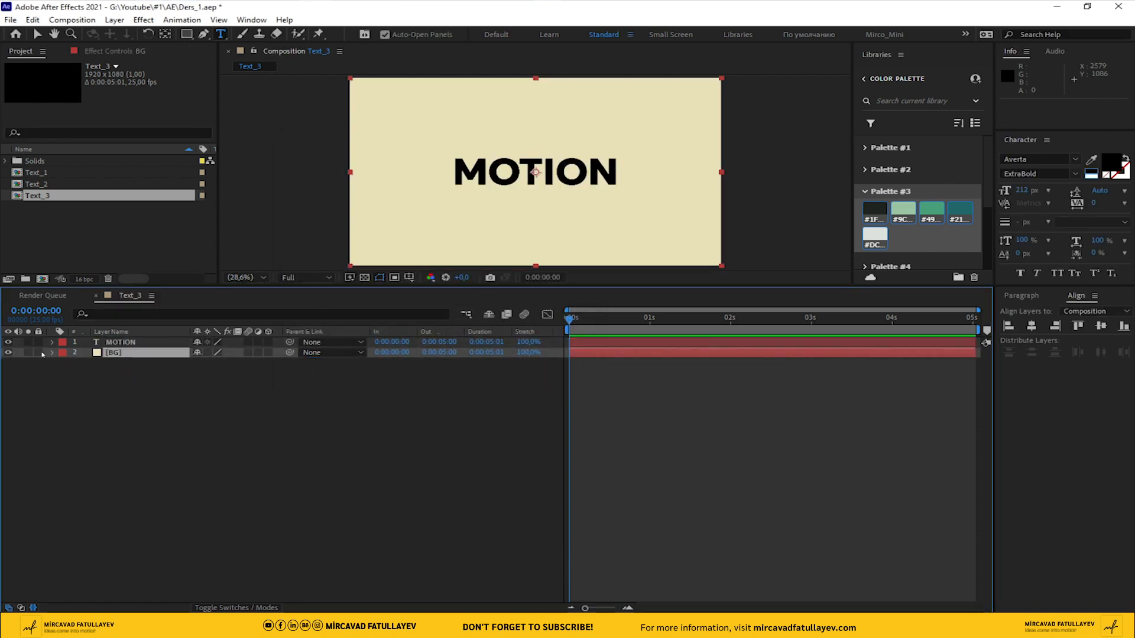
pyautogui.click(39, 353)
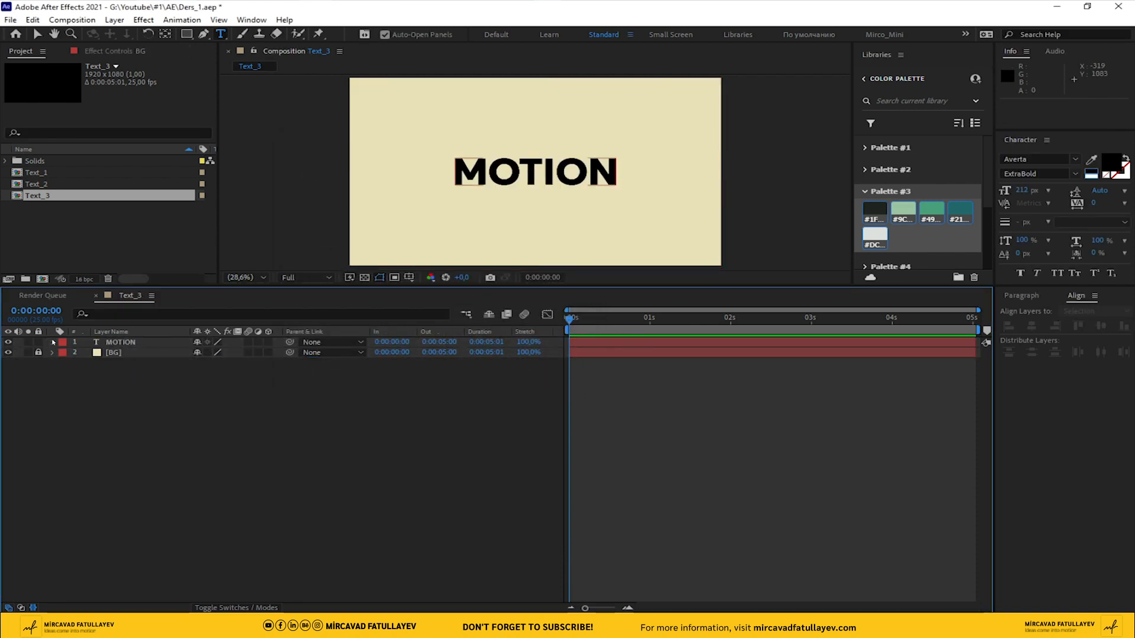
# Centre the MOTION text horizontally in the composition and create shapes from the text
pyautogui.click(37, 34)
pyautogui.click(511, 185)
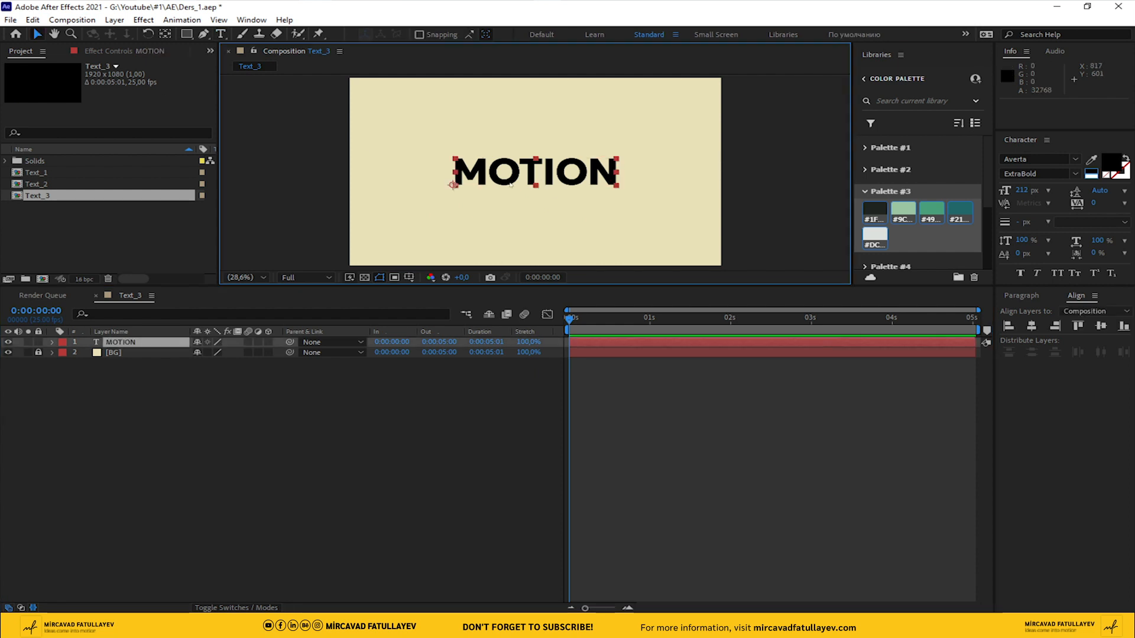
pyautogui.click(1033, 328)
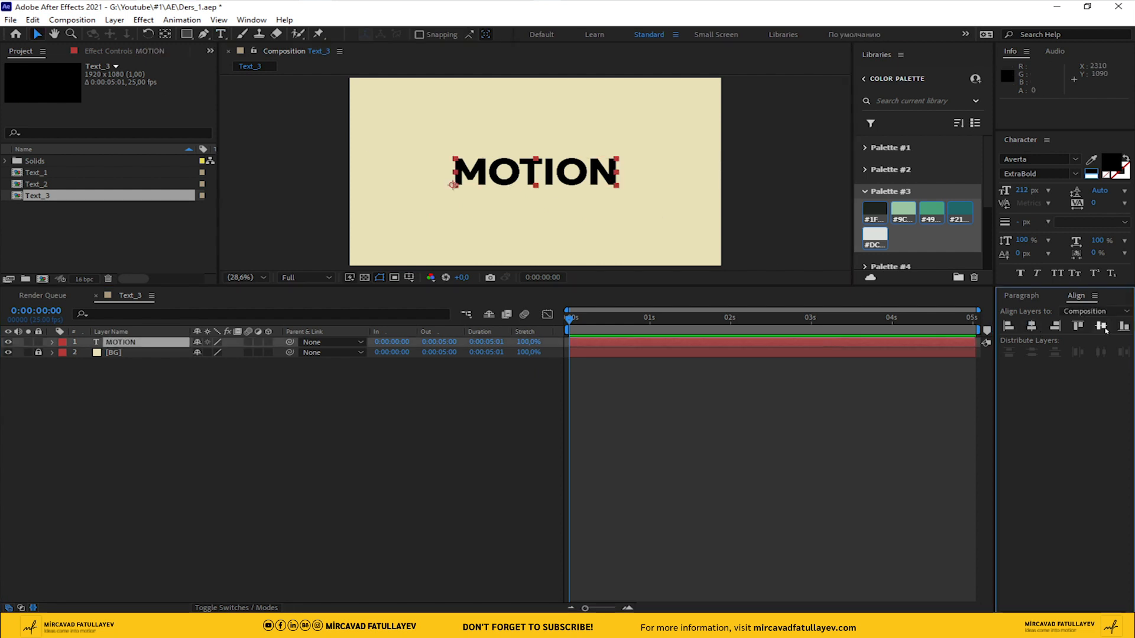
pyautogui.rightClick(120, 343)
pyautogui.moveTo(228, 517)
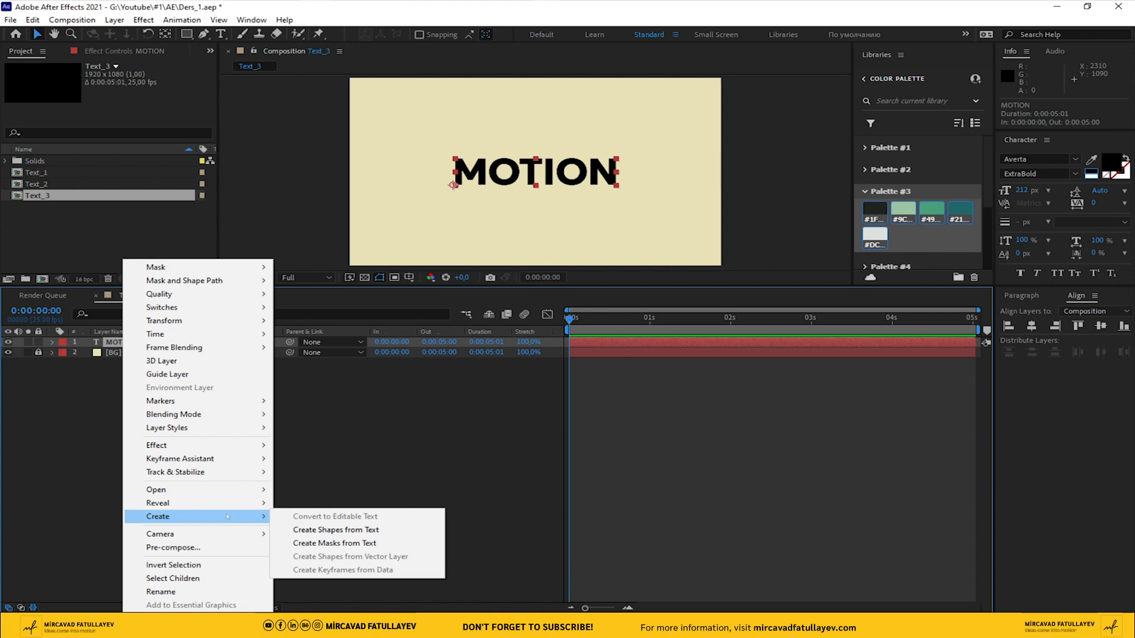
pyautogui.click(401, 531)
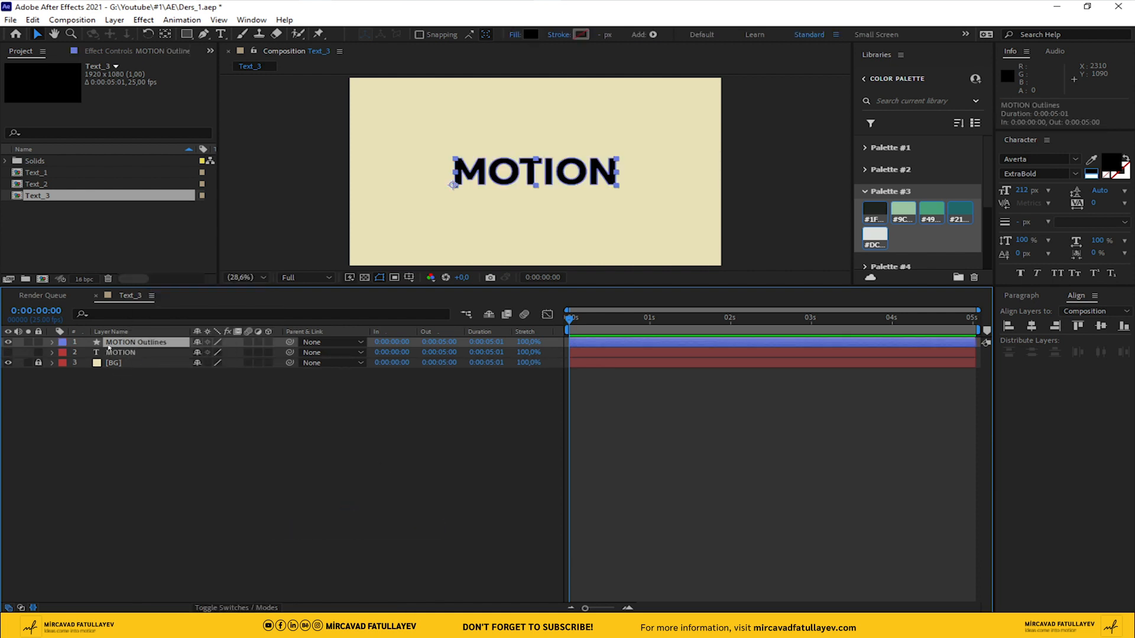
# Duplicate the MOTION Outlines layer, rename the copy M, and hide the original outlines
pyautogui.hotkey('ctrl', 'd')
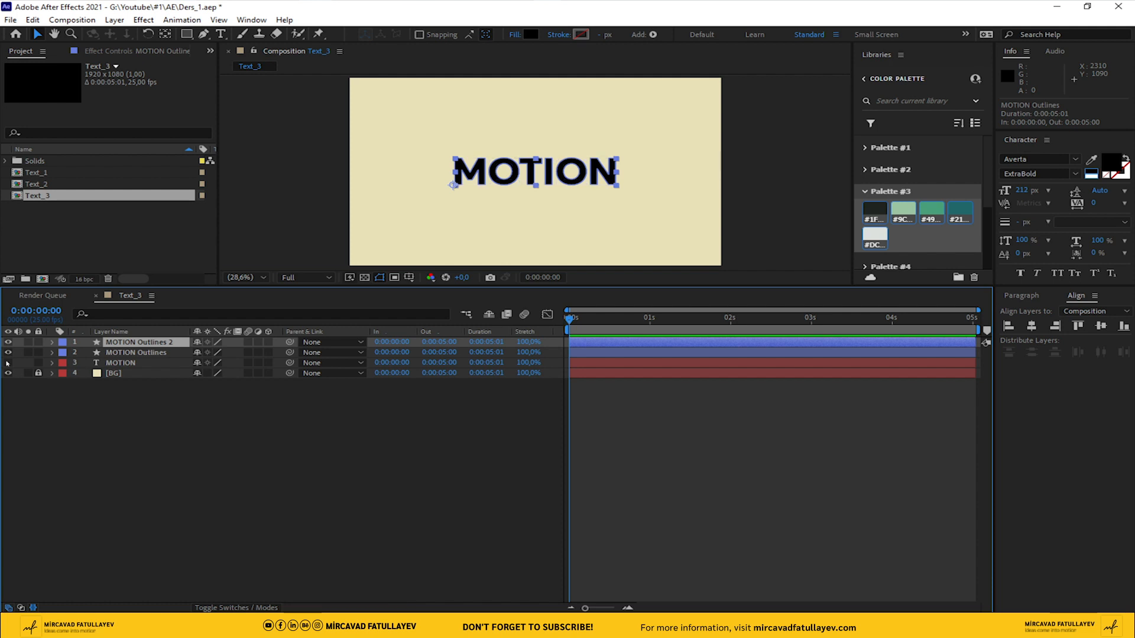
pyautogui.press('Return')
pyautogui.write('M')
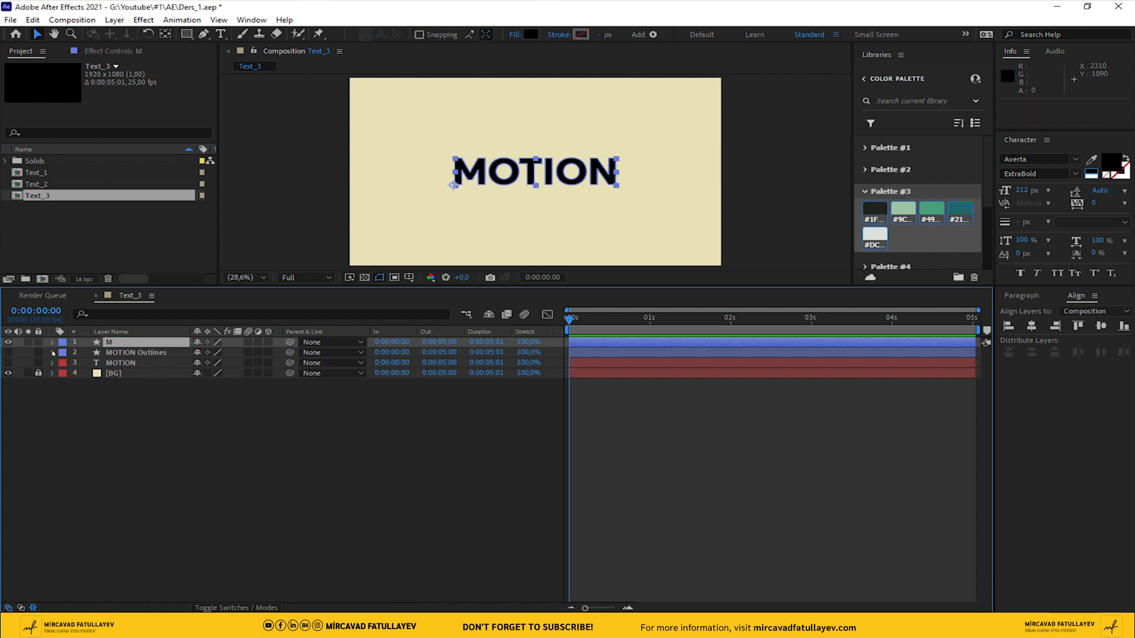
# Delete every letter group except M from the M layer's contents and hide the layer
pyautogui.click(52, 343)
pyautogui.click(63, 354)
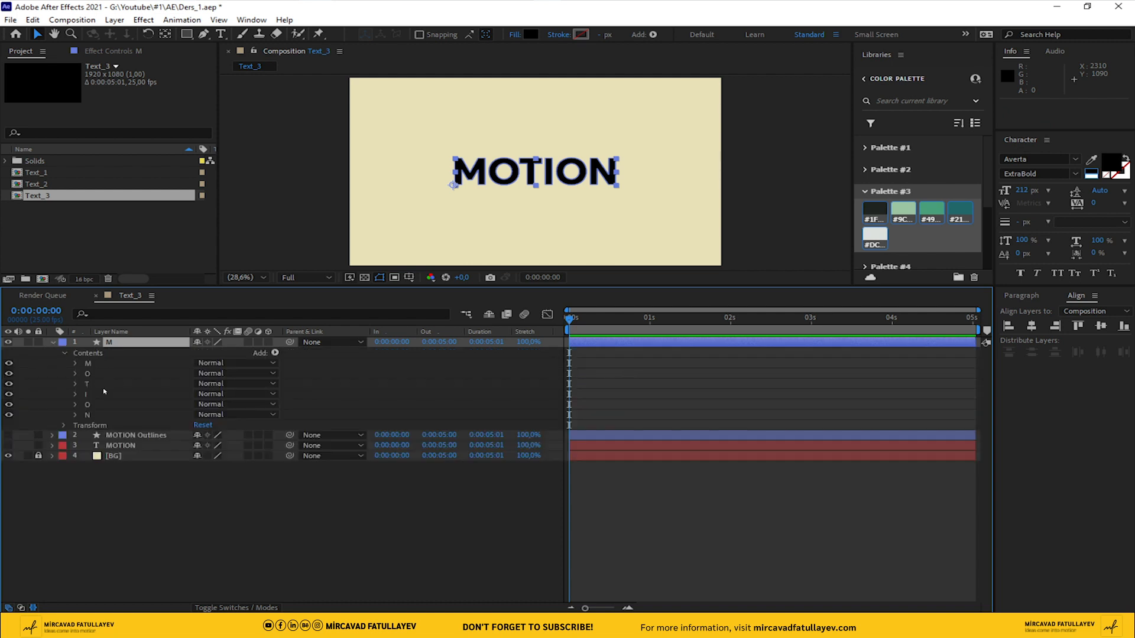
pyautogui.click(88, 373)
pyautogui.keyDown('shift'); pyautogui.click(87, 415); pyautogui.keyUp('shift')
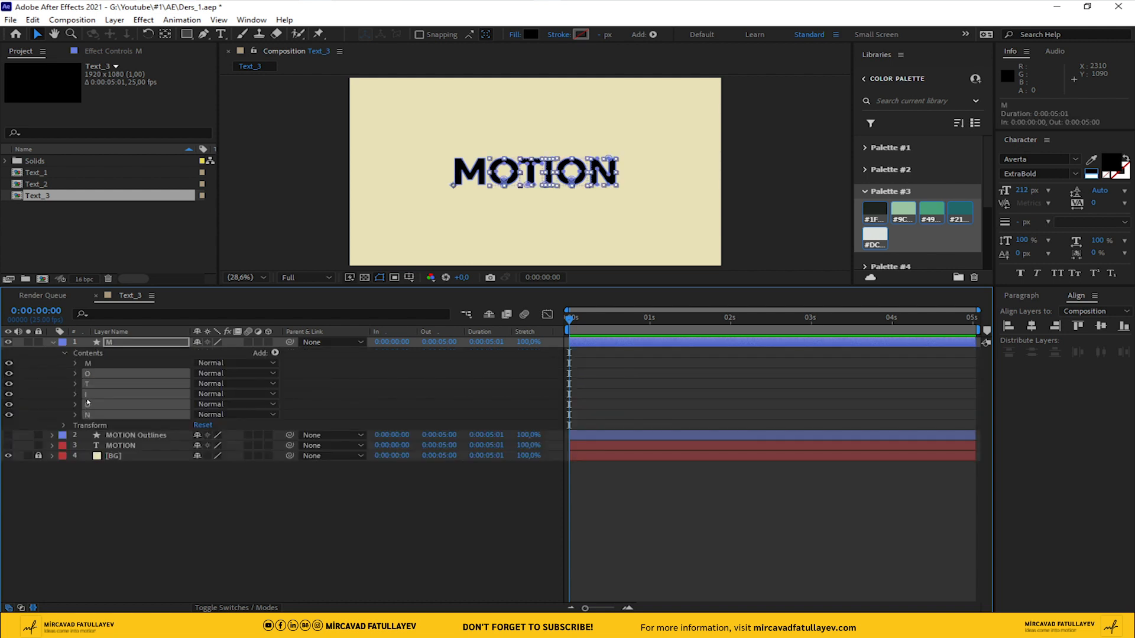
pyautogui.press('Delete')
pyautogui.click(52, 342)
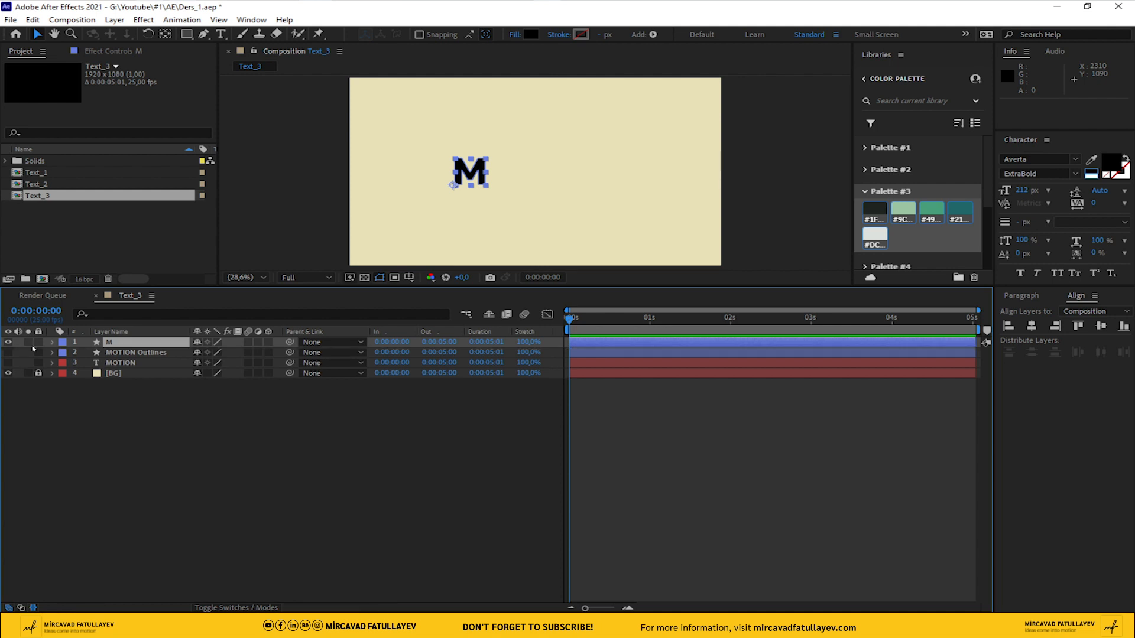
pyautogui.click(8, 342)
# Duplicate the MOTION Outlines layer and make the copy visible
pyautogui.click(133, 352)
pyautogui.hotkey('ctrl', 'd')
pyautogui.click(9, 353)
# Delete the M group from the MOTION Outlines copy and rename the layer O
pyautogui.click(52, 352)
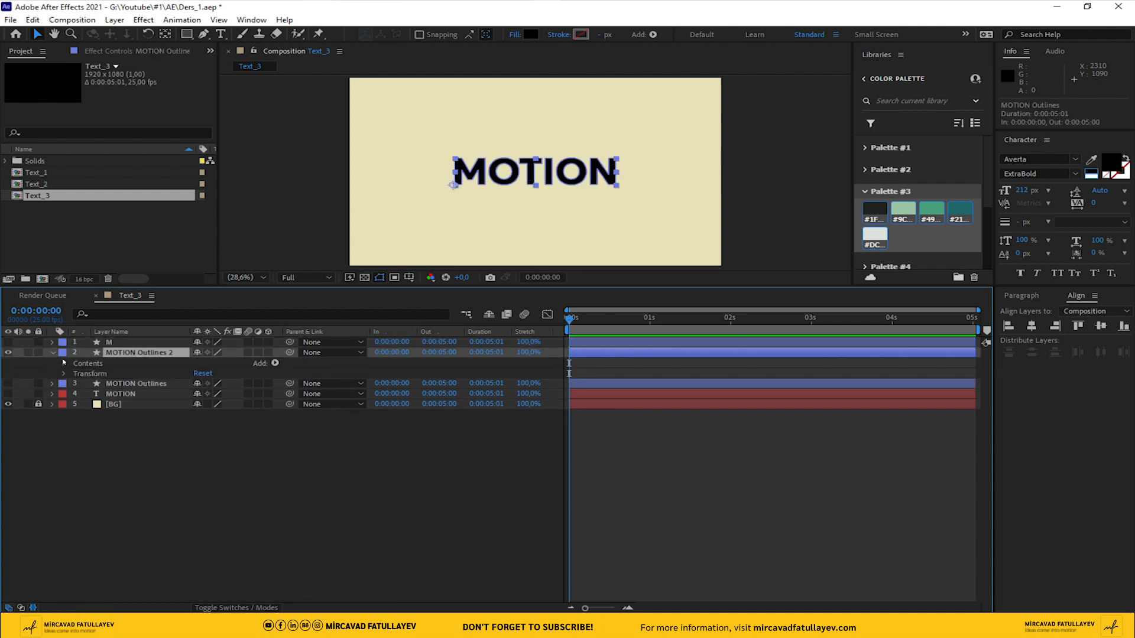
pyautogui.click(64, 362)
pyautogui.click(89, 373)
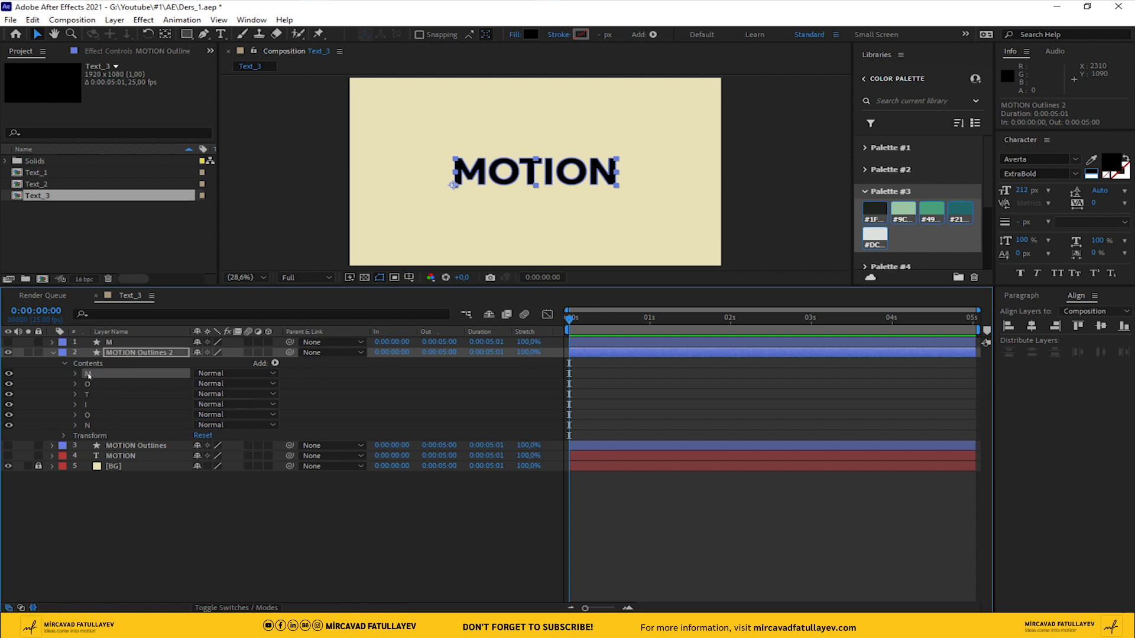
pyautogui.press('Delete')
pyautogui.press('Return')
pyautogui.write('O')
pyautogui.press('Return')
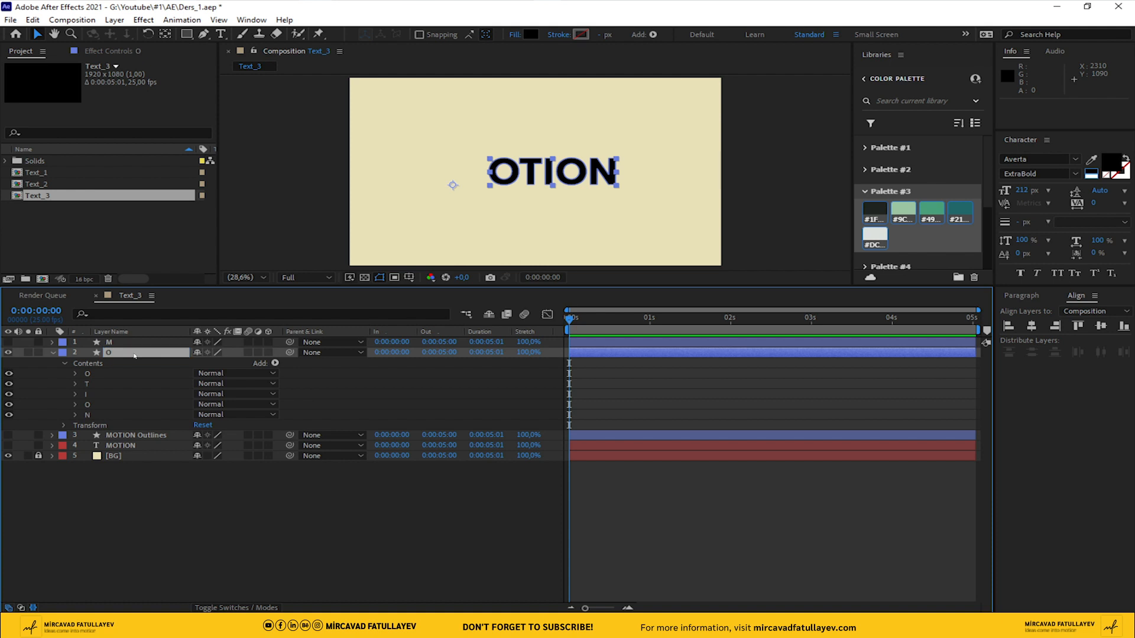
# Delete the T, I, second O and N groups from the O layer's contents and hide the layer
pyautogui.click(83, 384)
pyautogui.keyDown('shift'); pyautogui.click(92, 416); pyautogui.keyUp('shift')
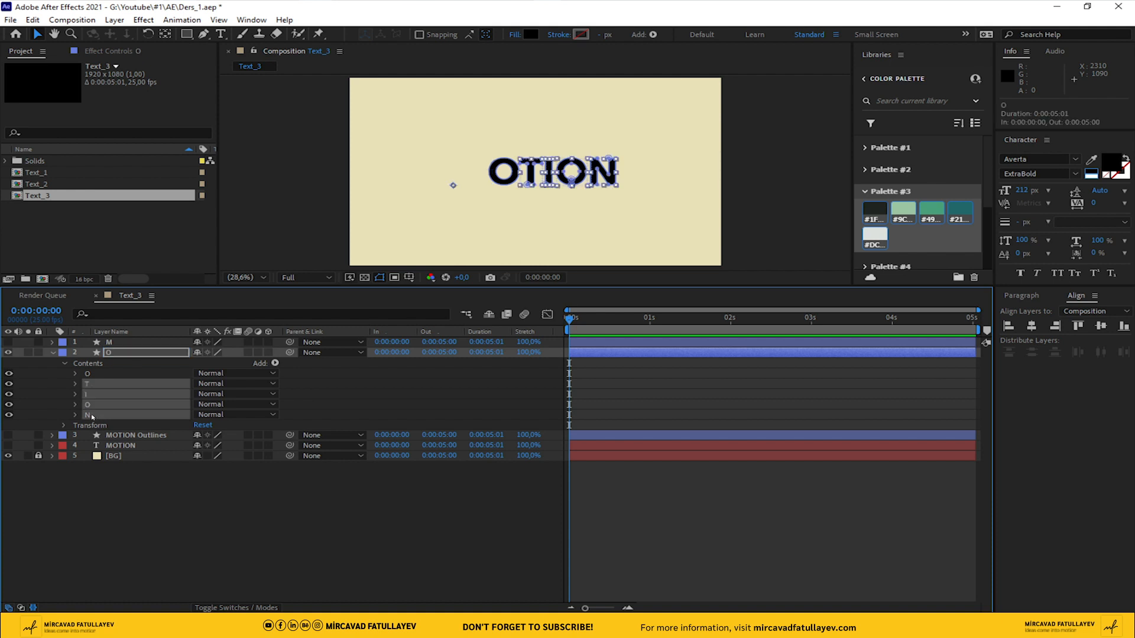
pyautogui.press('Delete')
pyautogui.click(110, 353)
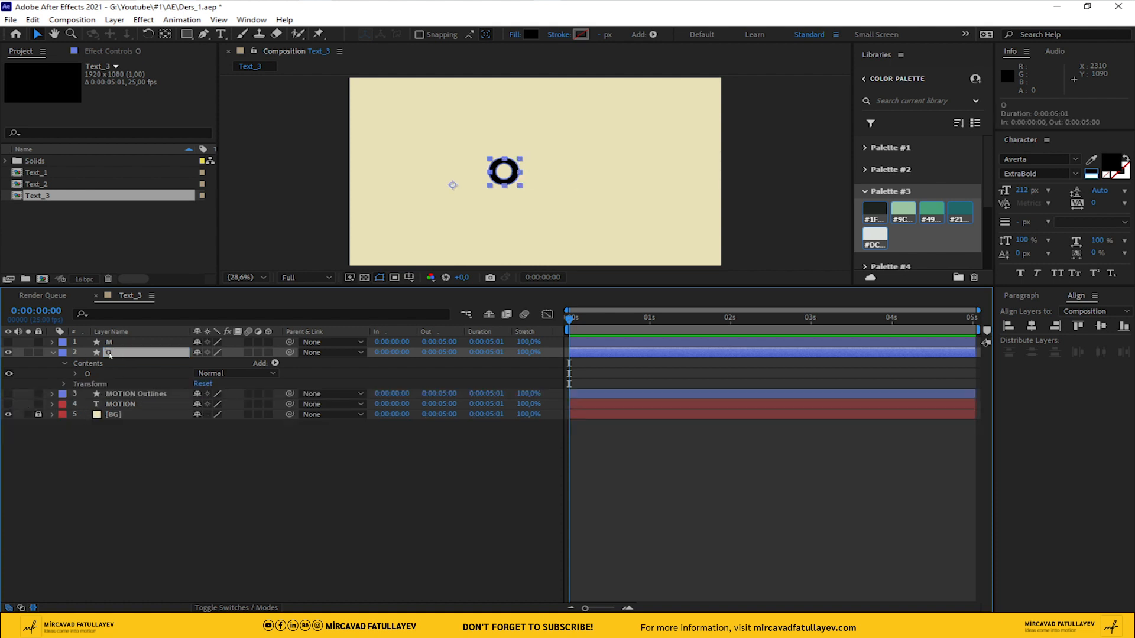
pyautogui.click(52, 353)
pyautogui.click(8, 352)
# Duplicate the MOTION Outlines layer again with only the copy visible, and rename the copy T
pyautogui.click(8, 362)
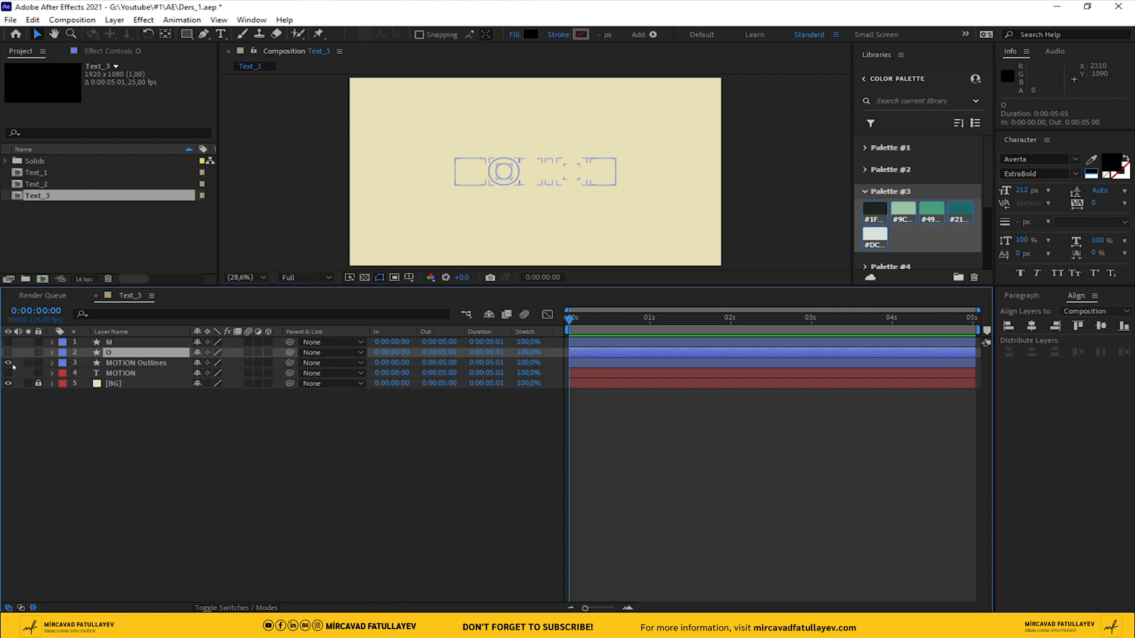
pyautogui.click(127, 363)
pyautogui.hotkey('ctrl', 'd')
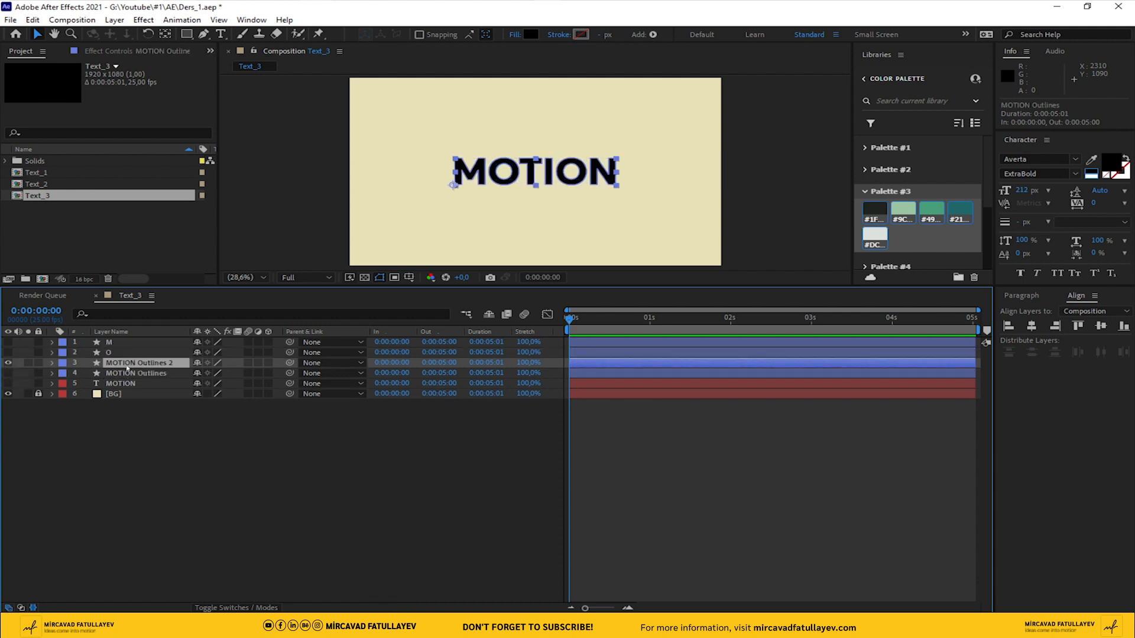
pyautogui.press('Return')
pyautogui.write('T')
pyautogui.press('Return')
# Delete every letter group except T from the T layer's contents and hide the layer
pyautogui.click(52, 362)
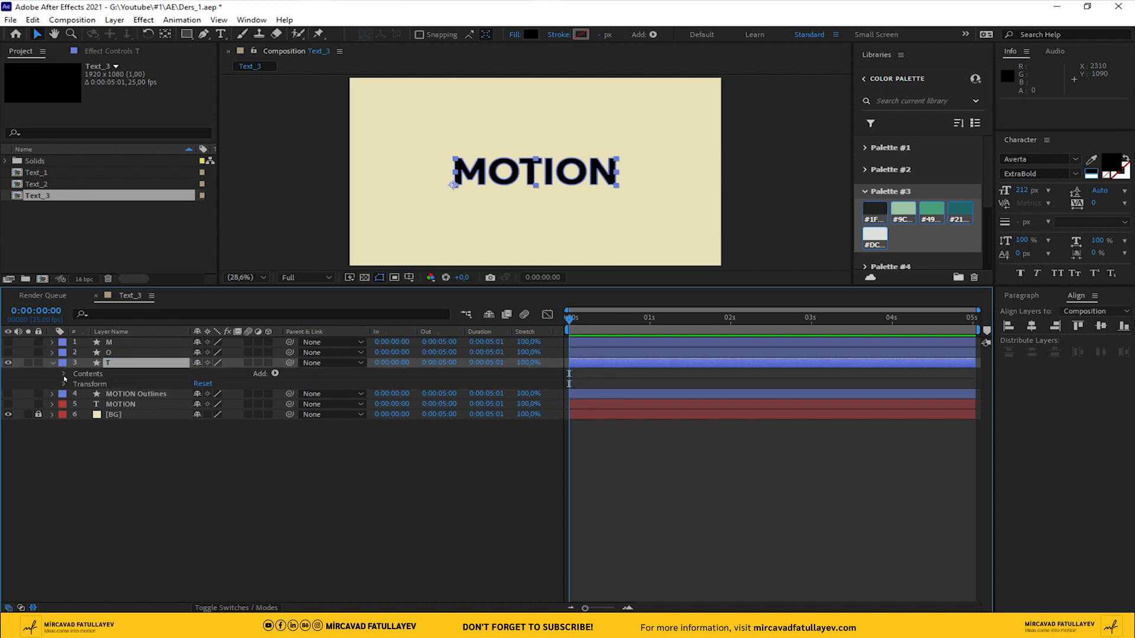
pyautogui.click(64, 373)
pyautogui.click(90, 384)
pyautogui.keyDown('shift'); pyautogui.click(90, 394); pyautogui.keyUp('shift')
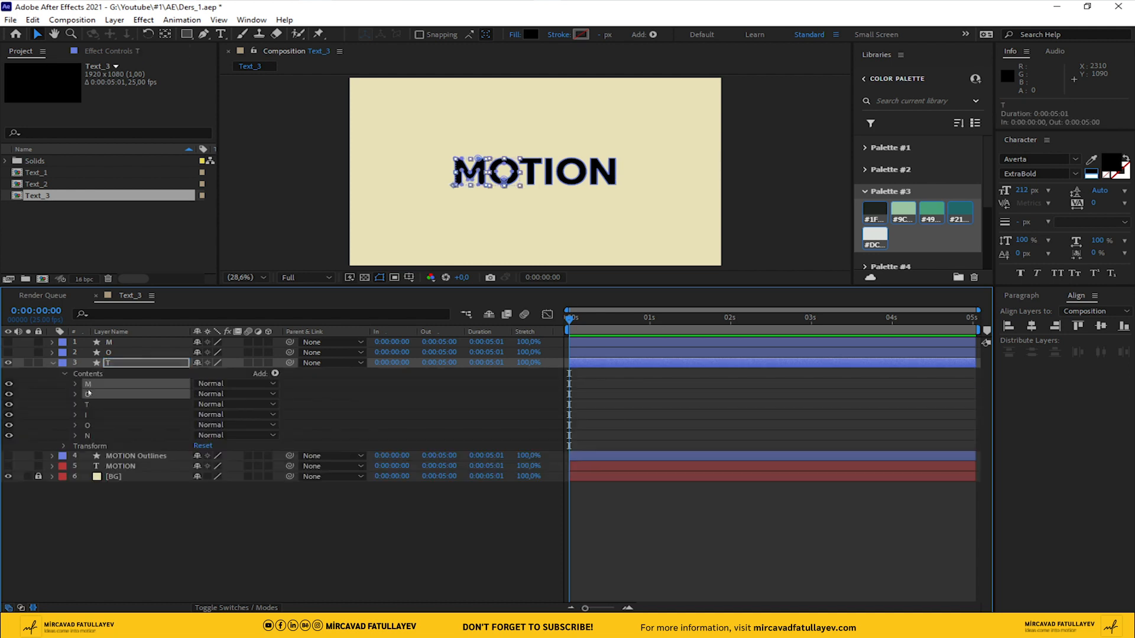
pyautogui.press('Delete')
pyautogui.click(87, 397)
pyautogui.keyDown('shift'); pyautogui.click(86, 415); pyautogui.keyUp('shift')
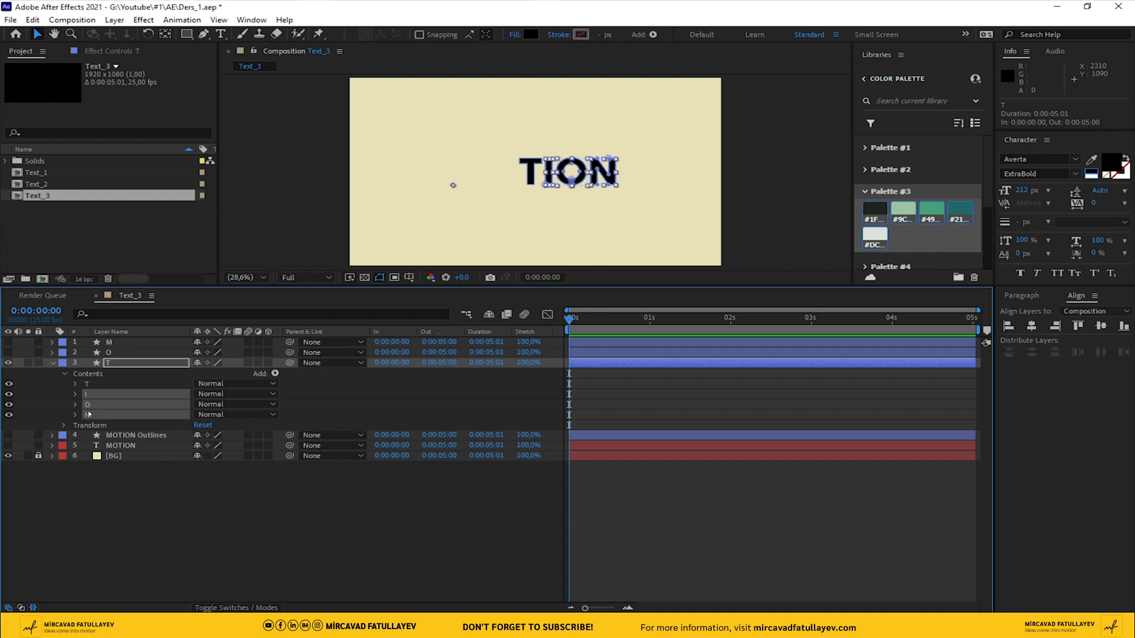
pyautogui.press('Delete')
pyautogui.click(52, 363)
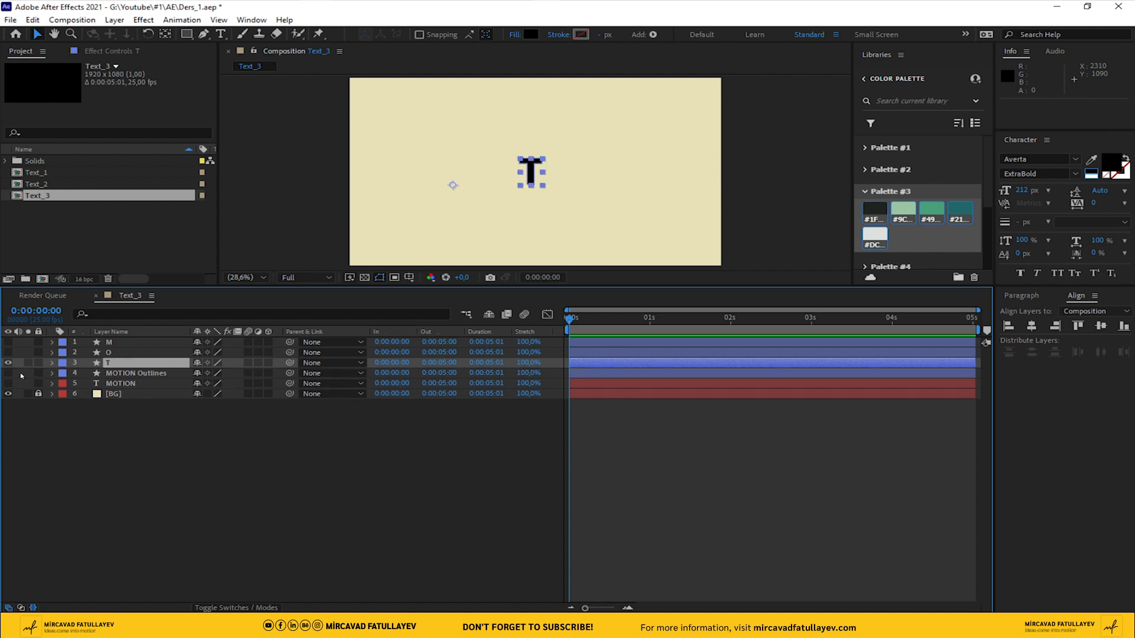
pyautogui.click(7, 363)
# Duplicate the MOTION Outlines layer with only the copy visible, and rename the copy I
pyautogui.click(7, 373)
pyautogui.click(130, 374)
pyautogui.hotkey('ctrl', 'd')
pyautogui.click(8, 382)
pyautogui.press('Return')
pyautogui.press('BackSpace')
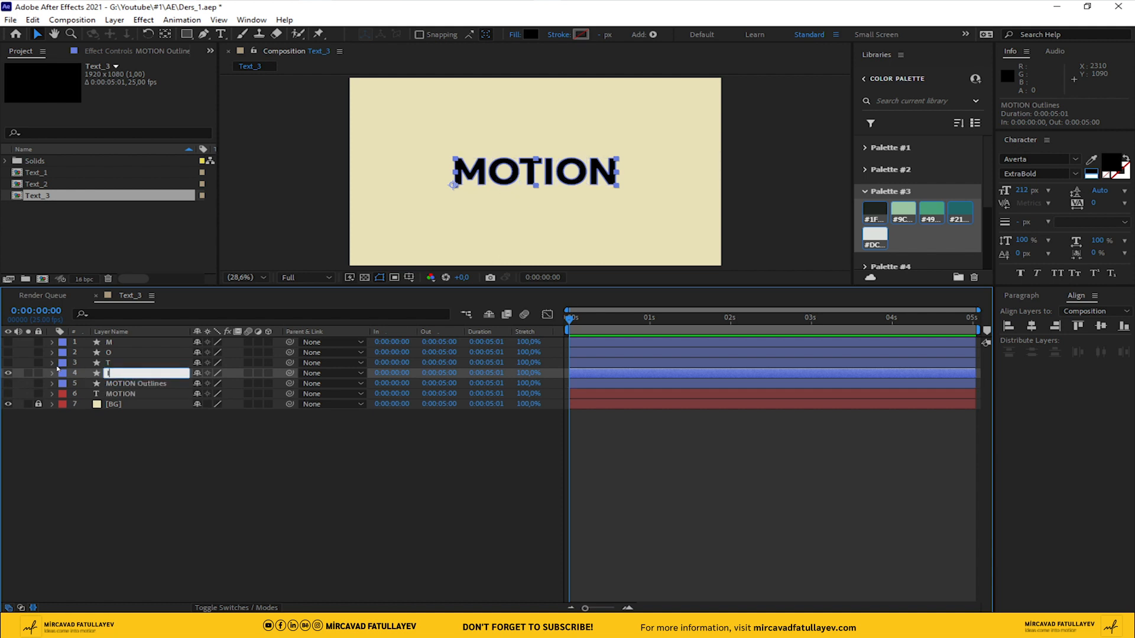
pyautogui.write('I')
# Delete every letter group except I from the I layer's contents and hide the layer
pyautogui.click(52, 373)
pyautogui.click(64, 384)
pyautogui.click(88, 394)
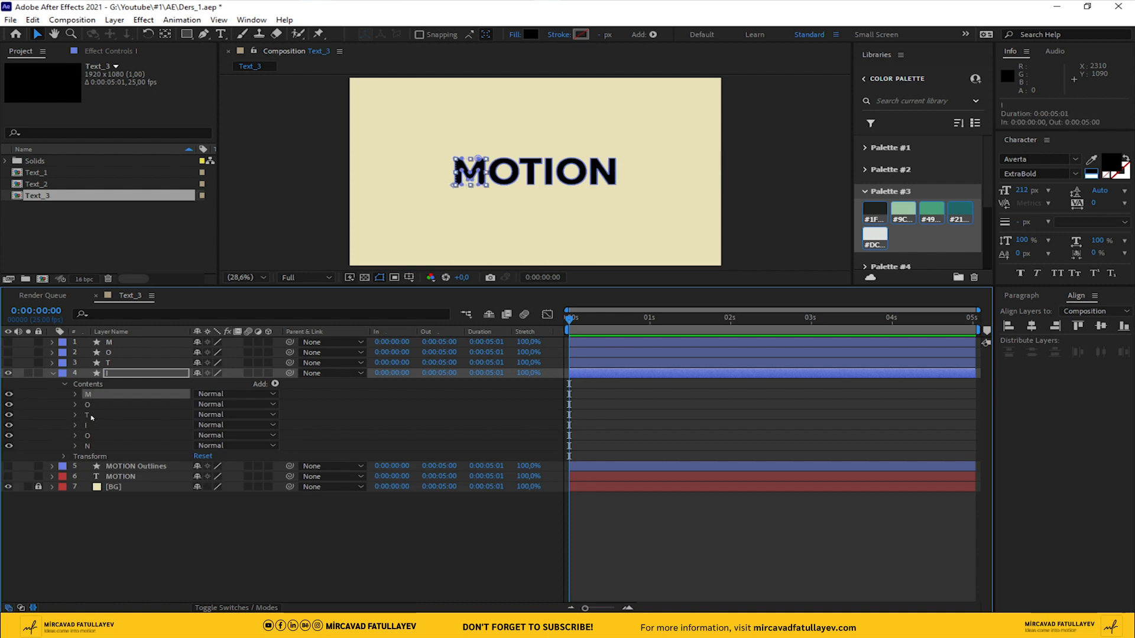
pyautogui.keyDown('shift'); pyautogui.click(89, 415); pyautogui.keyUp('shift')
pyautogui.press('Delete')
pyautogui.click(88, 405)
pyautogui.keyDown('shift'); pyautogui.click(91, 416); pyautogui.keyUp('shift')
pyautogui.press('Delete')
pyautogui.click(105, 376)
pyautogui.click(53, 373)
pyautogui.click(8, 373)
# Duplicate the MOTION Outlines layer beneath the I layer, rename the copy O, and keep only the copy visible
pyautogui.click(8, 383)
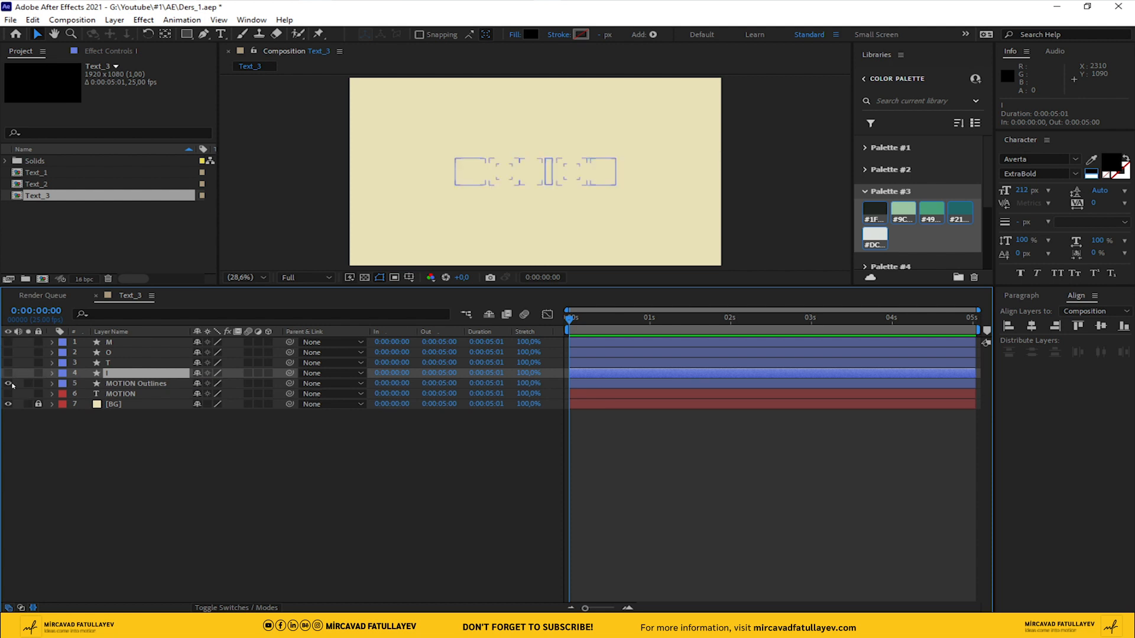
pyautogui.click(120, 384)
pyautogui.hotkey('ctrl', 'd')
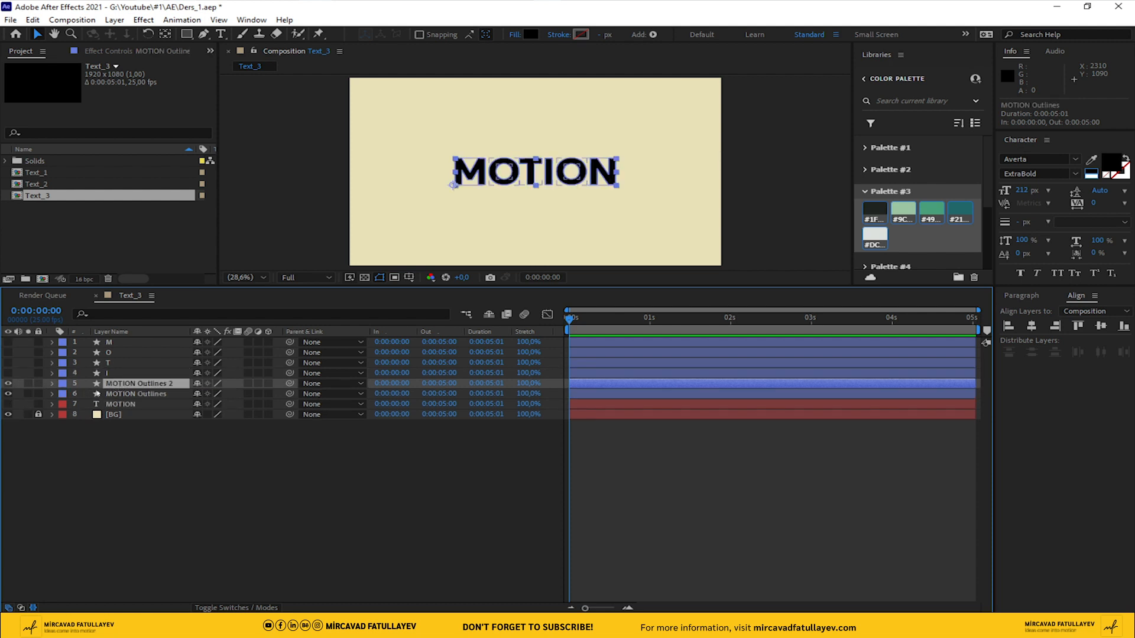
pyautogui.press('Return')
pyautogui.write('O')
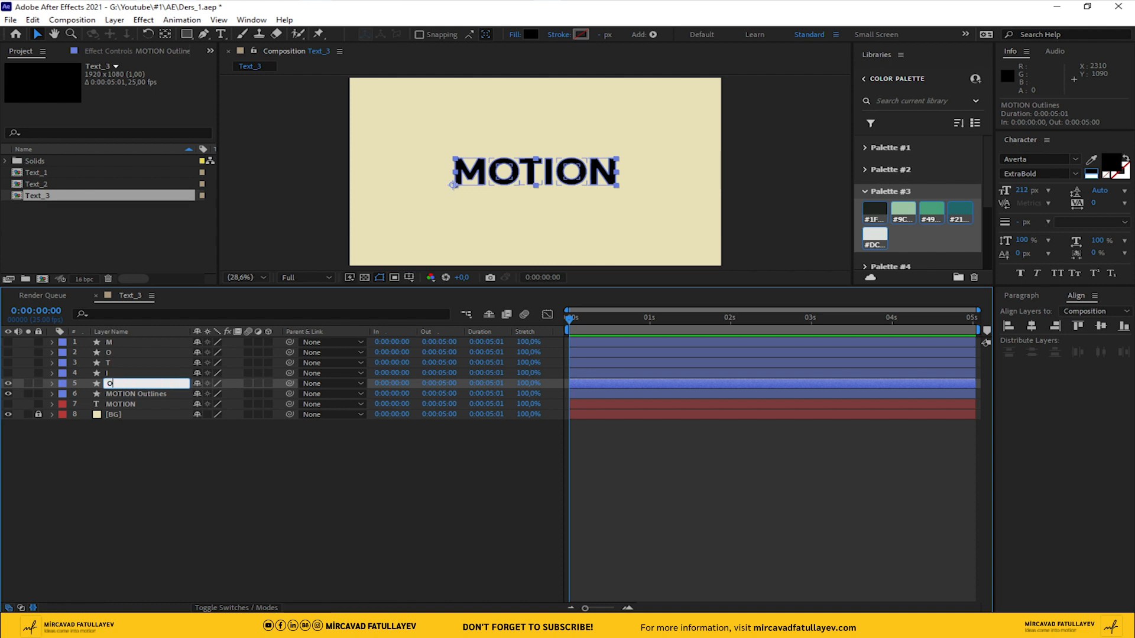
pyautogui.press('Return')
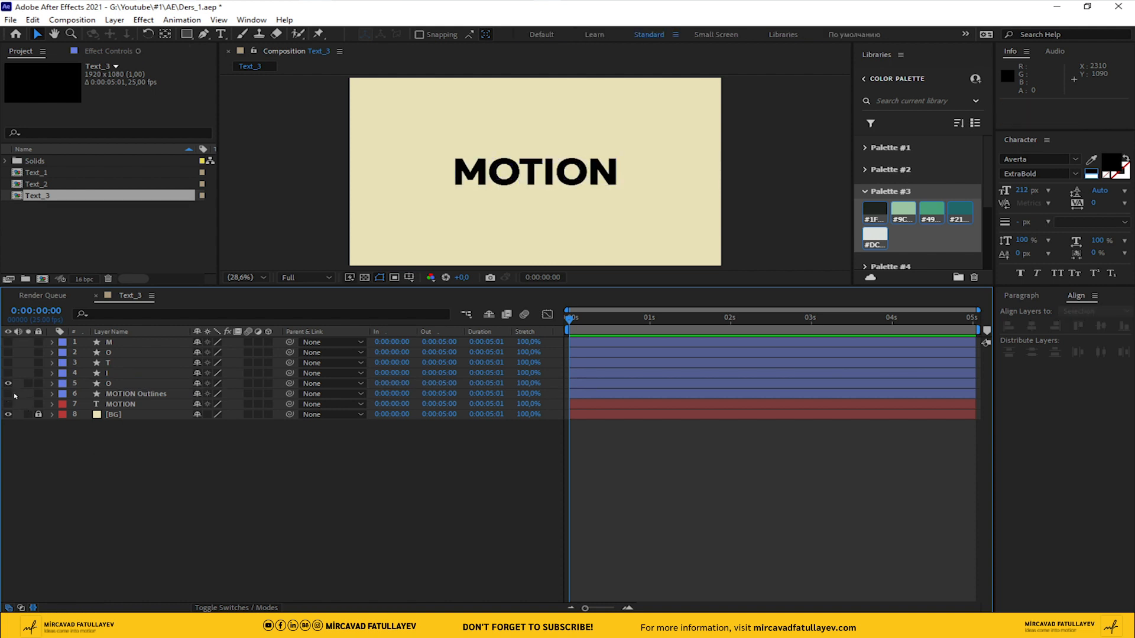
# Delete every group except the second O from the lower O layer's contents and hide the layer
pyautogui.click(53, 383)
pyautogui.click(64, 395)
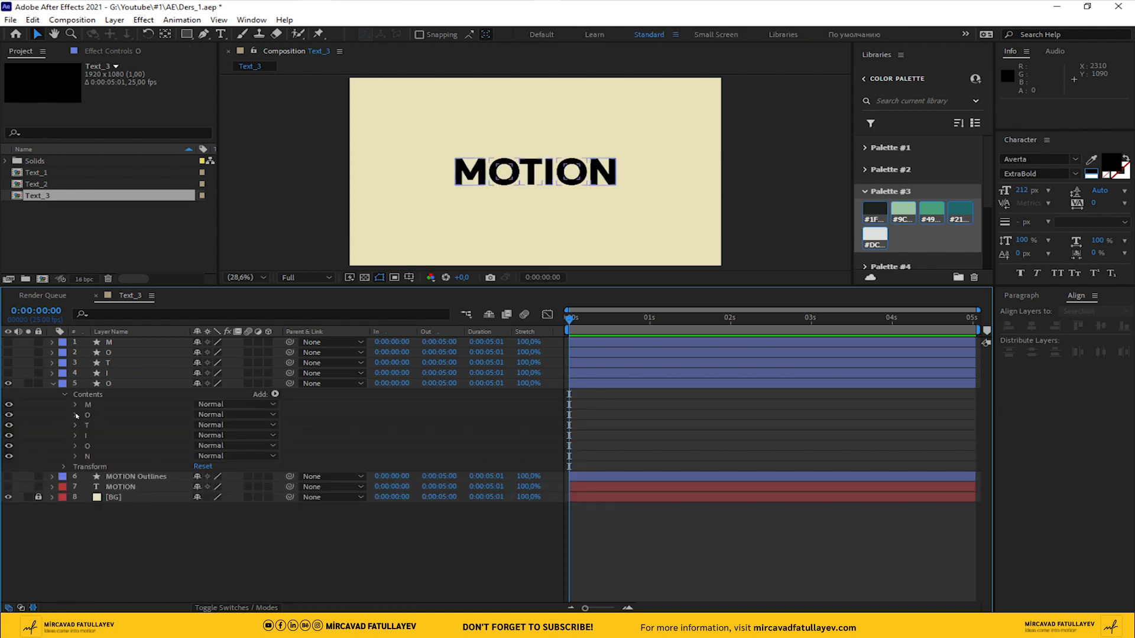
pyautogui.click(88, 404)
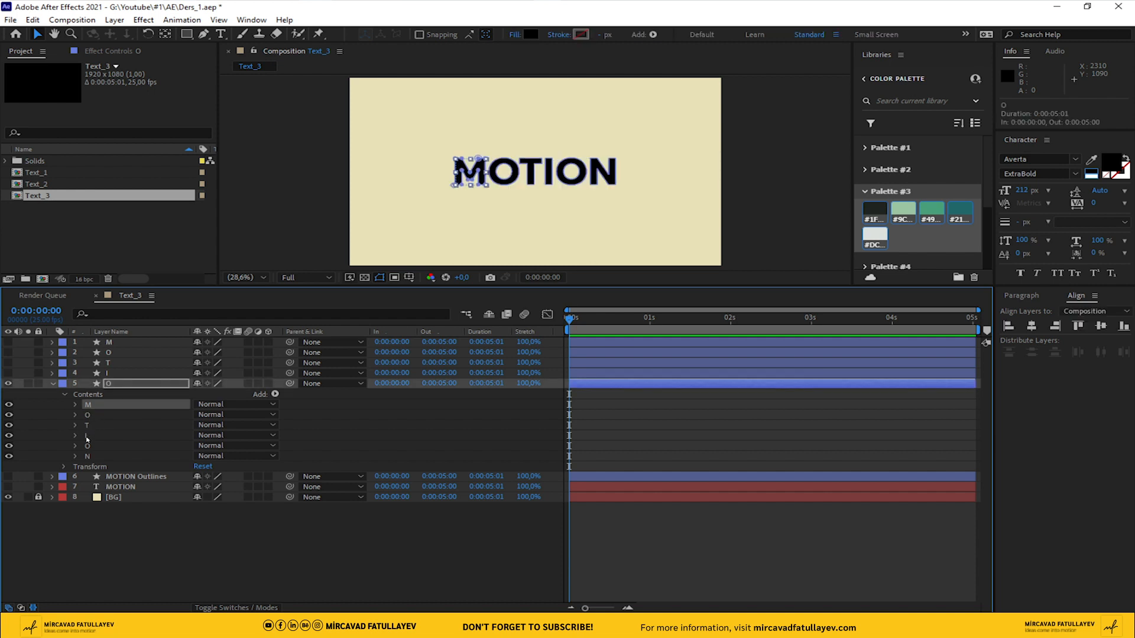
pyautogui.keyDown('shift'); pyautogui.click(88, 437); pyautogui.keyUp('shift')
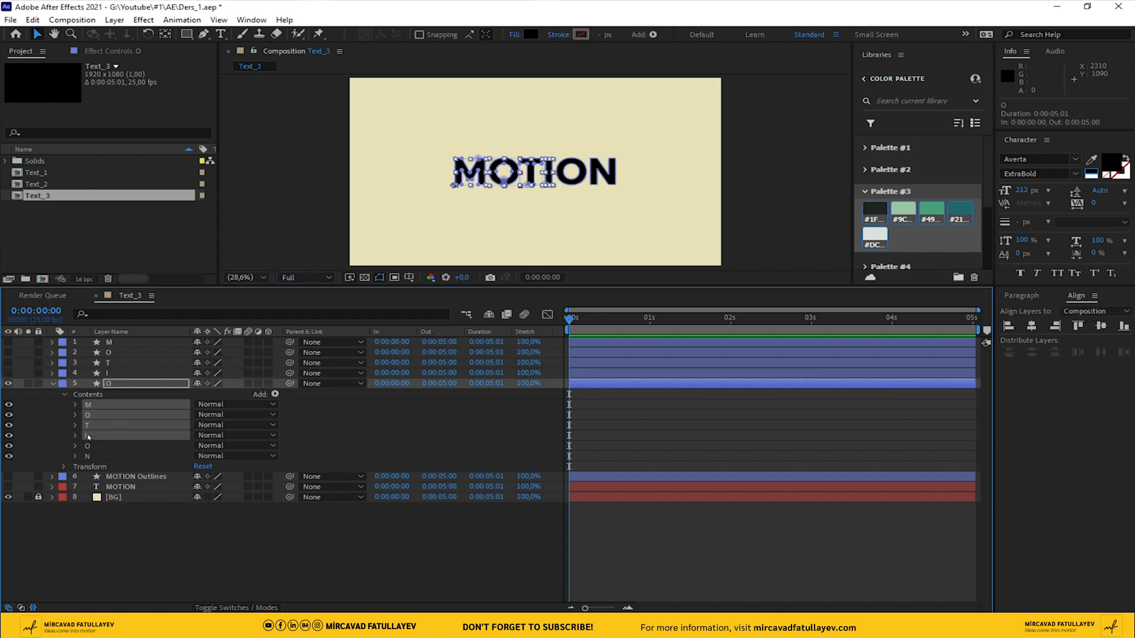
pyautogui.press('Delete')
pyautogui.click(88, 414)
pyautogui.press('Delete')
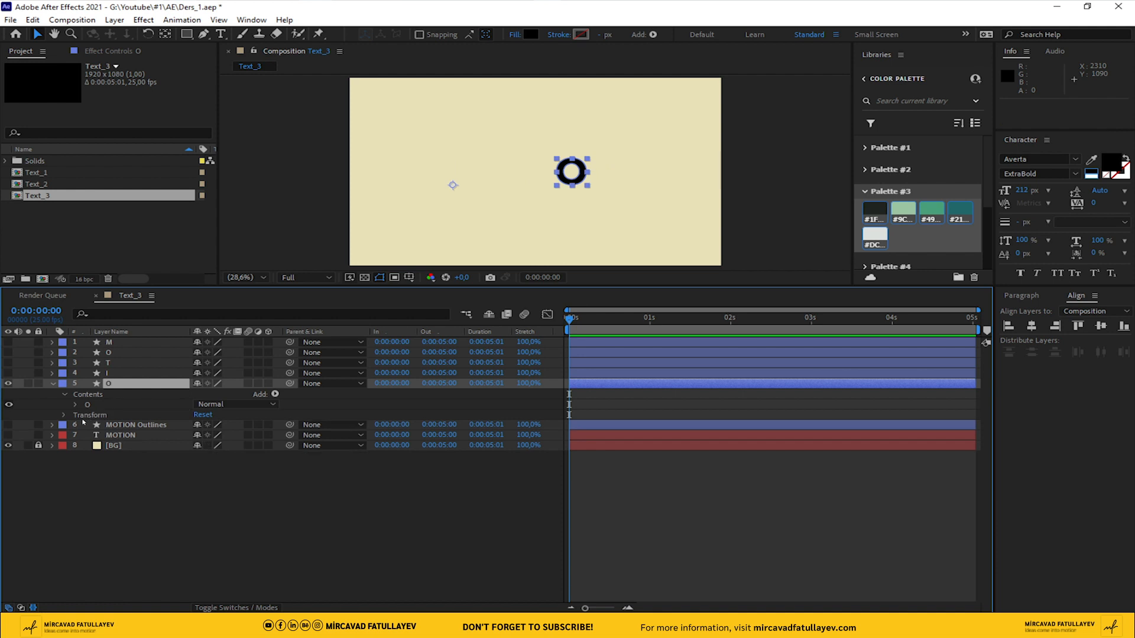
pyautogui.click(52, 384)
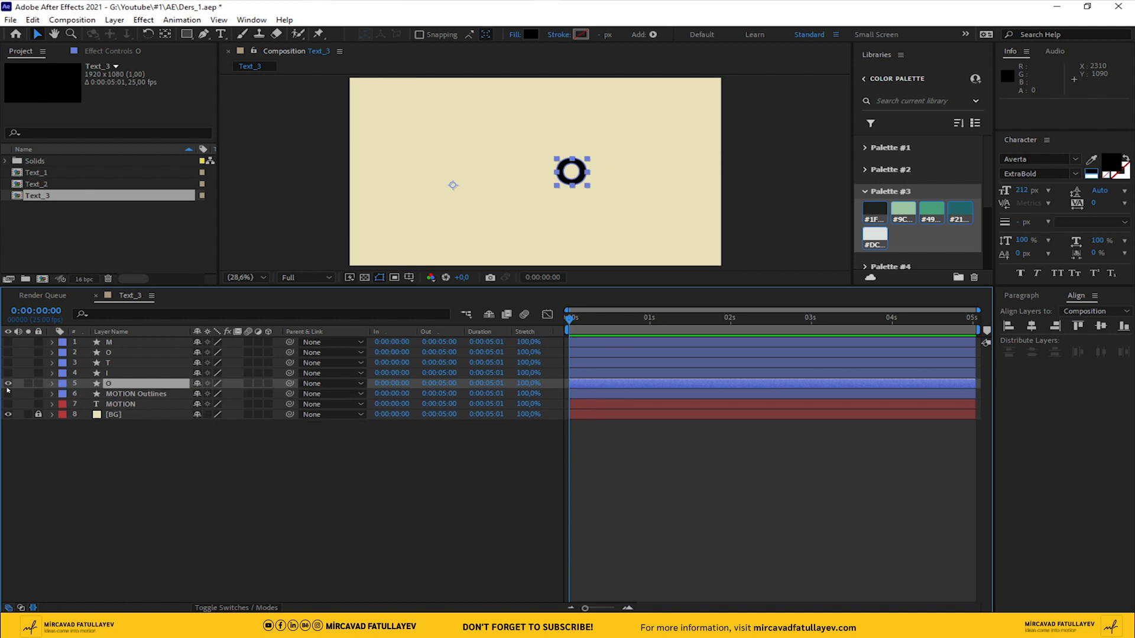
pyautogui.click(8, 383)
# Make the MOTION Outlines layer visible and rename it N
pyautogui.click(7, 394)
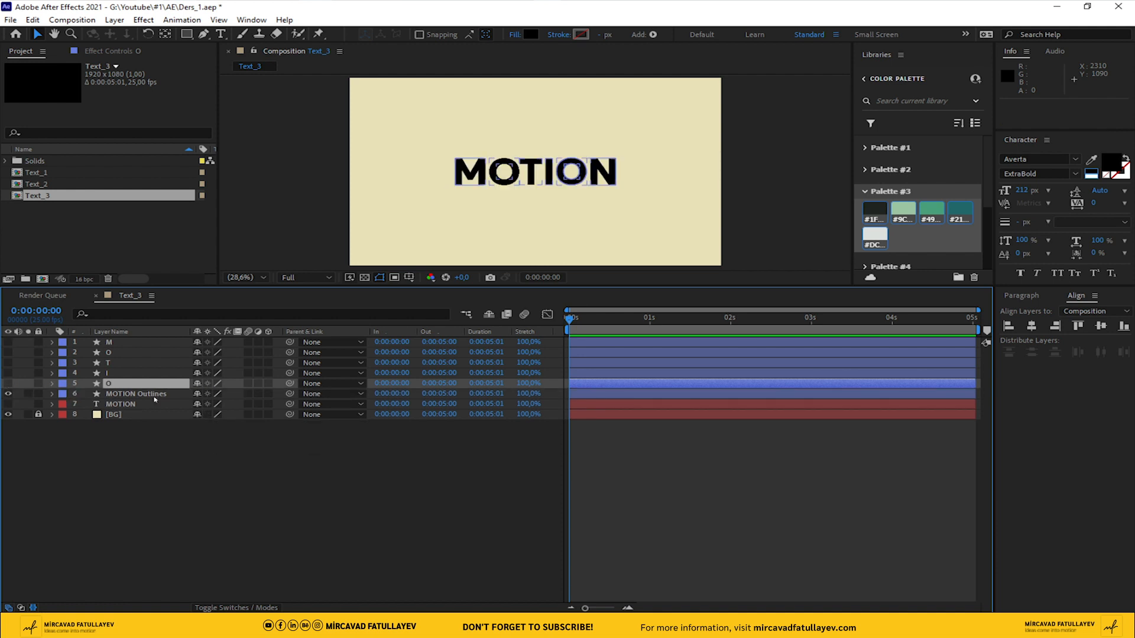
pyautogui.click(150, 394)
pyautogui.press('Return')
pyautogui.write('N')
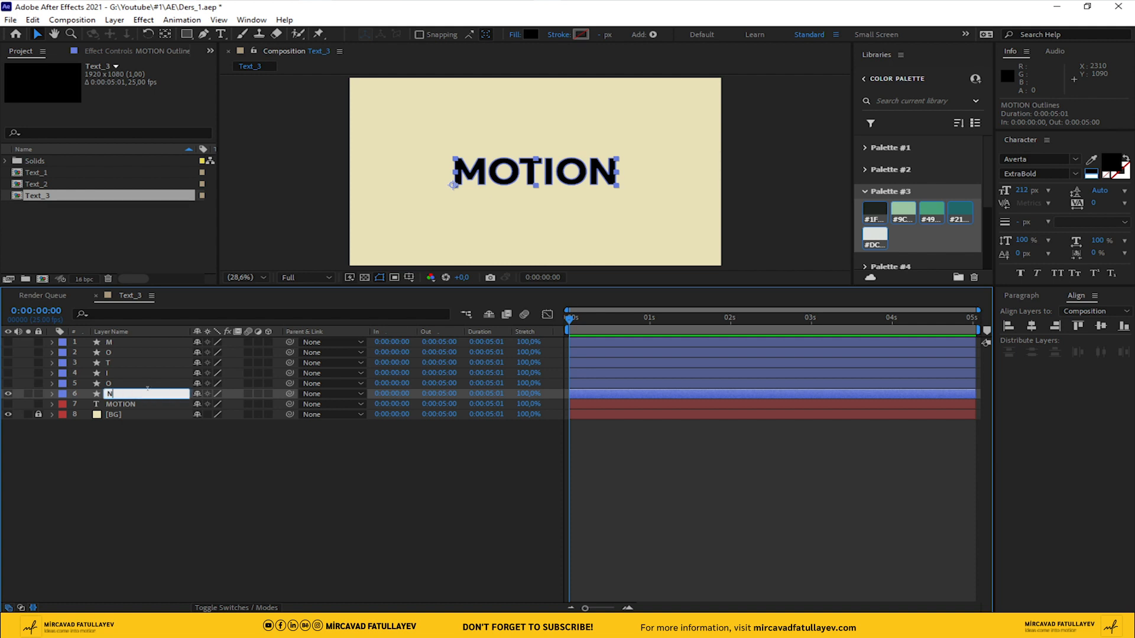
pyautogui.press('Return')
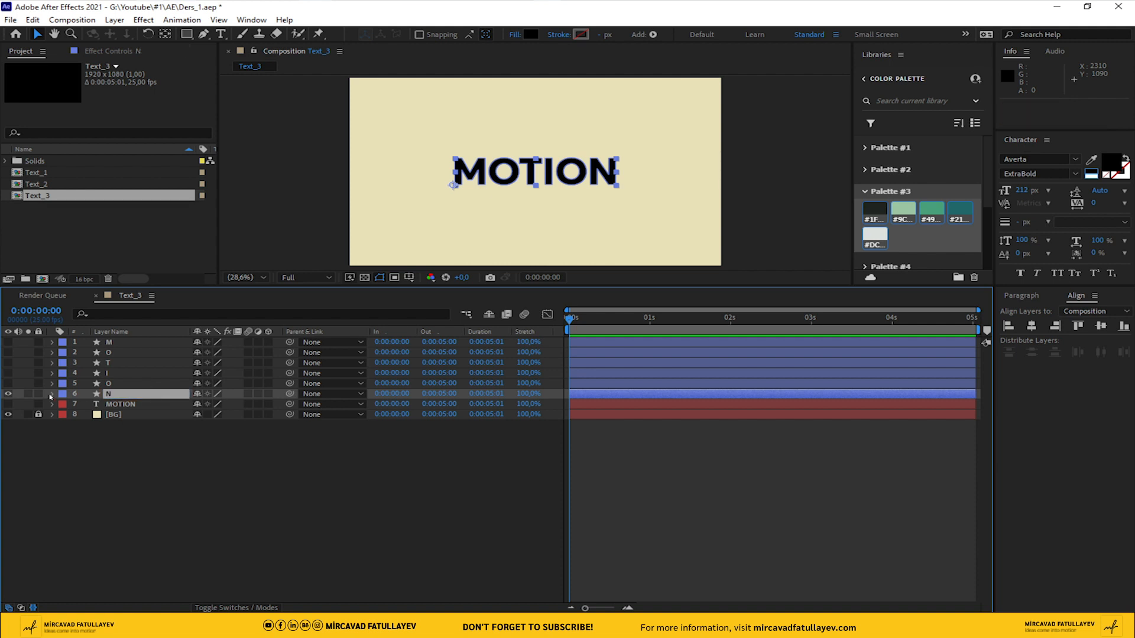
# Delete every letter group except N from the N layer's contents and show all the hidden letter shape layers
pyautogui.click(52, 394)
pyautogui.click(64, 404)
pyautogui.click(116, 415)
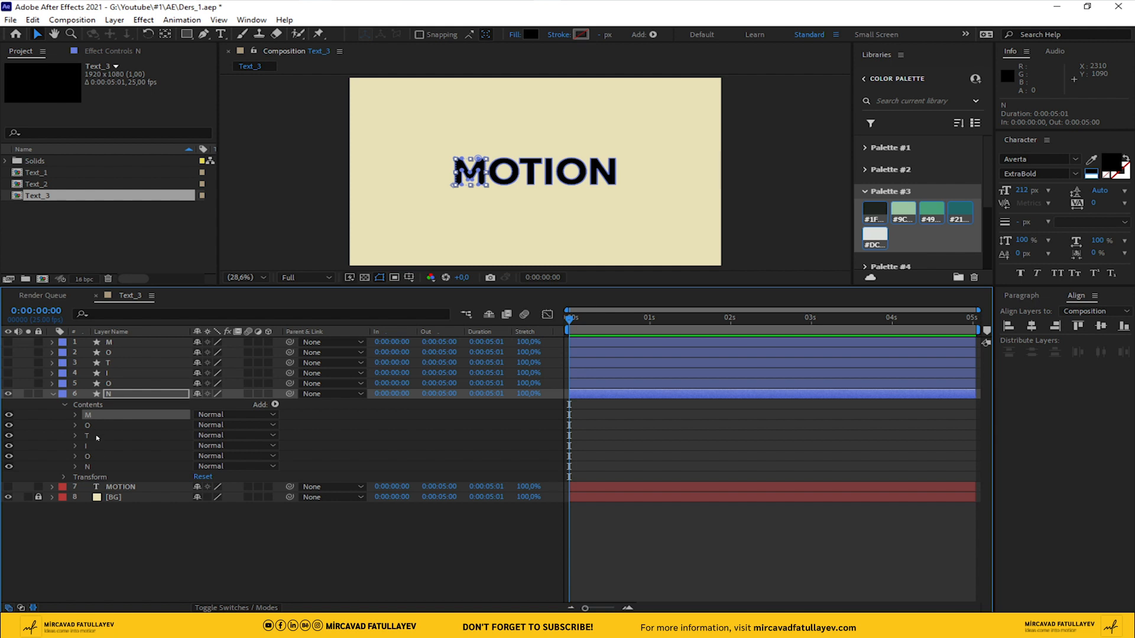
pyautogui.keyDown('shift'); pyautogui.click(116, 453); pyautogui.keyUp('shift')
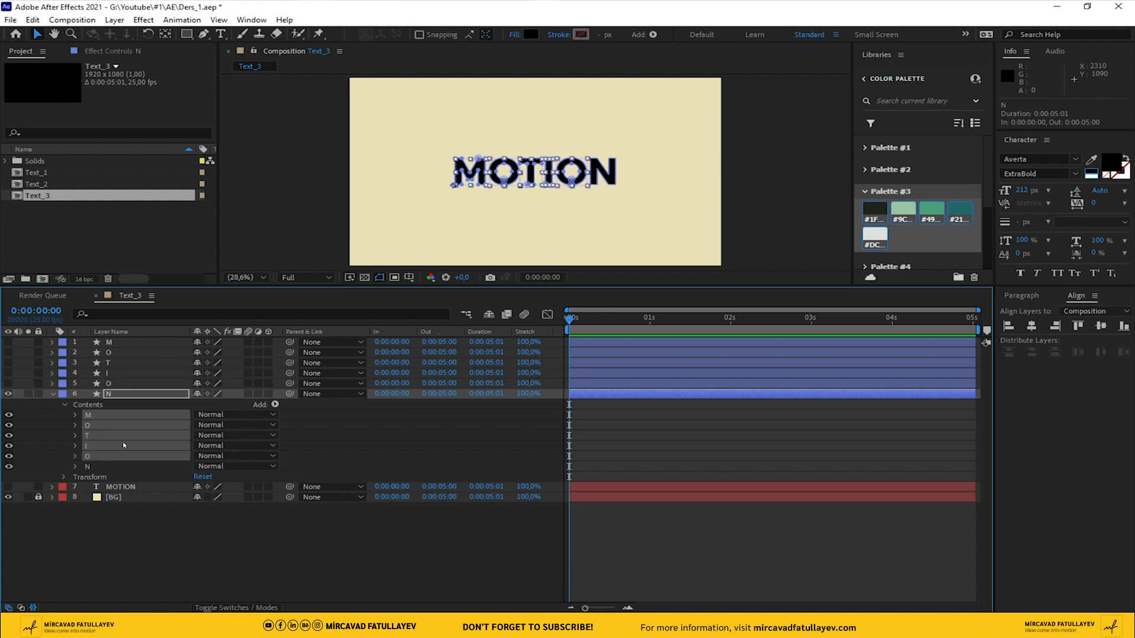
pyautogui.press('Delete')
pyautogui.click(52, 394)
pyautogui.moveTo(9, 342); pyautogui.dragTo(9, 385)
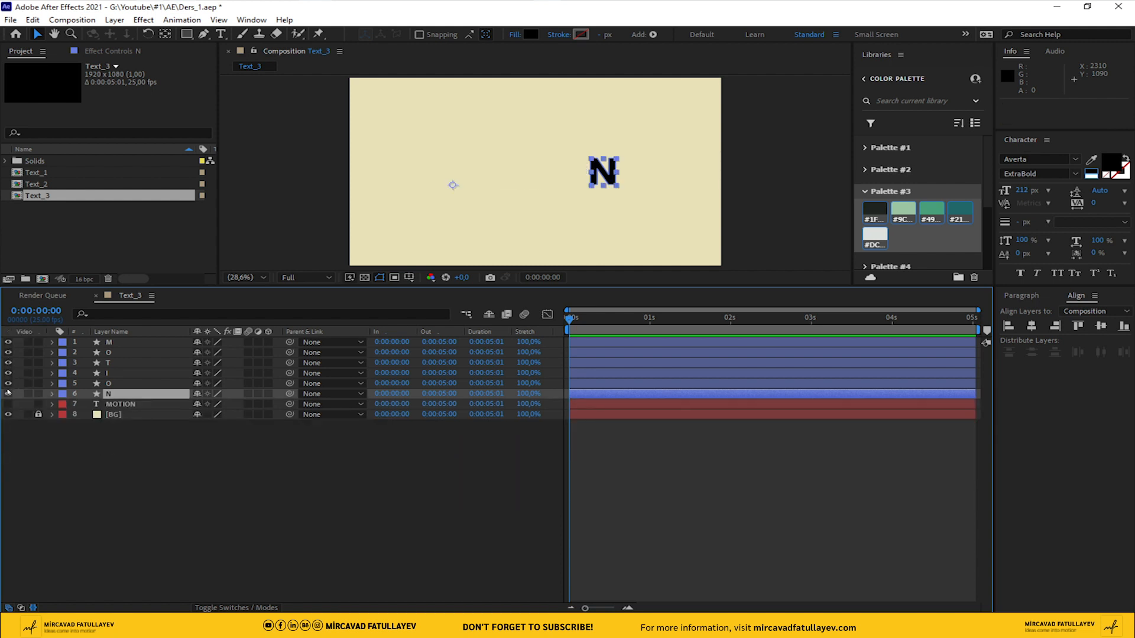
pyautogui.click(200, 472)
# Centre the anchor points of all six letter shape layers, M through N, within their layer content
pyautogui.click(111, 394)
pyautogui.keyDown('shift'); pyautogui.click(107, 343); pyautogui.keyUp('shift')
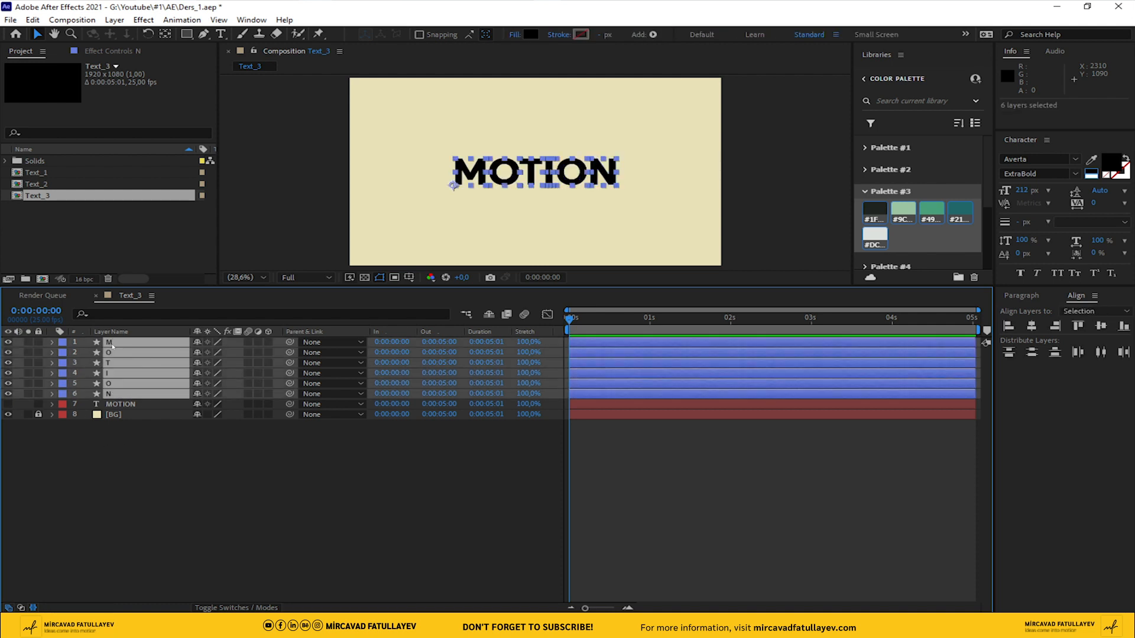
pyautogui.rightClick(503, 172)
pyautogui.moveTo(593, 233)
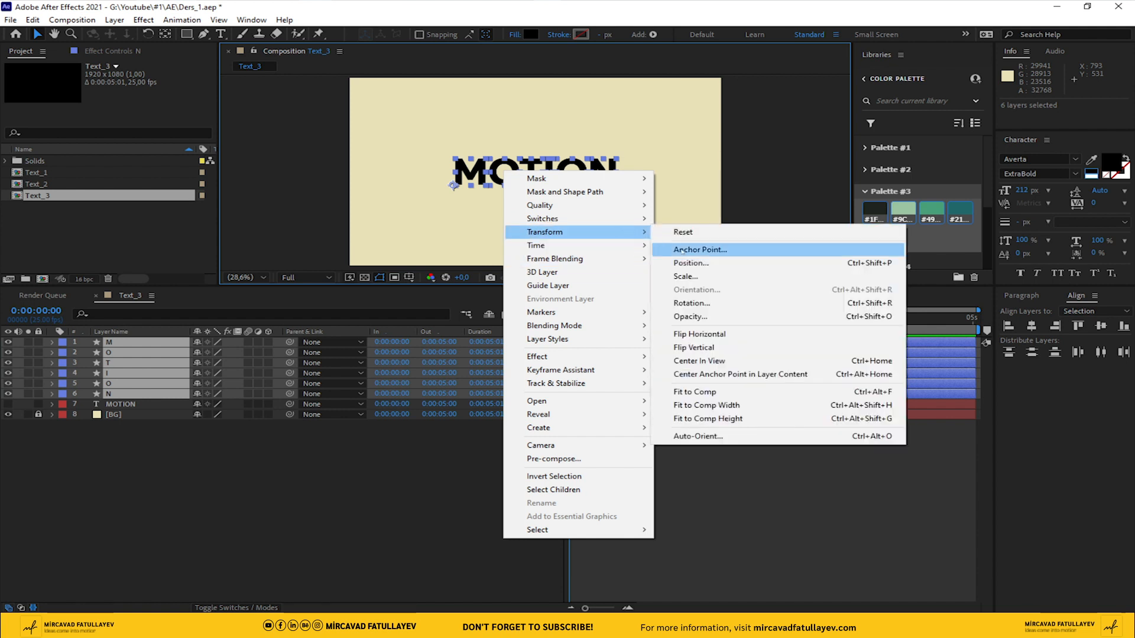
pyautogui.click(743, 374)
pyautogui.hotkey('ctrl', 'shift', 'a')
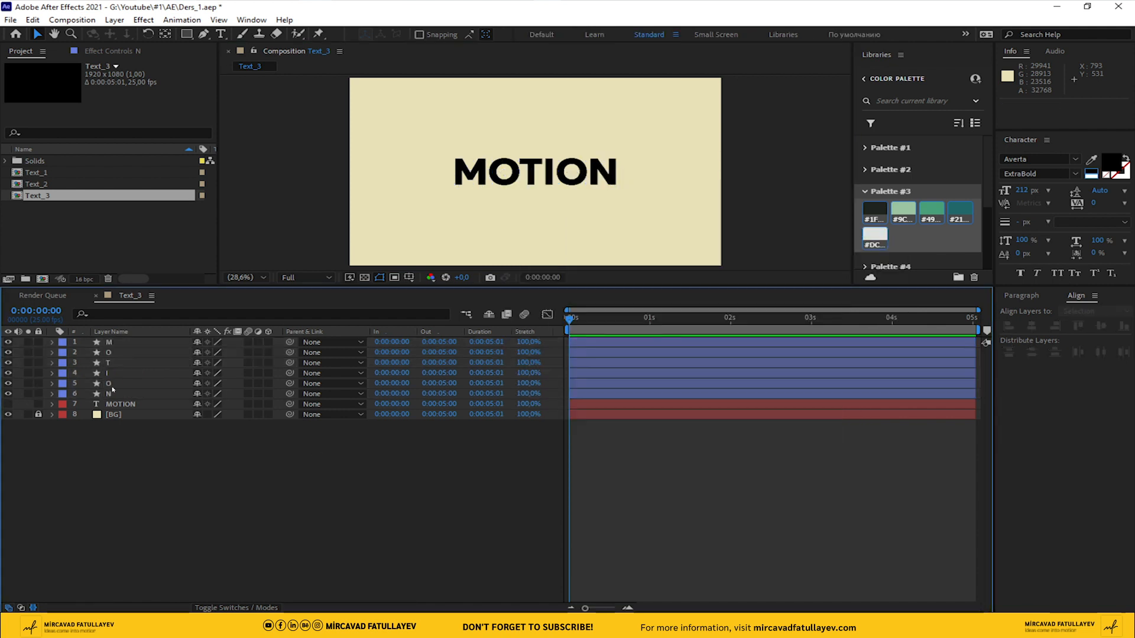
# Show the title/action safe guides over the Text_3 composition
pyautogui.click(110, 343)
pyautogui.click(409, 277)
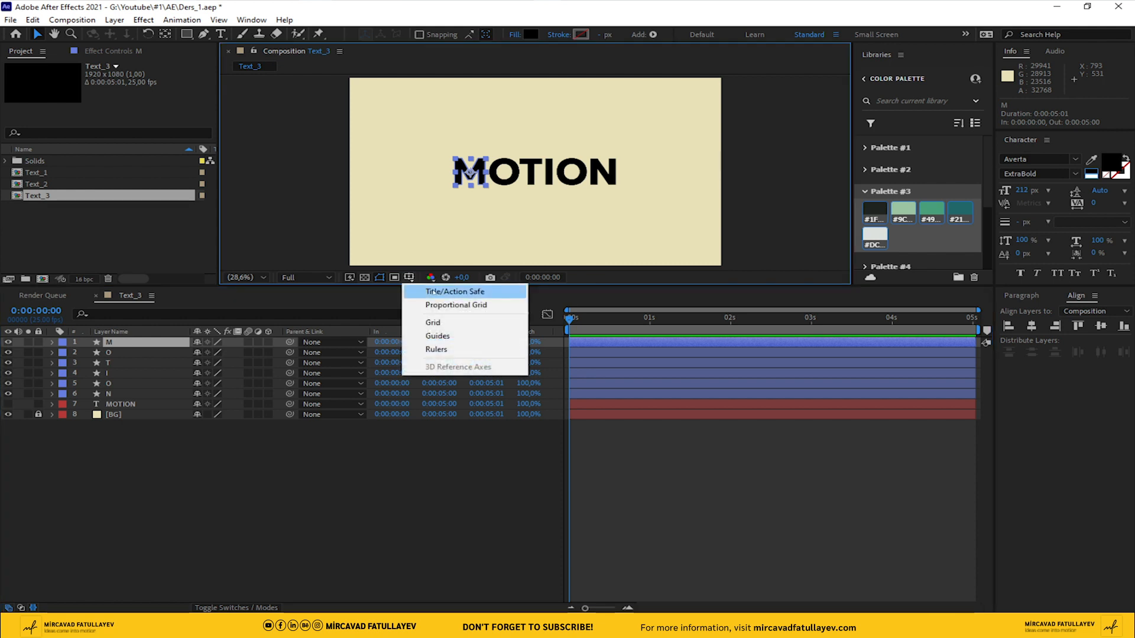
pyautogui.click(449, 286)
pyautogui.click(381, 491)
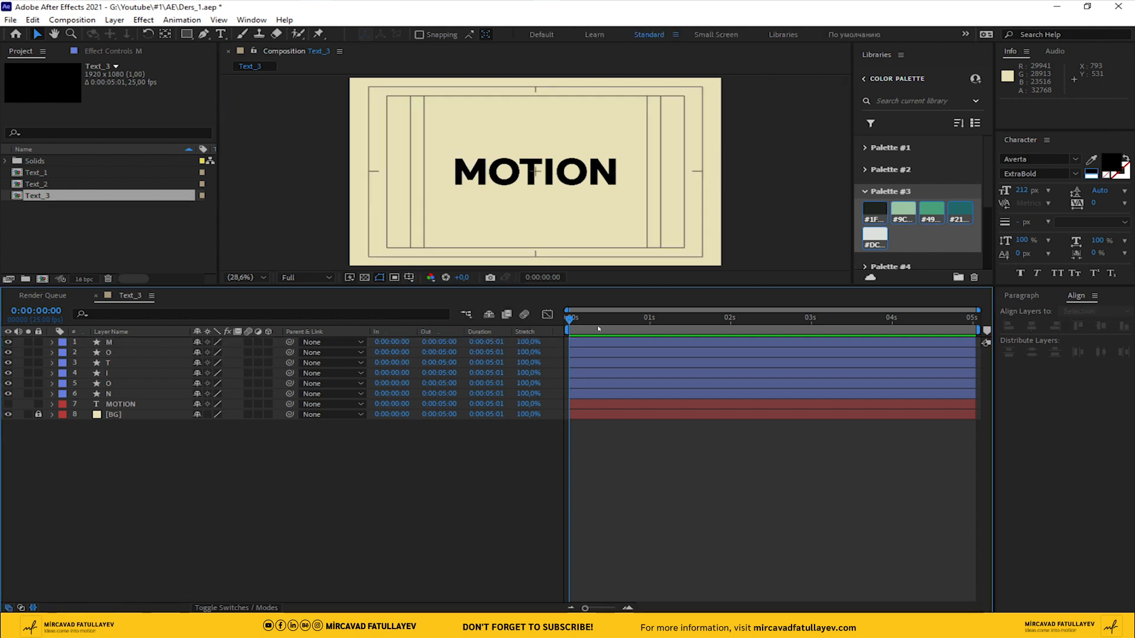
# Keyframe the Position of all six letter layers at 0 s, and set their Y position to 900 at 1 s
pyautogui.click(108, 393)
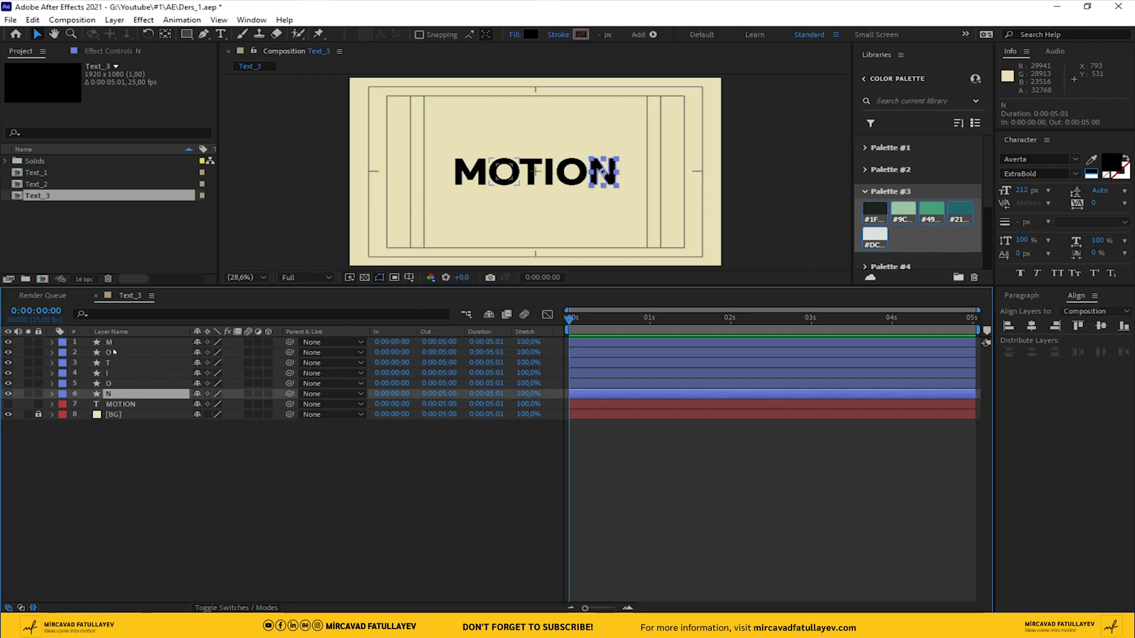
pyautogui.keyDown('shift'); pyautogui.click(109, 346); pyautogui.keyUp('shift')
pyautogui.press('p')
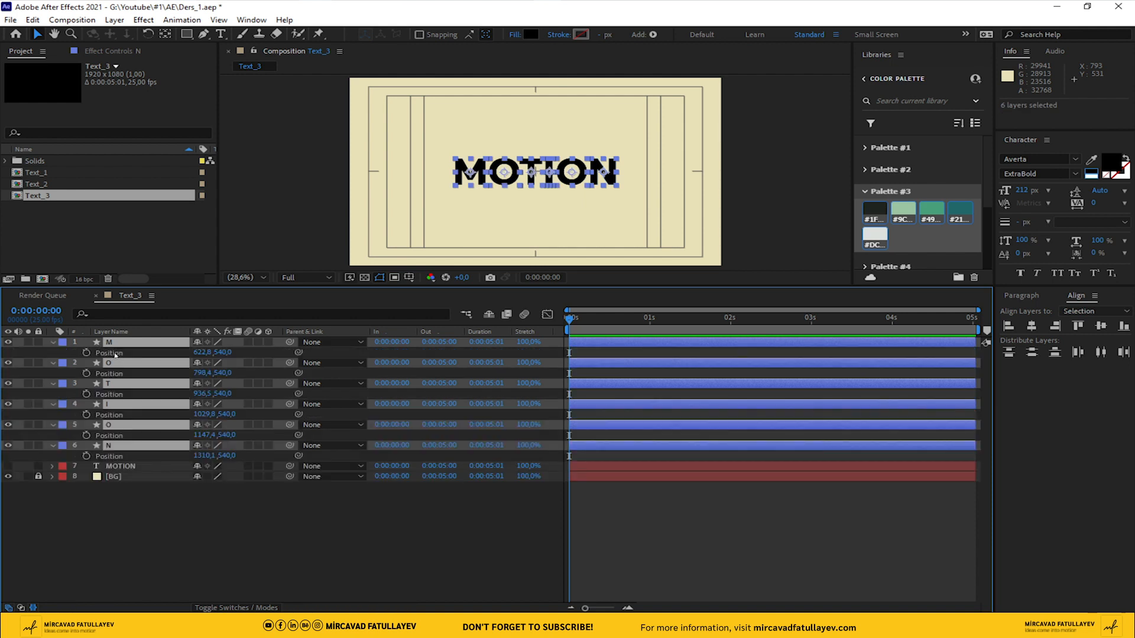
pyautogui.click(86, 353)
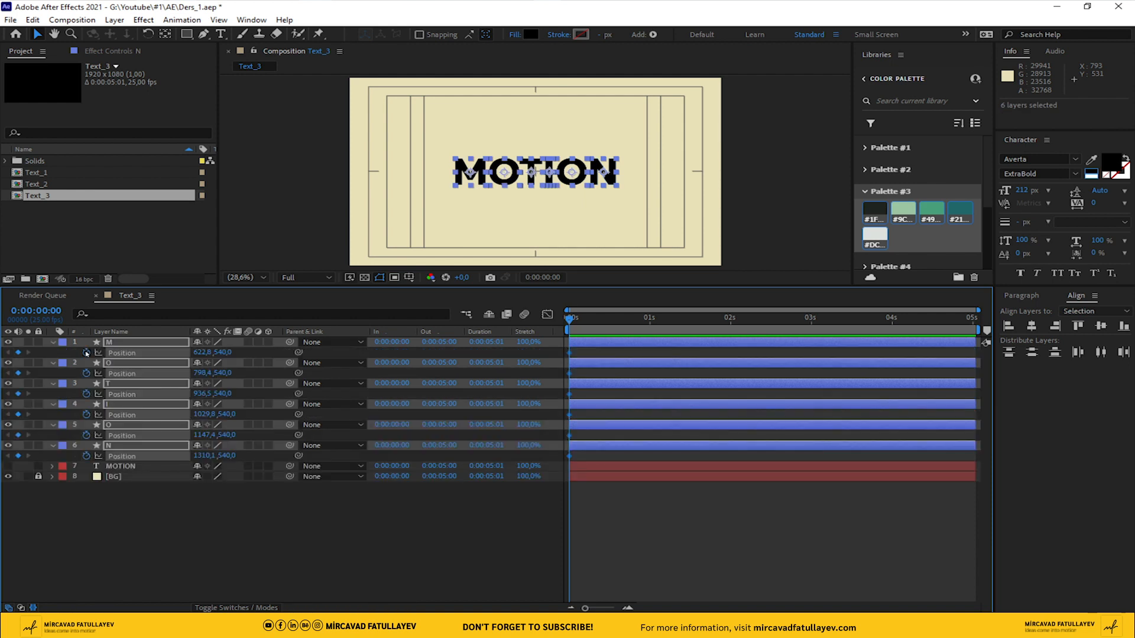
pyautogui.click(649, 324)
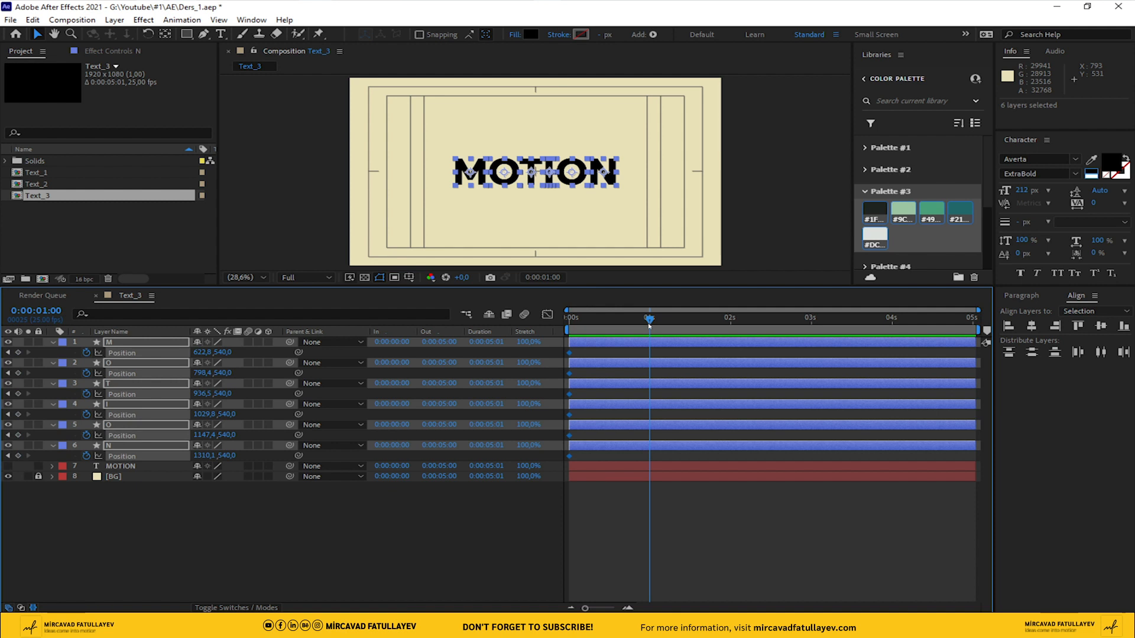
pyautogui.moveTo(220, 351); pyautogui.dragTo(432, 376)
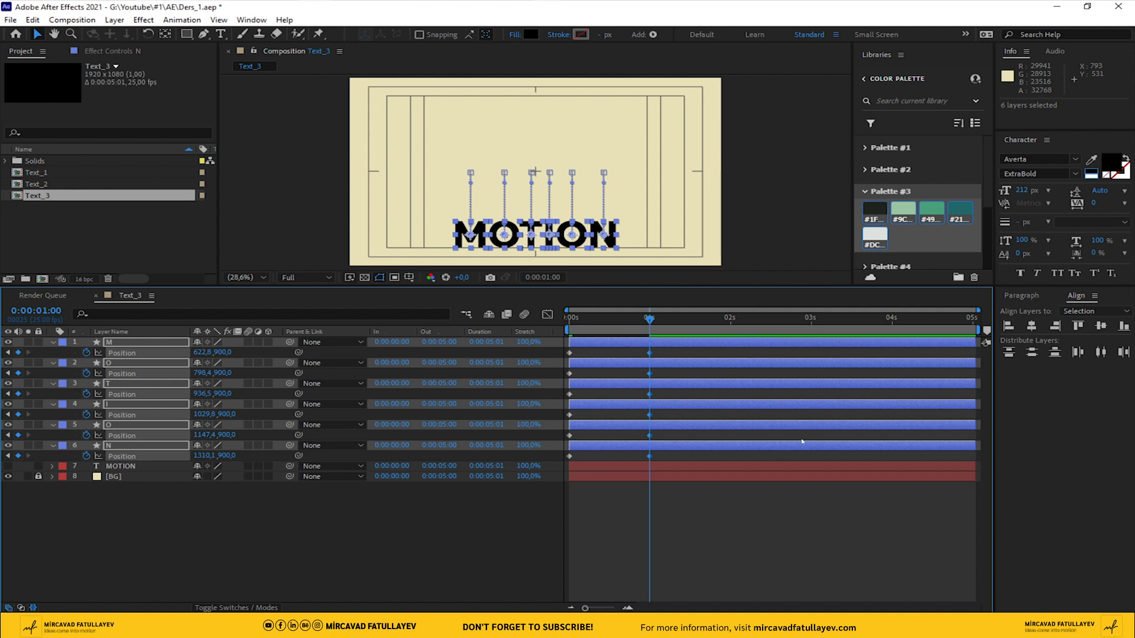
# Copy the starting Position keyframes of the M, first O and T layers to 2 s
pyautogui.click(730, 323)
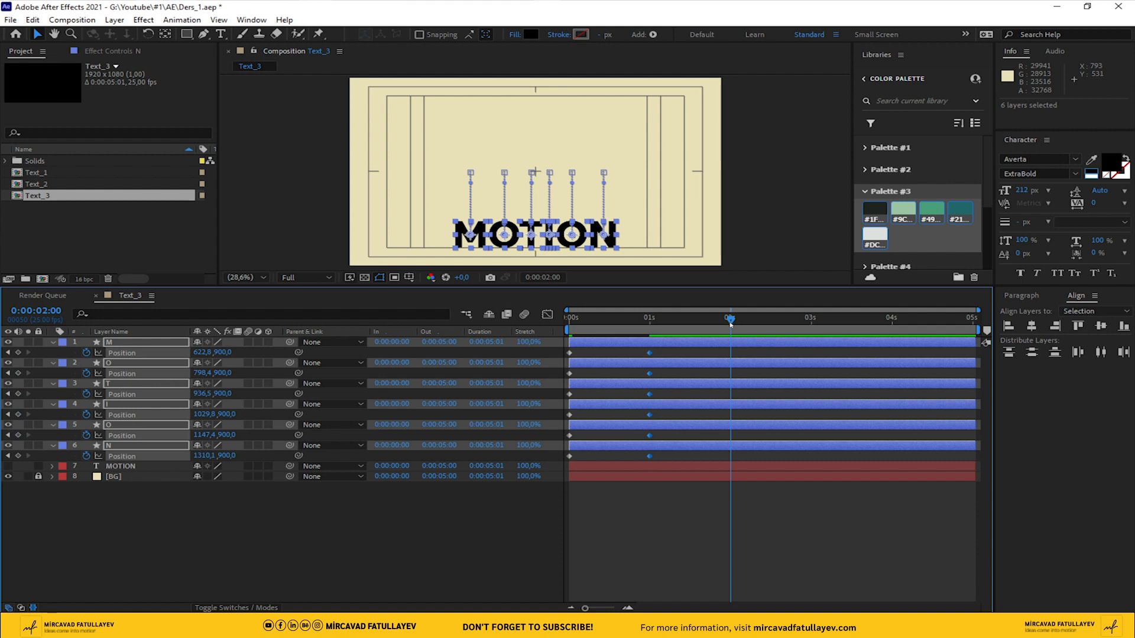
pyautogui.click(587, 369)
pyautogui.hotkey('ctrl', 'v')
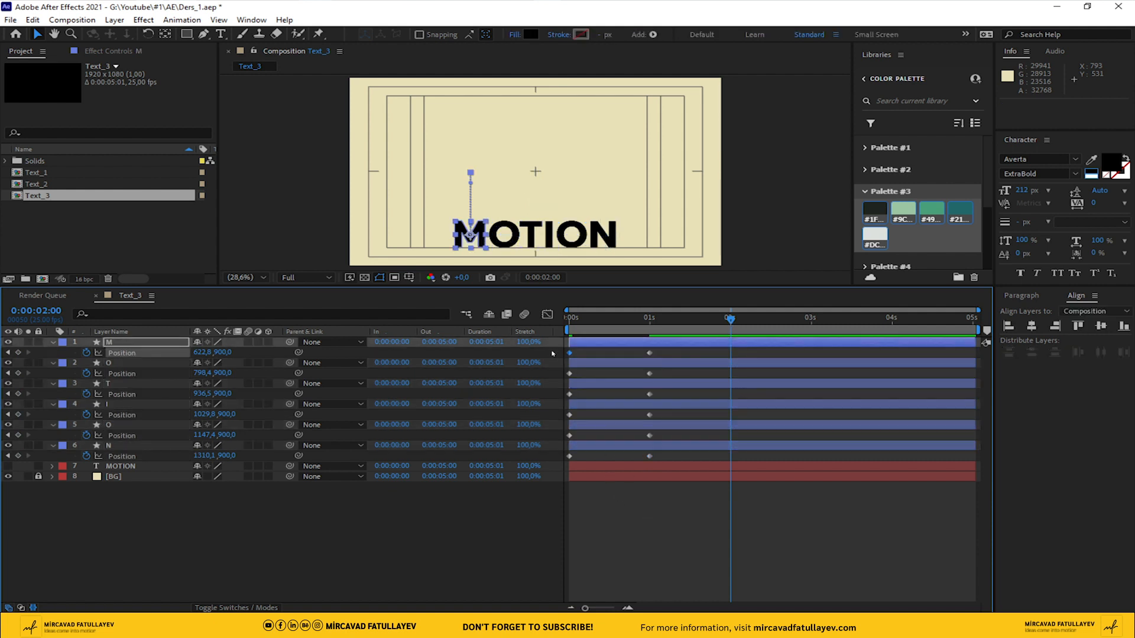
pyautogui.click(587, 365)
pyautogui.hotkey('ctrl', 'v')
pyautogui.click(559, 394)
pyautogui.hotkey('ctrl', 'v')
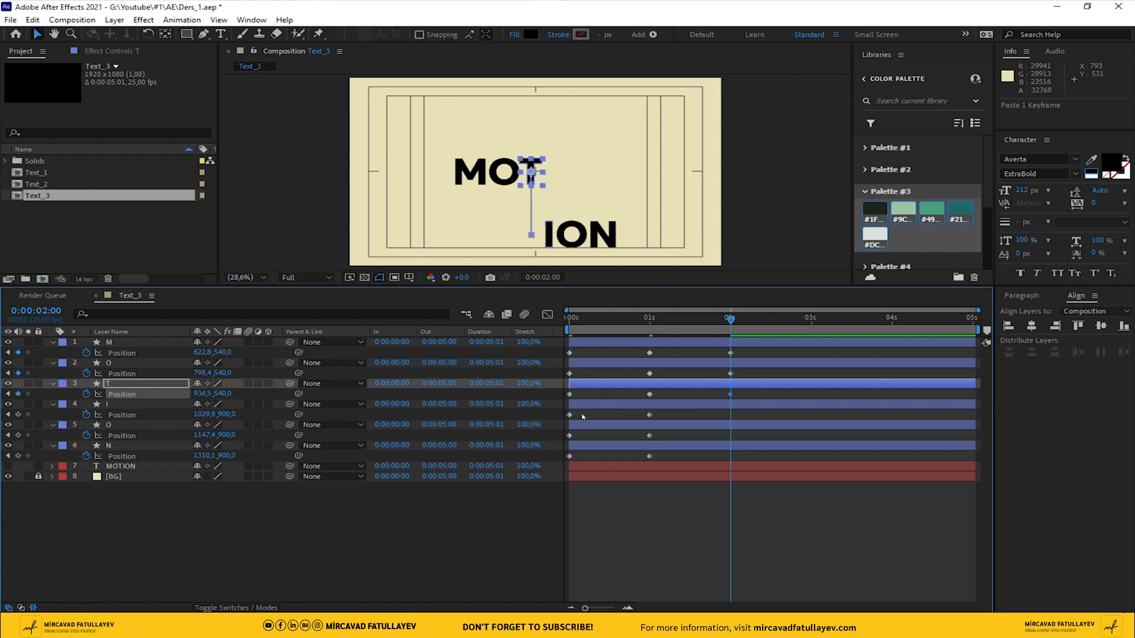
# Copy the starting Position keyframes of the I, second O and N layers to 2 s
pyautogui.click(569, 415)
pyautogui.hotkey('ctrl', 'c')
pyautogui.hotkey('ctrl', 'v')
pyautogui.click(582, 435)
pyautogui.hotkey('ctrl', 'v')
pyautogui.moveTo(585, 454); pyautogui.dragTo(560, 459)
pyautogui.hotkey('ctrl', 'v')
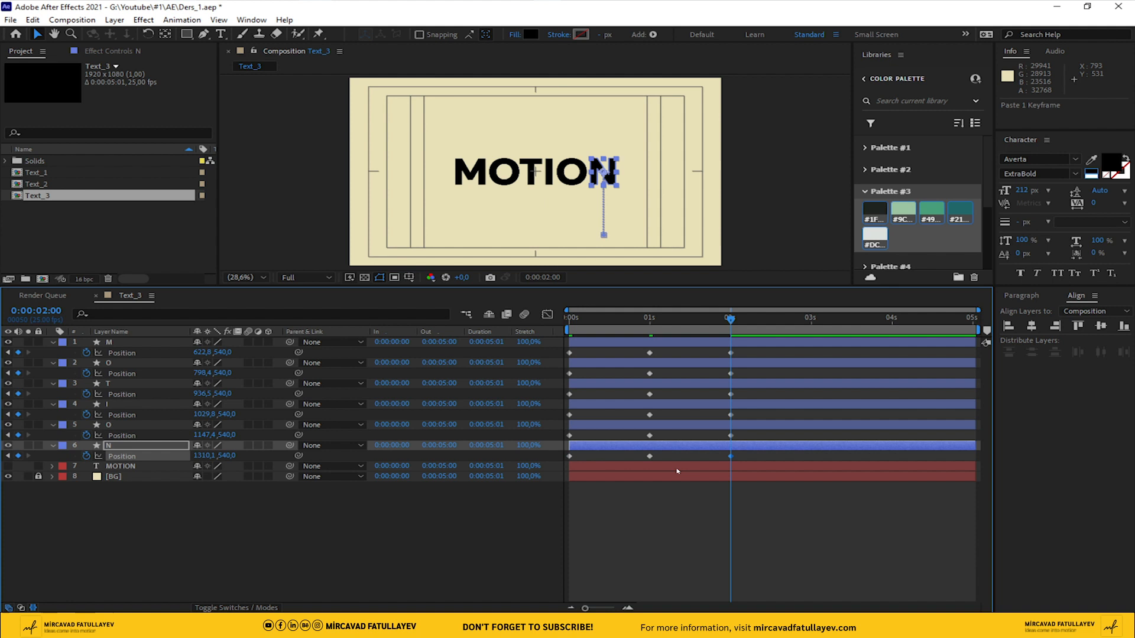
# Add Position keyframes at 3 s to all six letters and set their Y position at 2 s to 176
pyautogui.click(811, 324)
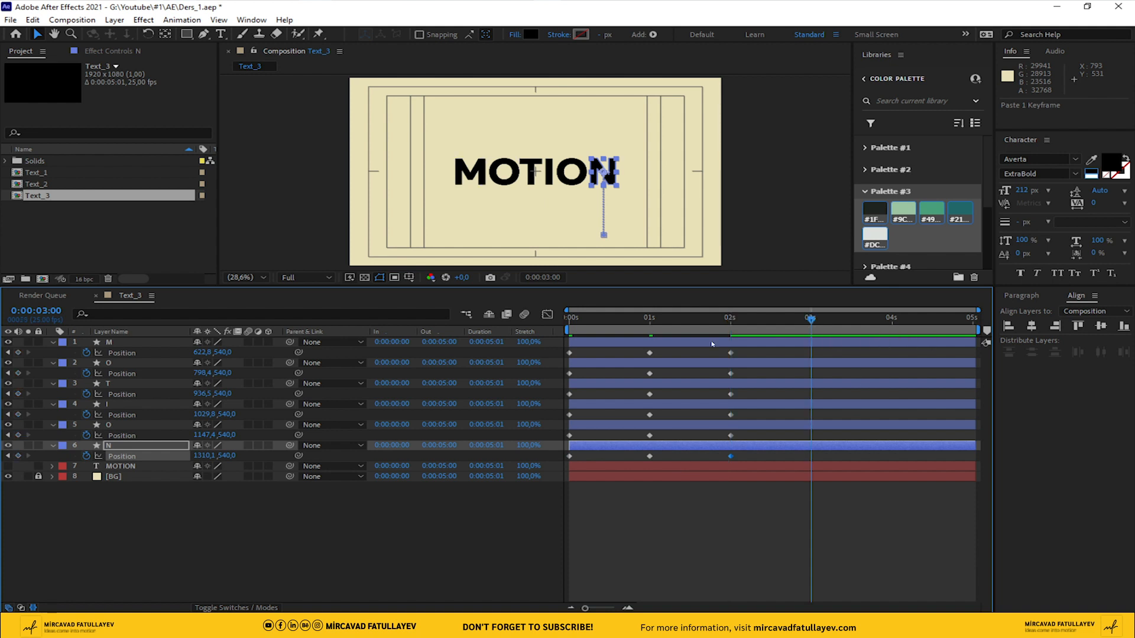
pyautogui.moveTo(19, 353); pyautogui.dragTo(20, 461)
pyautogui.click(730, 319)
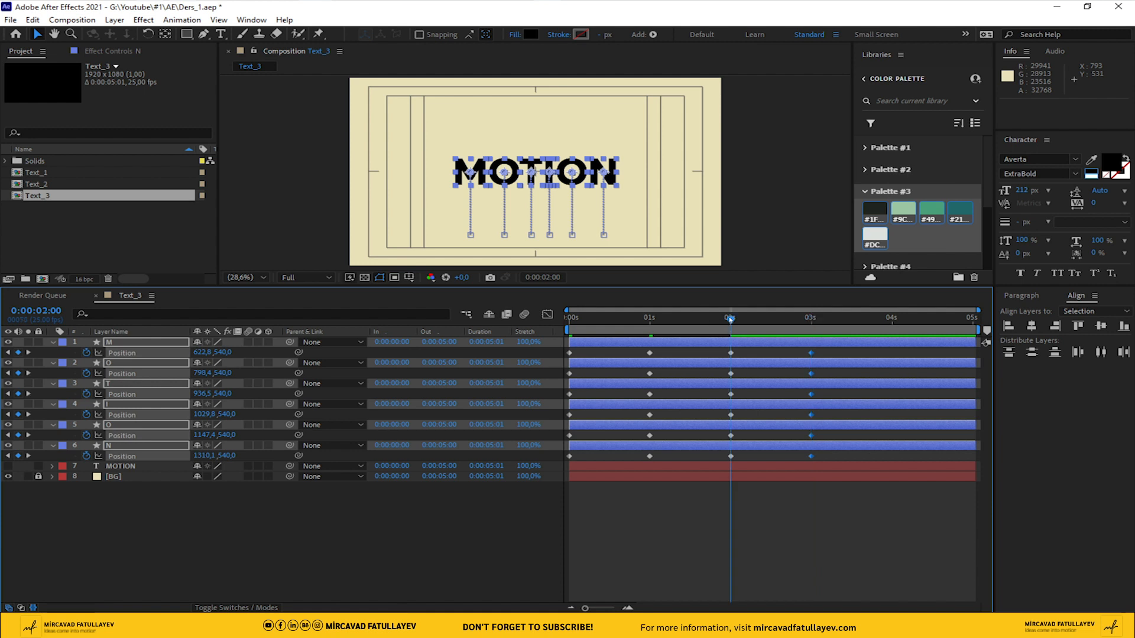
pyautogui.moveTo(221, 352); pyautogui.dragTo(160, 353)
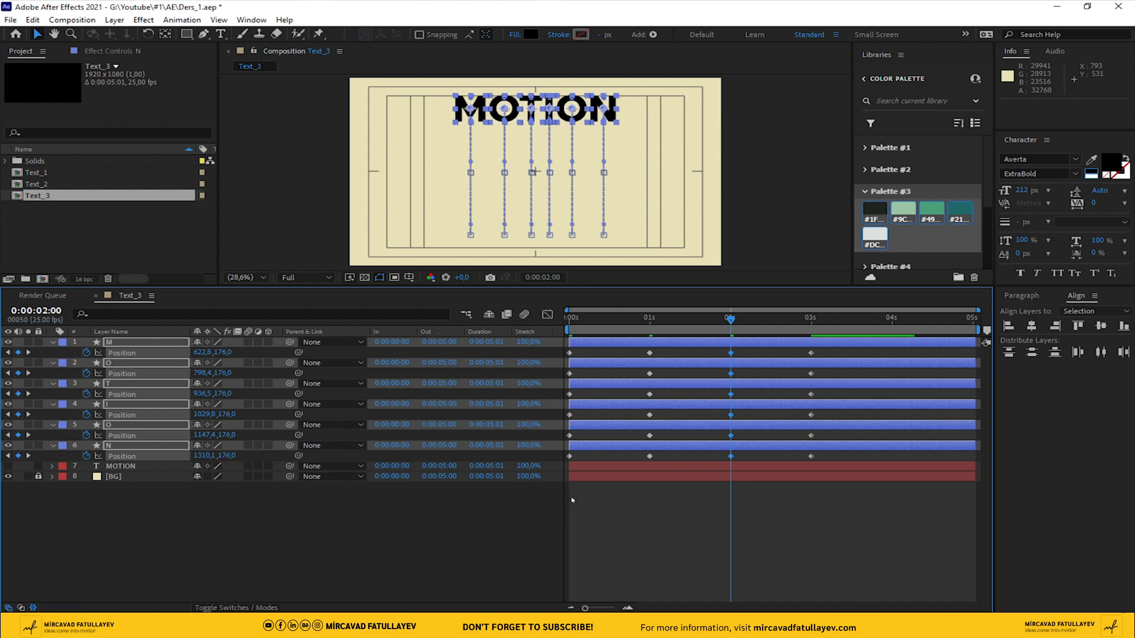
pyautogui.click(627, 507)
# Apply Easy Ease to all Position keyframes of the six letter layers
pyautogui.click(810, 321)
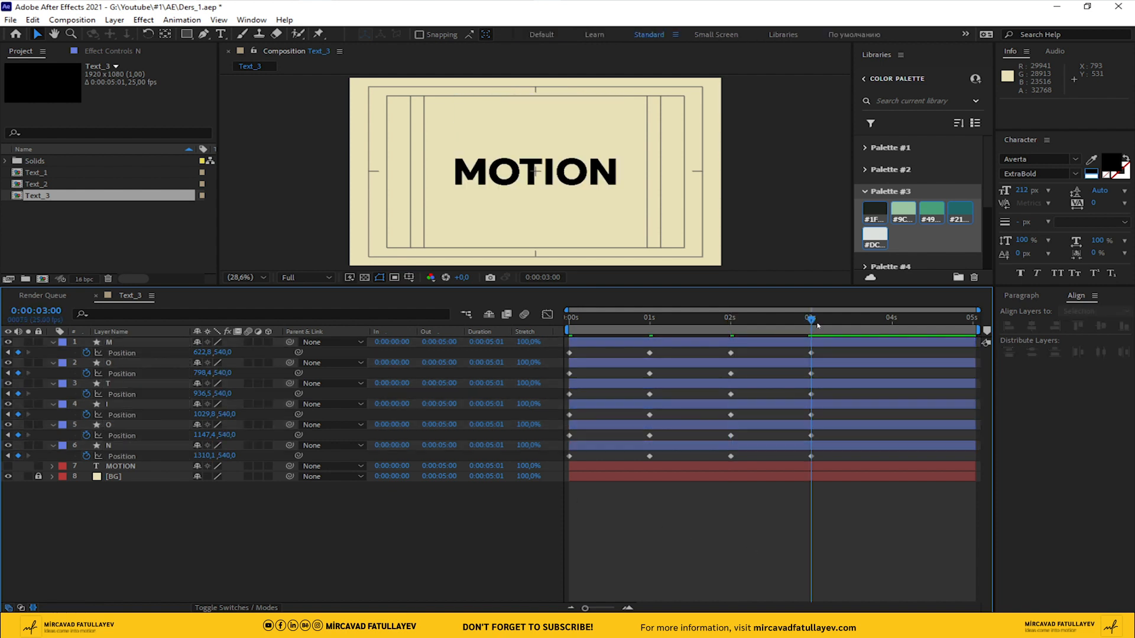
pyautogui.moveTo(833, 353); pyautogui.dragTo(570, 458)
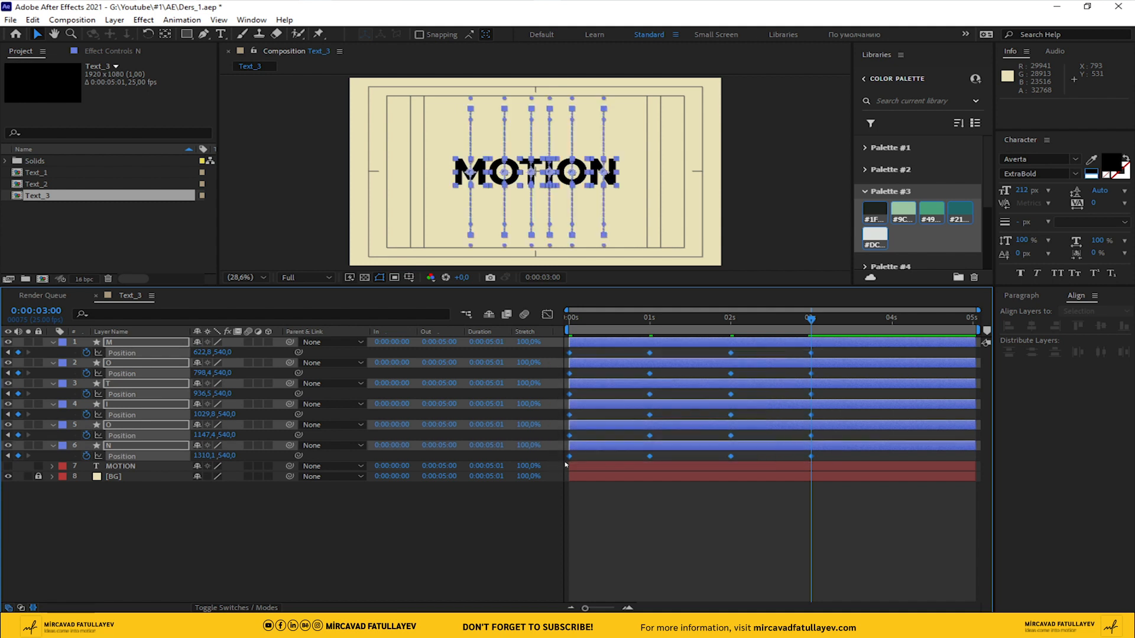
pyautogui.rightClick(570, 458)
pyautogui.moveTo(680, 443)
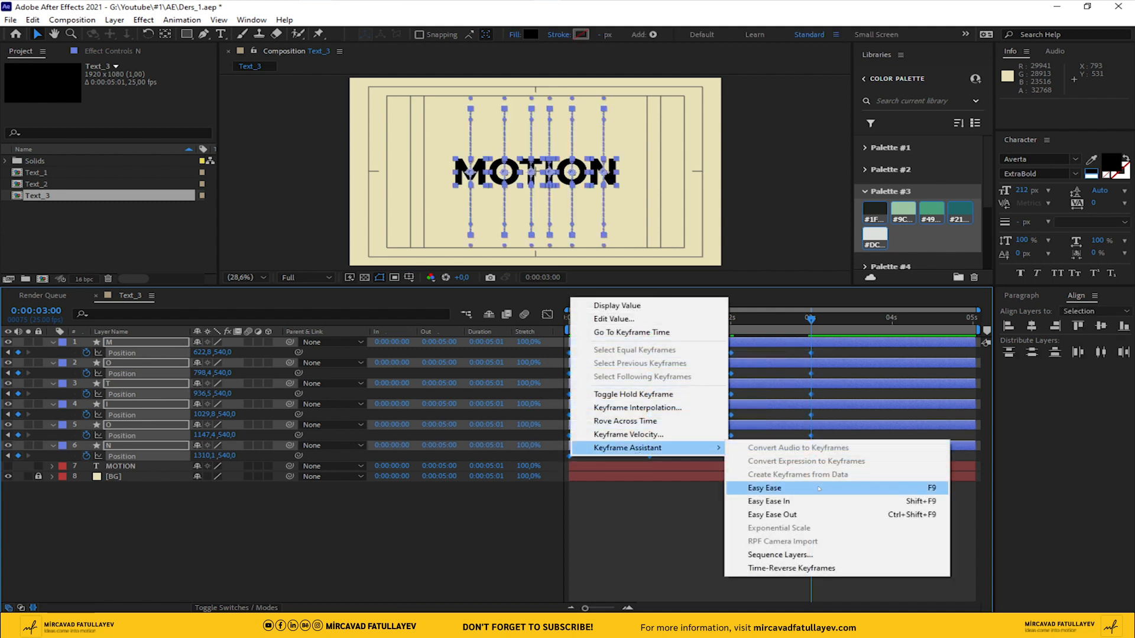
pyautogui.click(763, 487)
# End the work area at 3 s and preview the letter animation
pyautogui.click(827, 548)
pyautogui.press('n')
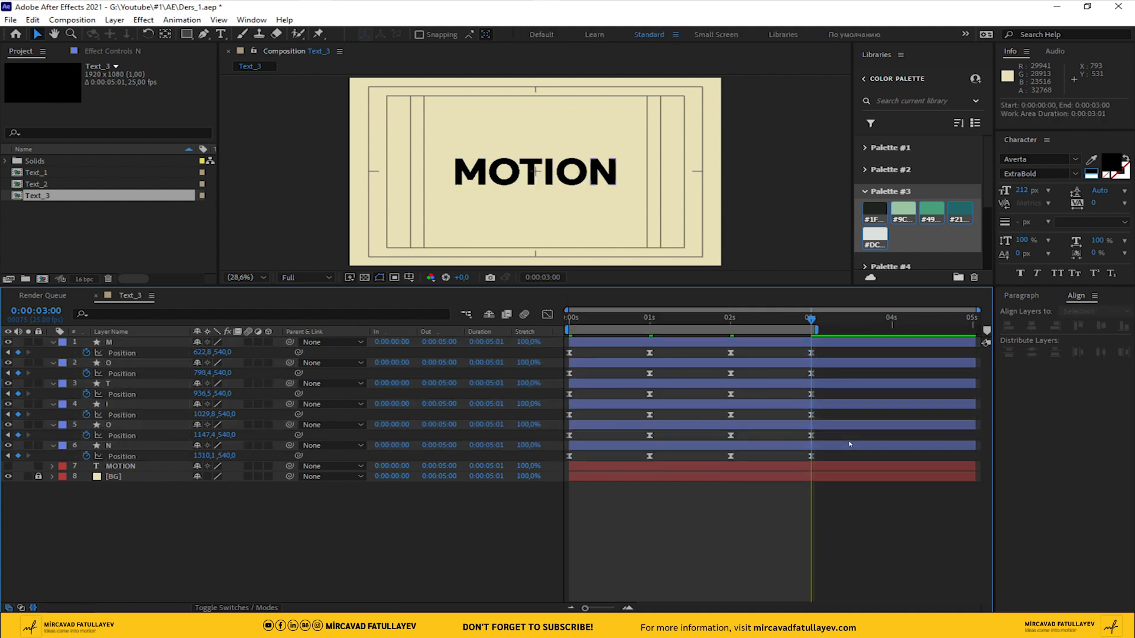
pyautogui.press('space')
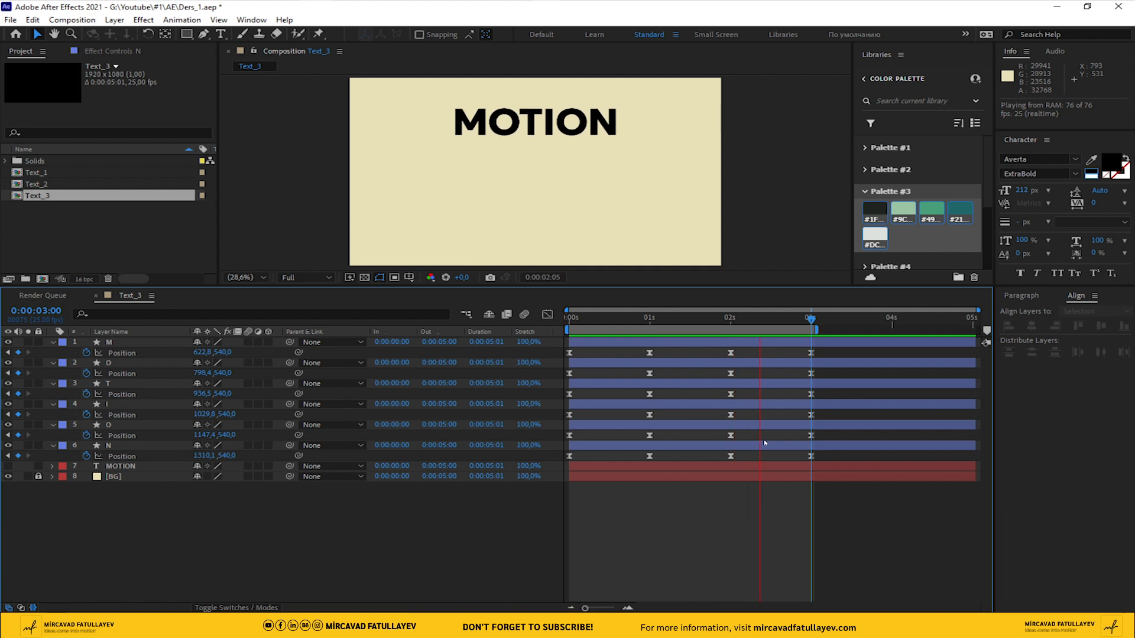
pyautogui.press('space')
# Shift the first O layer's Position keyframes to start at frame 2 and the T layer's to start at frame 4
pyautogui.moveTo(647, 318); pyautogui.dragTo(558, 321)
pyautogui.press('pagedown')
pyautogui.press('pagedown')
pyautogui.moveTo(829, 370); pyautogui.dragTo(579, 376)
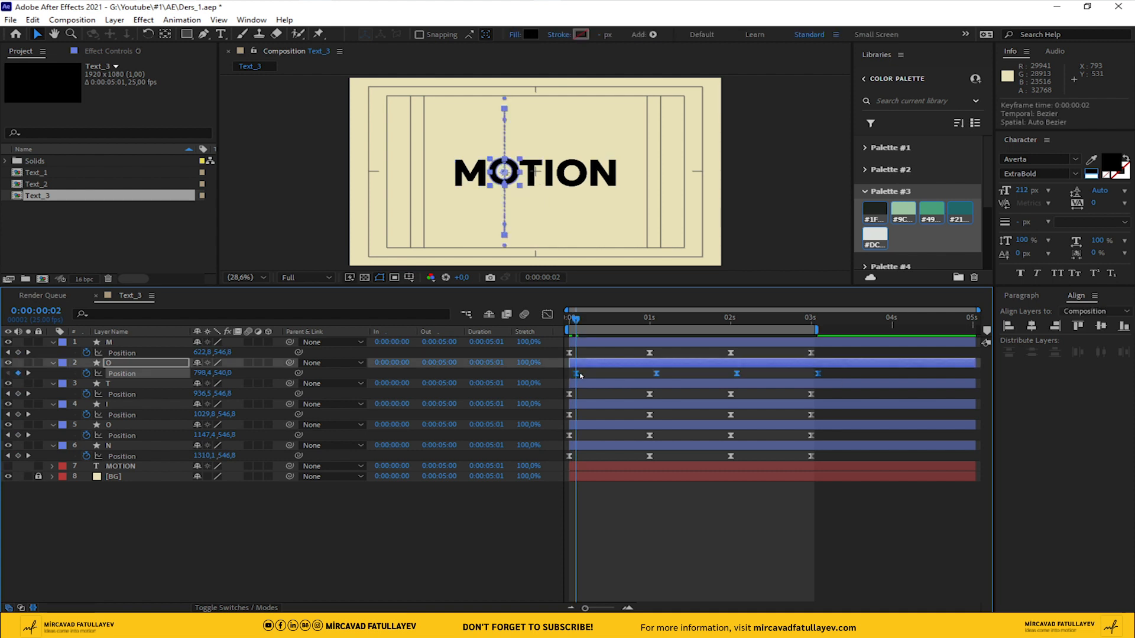
pyautogui.press('pagedown')
pyautogui.press('pagedown')
pyautogui.moveTo(835, 390); pyautogui.dragTo(585, 397)
# Shift the I layer's Position keyframes to start at frame 6 and the second O layer's to start at frame 8
pyautogui.press('pagedown')
pyautogui.press('pagedown')
pyautogui.moveTo(839, 411); pyautogui.dragTo(593, 416)
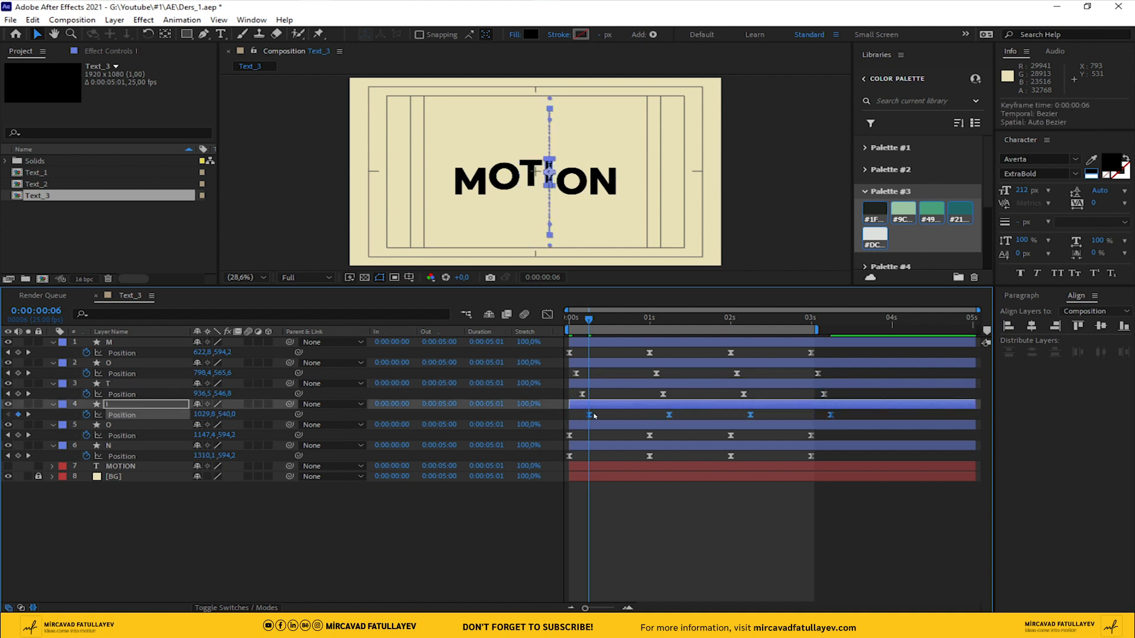
pyautogui.press('pagedown')
pyautogui.press('pagedown')
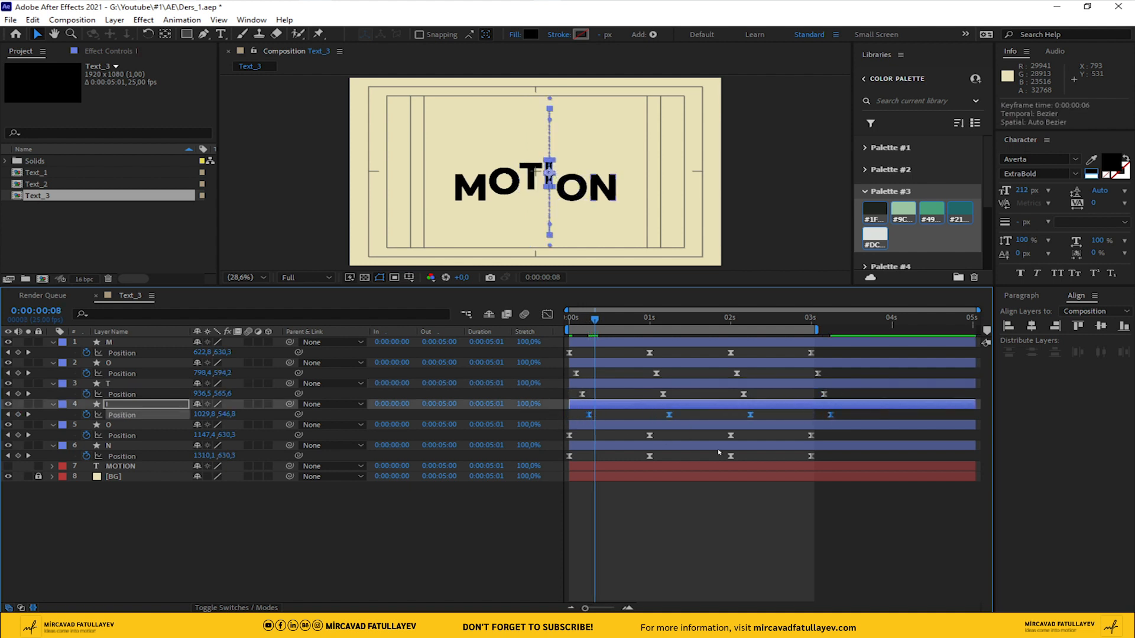
pyautogui.moveTo(849, 440); pyautogui.dragTo(604, 438)
# Shift the N layer's Position keyframes to start at frame 10
pyautogui.press('pagedown')
pyautogui.press('pagedown')
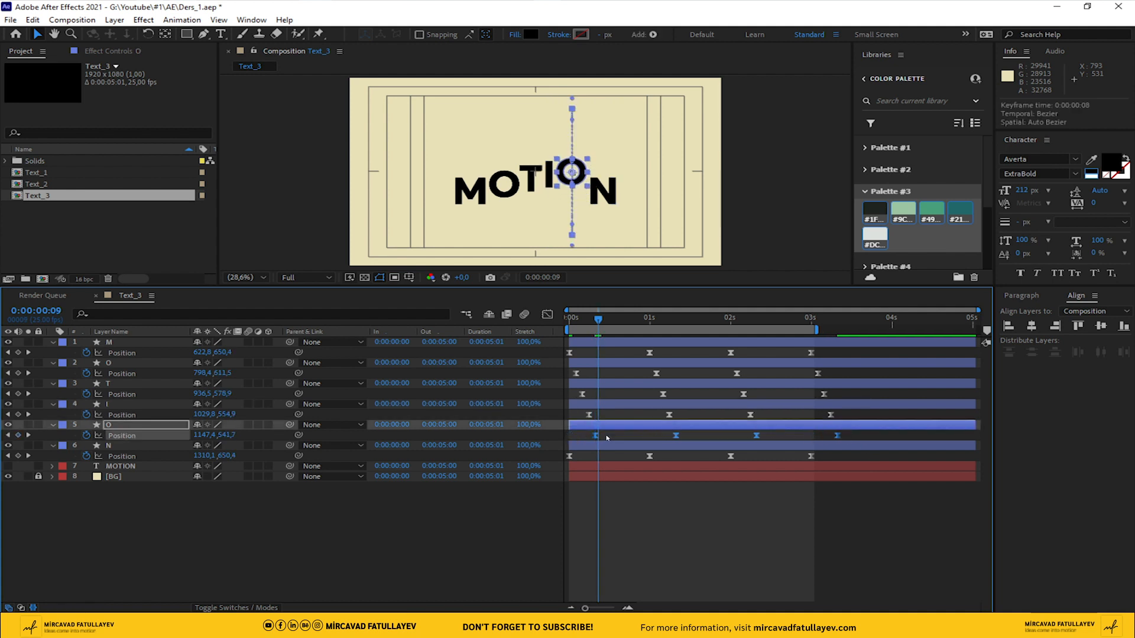
pyautogui.moveTo(855, 457); pyautogui.dragTo(613, 460)
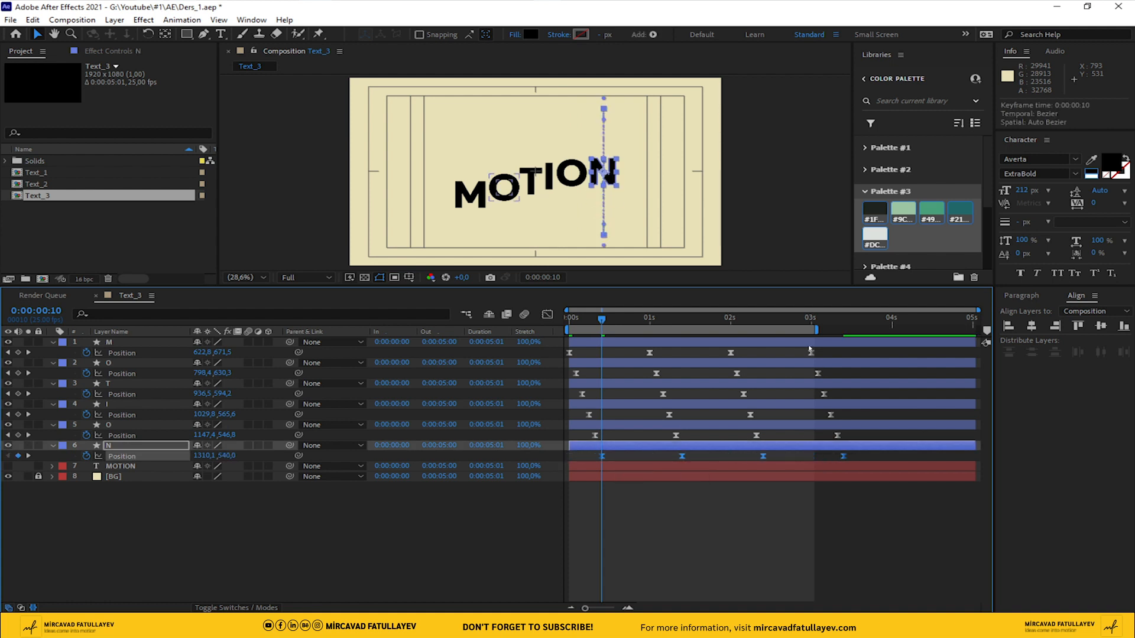
# Extend the work area's end to 0:00:03:09 and preview the staggered animation from the start
pyautogui.moveTo(816, 330); pyautogui.dragTo(845, 330)
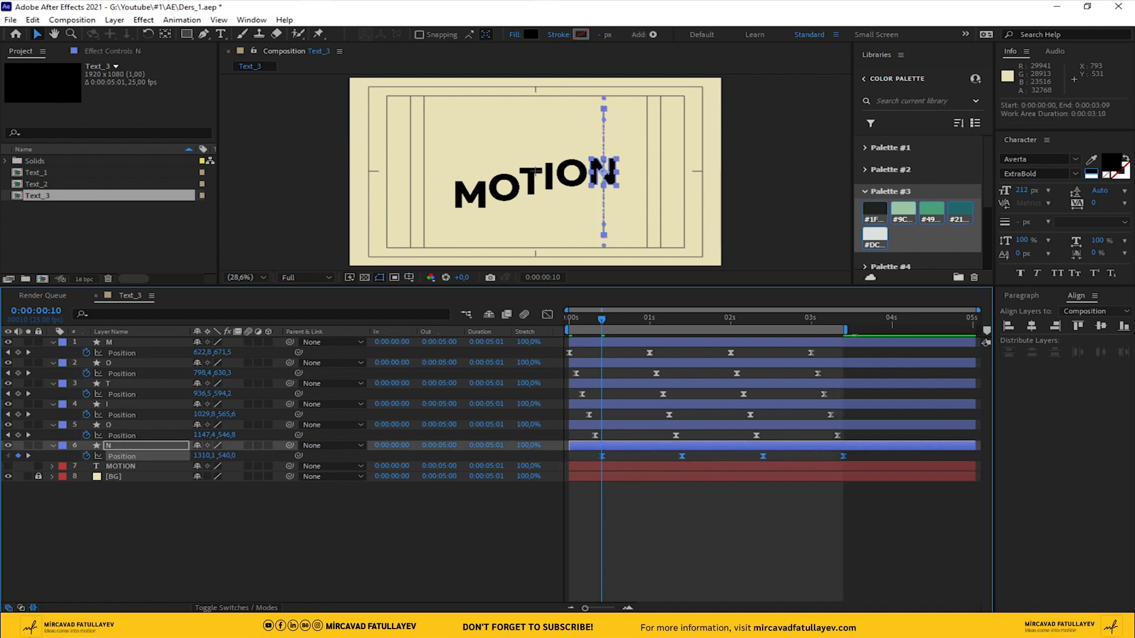
pyautogui.moveTo(603, 319); pyautogui.dragTo(425, 352)
pyautogui.press('space')
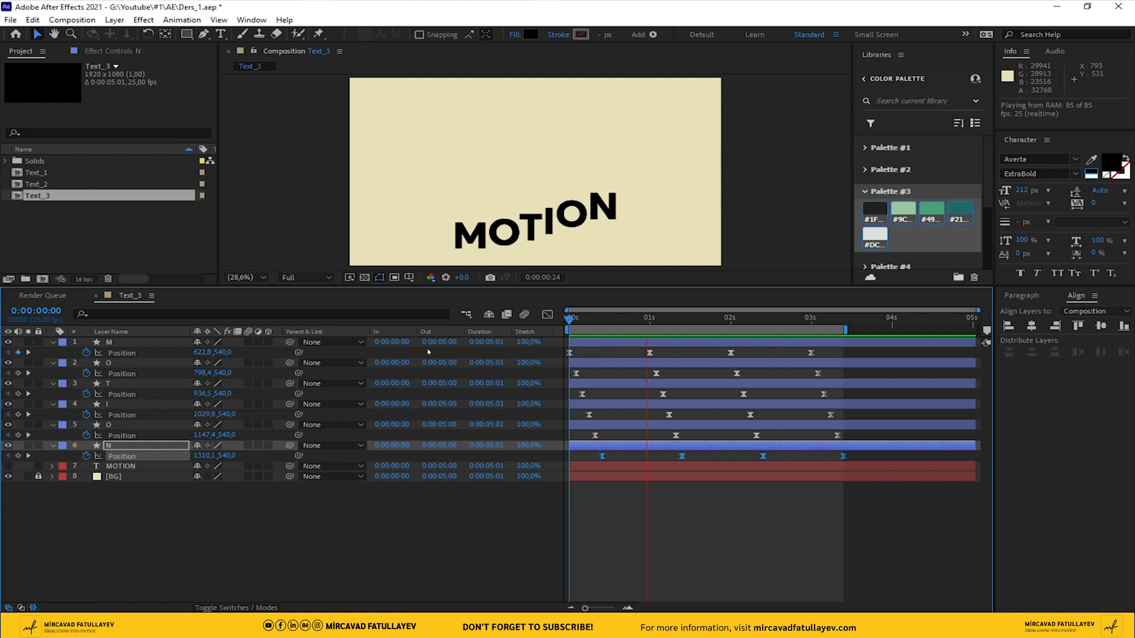
pyautogui.moveTo(766, 322); pyautogui.dragTo(256, 498)
# Give all six letter layers an 8 px stroke and preview the result
pyautogui.click(256, 497)
pyautogui.click(116, 343)
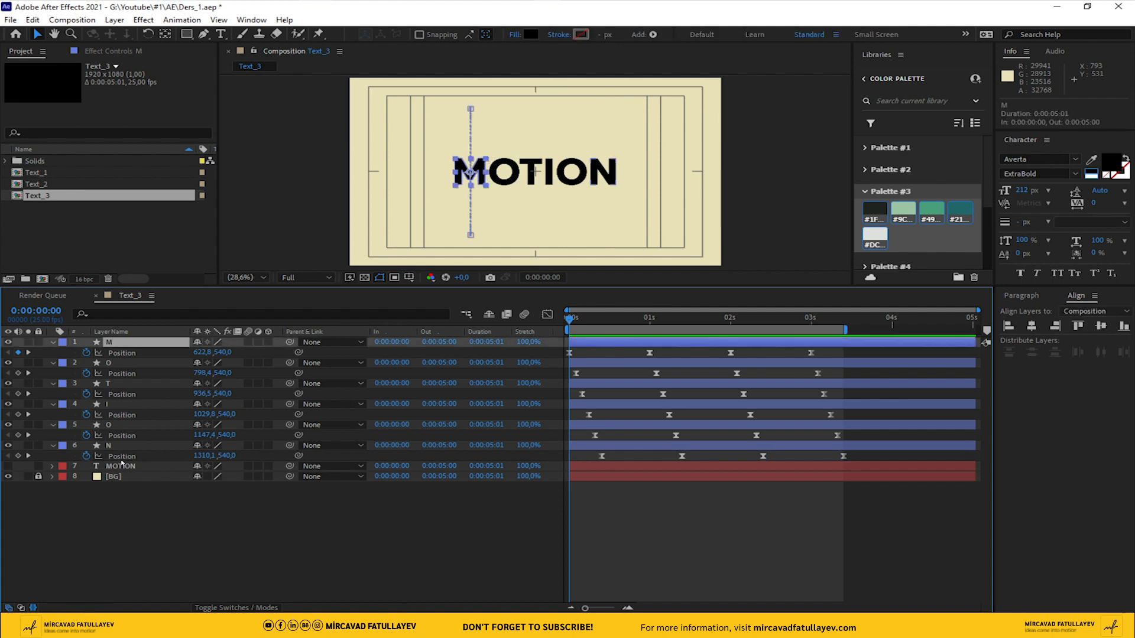
pyautogui.keyDown('shift'); pyautogui.click(113, 449); pyautogui.keyUp('shift')
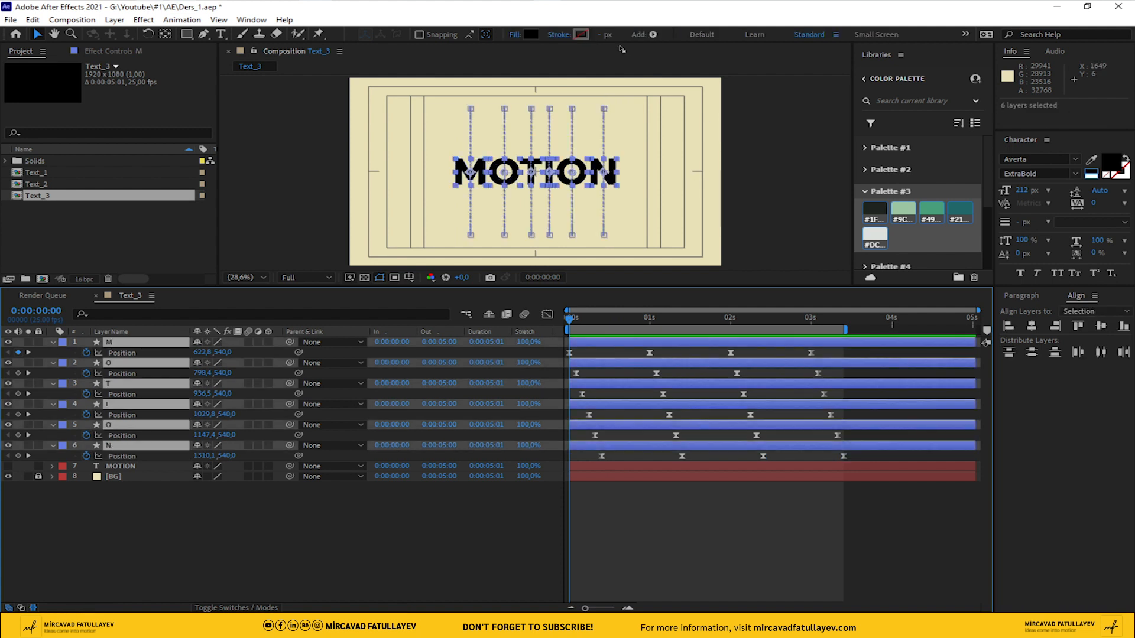
pyautogui.click(604, 34)
pyautogui.write('8')
pyautogui.press('Return')
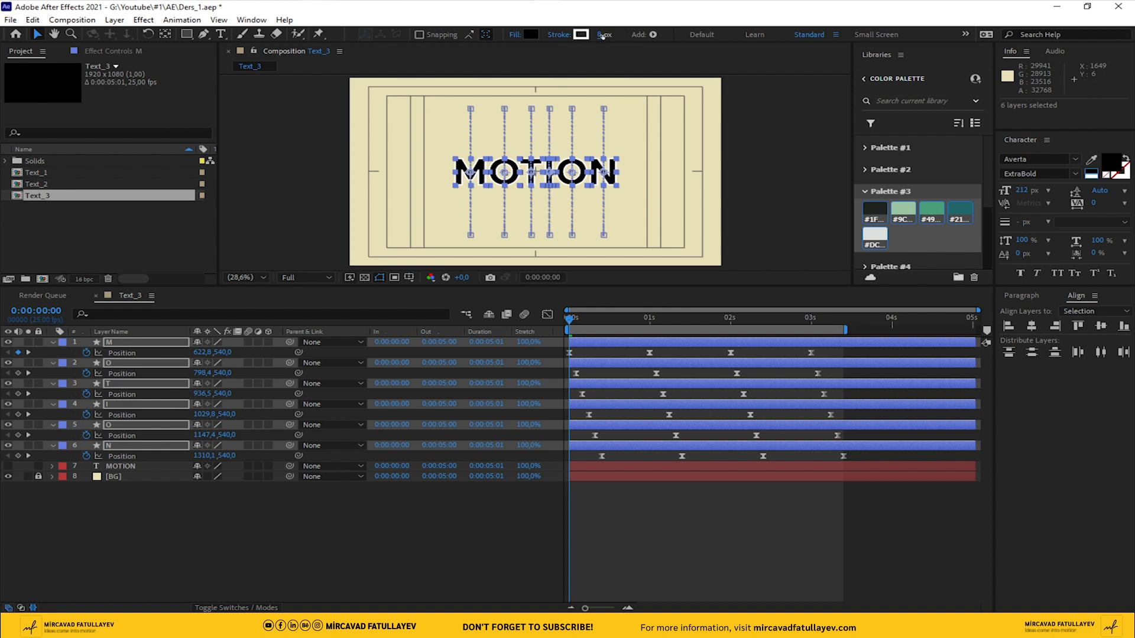
pyautogui.click(742, 390)
pyautogui.press('space')
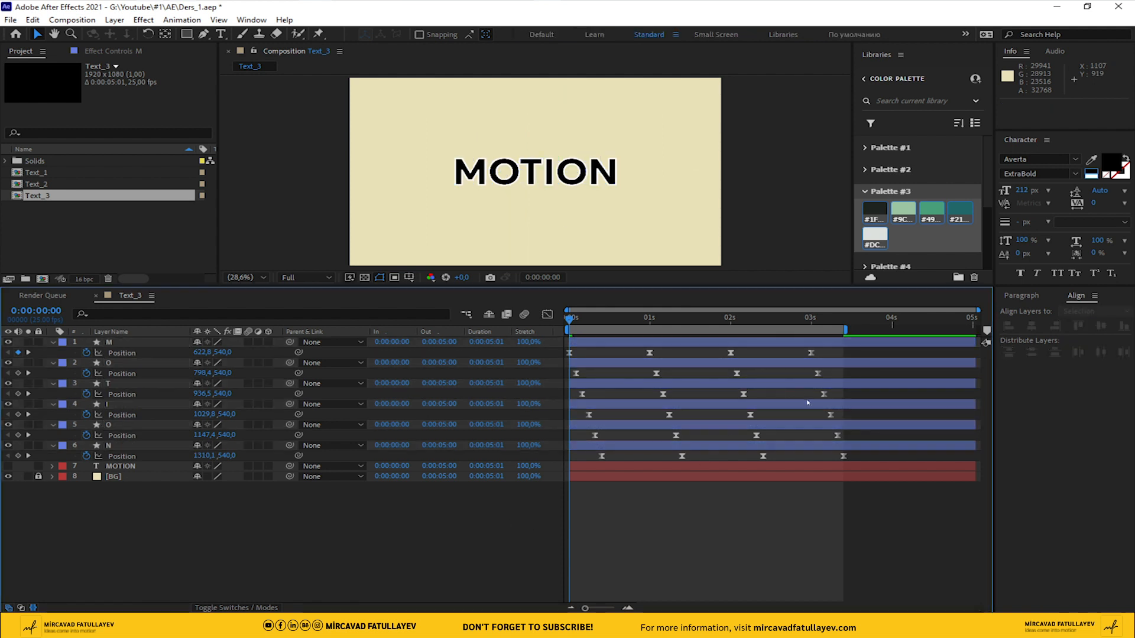
pyautogui.press('space')
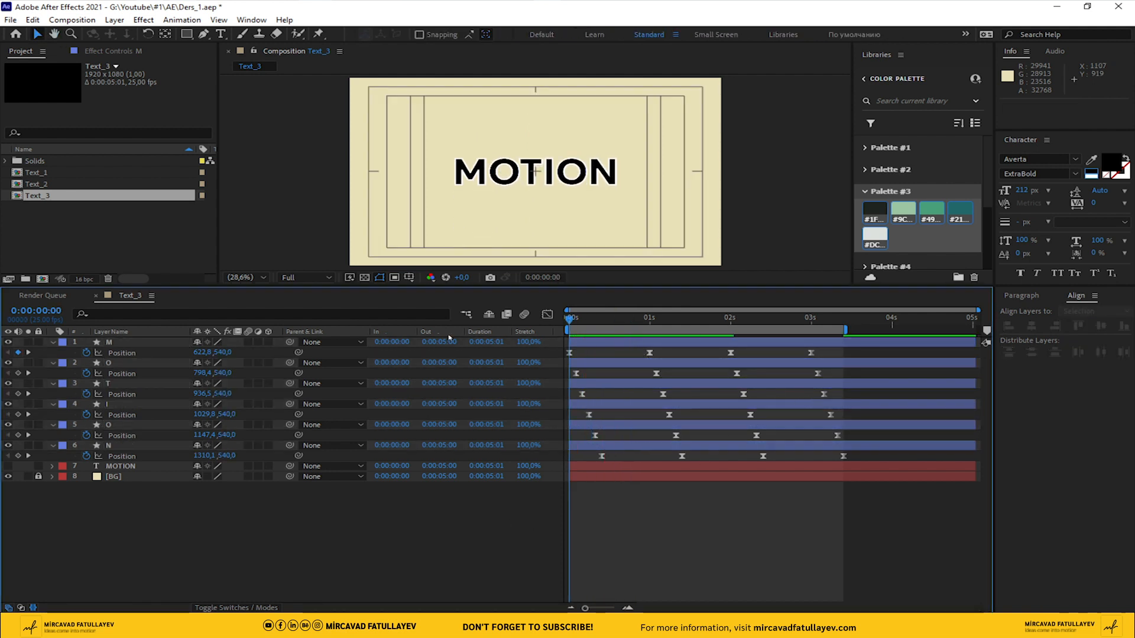
# Enable motion blur for the six letter layers and pre-compose them into a composition named Motion
pyautogui.moveTo(247, 340); pyautogui.dragTo(248, 446)
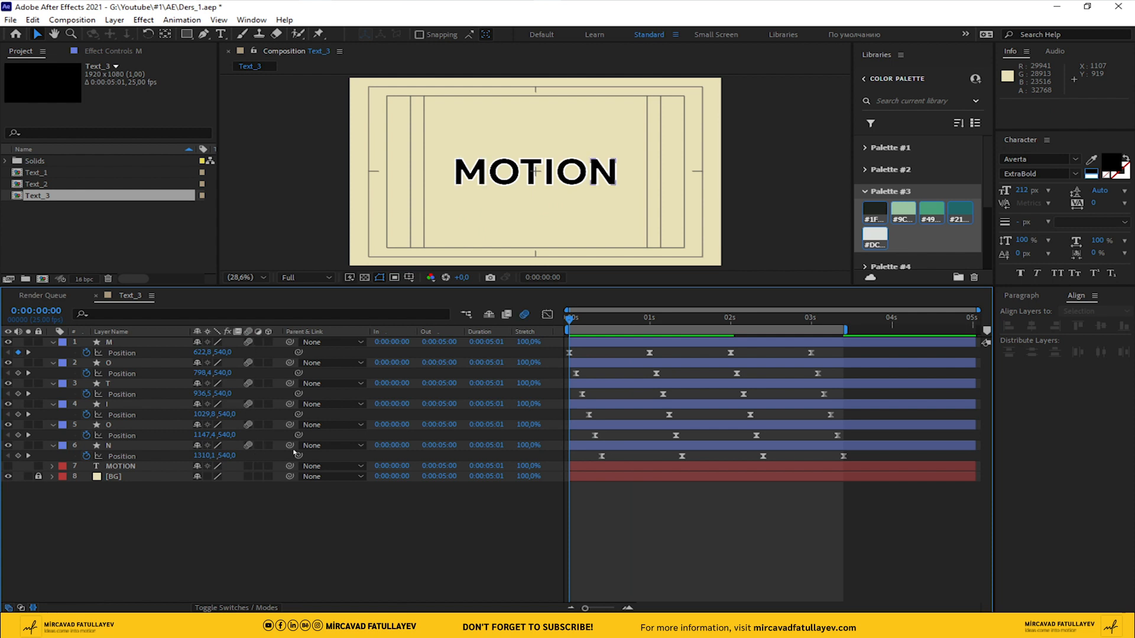
pyautogui.click(108, 445)
pyautogui.keyDown('shift'); pyautogui.click(110, 342); pyautogui.keyUp('shift')
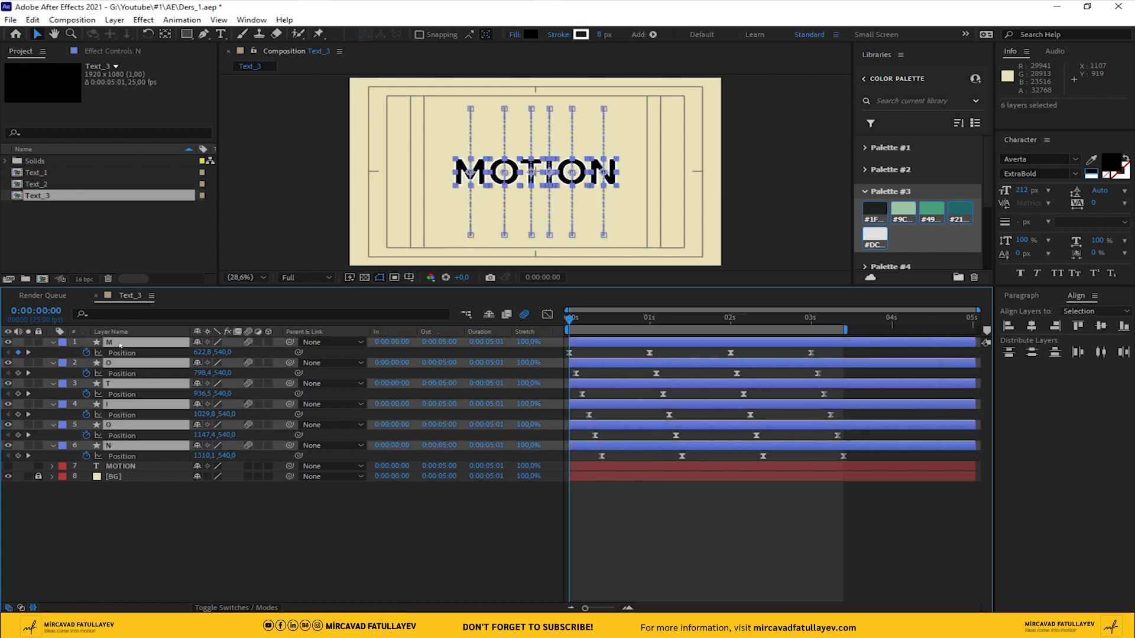
pyautogui.rightClick(118, 343)
pyautogui.click(217, 545)
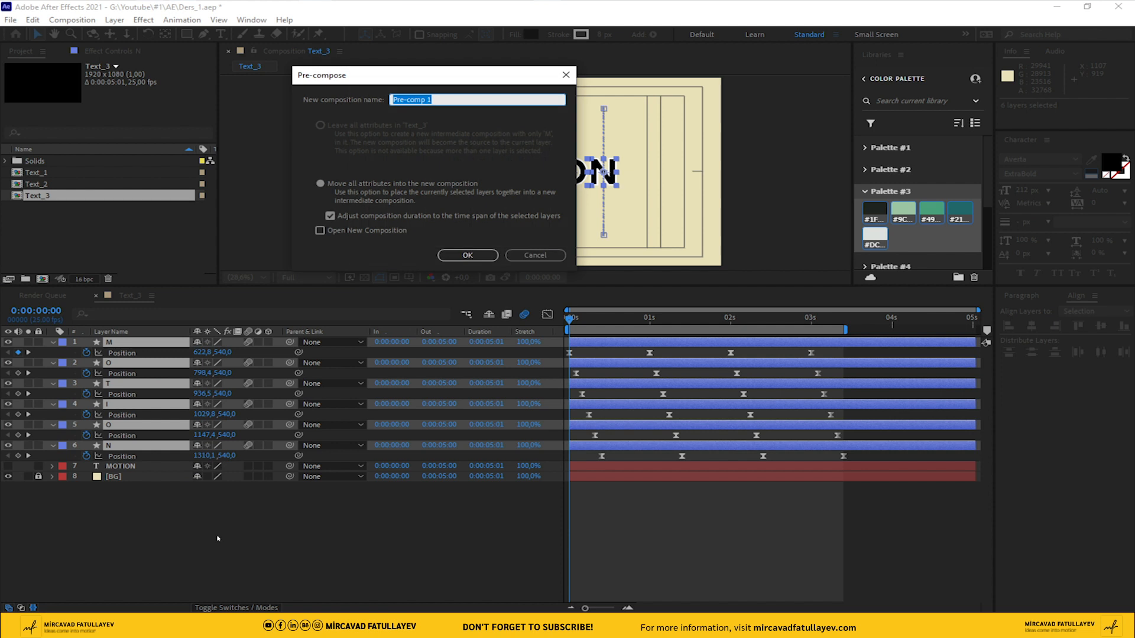
pyautogui.write('Motion')
pyautogui.press('Return')
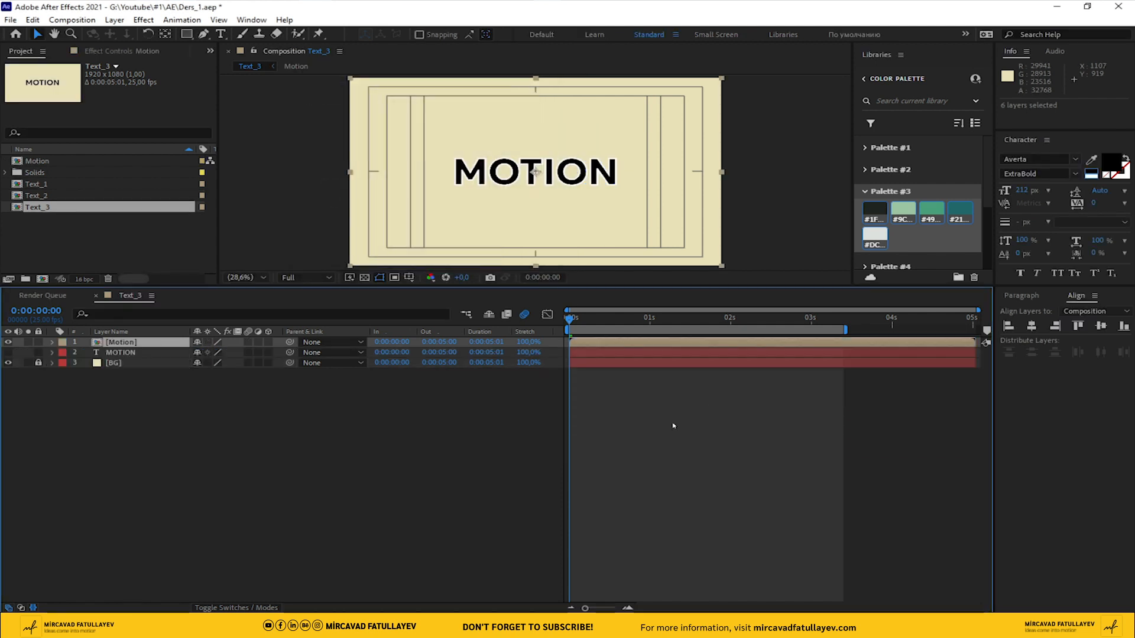
# Open the Motion composition and trim it to a work area ending at the N layer's last Position keyframe, 0:00:03:10
pyautogui.moveTo(678, 320); pyautogui.dragTo(830, 326)
pyautogui.doubleClick(771, 343)
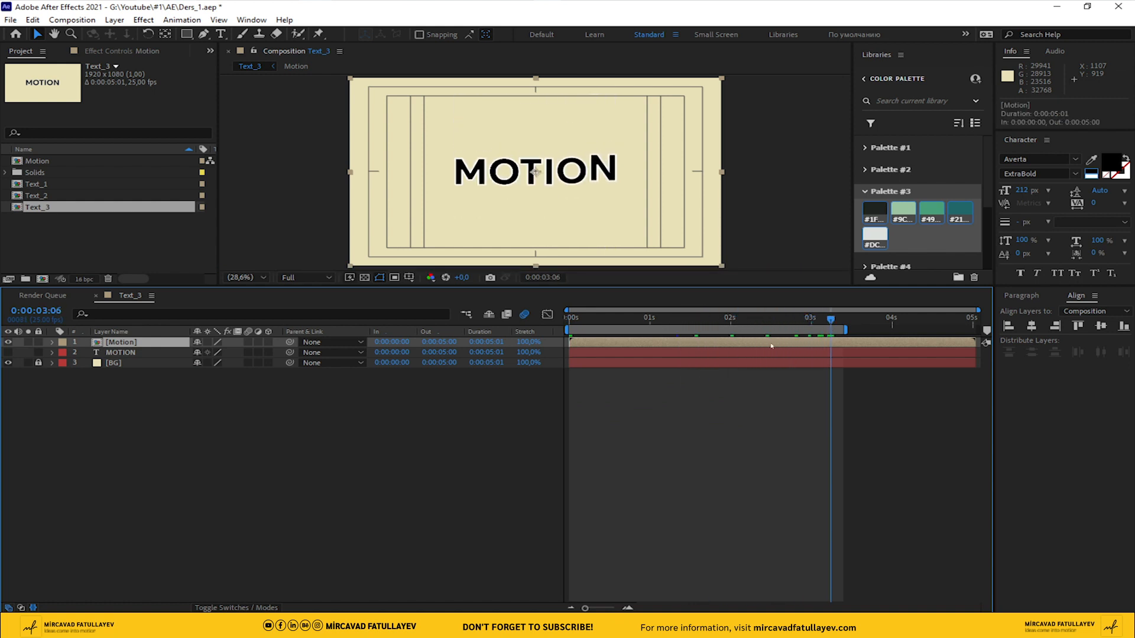
pyautogui.moveTo(131, 450); pyautogui.dragTo(94, 338)
pyautogui.press('p')
pyautogui.moveTo(831, 320); pyautogui.dragTo(843, 321)
pyautogui.rightClick(839, 328)
pyautogui.click(925, 362)
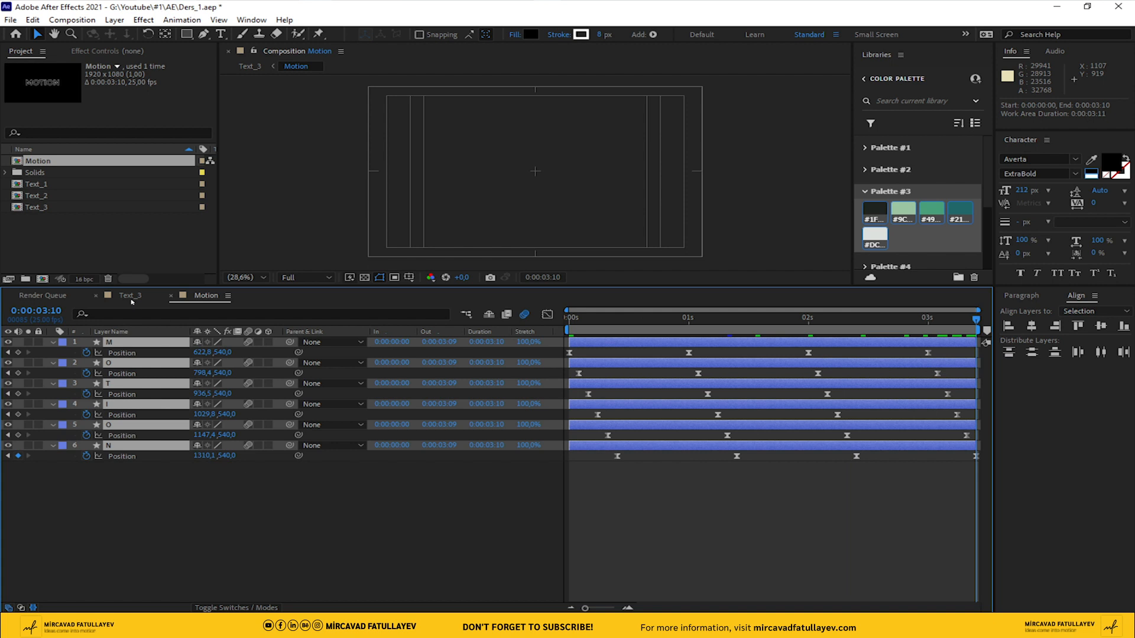
# Return to the start of Text_3 and apply the Tint effect to the Motion layer
pyautogui.click(131, 299)
pyautogui.moveTo(808, 324); pyautogui.dragTo(518, 340)
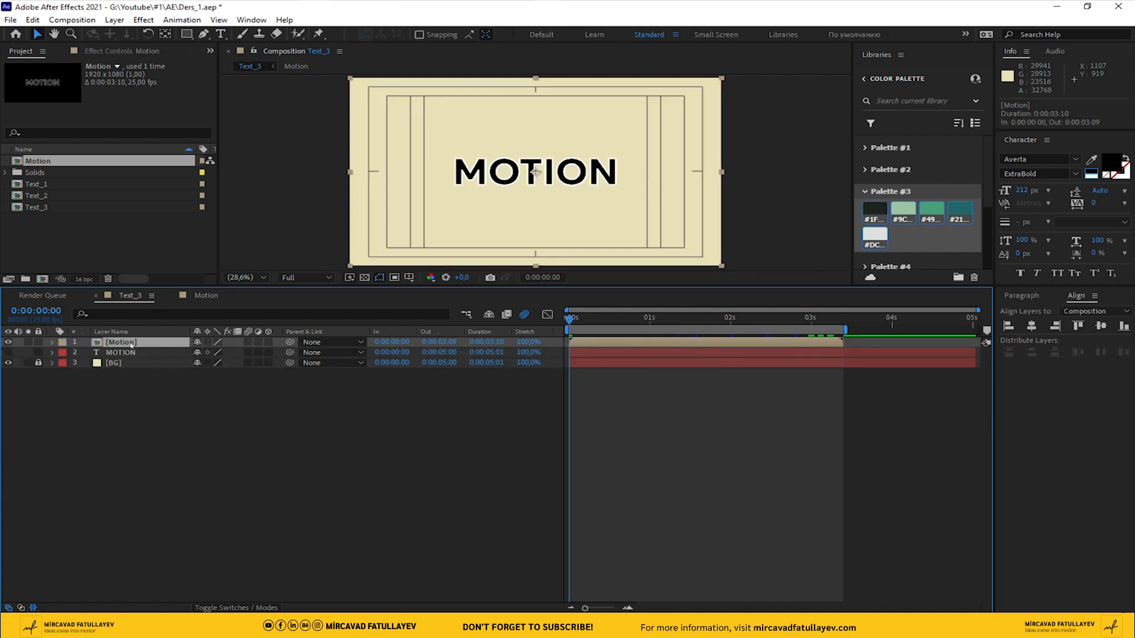
pyautogui.hotkey('ctrl', 'space')
pyautogui.write('tin')
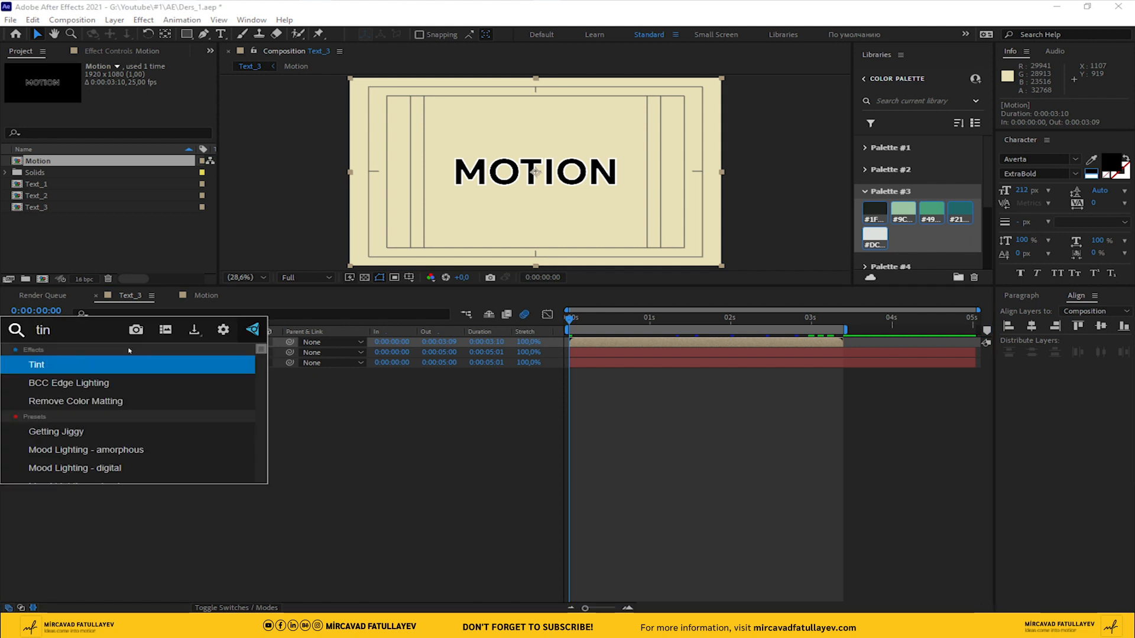
pyautogui.press('Return')
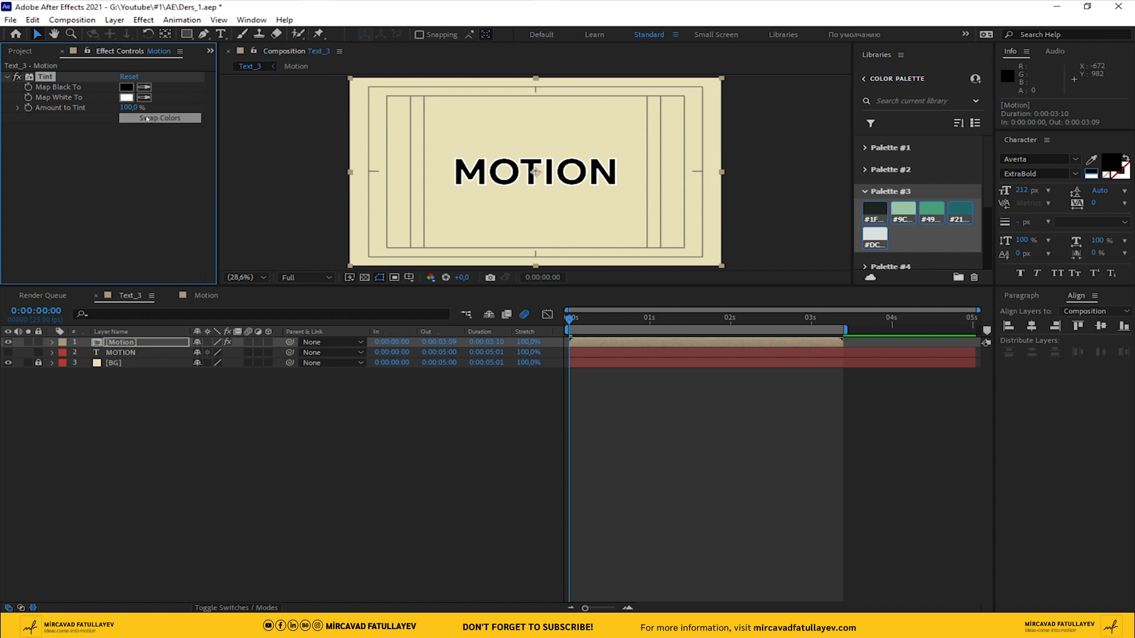
# Map the Tint's black to Palette #3's dark teal (#21…) and its white to the near-black swatch (#1F…)
pyautogui.click(143, 87)
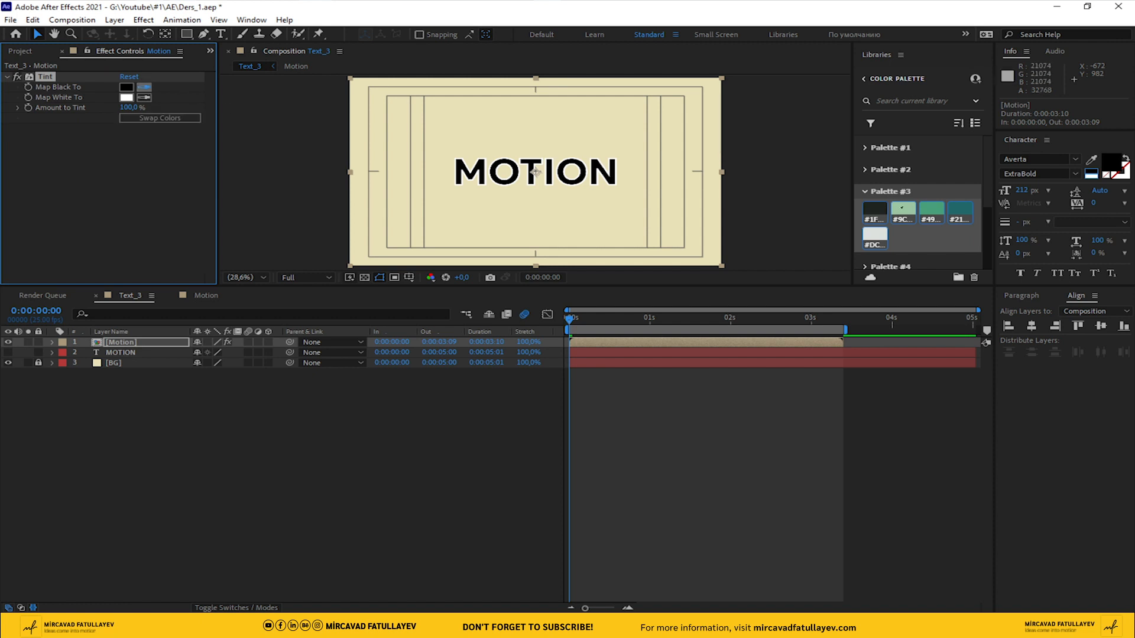
pyautogui.click(961, 204)
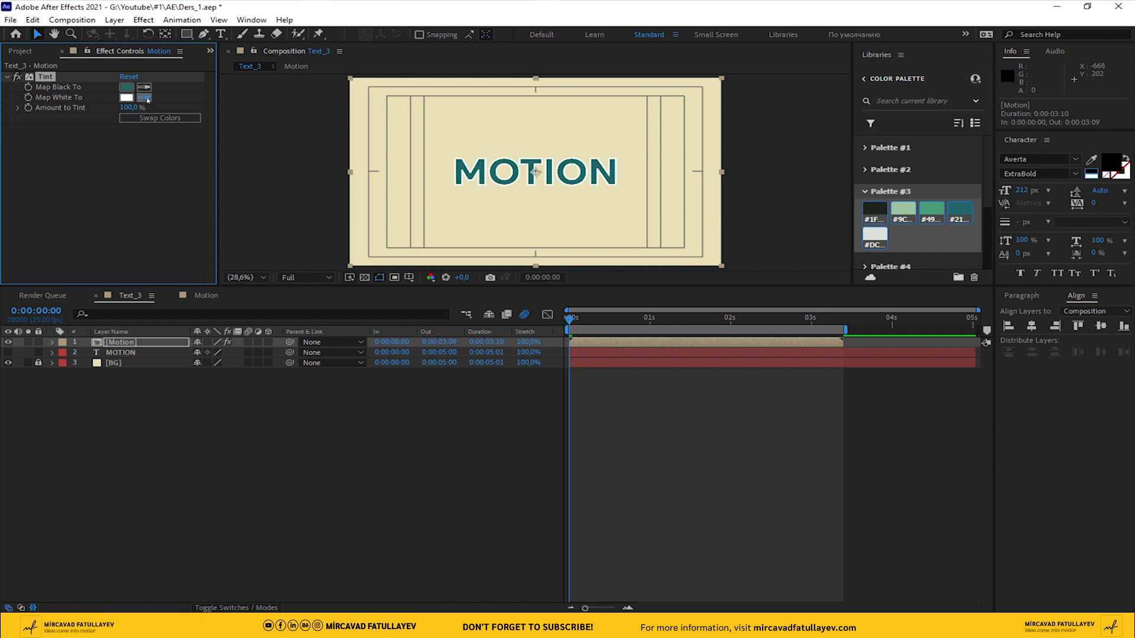
pyautogui.click(870, 211)
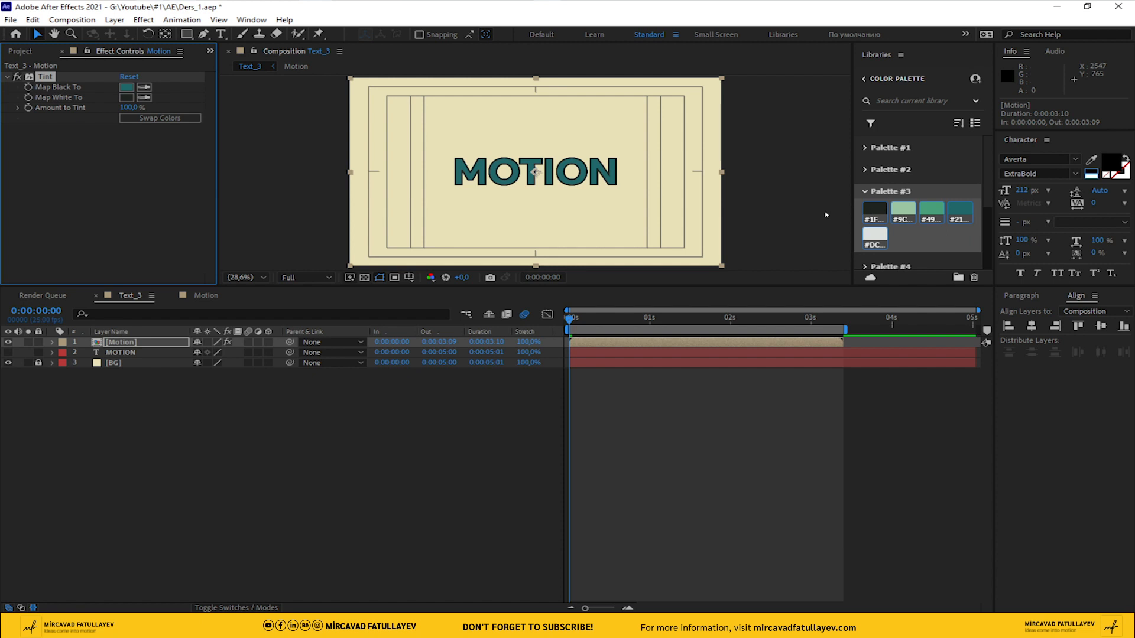
pyautogui.click(263, 410)
# Duplicate the Motion layer and map the copy's Tint black to the medium green swatch (#49…) of Palette #3
pyautogui.click(121, 342)
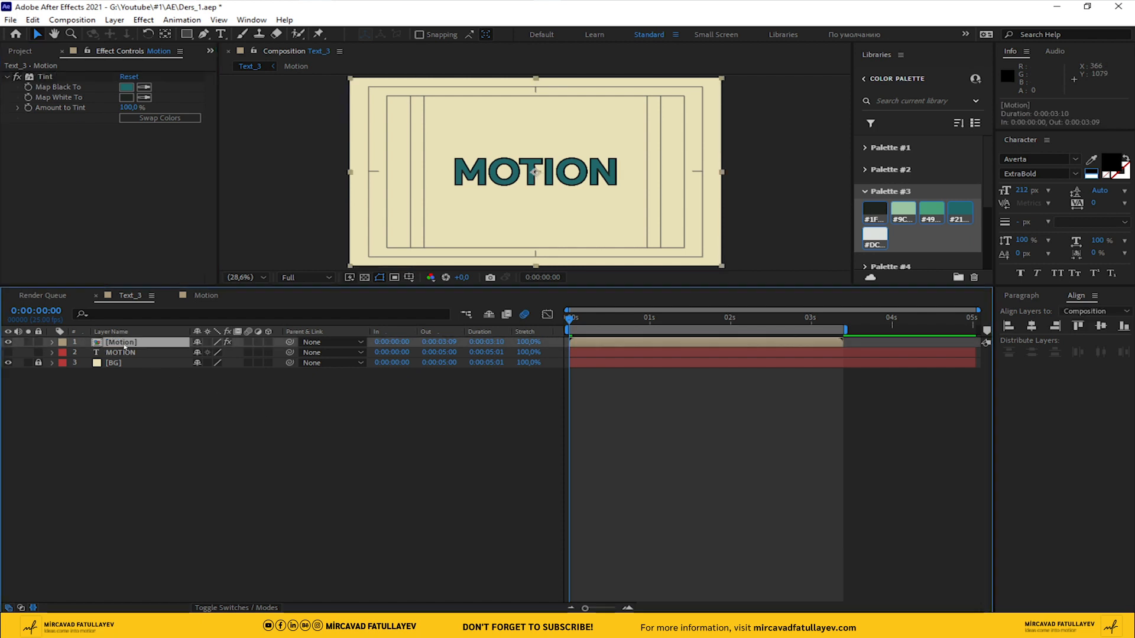
pyautogui.hotkey('ctrl', 'd')
pyautogui.click(144, 88)
pyautogui.click(931, 209)
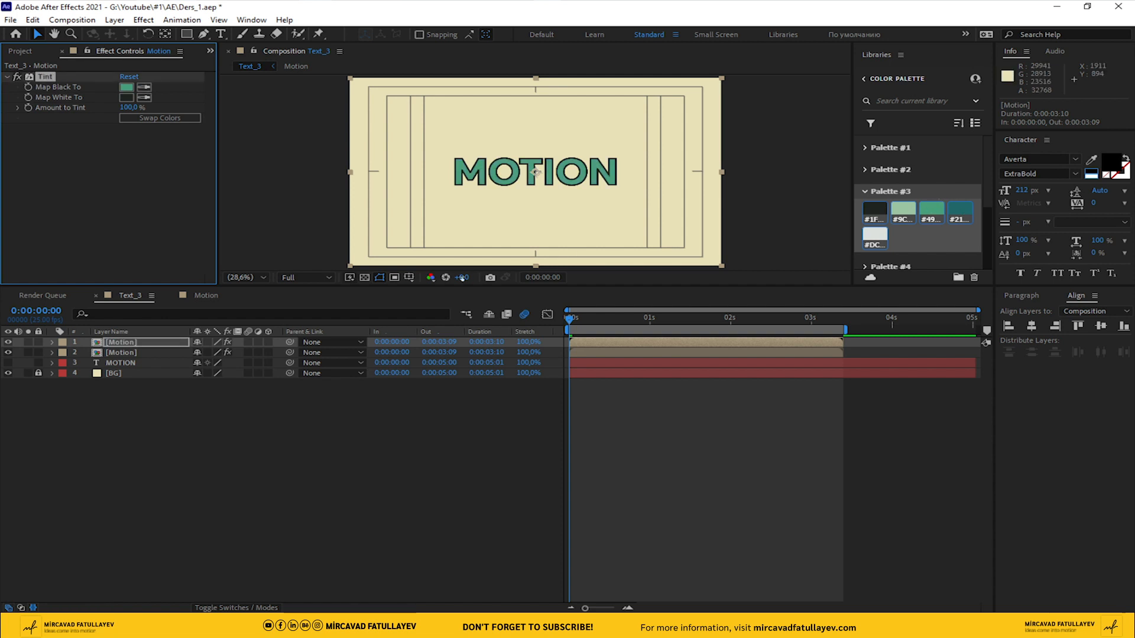
# Duplicate the topmost Motion layer and map the new copy's Tint black to the light green swatch (#9C…)
pyautogui.click(121, 343)
pyautogui.hotkey('ctrl', 'd')
pyautogui.click(145, 88)
pyautogui.click(898, 211)
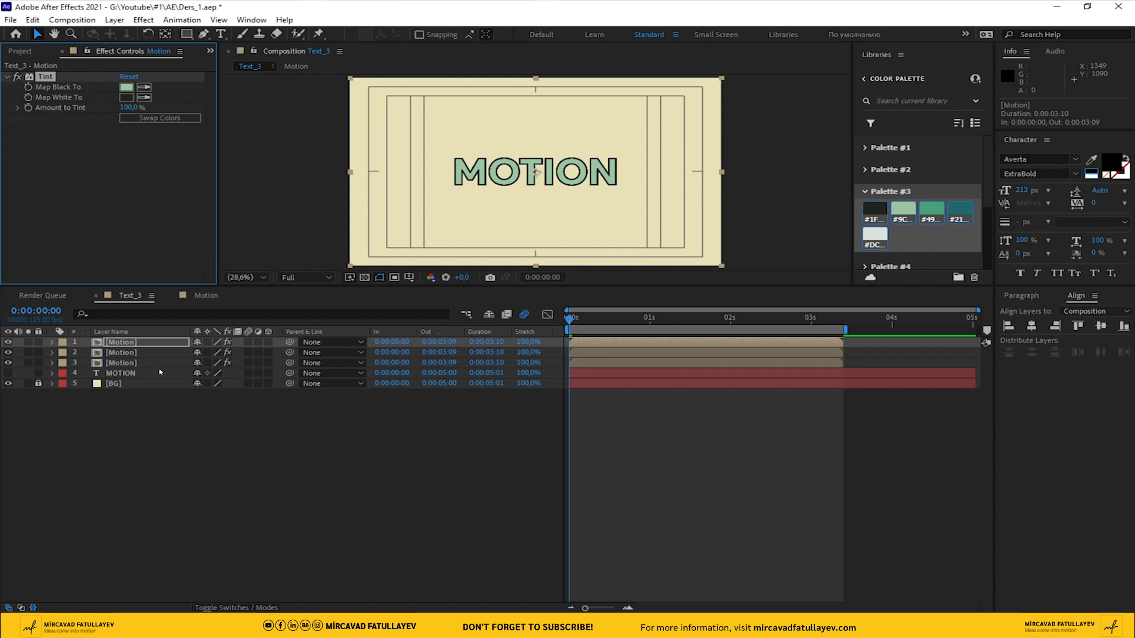
# Make a fourth Motion layer from the light green copy and map its Tint black to the off-white swatch (#DC…)
pyautogui.click(138, 342)
pyautogui.hotkey('ctrl', 'd')
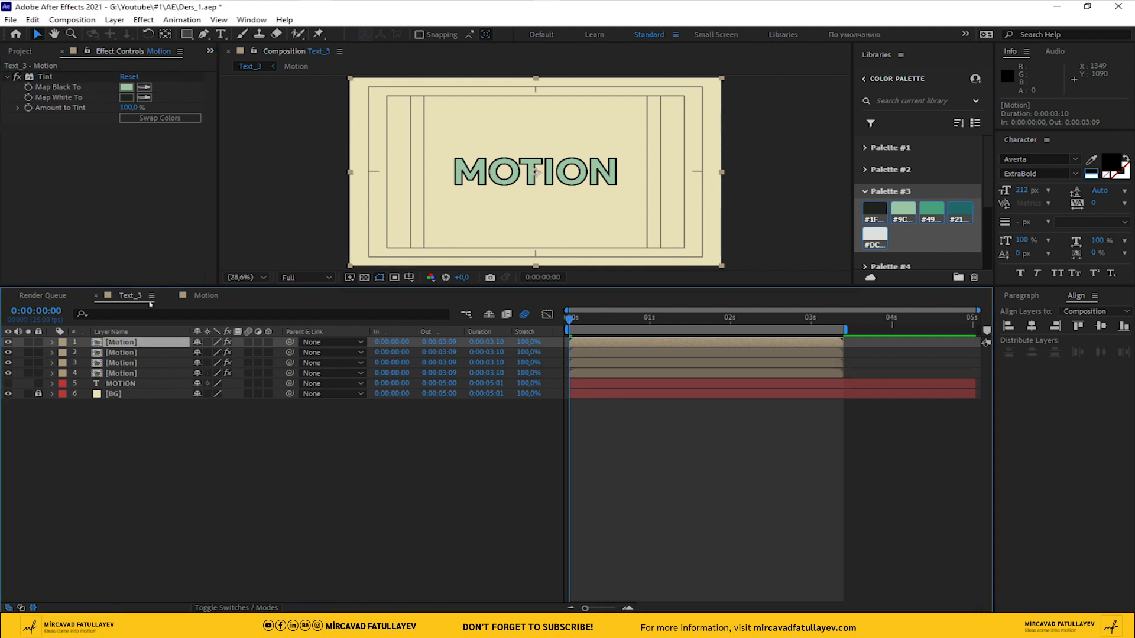
pyautogui.click(145, 89)
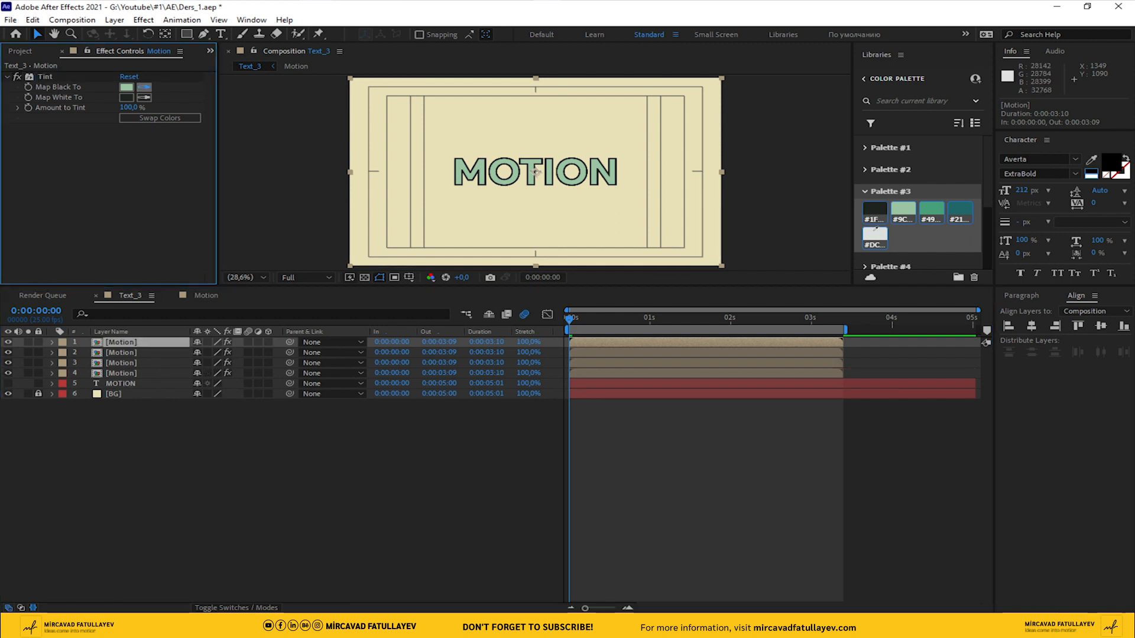
pyautogui.click(875, 234)
pyautogui.click(628, 473)
# Shift the second Motion layer, the light green one, to start at frame 2
pyautogui.moveTo(573, 322); pyautogui.dragTo(527, 329)
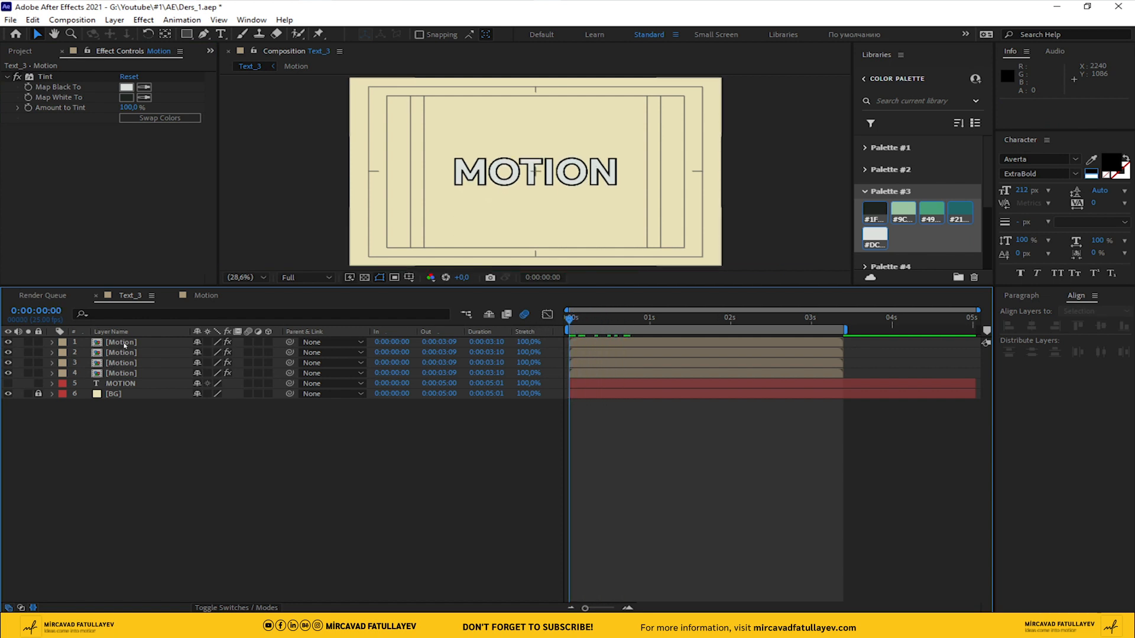
pyautogui.press('pagedown')
pyautogui.press('pagedown')
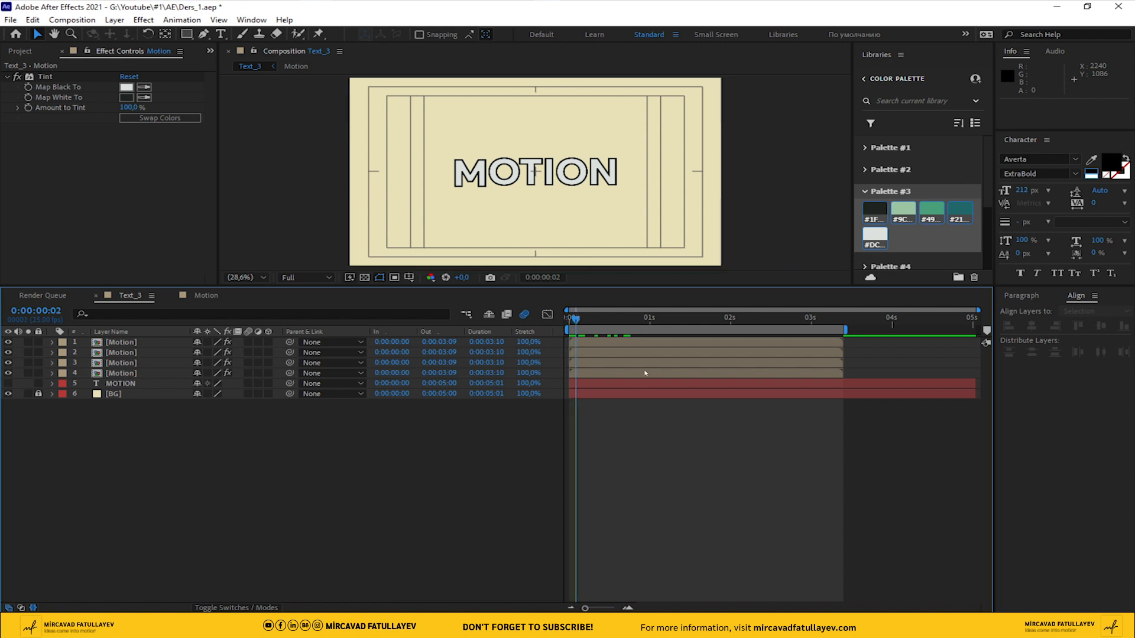
pyautogui.click(590, 354)
pyautogui.moveTo(596, 356); pyautogui.dragTo(593, 362)
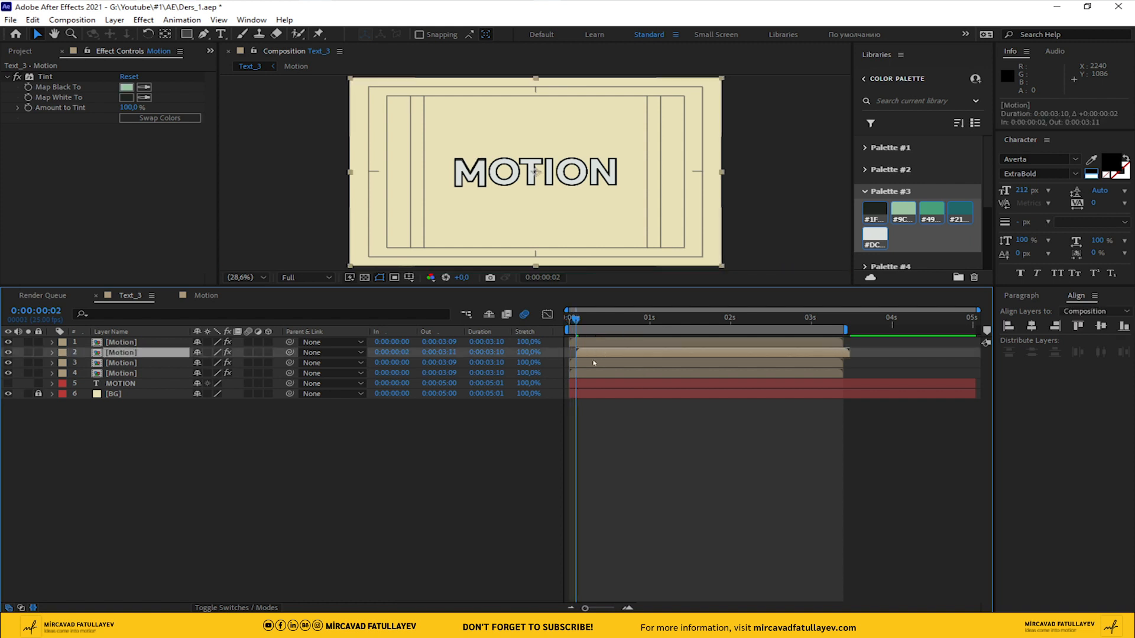
# Shift the third Motion layer, the medium green one, to start at frame 4
pyautogui.press('pagedown')
pyautogui.press('pagedown')
pyautogui.click(584, 365)
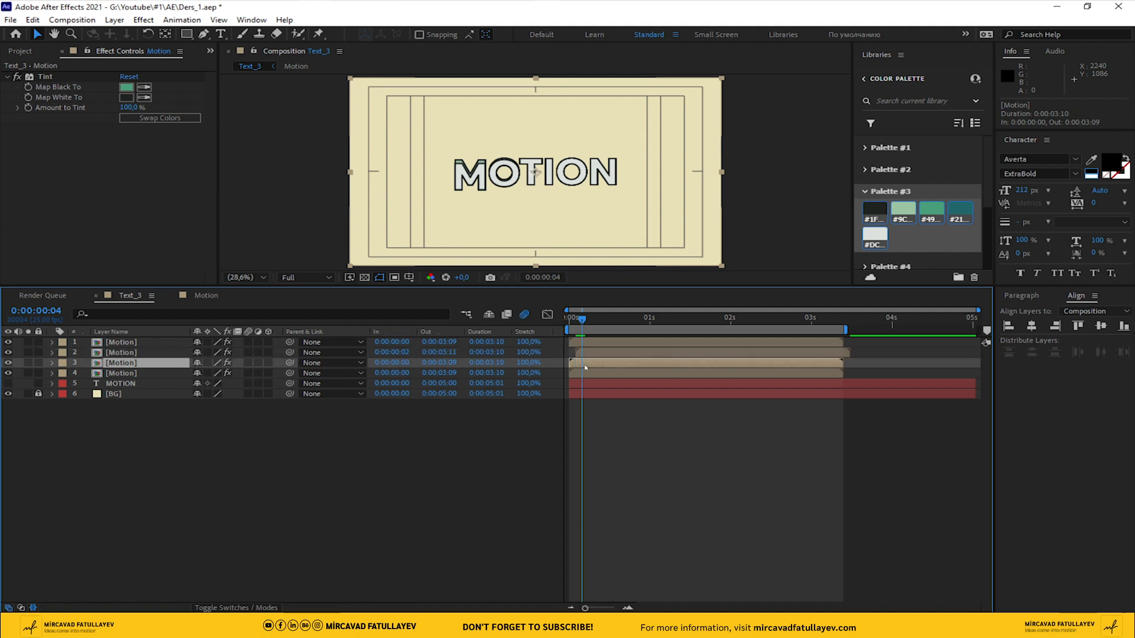
pyautogui.moveTo(582, 368); pyautogui.dragTo(602, 370)
# Shift the fourth Motion layer, the dark teal one, to start at frame 6 and preview the composition from the start
pyautogui.press('pagedown')
pyautogui.press('pagedown')
pyautogui.click(581, 376)
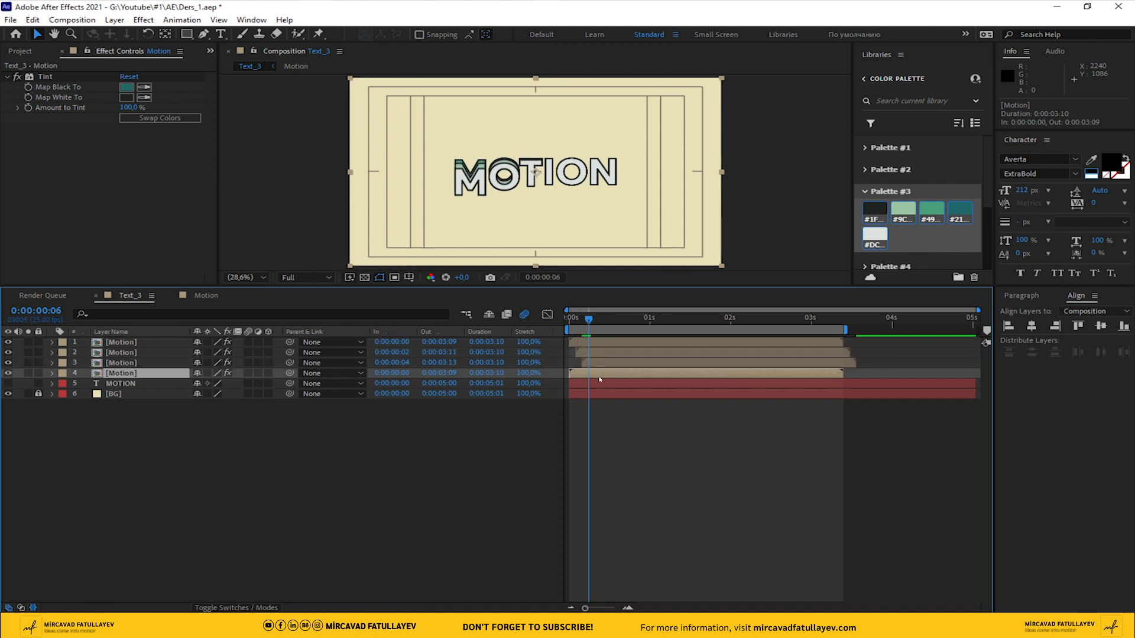
pyautogui.moveTo(580, 376); pyautogui.dragTo(613, 378)
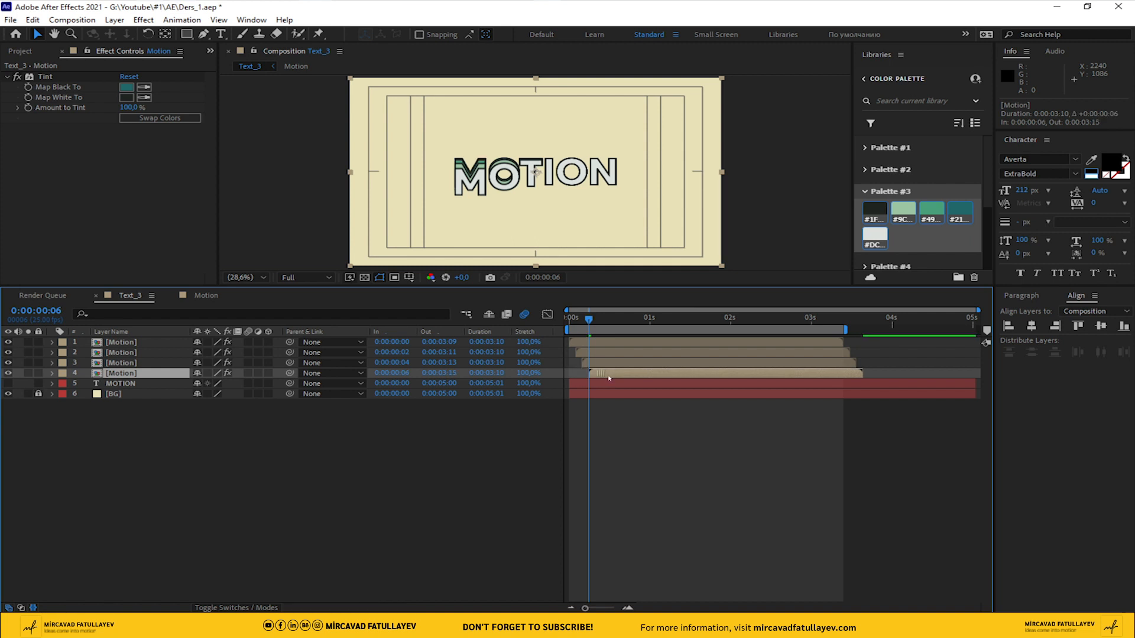
pyautogui.moveTo(589, 322); pyautogui.dragTo(568, 322)
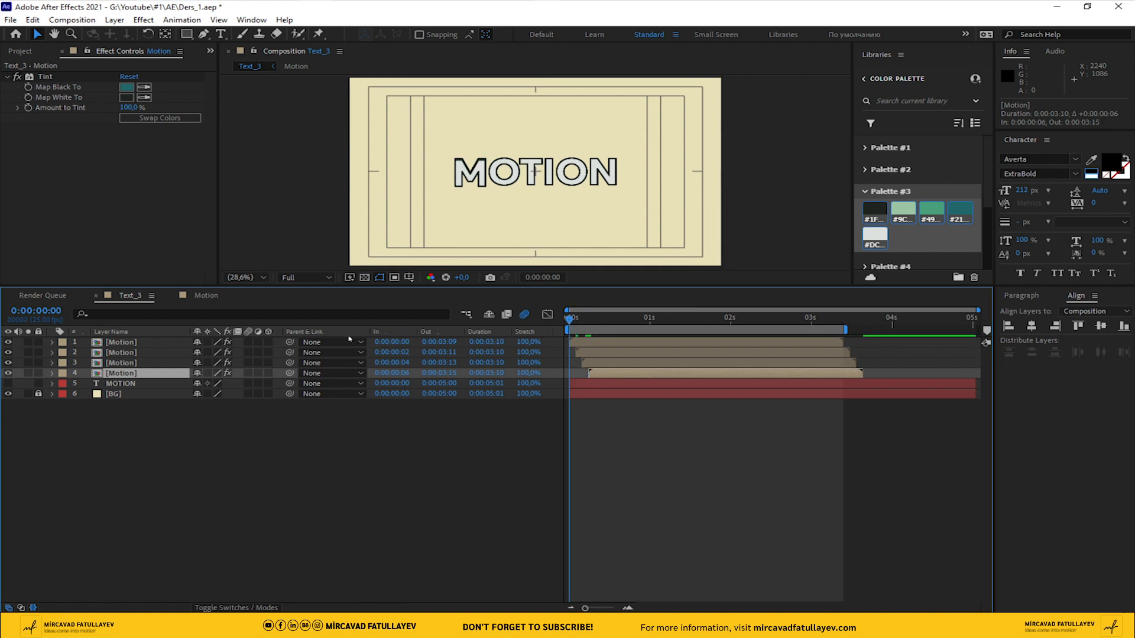
pyautogui.press('space')
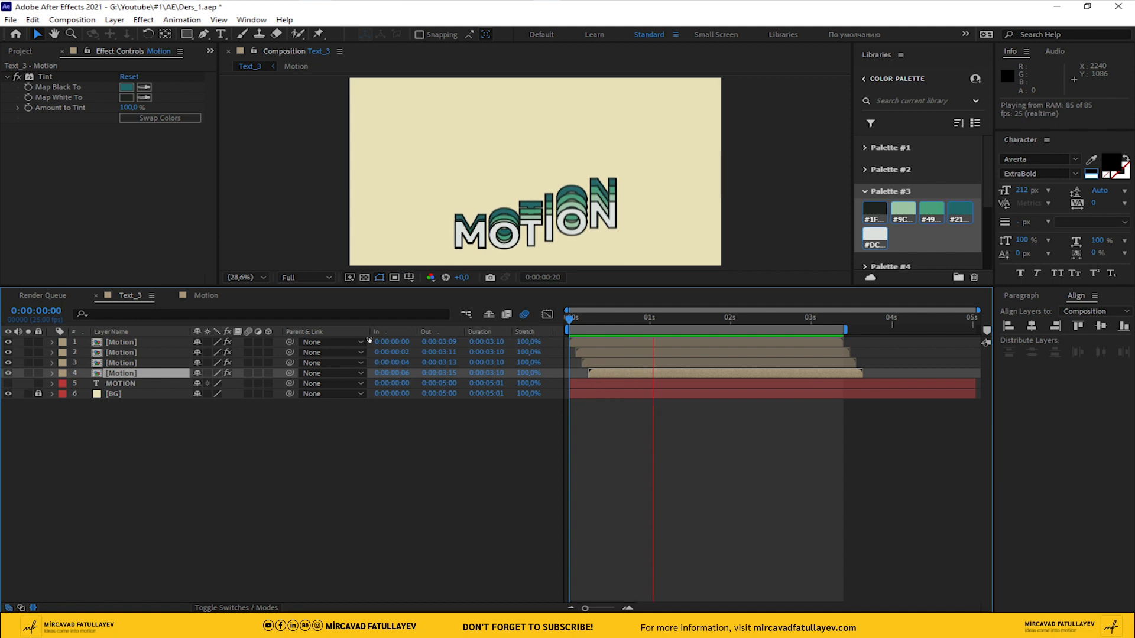
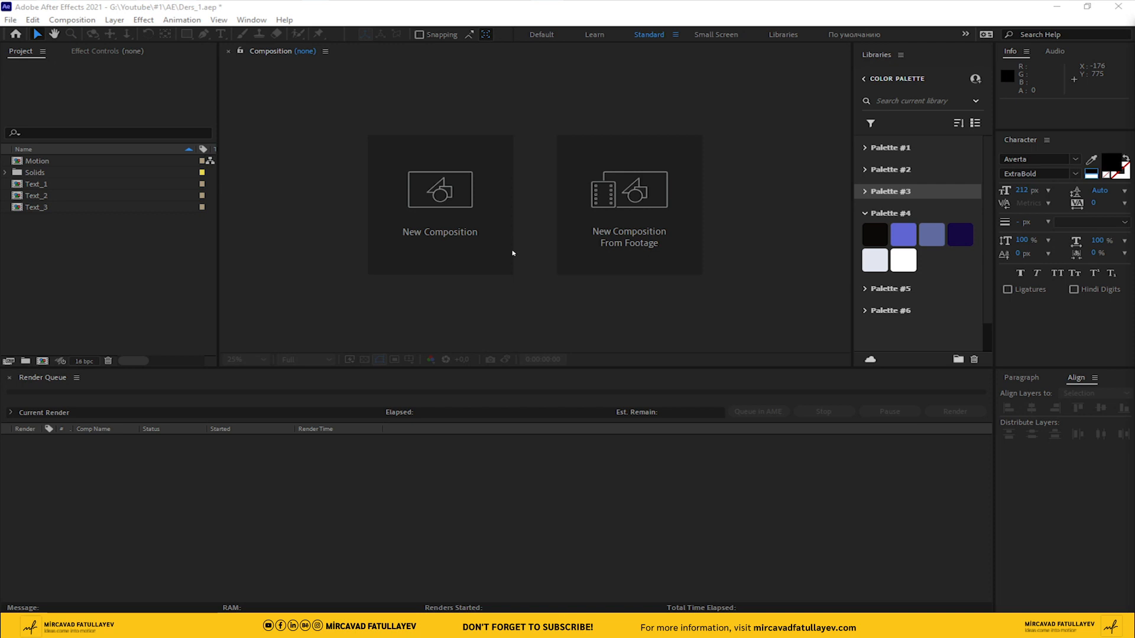
# Create a new 1920 x 1080, 25 fps composition named Text_4
pyautogui.click(73, 19)
pyautogui.click(84, 34)
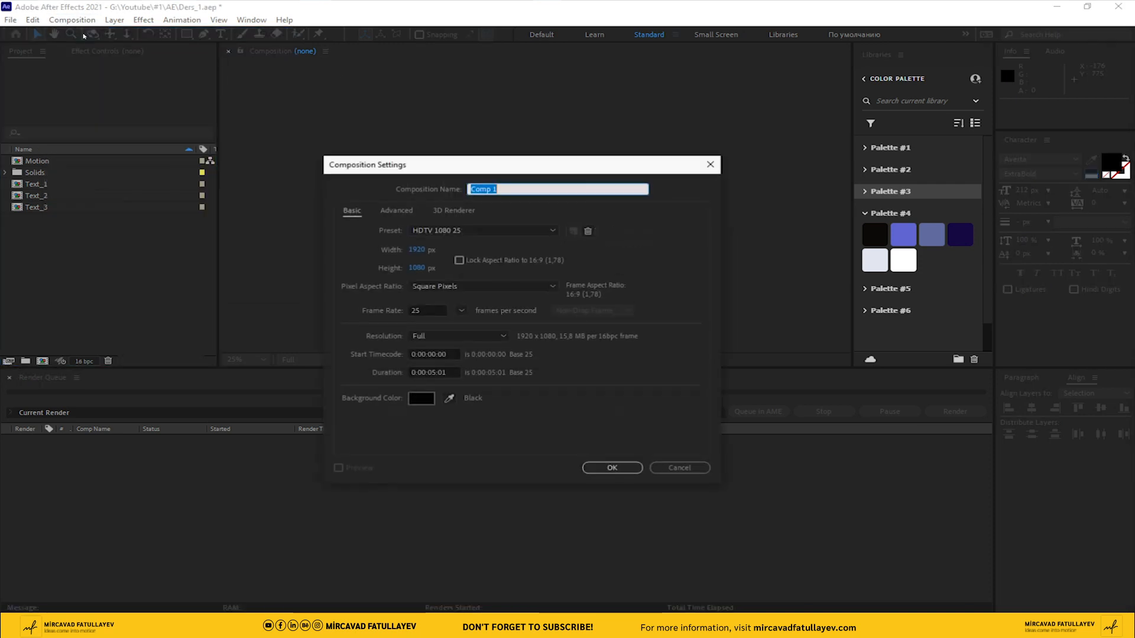
pyautogui.write('Text_4')
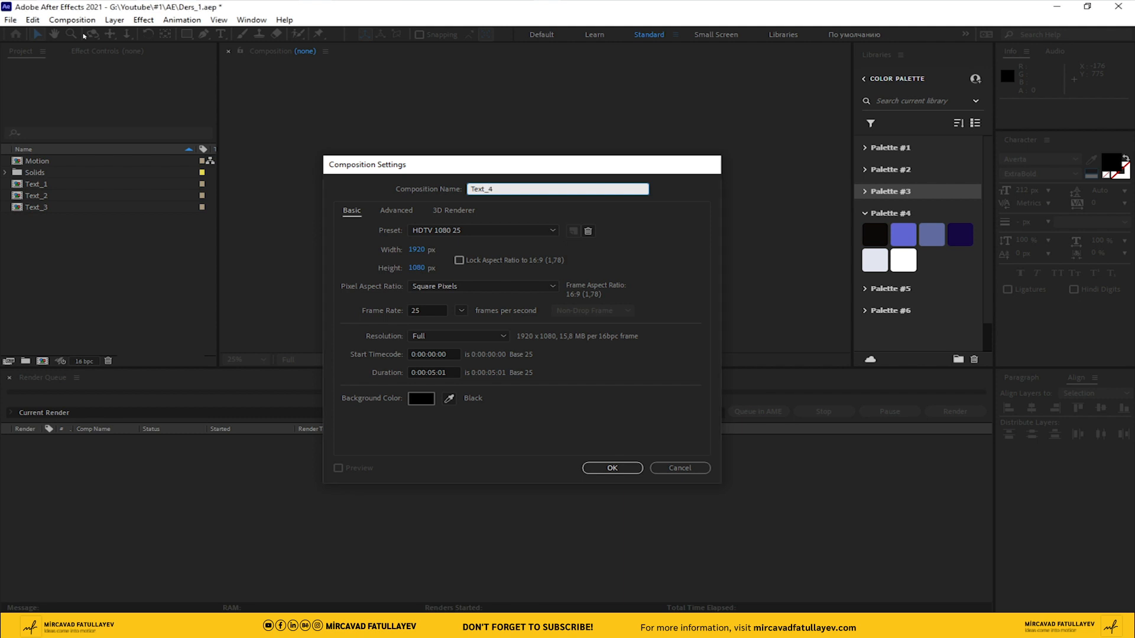
pyautogui.press('Return')
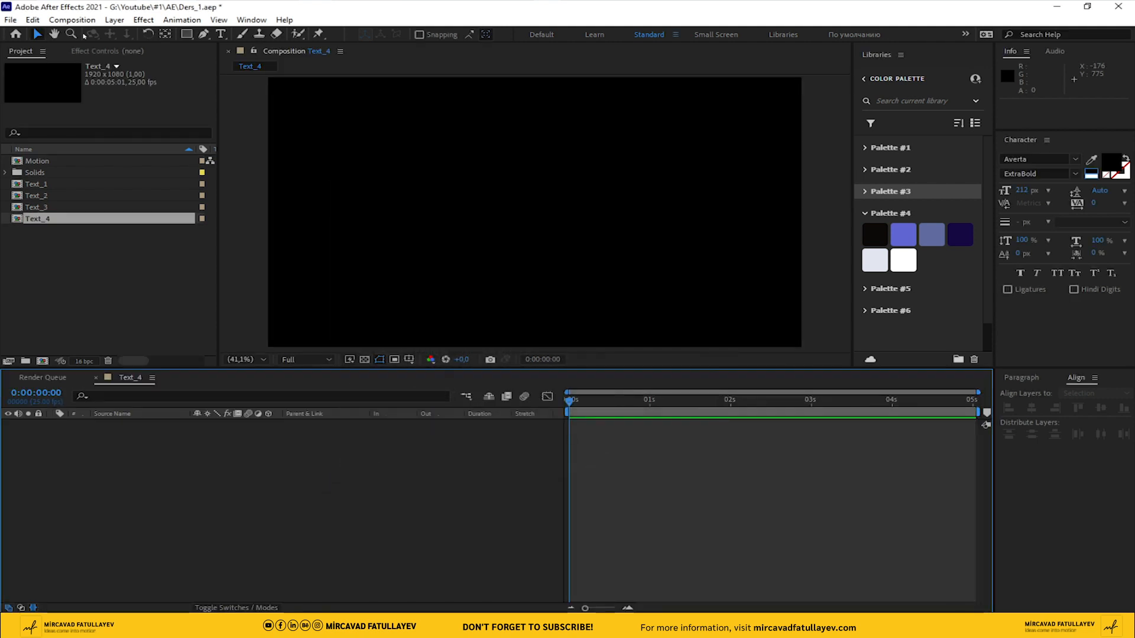
# Add a solid named BG in the white swatch of Palette #4 and lock its layer
pyautogui.rightClick(380, 446)
pyautogui.moveTo(393, 451)
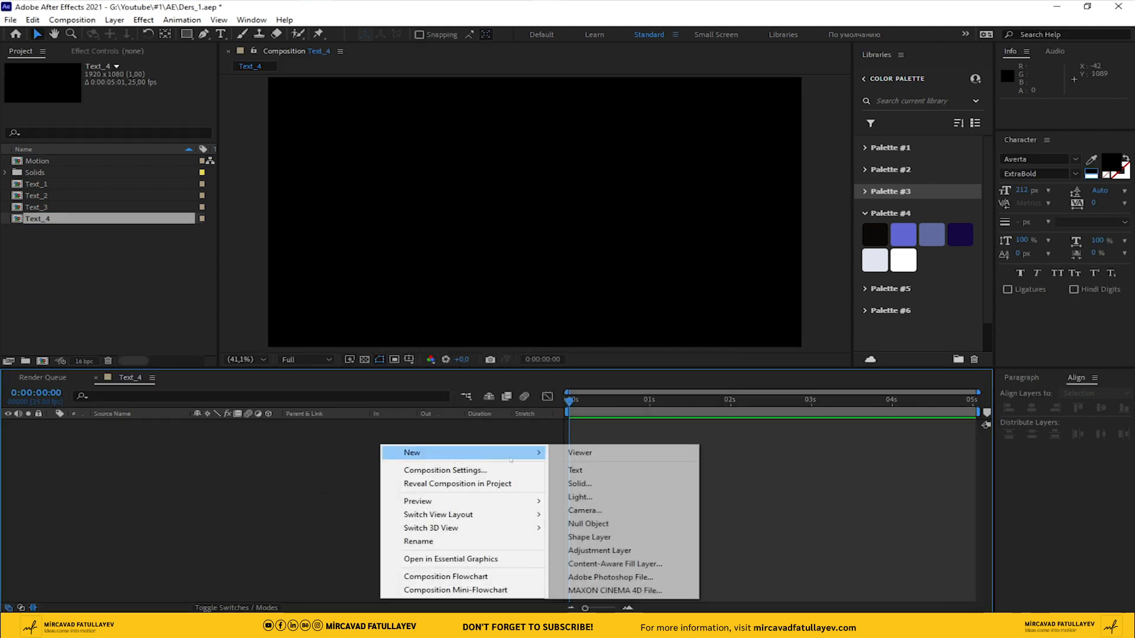
pyautogui.click(576, 481)
pyautogui.write('BG')
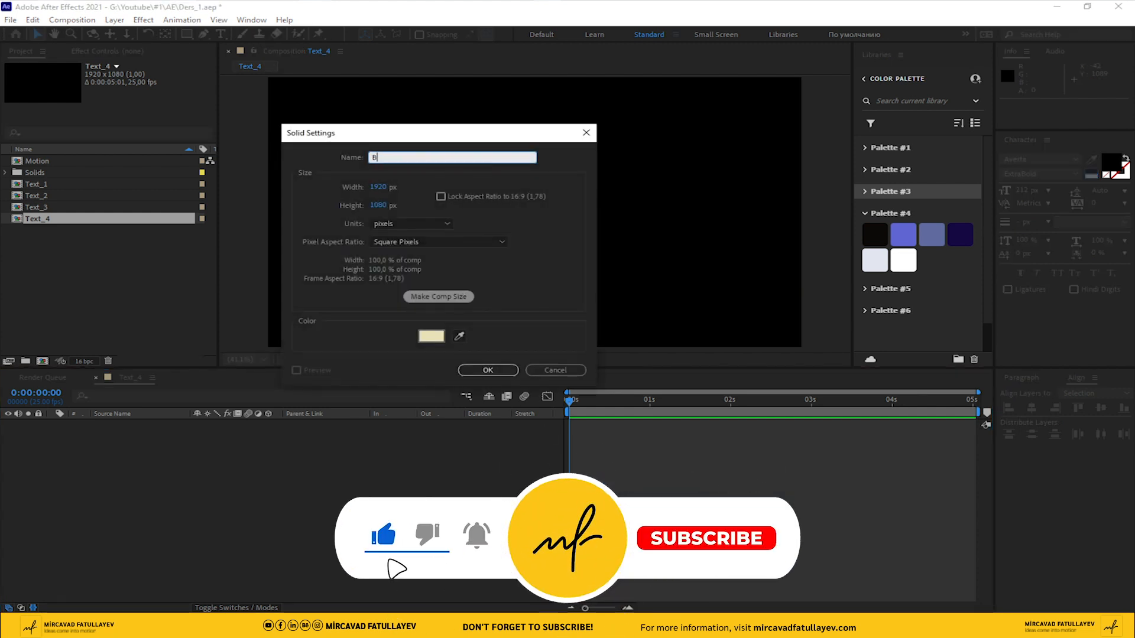
pyautogui.click(458, 335)
pyautogui.click(903, 260)
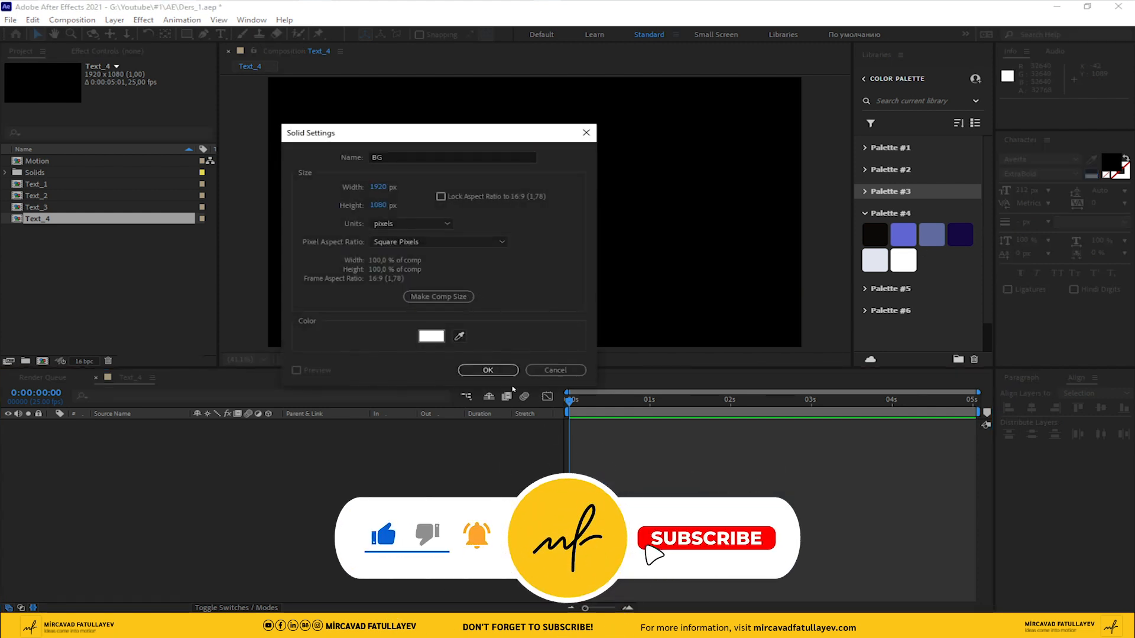
pyautogui.click(488, 370)
pyautogui.click(38, 424)
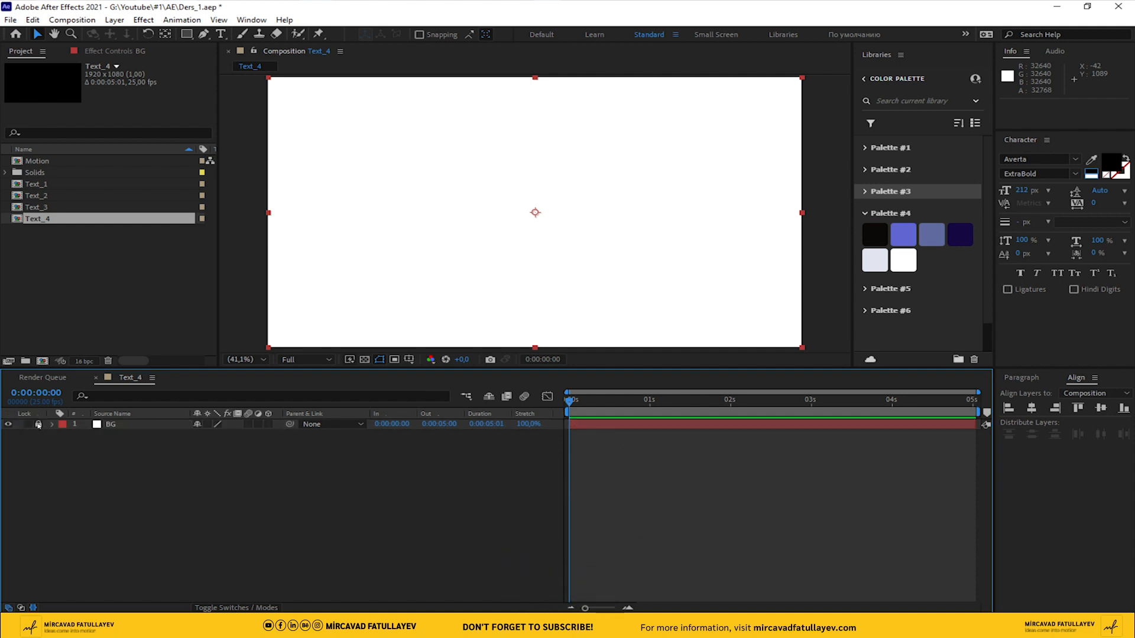
# Add the text MOTION in black and centre it horizontally and vertically in the composition
pyautogui.click(227, 33)
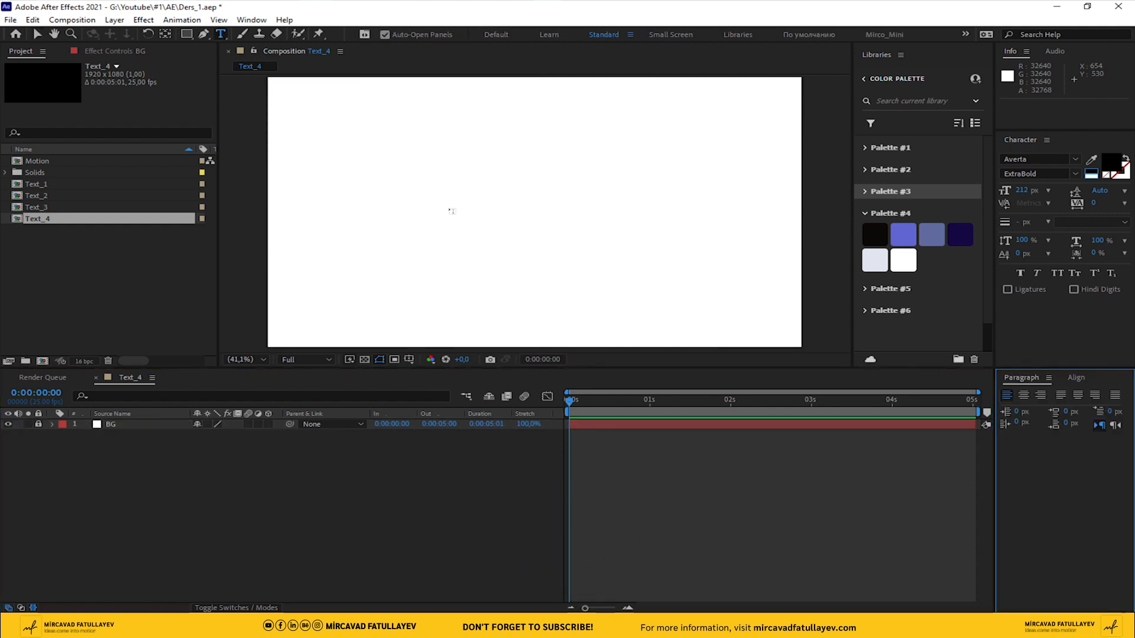
pyautogui.click(448, 205)
pyautogui.write('MOTION')
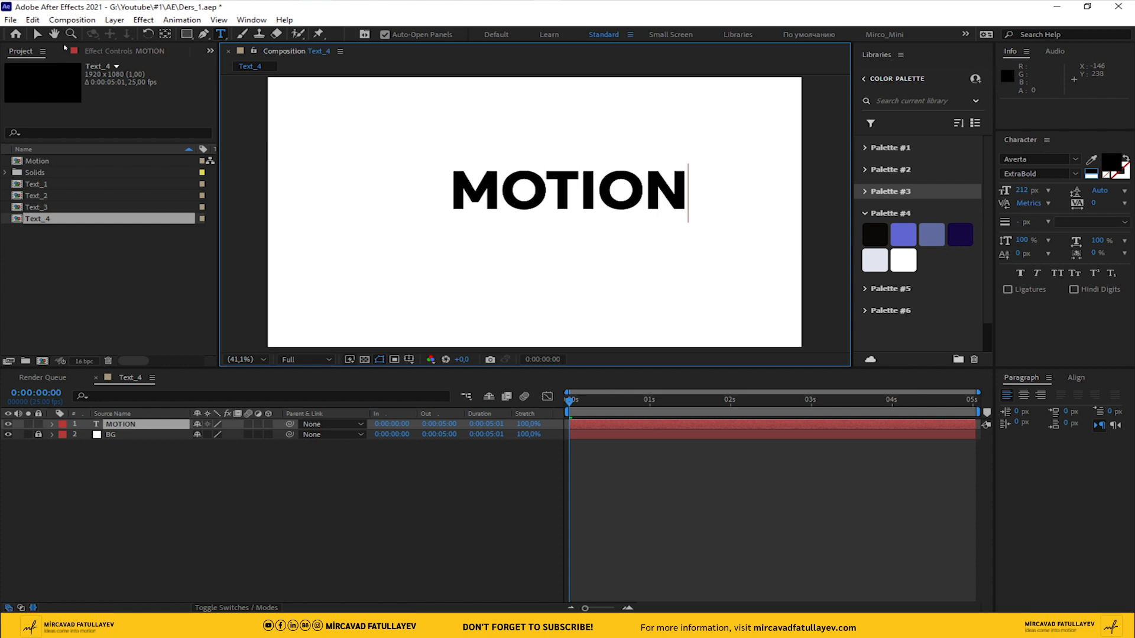
pyautogui.click(36, 34)
pyautogui.click(1076, 379)
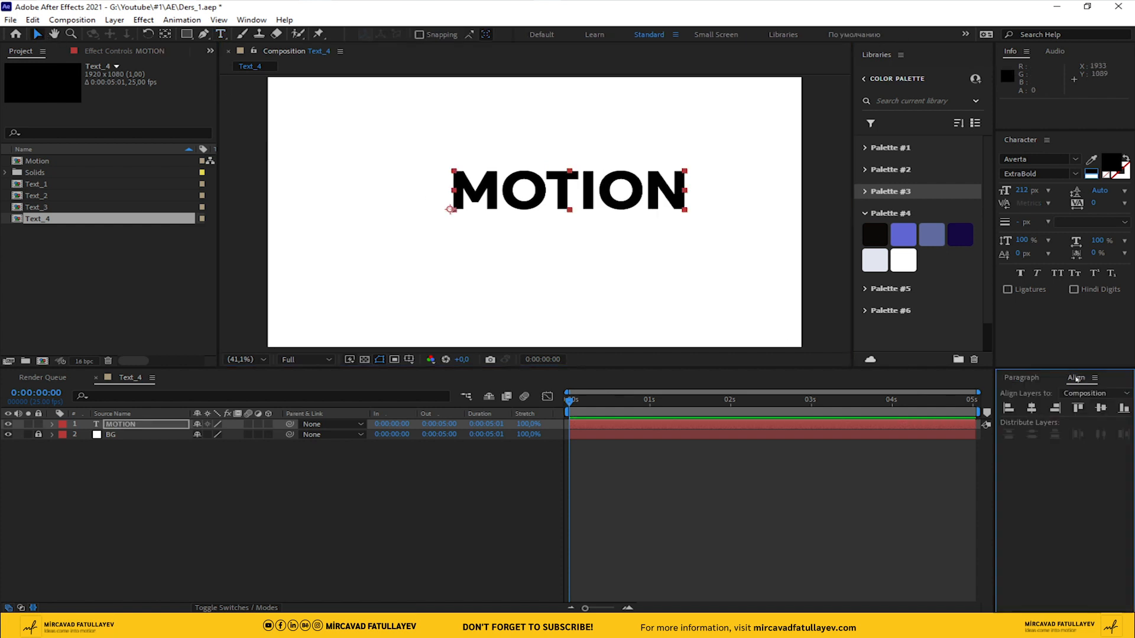
pyautogui.click(1031, 407)
pyautogui.click(1101, 408)
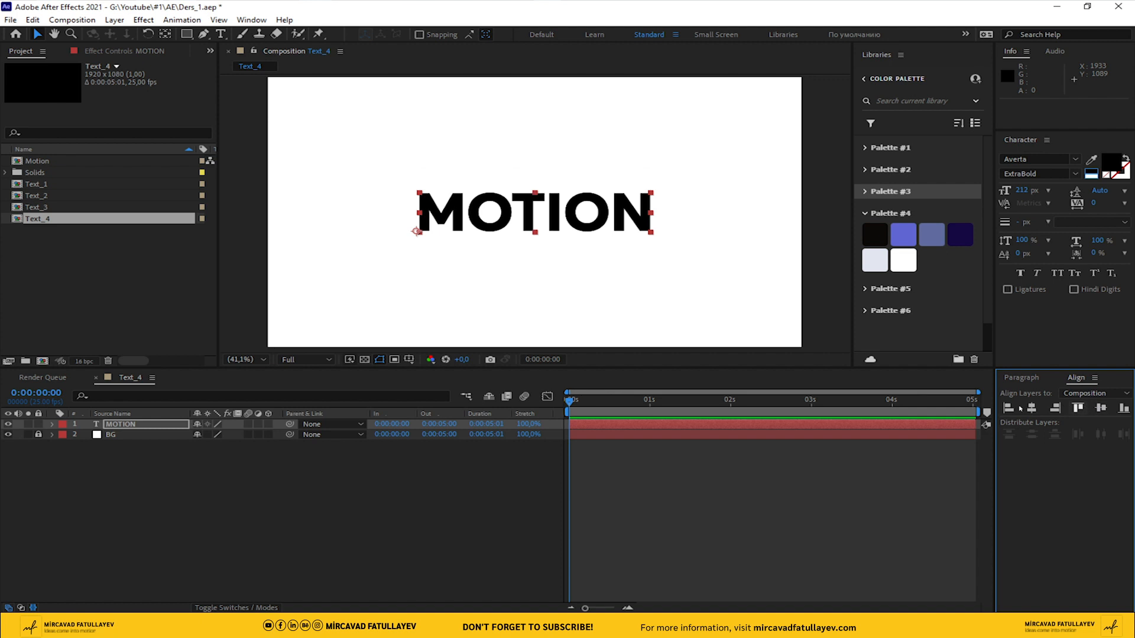
pyautogui.click(448, 522)
# Create shapes from the MOTION text layer
pyautogui.click(124, 424)
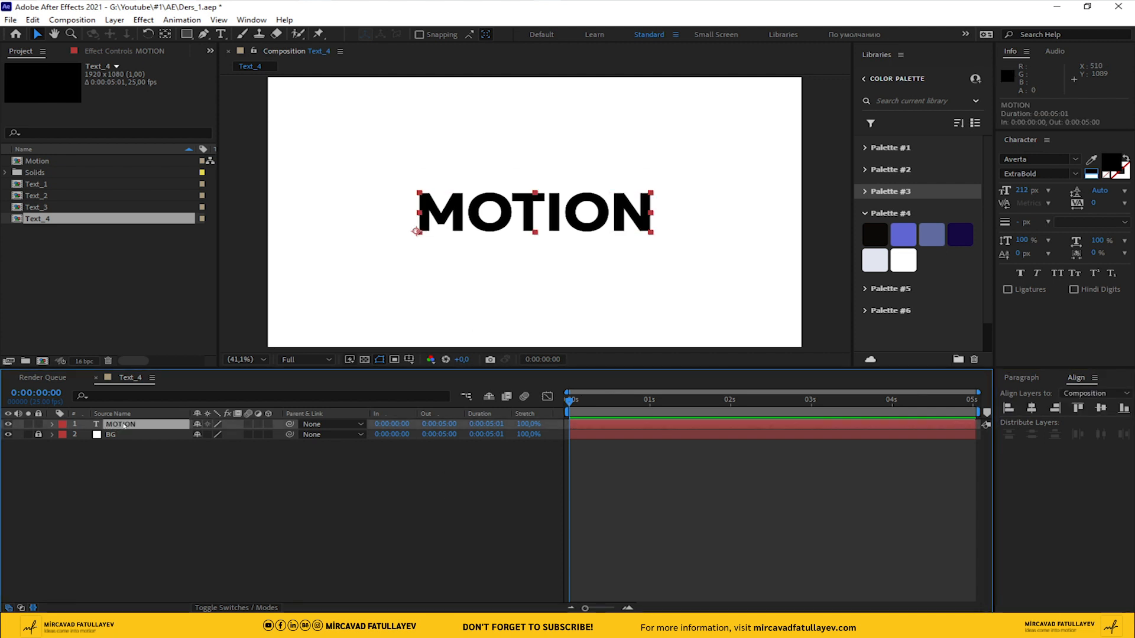
pyautogui.rightClick(124, 425)
pyautogui.moveTo(177, 327)
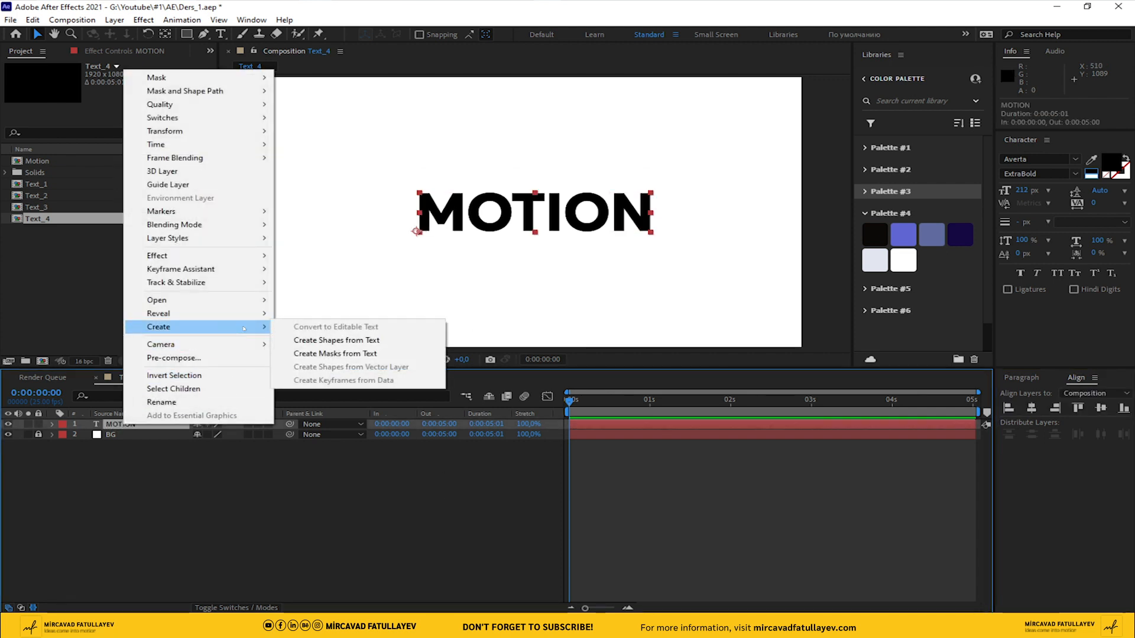
pyautogui.click(348, 341)
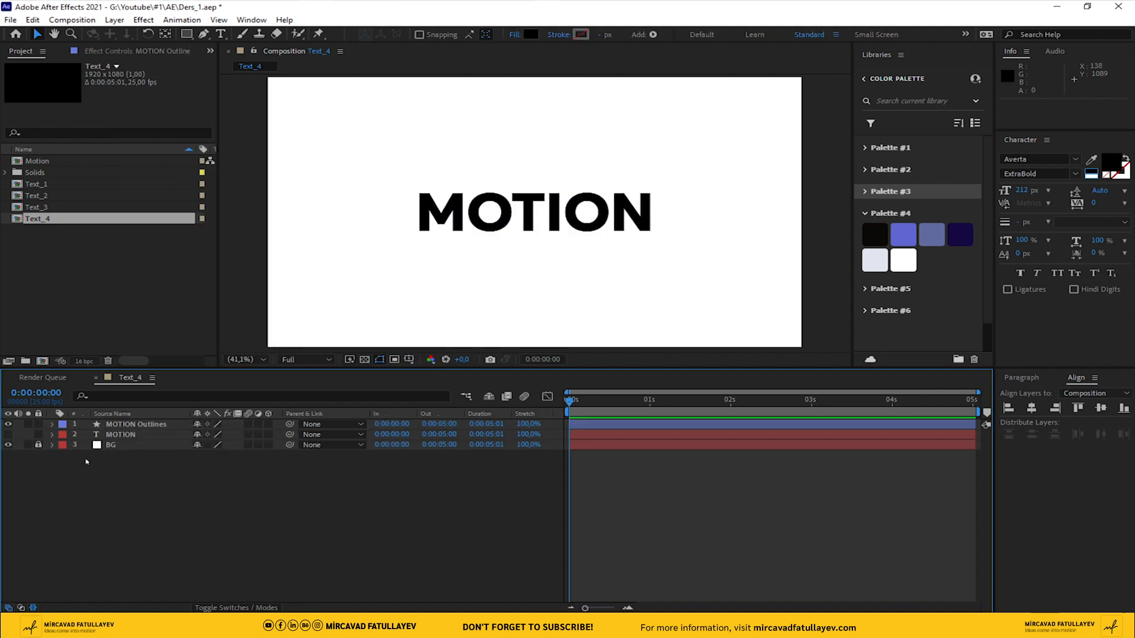
# Rename the new outlines shape layer as MOTION
pyautogui.click(124, 424)
pyautogui.press('Return')
pyautogui.moveTo(138, 424); pyautogui.dragTo(217, 435)
pyautogui.press('BackSpace')
pyautogui.click(109, 469)
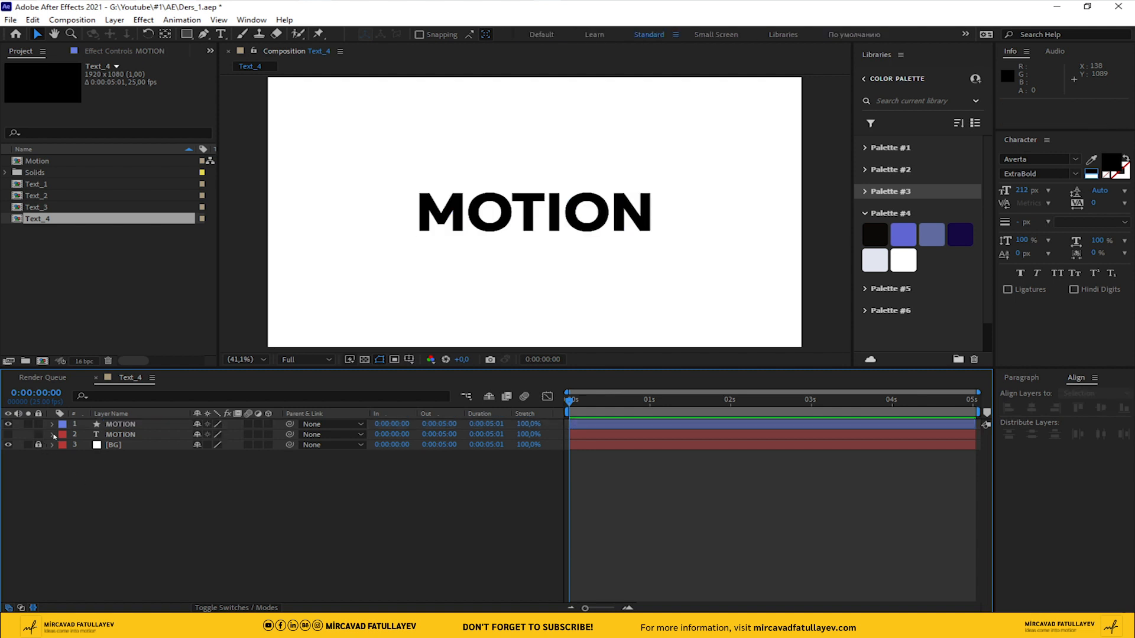
# Unlink the Scale proportions of letter M in the MOTION shape layer and set its Scale keyframe at 0 s
pyautogui.click(52, 425)
pyautogui.click(64, 435)
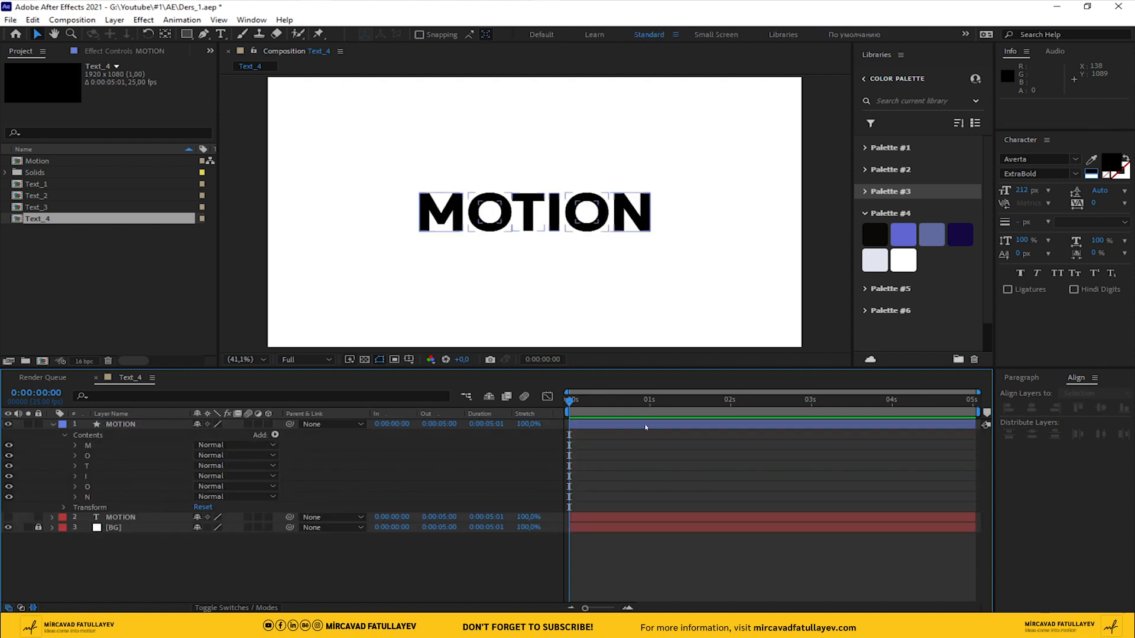
pyautogui.click(97, 451)
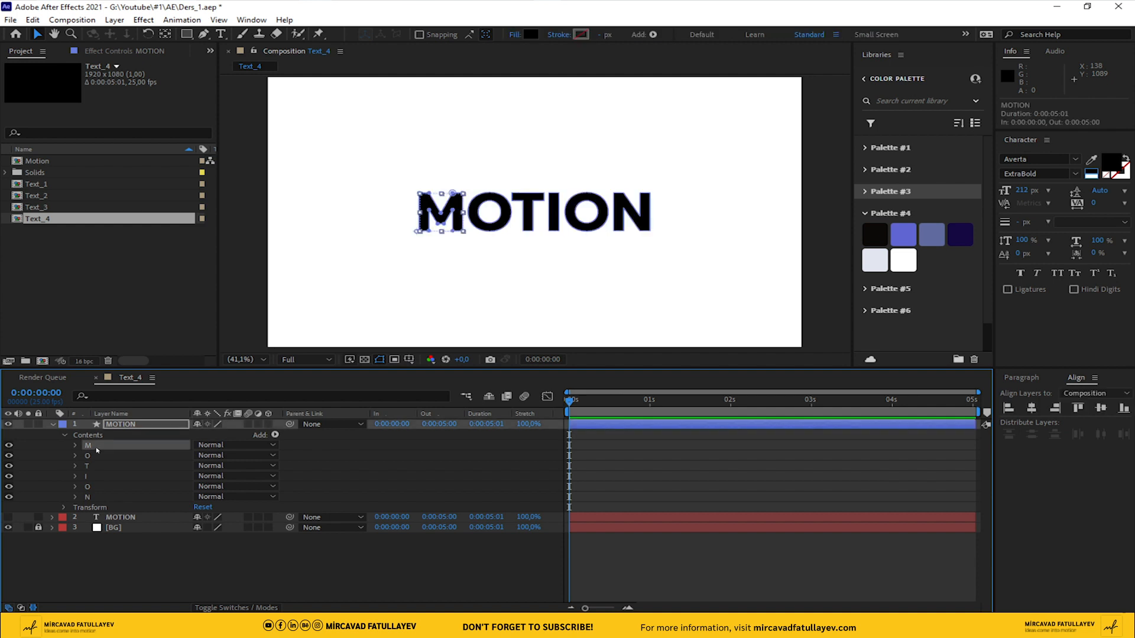
pyautogui.click(75, 446)
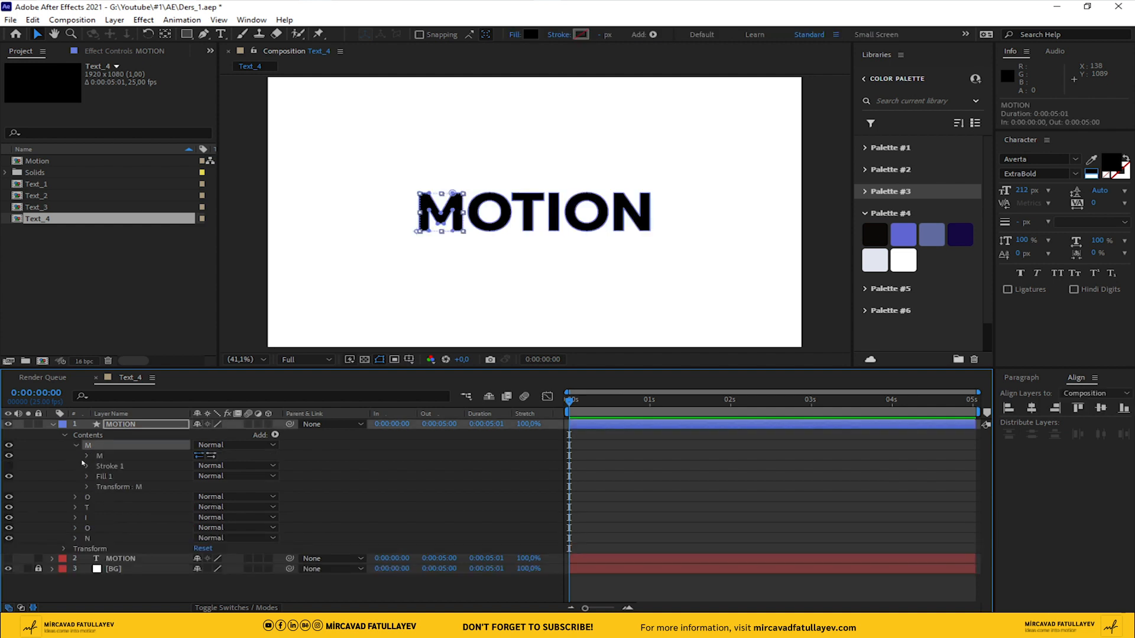
pyautogui.click(88, 487)
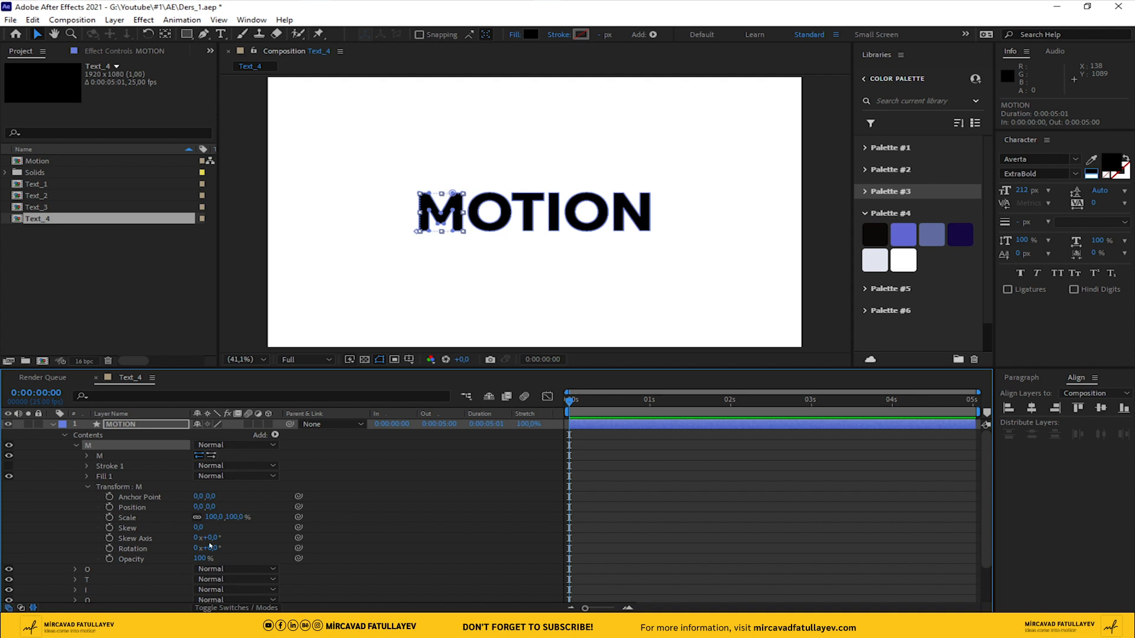
pyautogui.click(198, 519)
pyautogui.moveTo(234, 518); pyautogui.dragTo(243, 517)
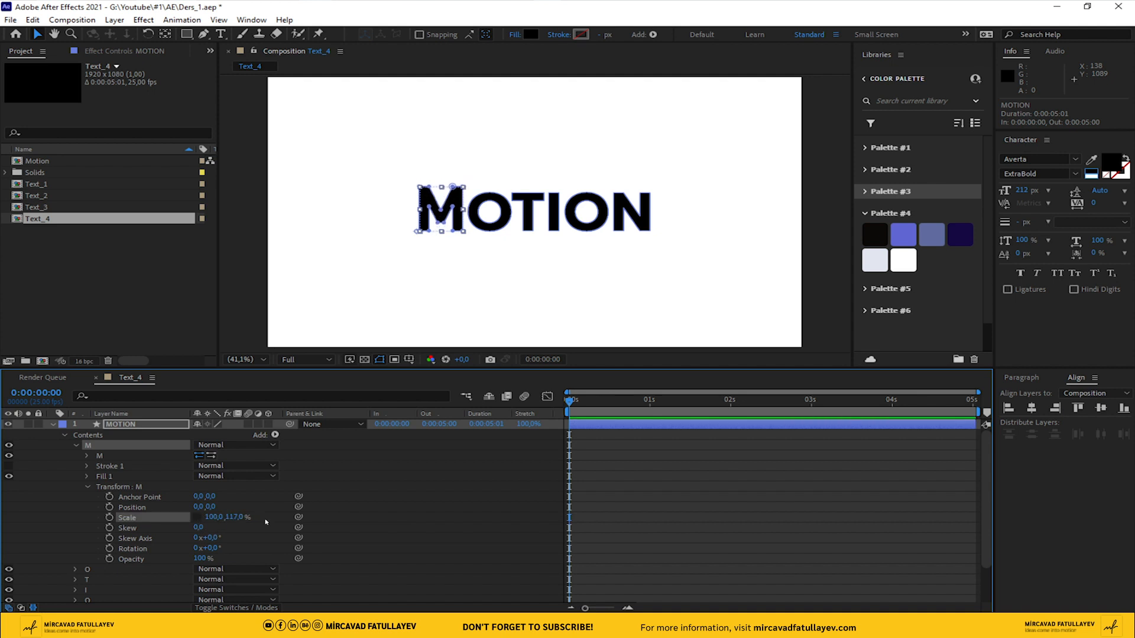
pyautogui.hotkey('ctrl', 'z')
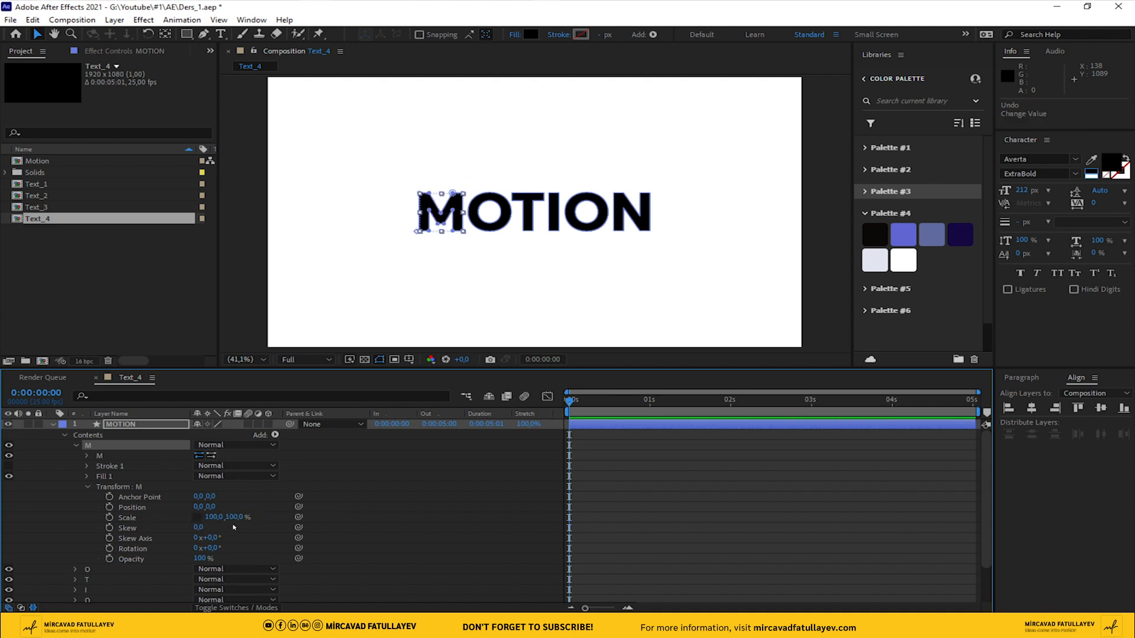
pyautogui.click(109, 517)
pyautogui.click(87, 488)
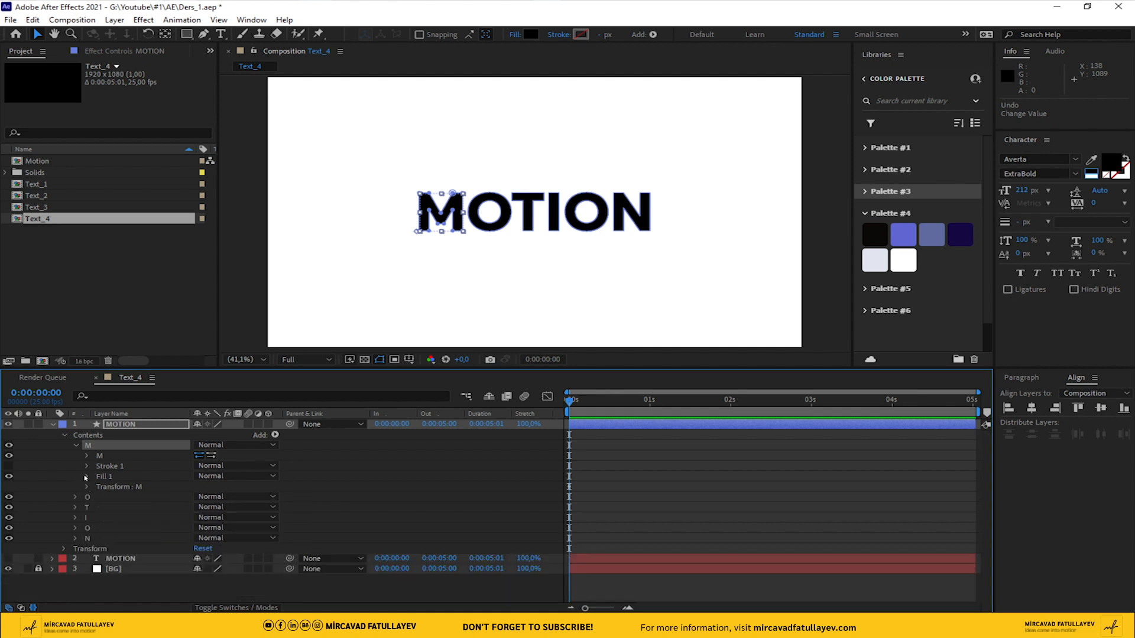
pyautogui.click(75, 446)
# Unlink the first letter O's Scale proportions and set its Scale keyframe at 0 s
pyautogui.click(76, 456)
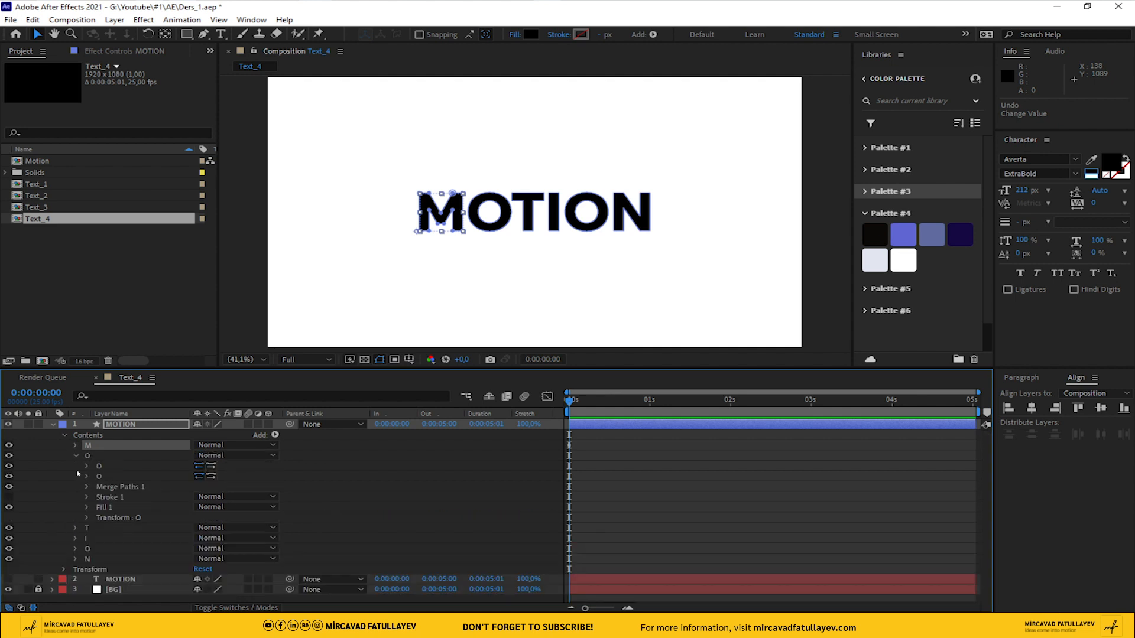
pyautogui.click(87, 518)
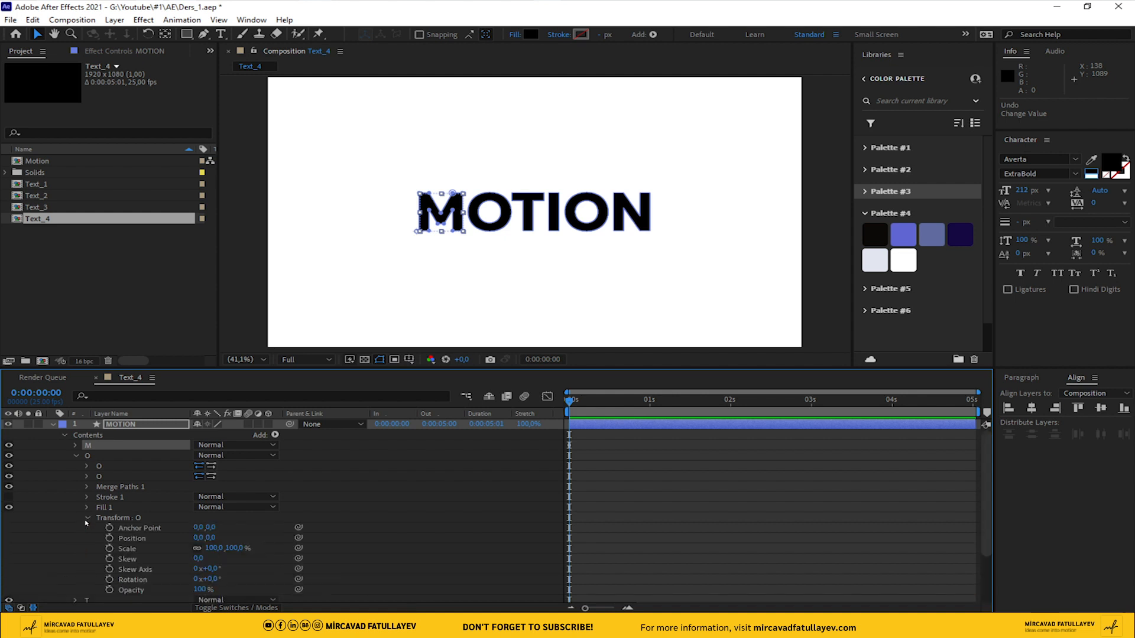
pyautogui.click(110, 549)
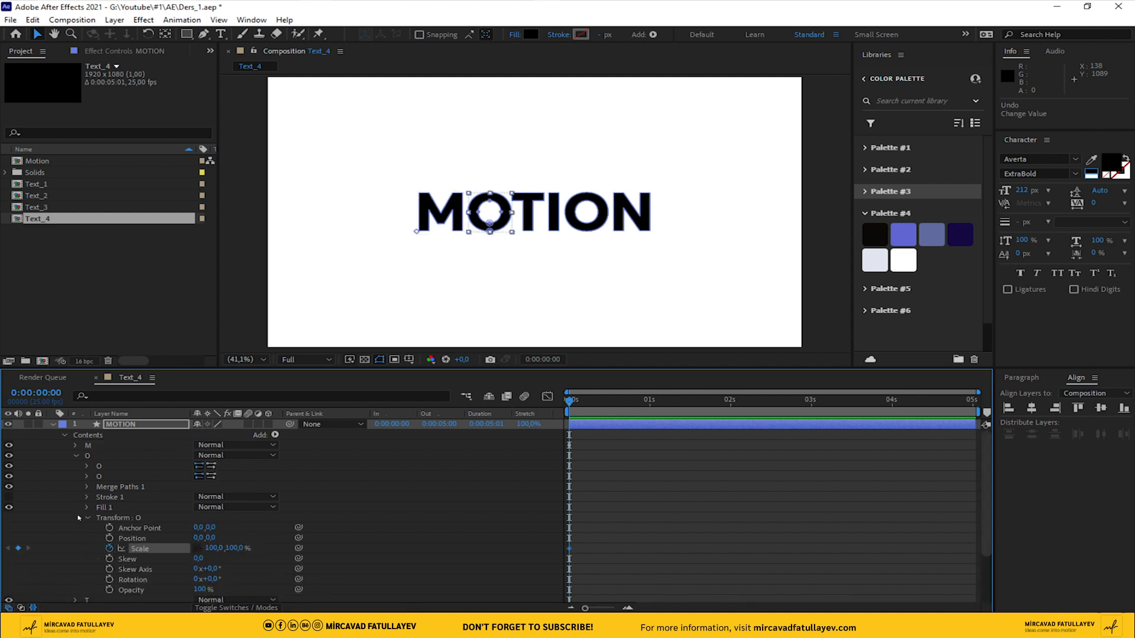
pyautogui.click(88, 518)
pyautogui.click(75, 456)
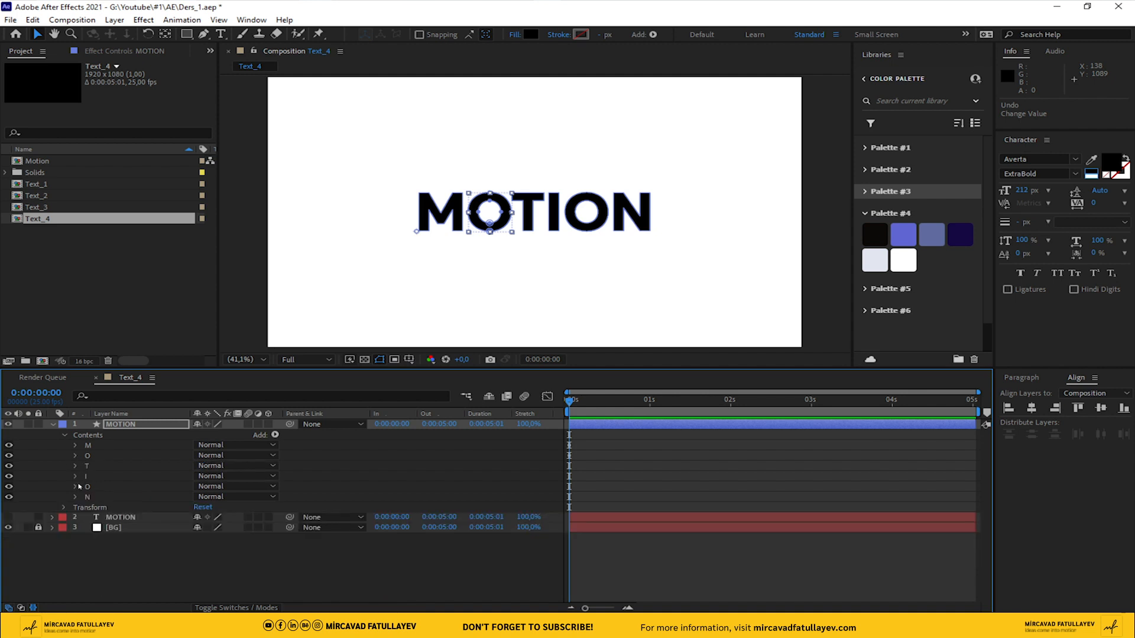
# Unlink the letter T's Scale proportions and set its Scale keyframe at 0 s
pyautogui.click(74, 466)
pyautogui.click(86, 509)
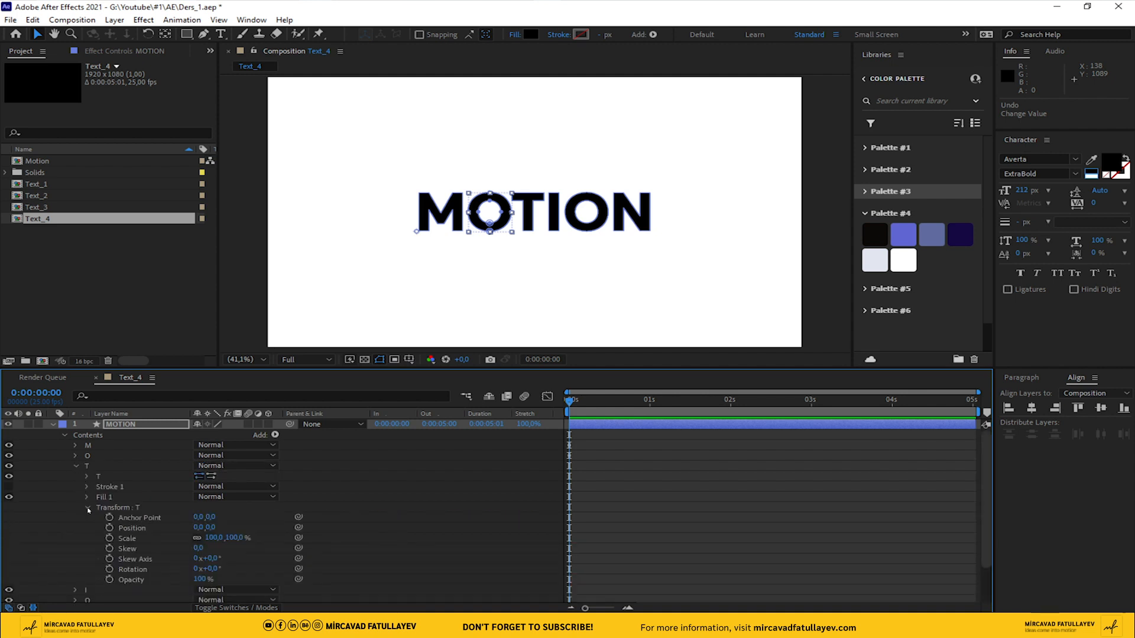
pyautogui.click(109, 539)
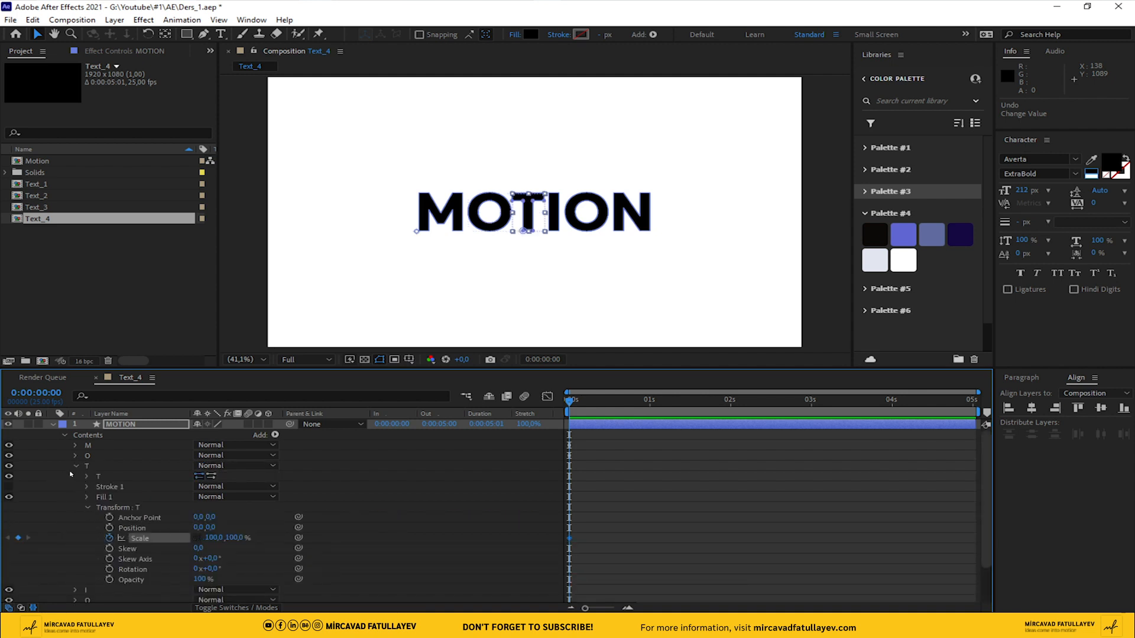
pyautogui.click(75, 466)
# Unlink the letter I's Scale proportions and set its Scale keyframe at 0 s
pyautogui.click(76, 480)
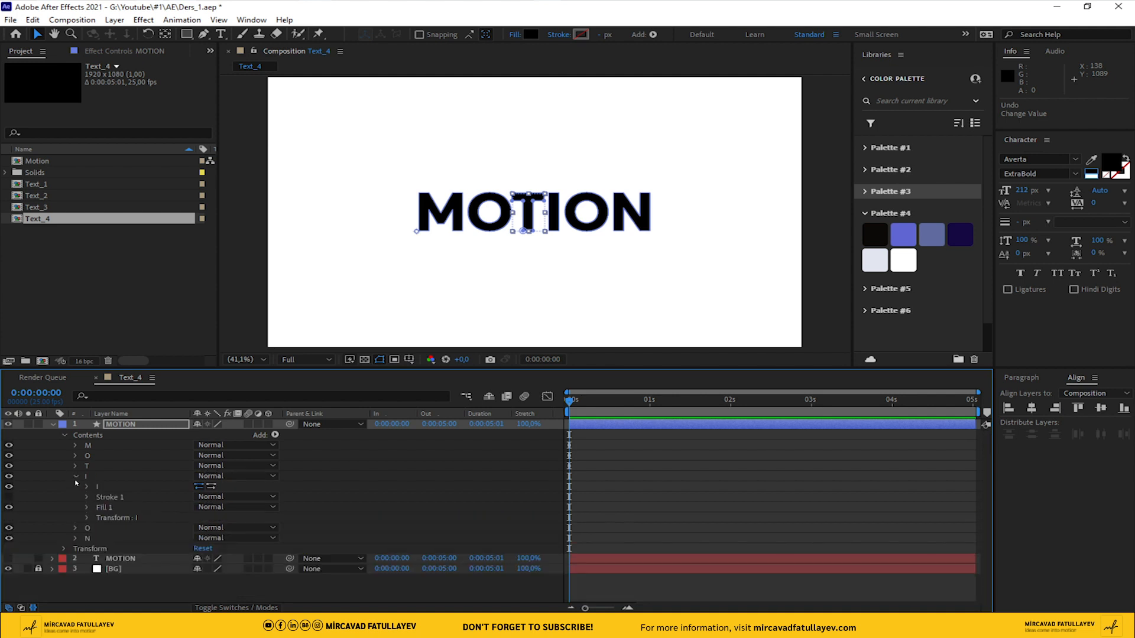
pyautogui.click(86, 518)
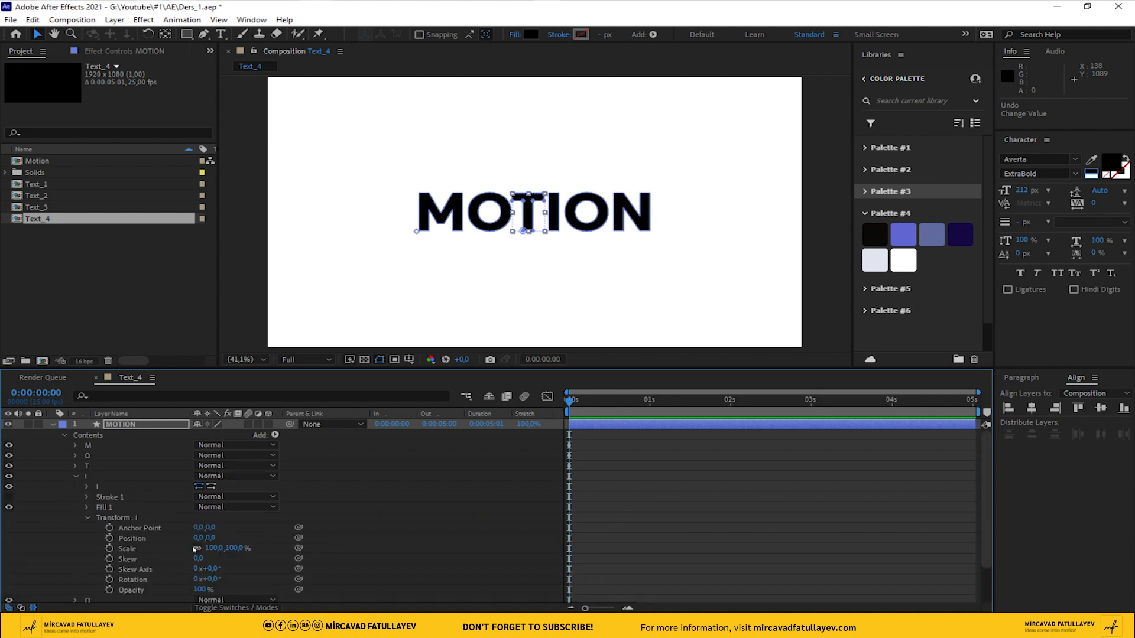
pyautogui.click(134, 551)
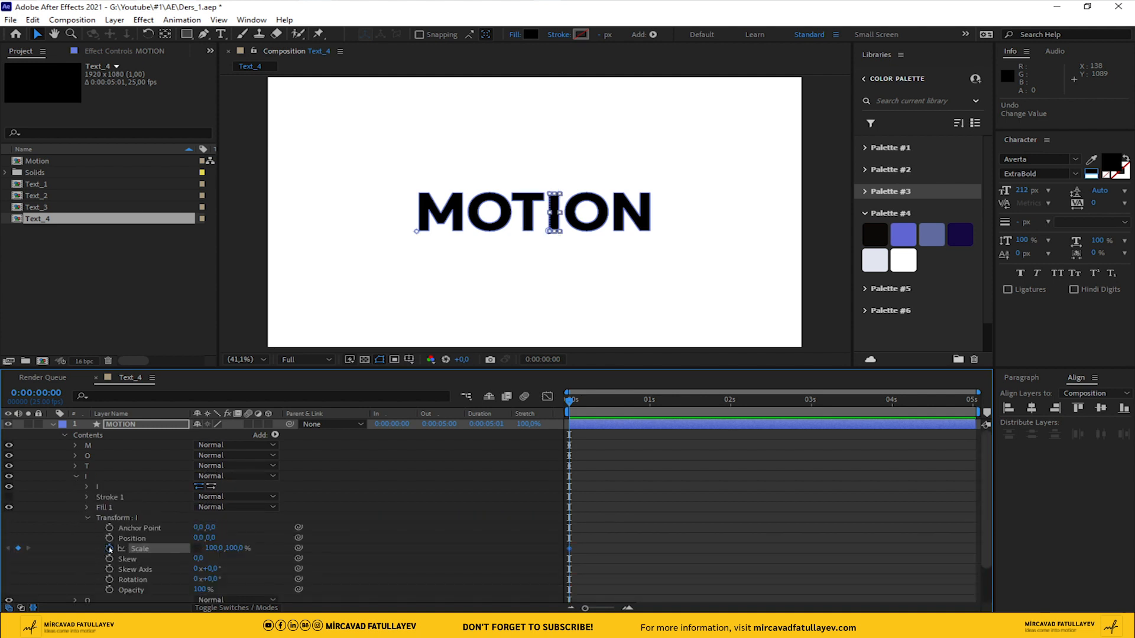
pyautogui.click(75, 477)
# Unlink the second letter O's Scale proportions and set its Scale keyframe at 0 s
pyautogui.click(75, 486)
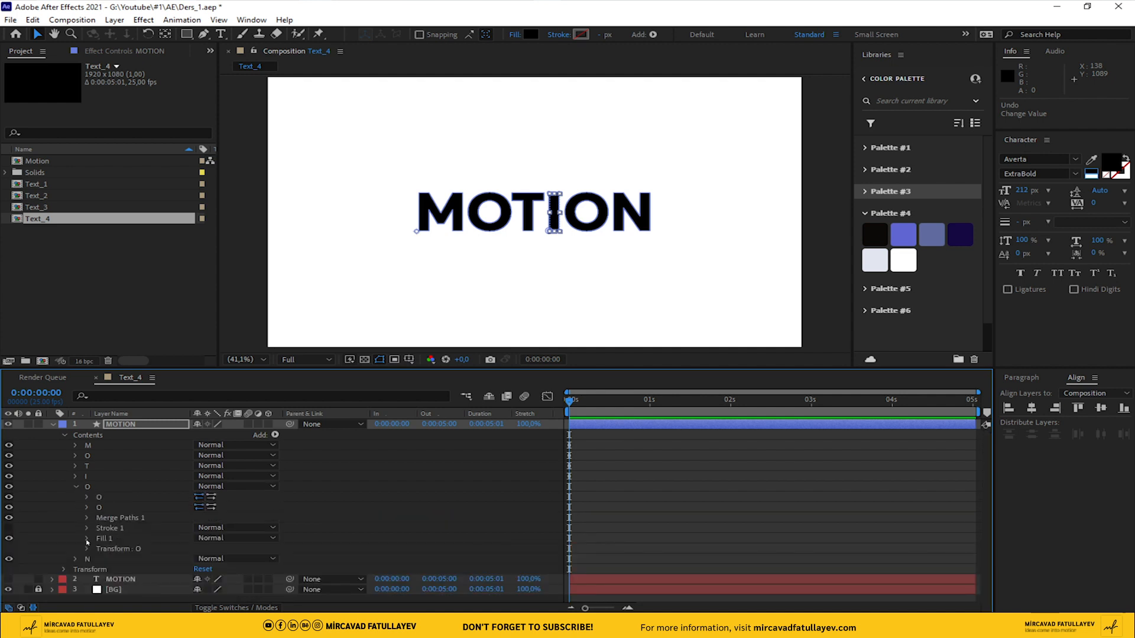
pyautogui.click(86, 549)
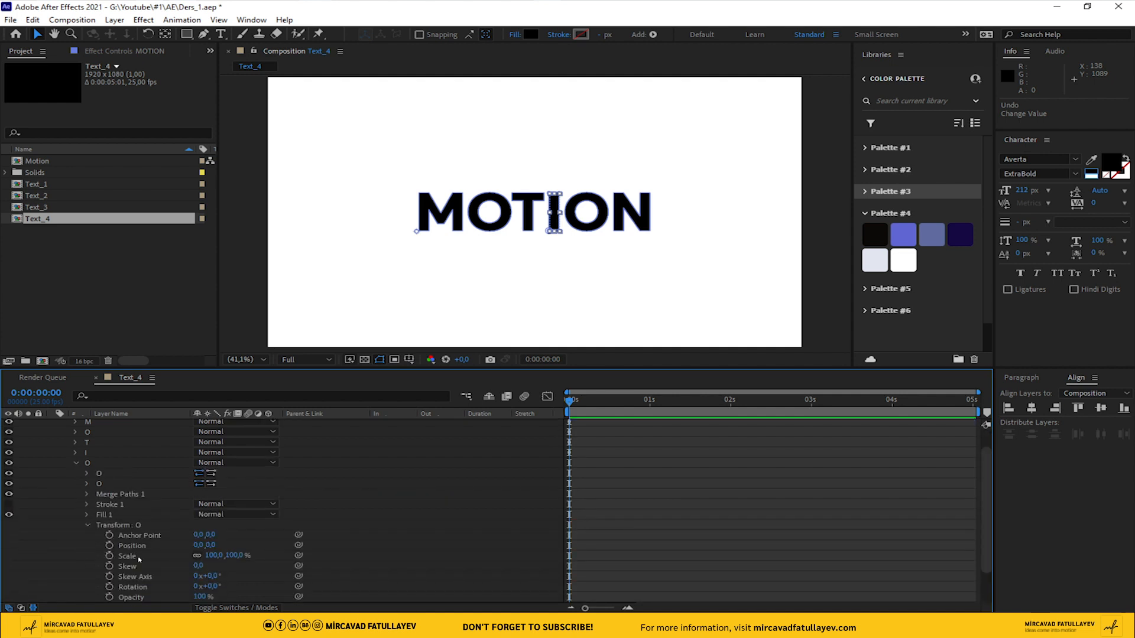
pyautogui.click(108, 556)
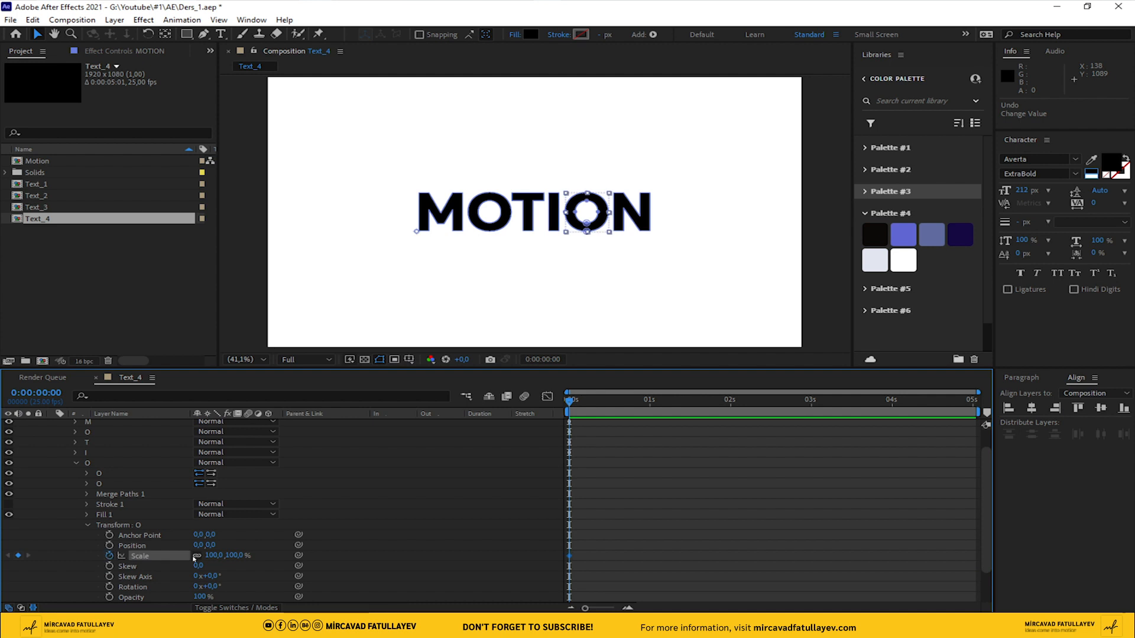
pyautogui.click(74, 462)
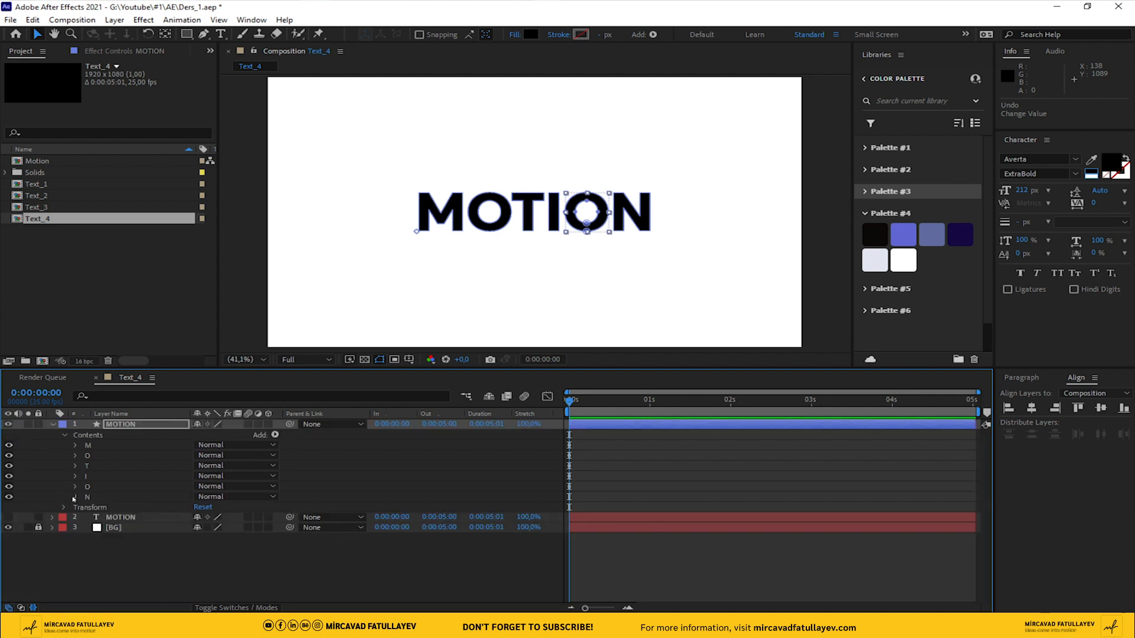
# Unlink the letter N's Scale proportions and set its Scale keyframe at 0 s
pyautogui.click(75, 497)
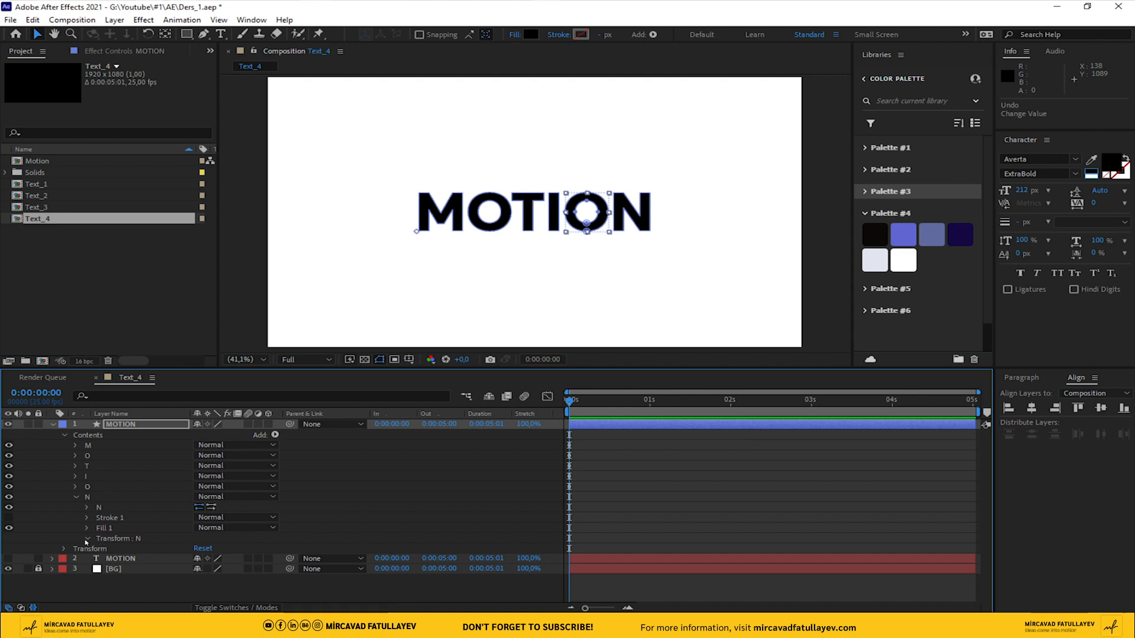
pyautogui.click(86, 538)
pyautogui.click(109, 556)
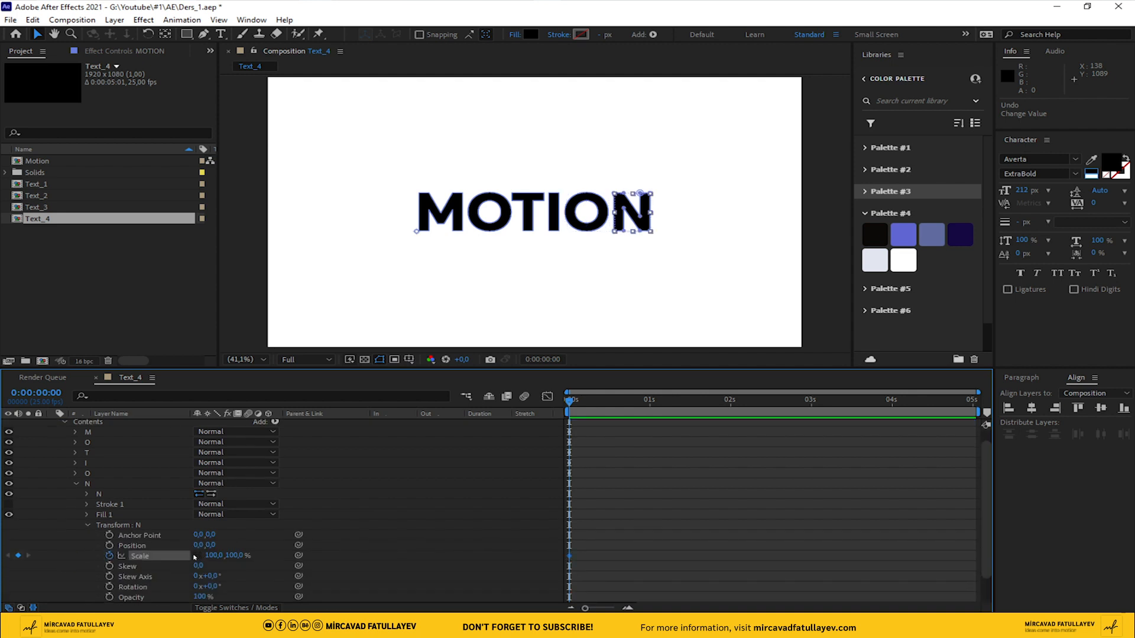
pyautogui.click(76, 483)
# Reveal the MOTION shape layer's keyframed properties and set the letter M's vertical Scale to 130% at 1 s
pyautogui.click(133, 424)
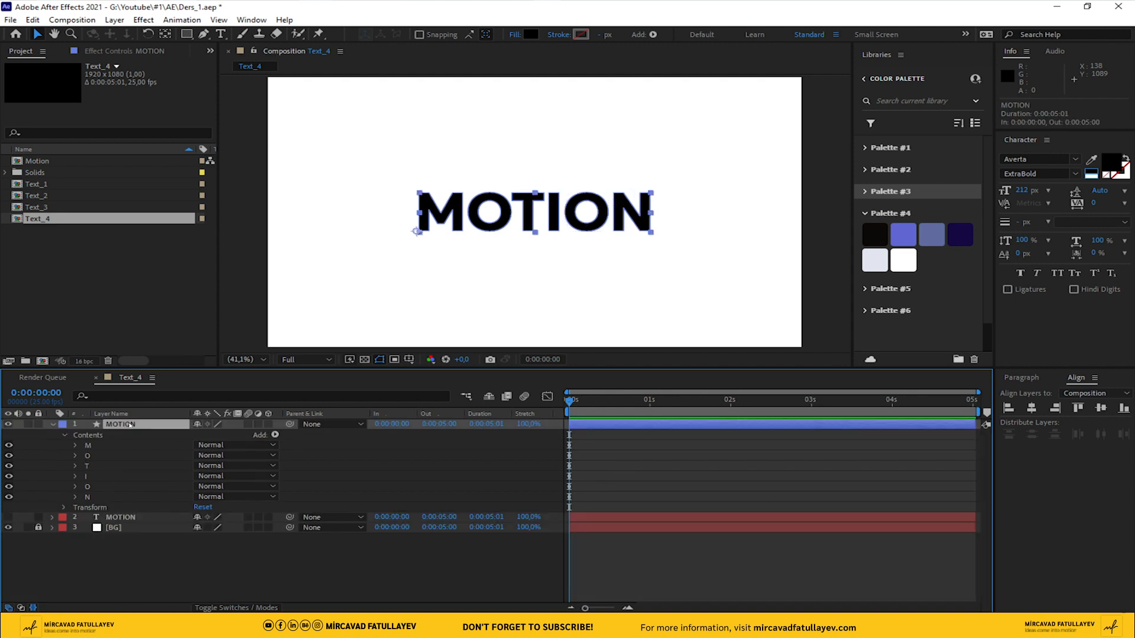
pyautogui.press('u')
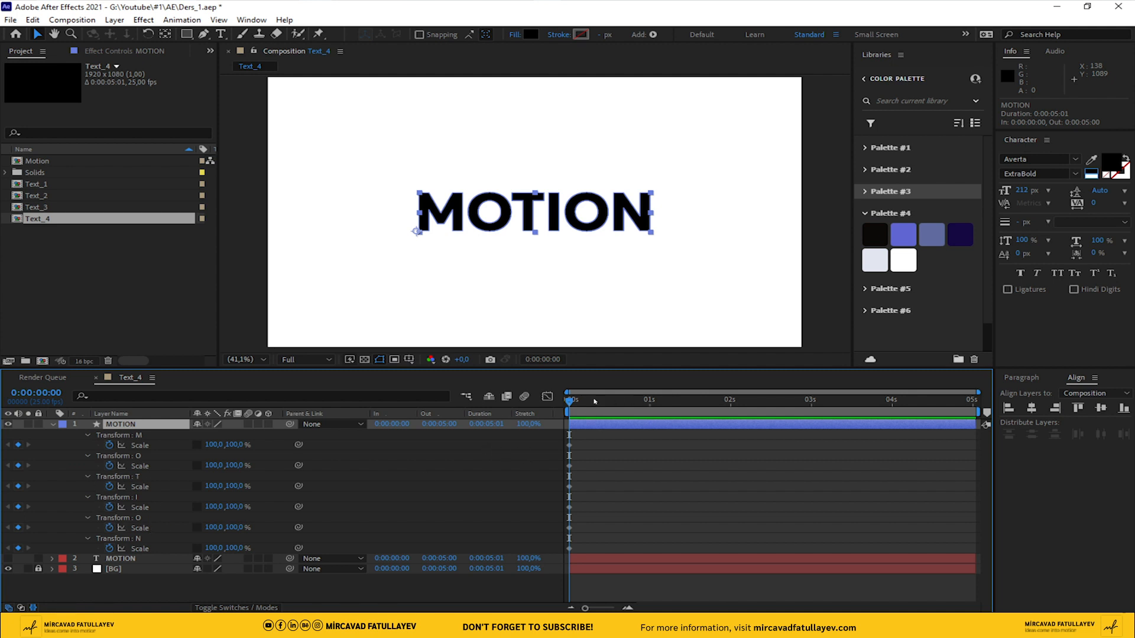
pyautogui.click(648, 402)
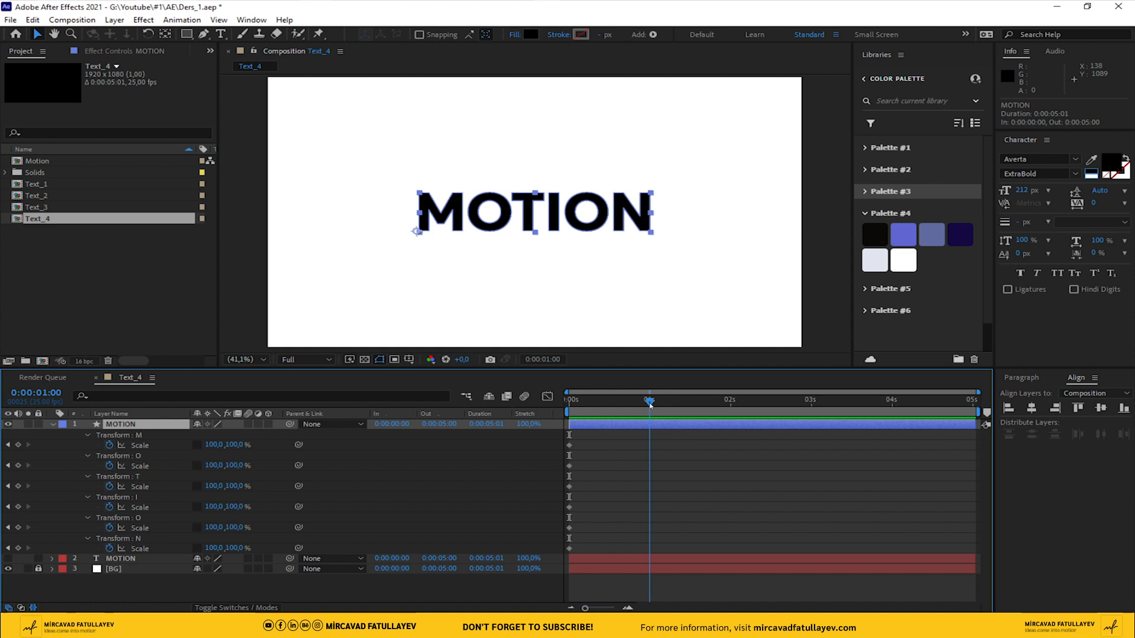
pyautogui.moveTo(234, 446); pyautogui.dragTo(249, 446)
pyautogui.click(233, 444)
pyautogui.write('1')
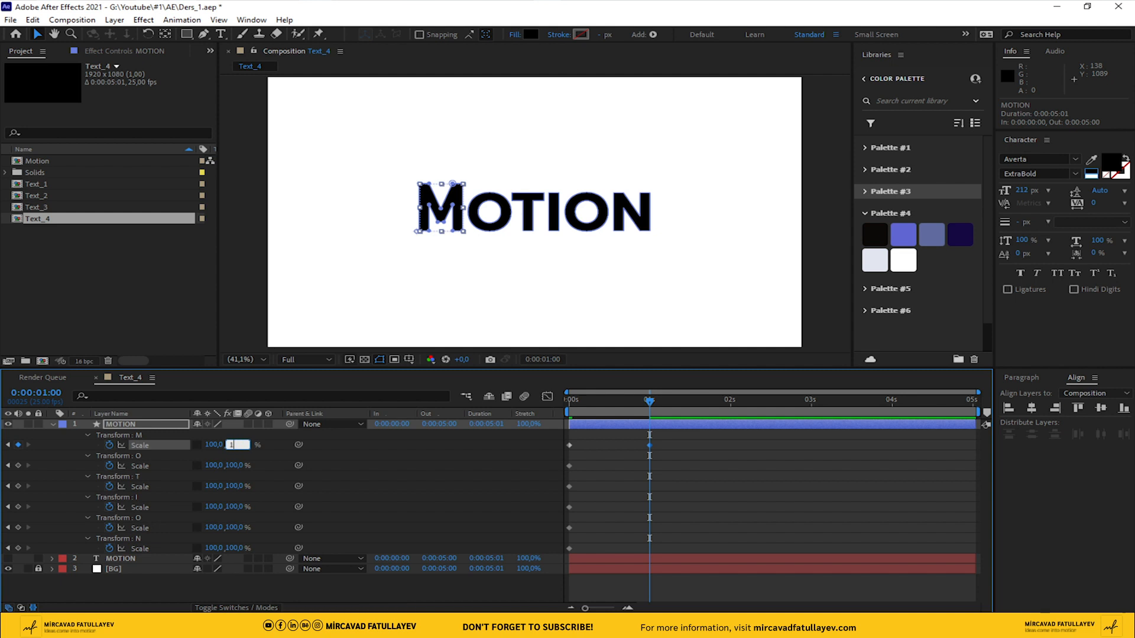
pyautogui.press('Return')
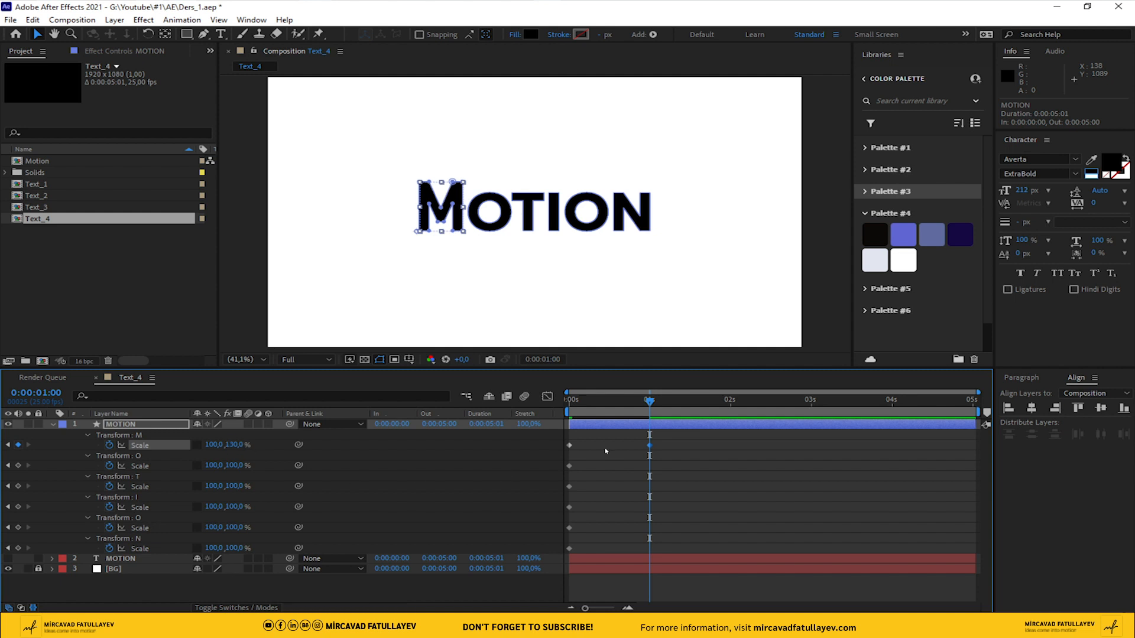
# Set the vertical Scale of the letter N and the second letter O to 130% at 1 s
pyautogui.click(146, 467)
pyautogui.keyDown('shift'); pyautogui.click(145, 487); pyautogui.keyUp('shift')
pyautogui.keyDown('shift'); pyautogui.click(140, 507); pyautogui.keyUp('shift')
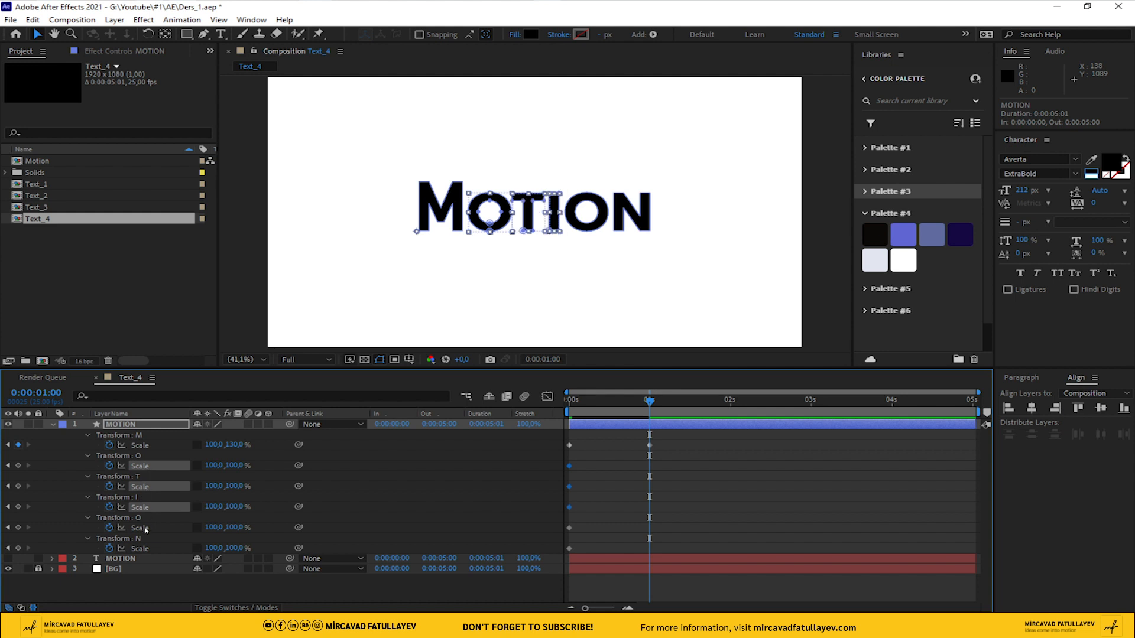
pyautogui.keyDown('shift'); pyautogui.click(142, 539); pyautogui.keyUp('shift')
pyautogui.keyDown('shift'); pyautogui.click(142, 527); pyautogui.keyUp('shift')
pyautogui.keyDown('shift'); pyautogui.click(142, 549); pyautogui.keyUp('shift')
pyautogui.click(230, 549)
pyautogui.write('130')
pyautogui.press('Return')
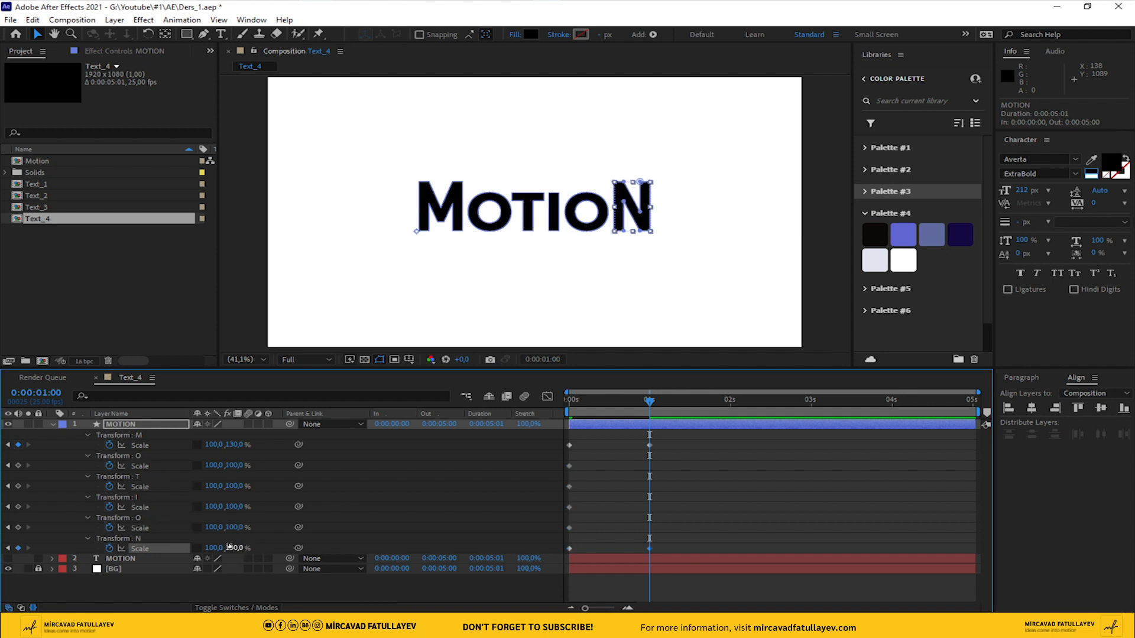
pyautogui.click(235, 527)
pyautogui.write('130')
pyautogui.press('Return')
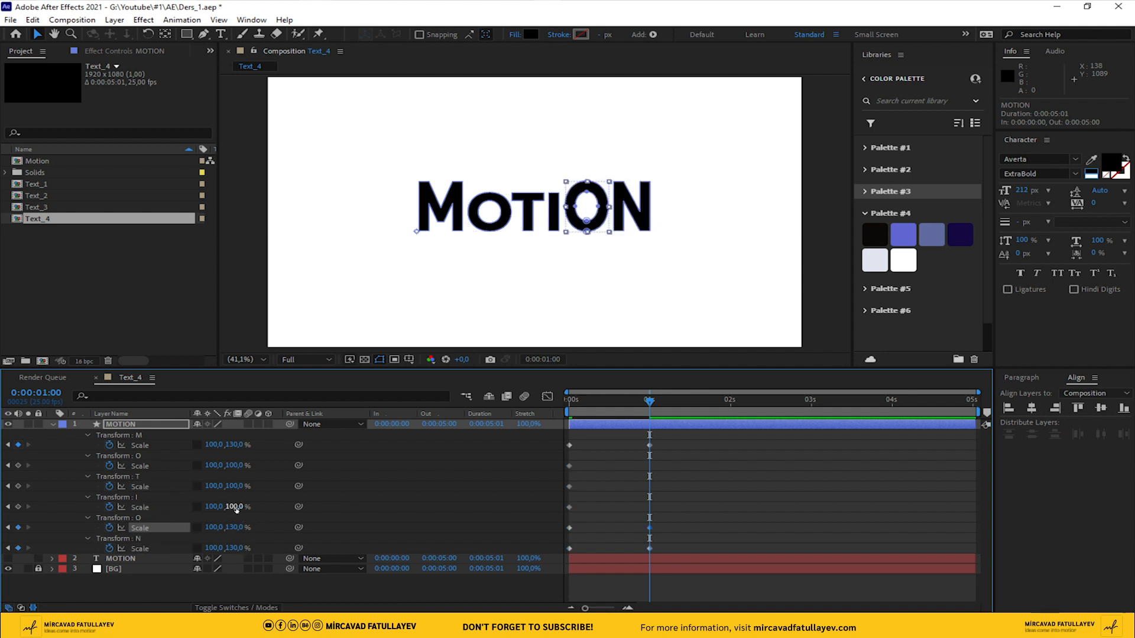
# Set the vertical Scale of the letters I, T and the first O to 130% at 1 s
pyautogui.click(159, 508)
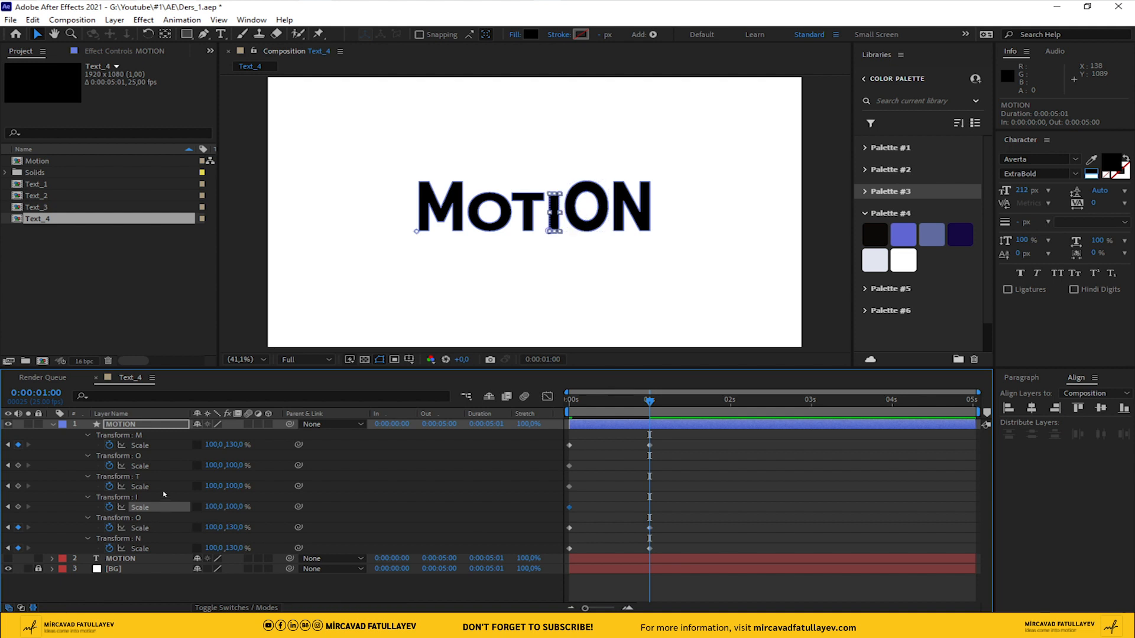
pyautogui.click(235, 506)
pyautogui.write('130')
pyautogui.press('Return')
pyautogui.click(231, 485)
pyautogui.write('130')
pyautogui.press('Return')
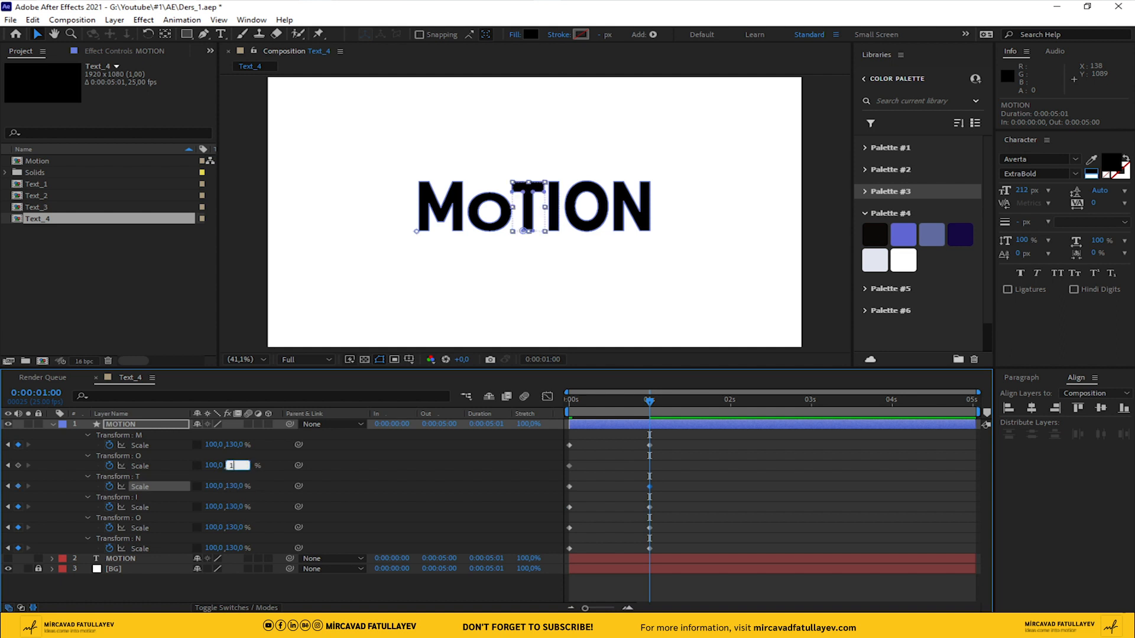
pyautogui.press('Return')
pyautogui.click(465, 469)
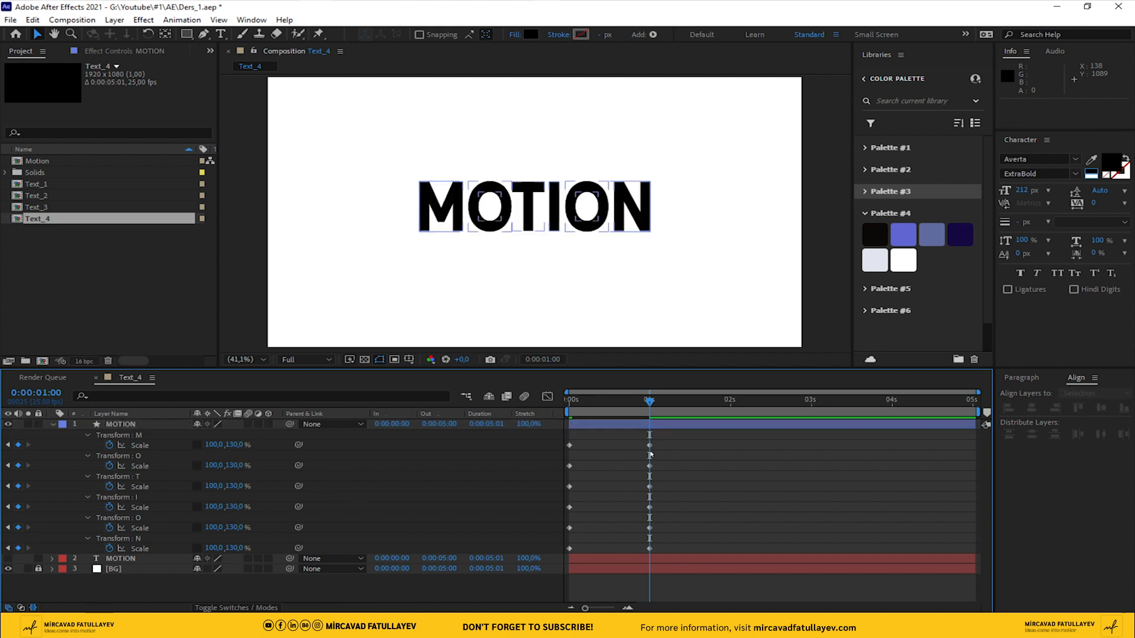
# Copy all six letters' Scale keyframes from 0 s and paste them at 2 s
pyautogui.moveTo(649, 401); pyautogui.dragTo(736, 417)
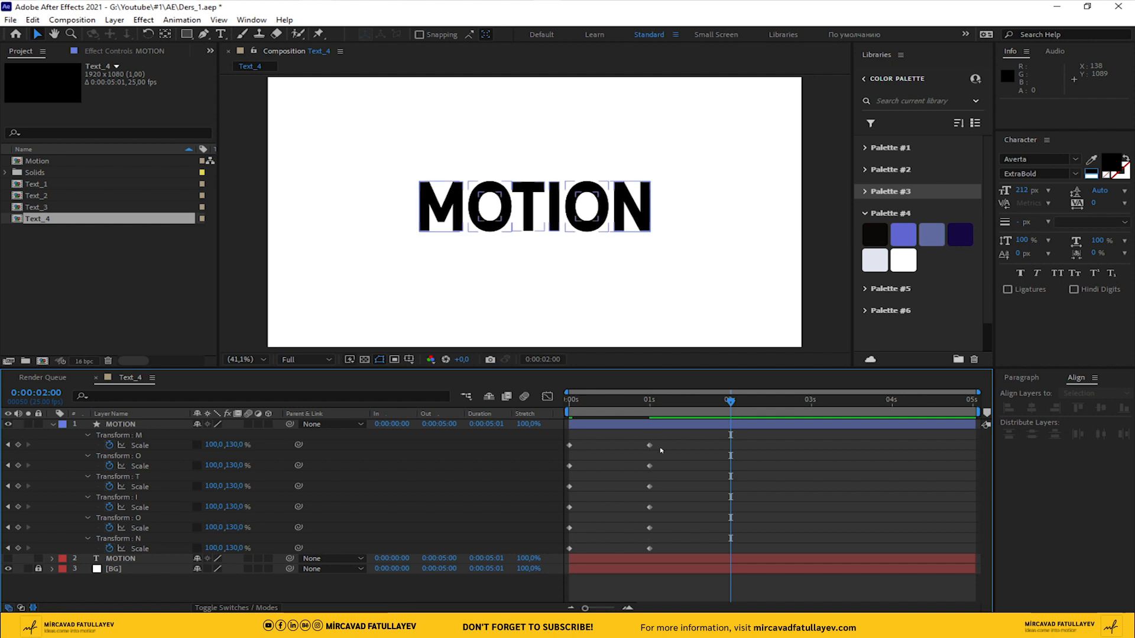
pyautogui.moveTo(609, 443); pyautogui.dragTo(558, 555)
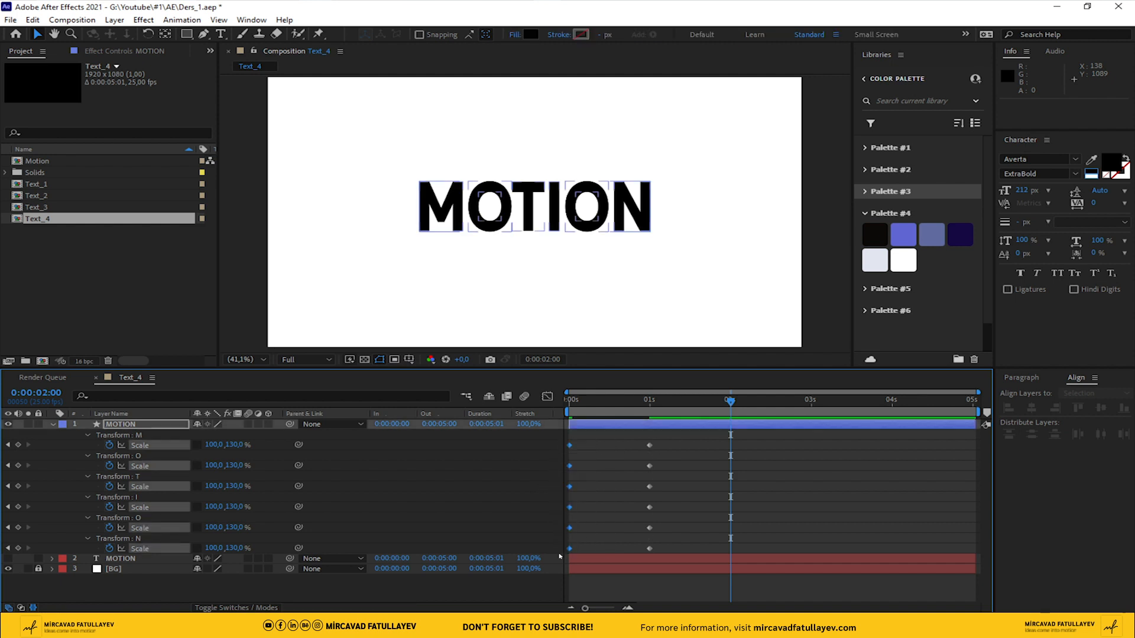
pyautogui.hotkey('ctrl', 'c')
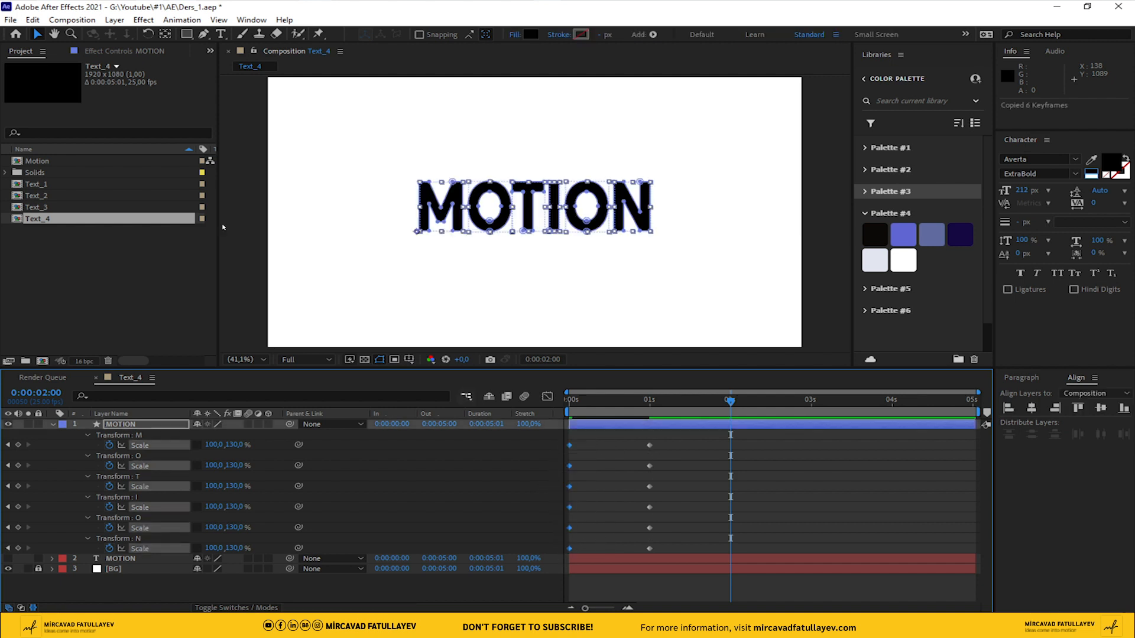
pyautogui.click(24, 19)
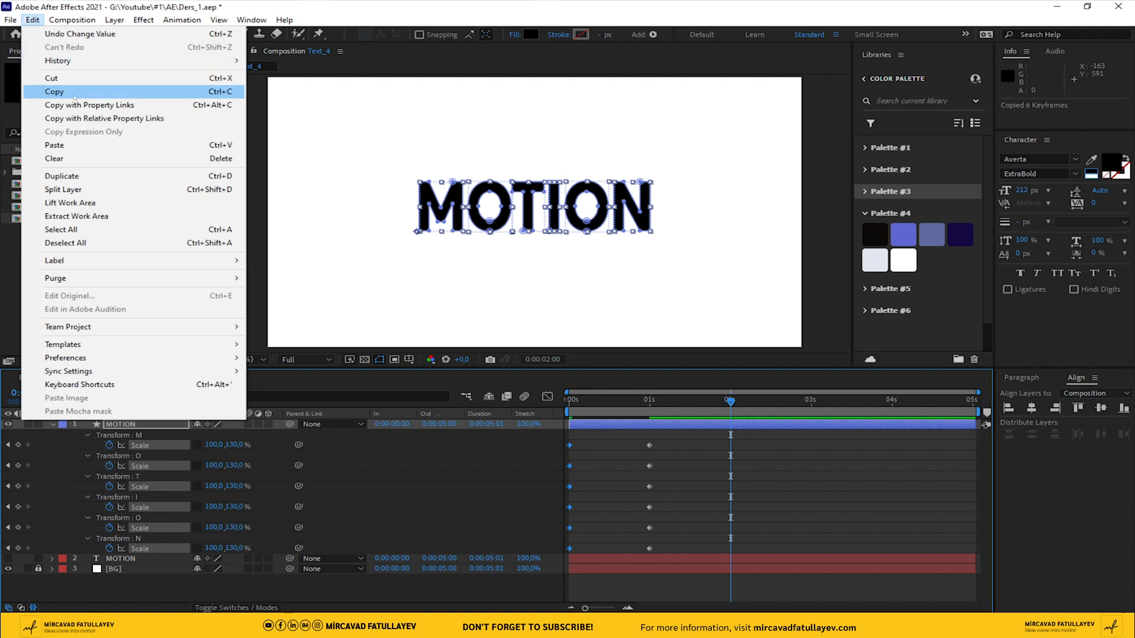
pyautogui.click(54, 91)
pyautogui.click(34, 19)
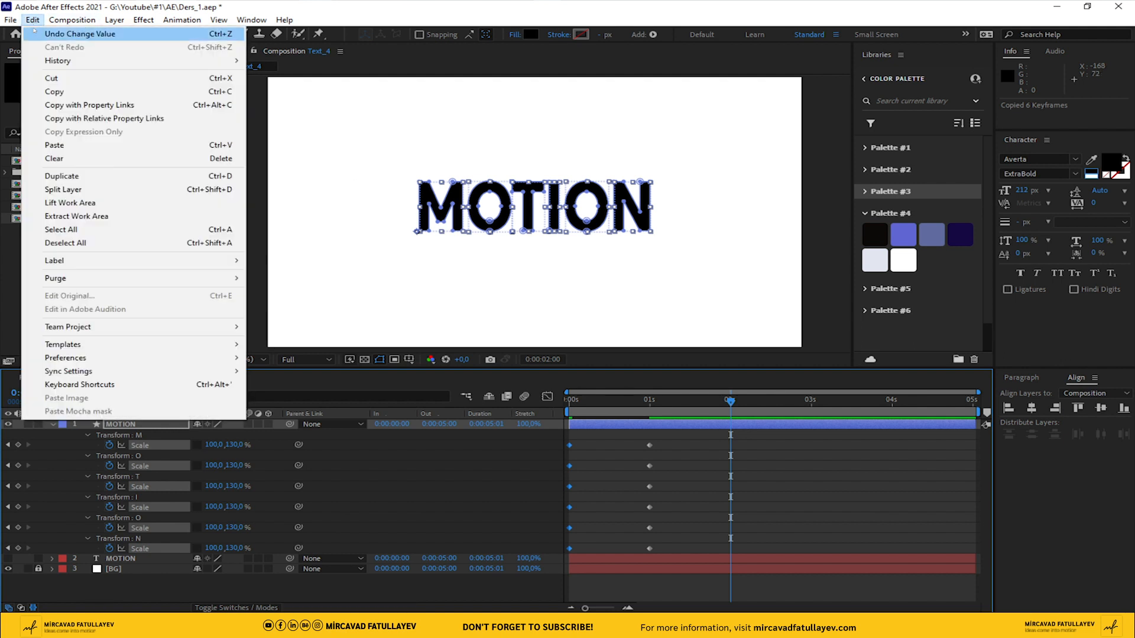
pyautogui.click(130, 144)
pyautogui.moveTo(730, 403); pyautogui.dragTo(730, 430)
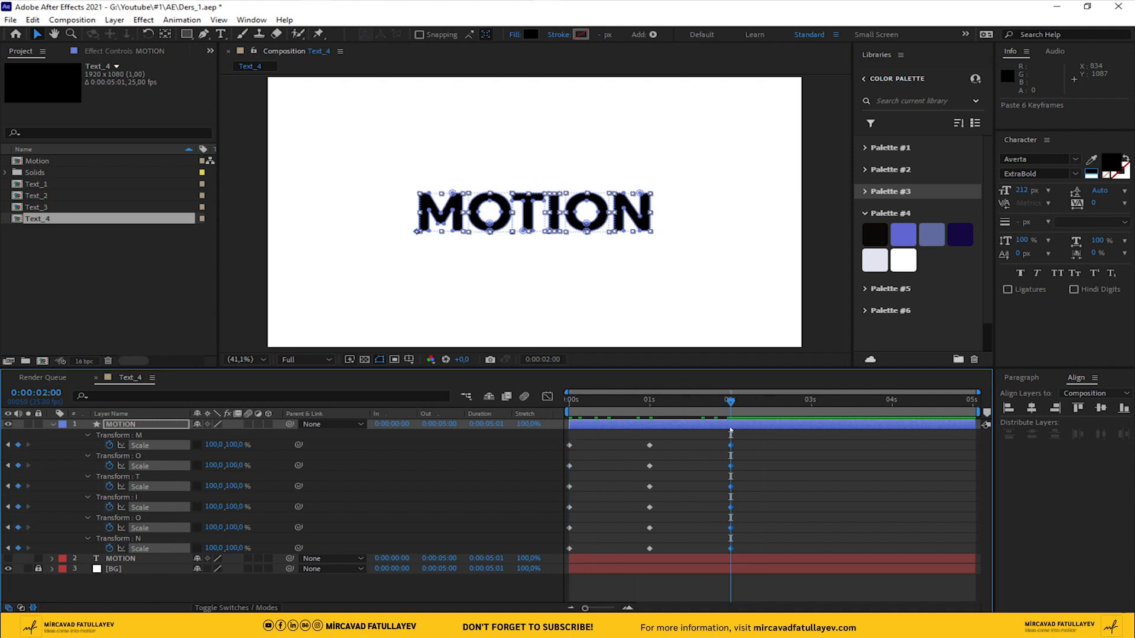
# End the work area at 2 s and preview the letter animation
pyautogui.press('n')
pyautogui.press('space')
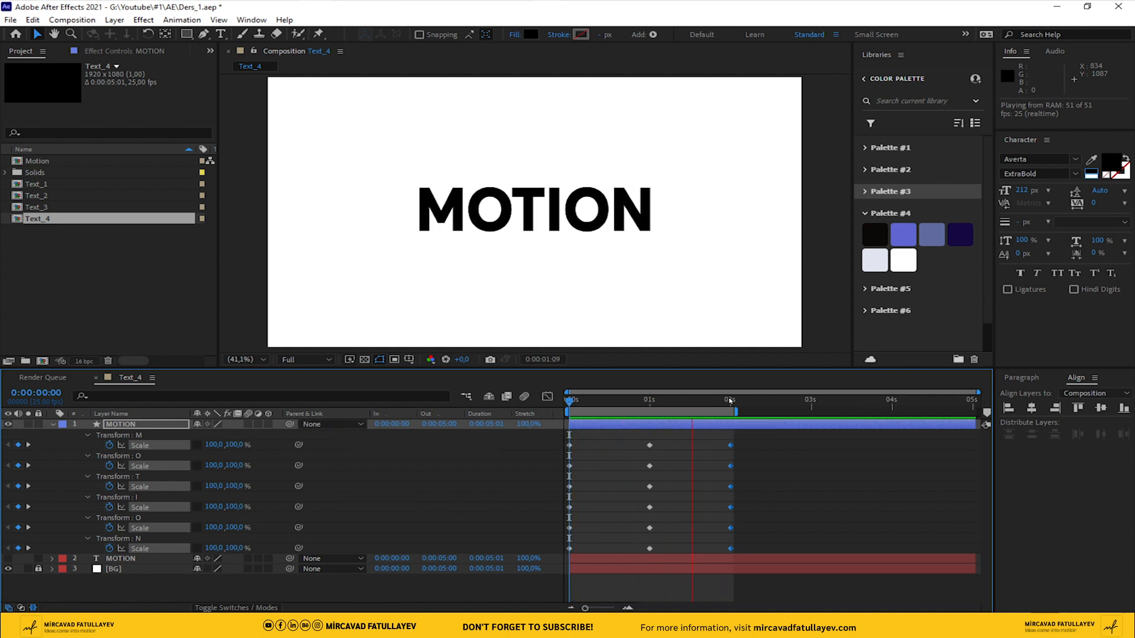
pyautogui.press('space')
# Apply Easy Ease to all Scale keyframes of the six letters and preview from the start
pyautogui.moveTo(789, 438); pyautogui.dragTo(545, 566)
pyautogui.rightClick(570, 549)
pyautogui.moveTo(655, 537)
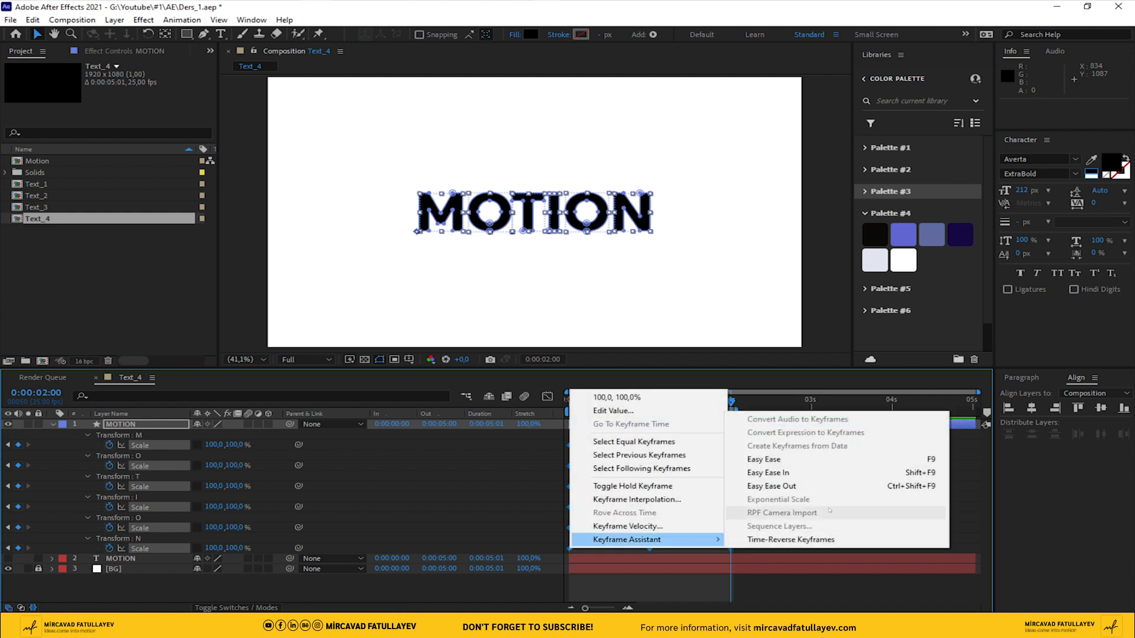
pyautogui.click(762, 459)
pyautogui.click(803, 501)
pyautogui.press('Home')
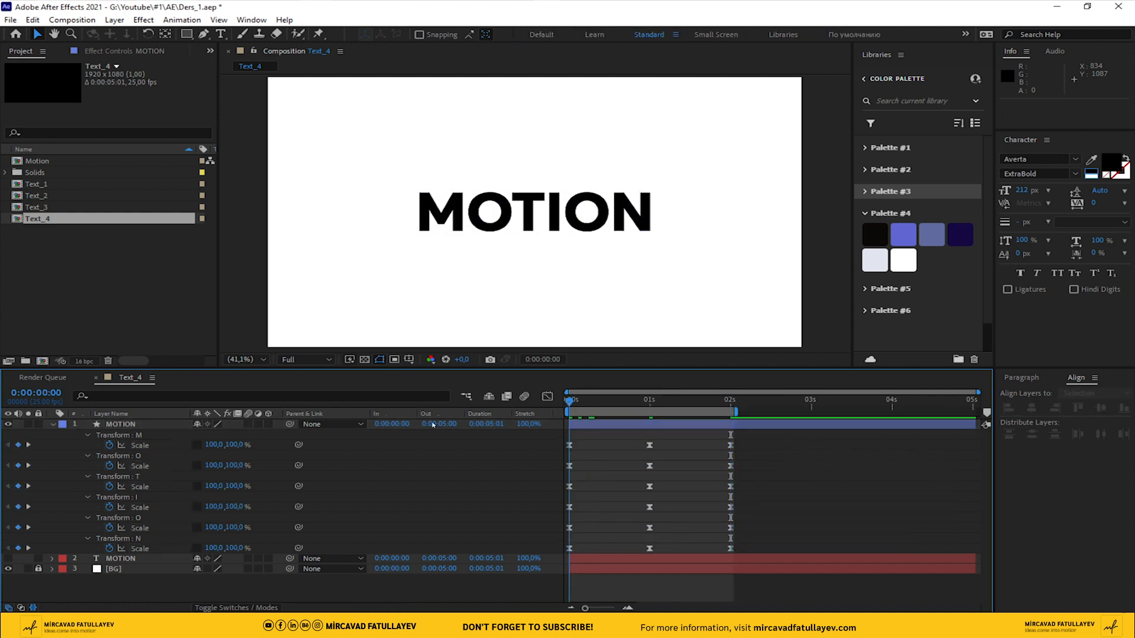
pyautogui.press('space')
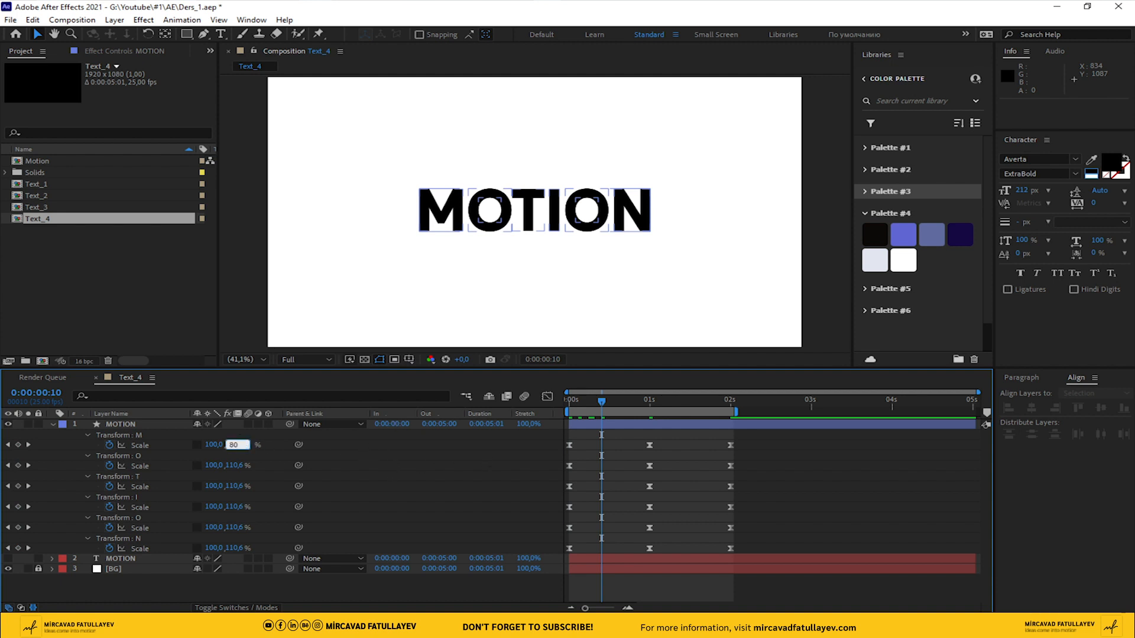
# Set the vertical Scale of the letters M, first O and T to 80% at frame 10
pyautogui.write('80')
pyautogui.click(239, 465)
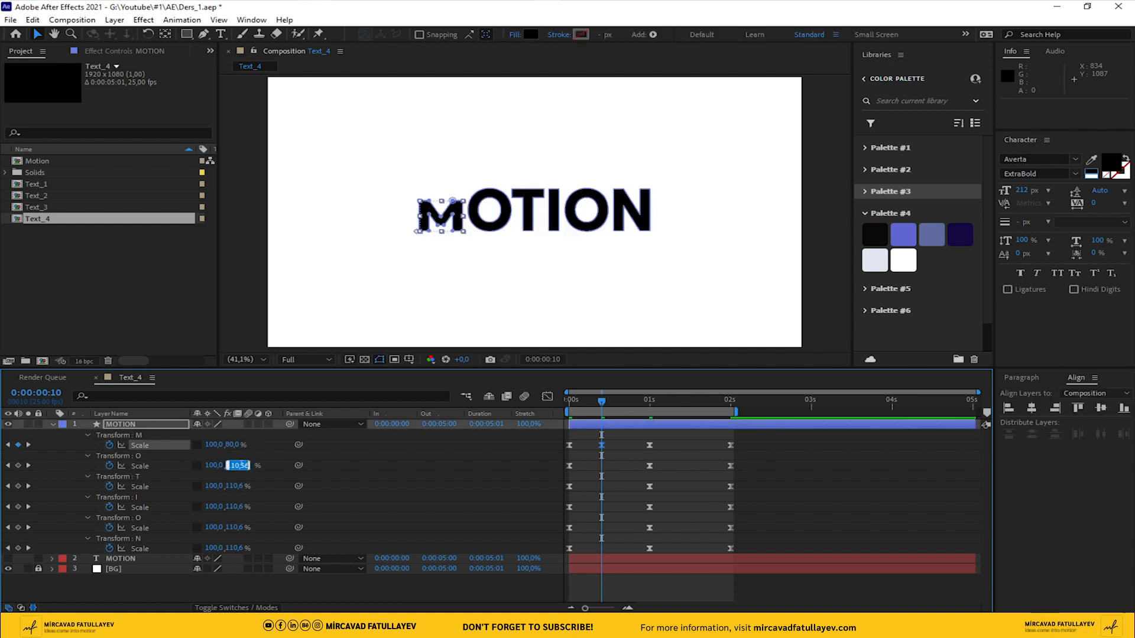
pyautogui.press('Return')
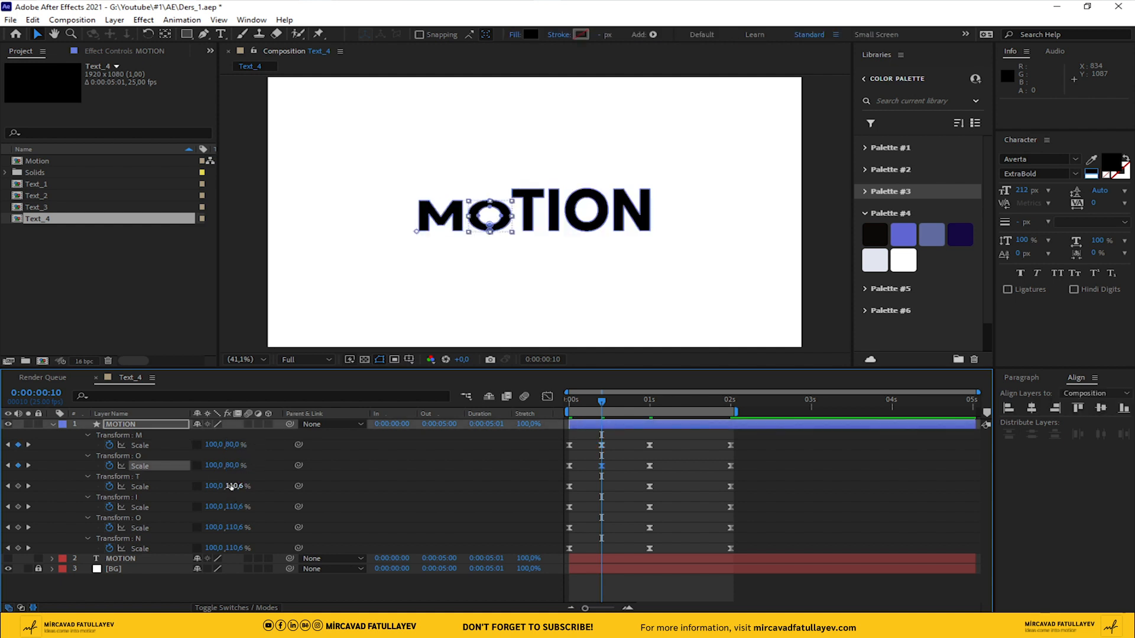
pyautogui.write('80')
pyautogui.press('Return')
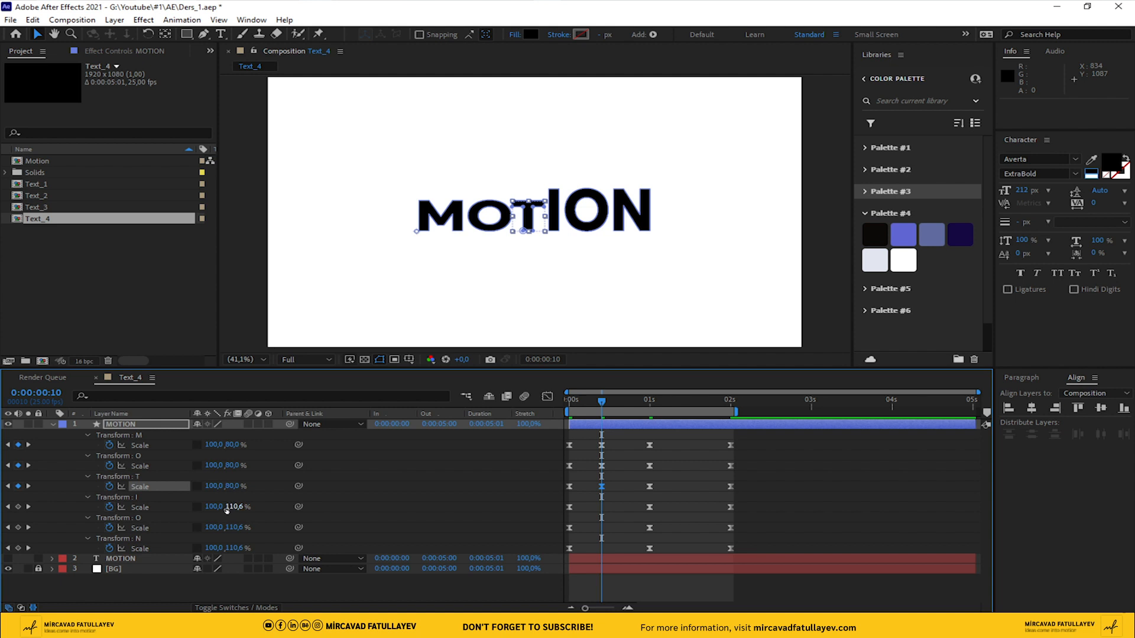
# Set the vertical Scale of the letters I, second O and N to 80% at frame 10
pyautogui.write('80')
pyautogui.press('Return')
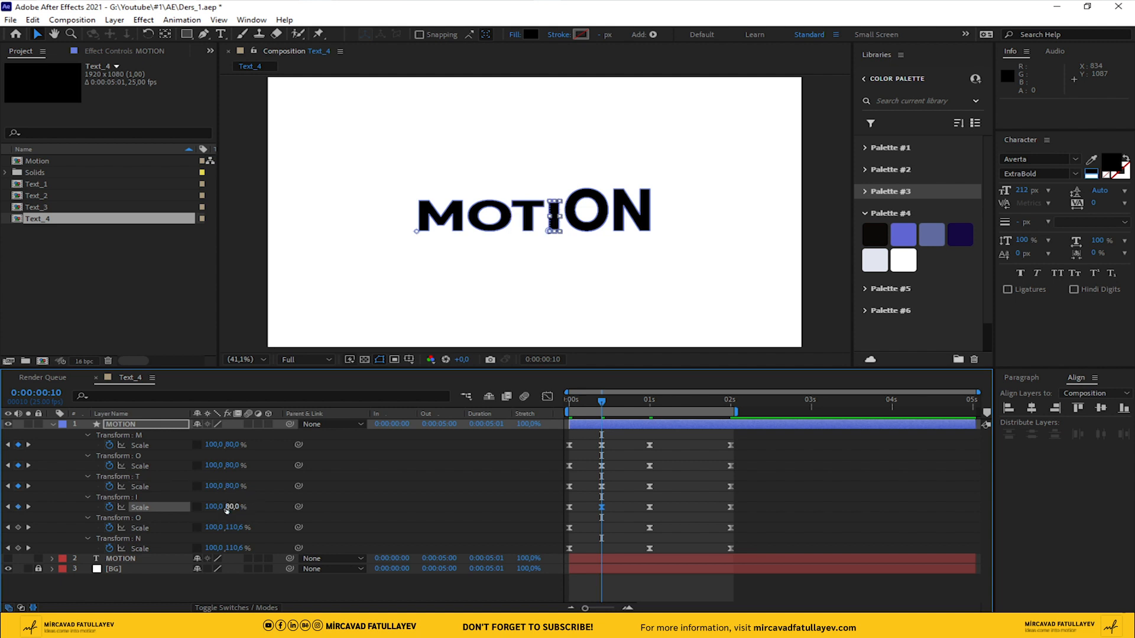
pyautogui.write('80')
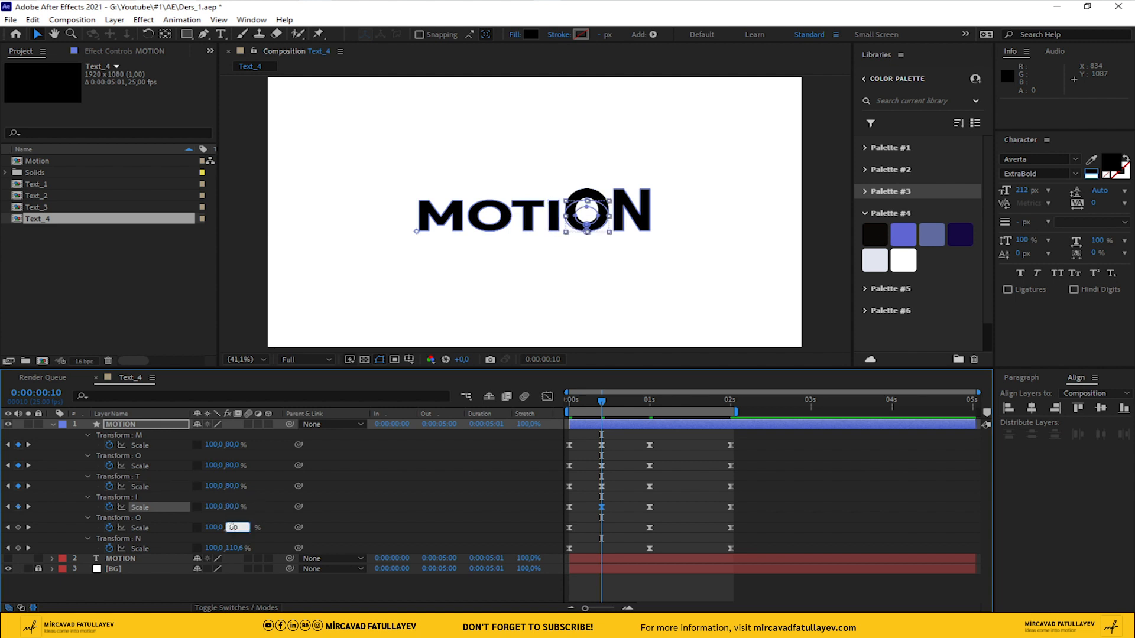
pyautogui.press('Return')
pyautogui.write('8')
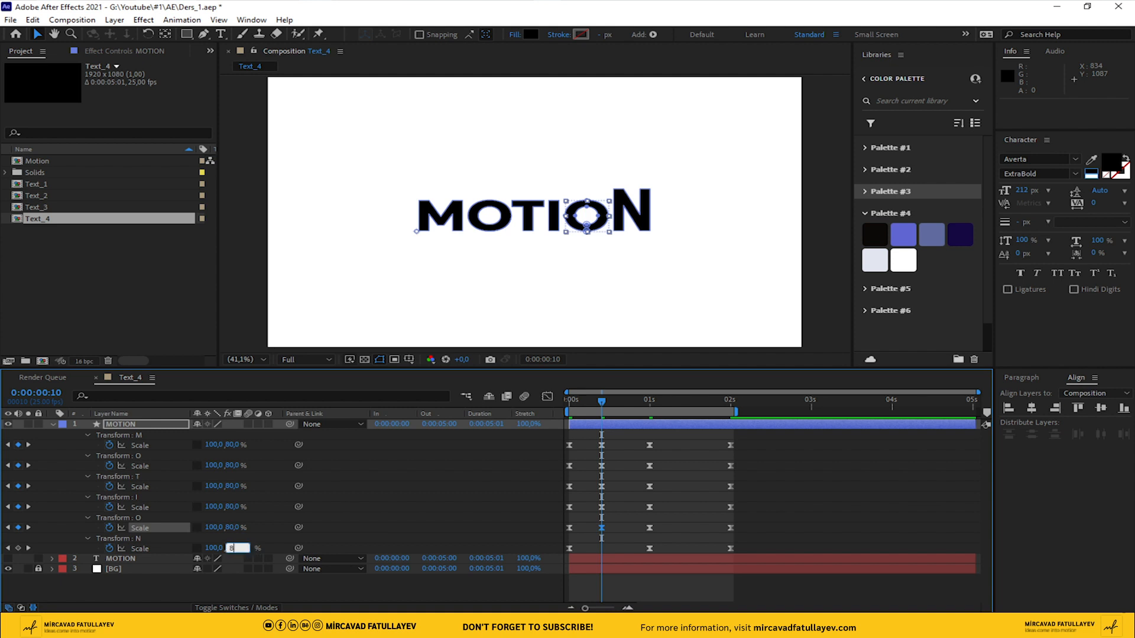
pyautogui.write('0')
pyautogui.press('Return')
# Copy the six 80% Scale keyframes from frame 10, paste them at 0:00:01:15, and preview the animation
pyautogui.moveTo(719, 403)
pyautogui.mouseDown()
pyautogui.moveTo(732, 410)
pyautogui.moveTo(698, 407)
pyautogui.mouseUp()
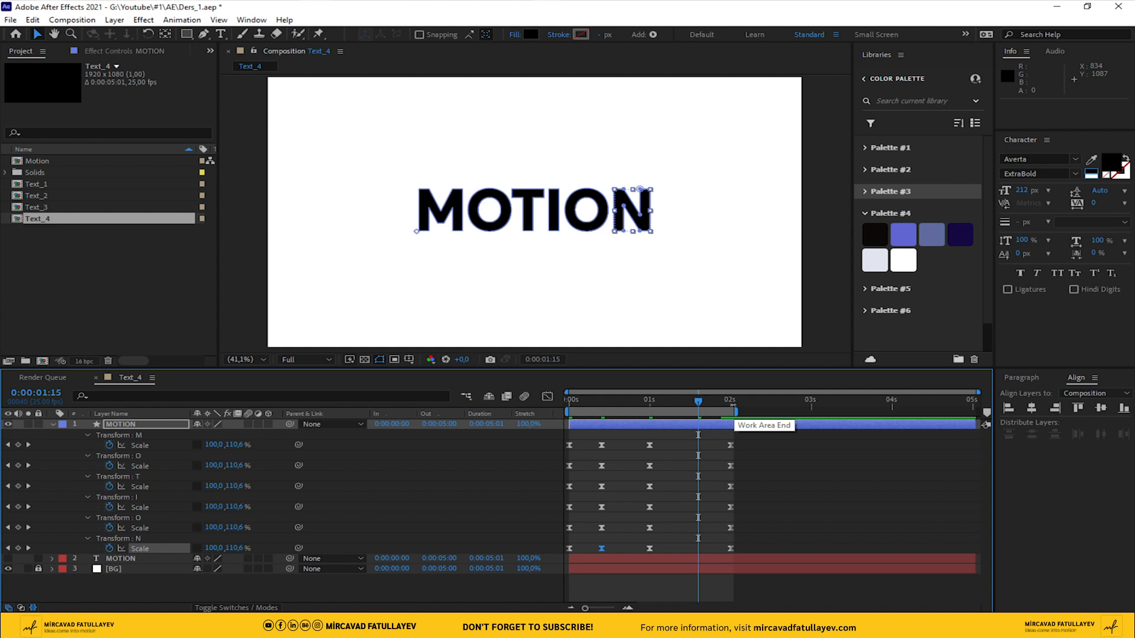
pyautogui.moveTo(616, 439); pyautogui.dragTo(588, 553)
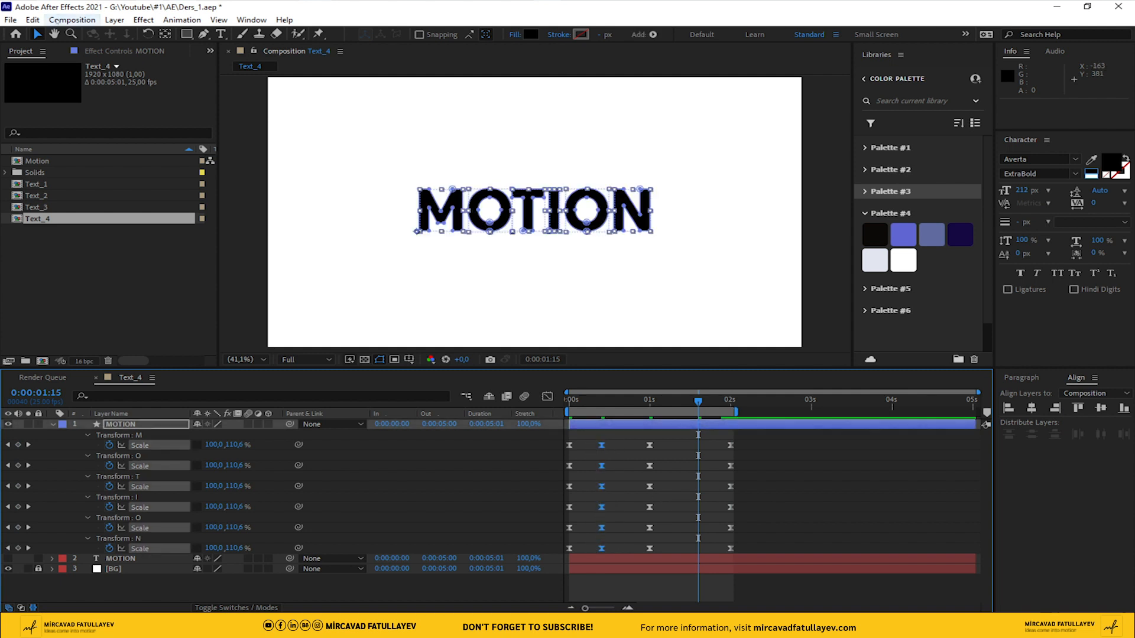
pyautogui.click(33, 20)
pyautogui.click(41, 92)
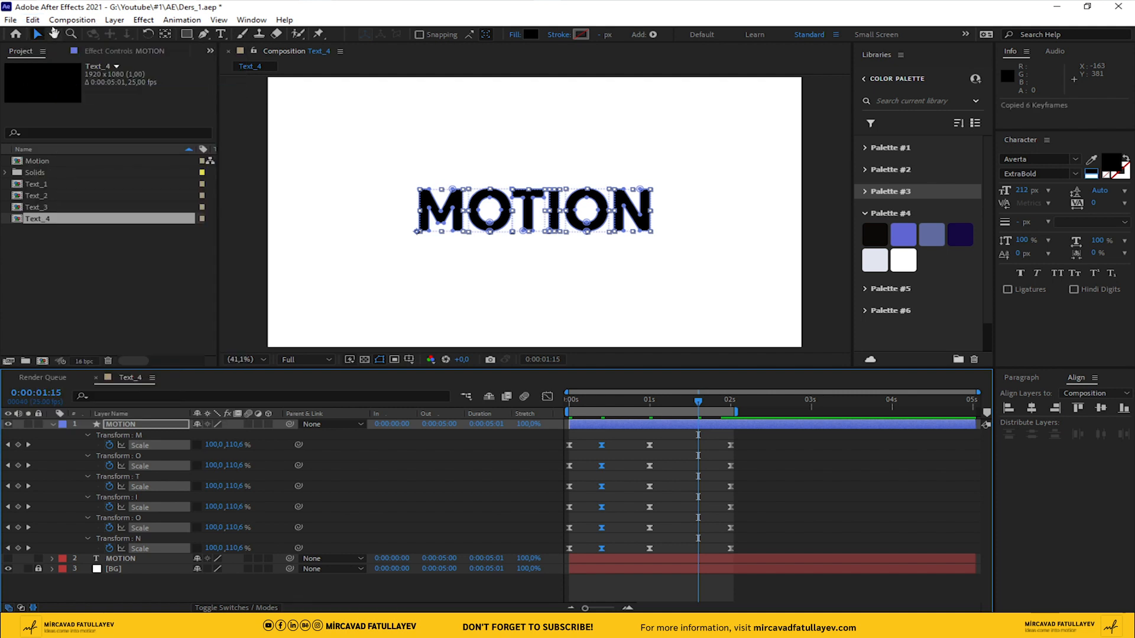
pyautogui.click(33, 19)
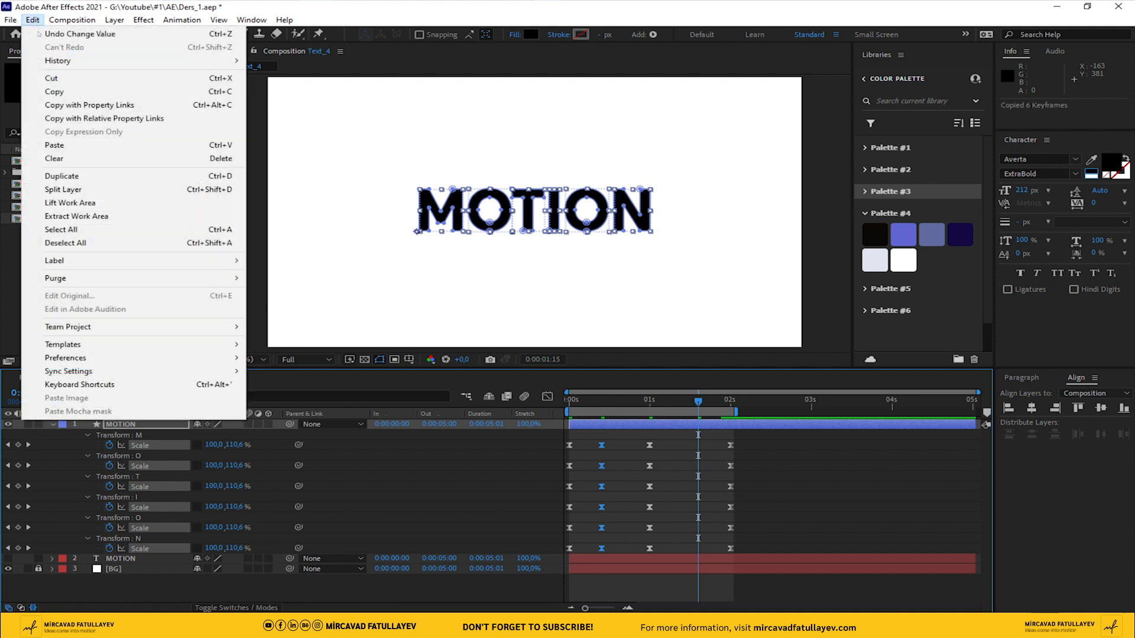
pyautogui.click(126, 144)
pyautogui.press('space')
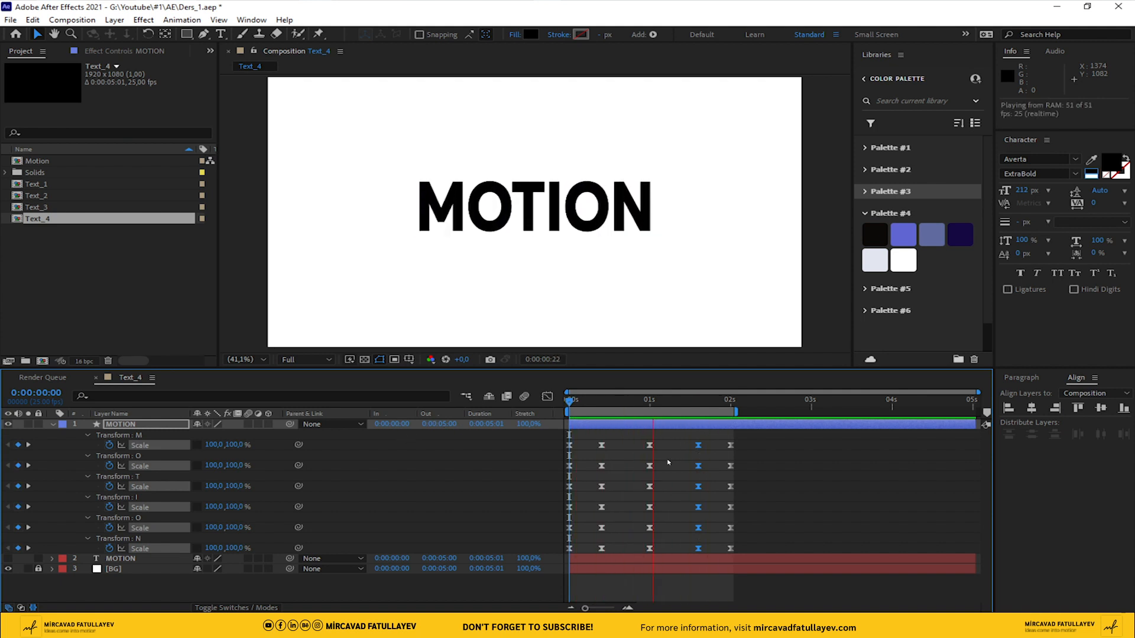
pyautogui.press('space')
# Set the incoming and outgoing velocity influence of the six Scale keyframes at 0:00:01:00 to 80% and preview from the start
pyautogui.moveTo(666, 441); pyautogui.dragTo(632, 556)
pyautogui.rightClick(650, 551)
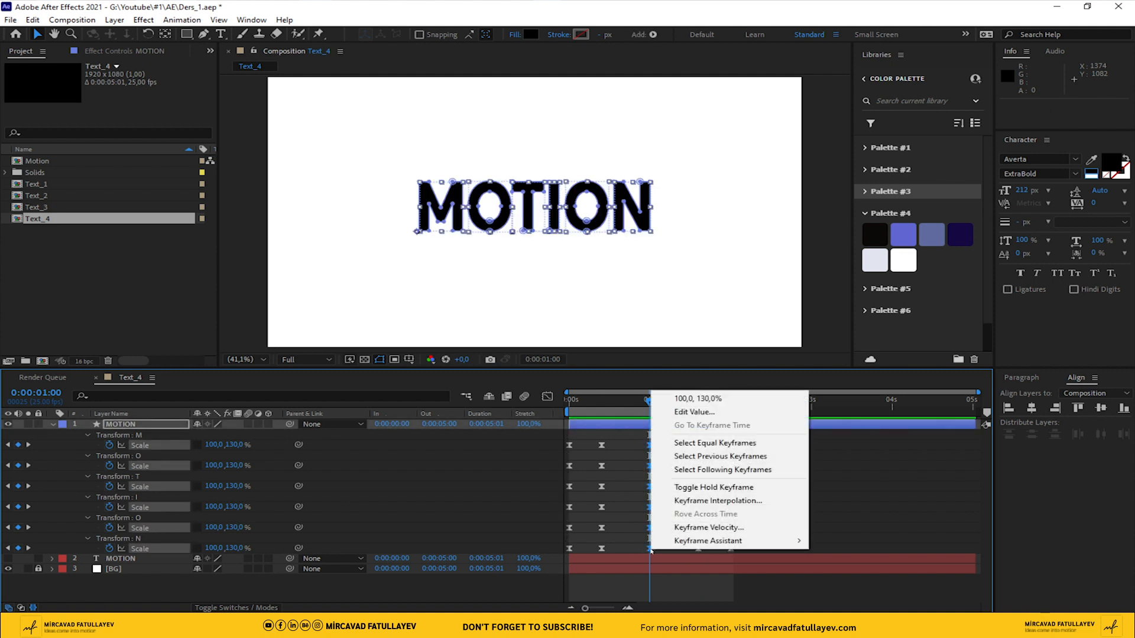
pyautogui.click(706, 527)
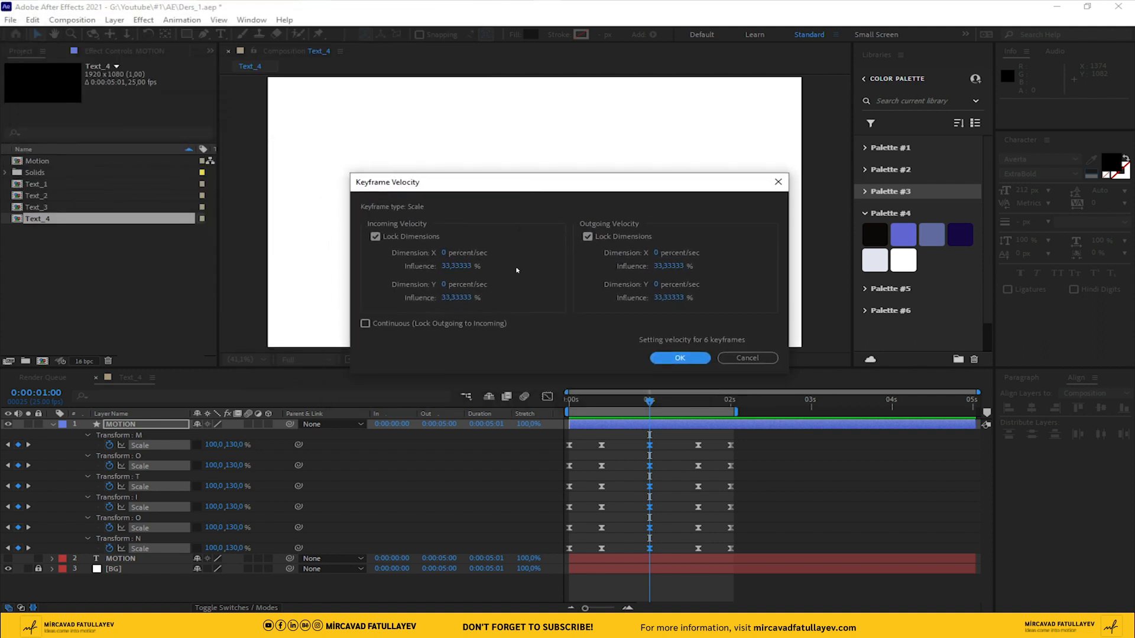
pyautogui.click(456, 266)
pyautogui.write('80')
pyautogui.click(674, 267)
pyautogui.write('80')
pyautogui.click(606, 330)
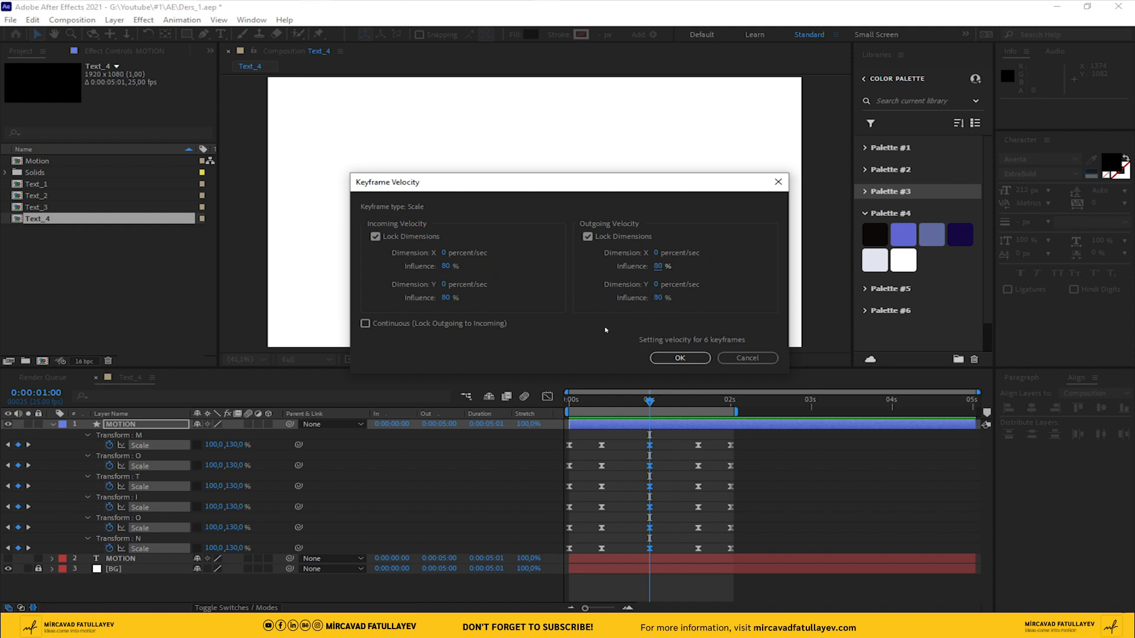
pyautogui.click(682, 358)
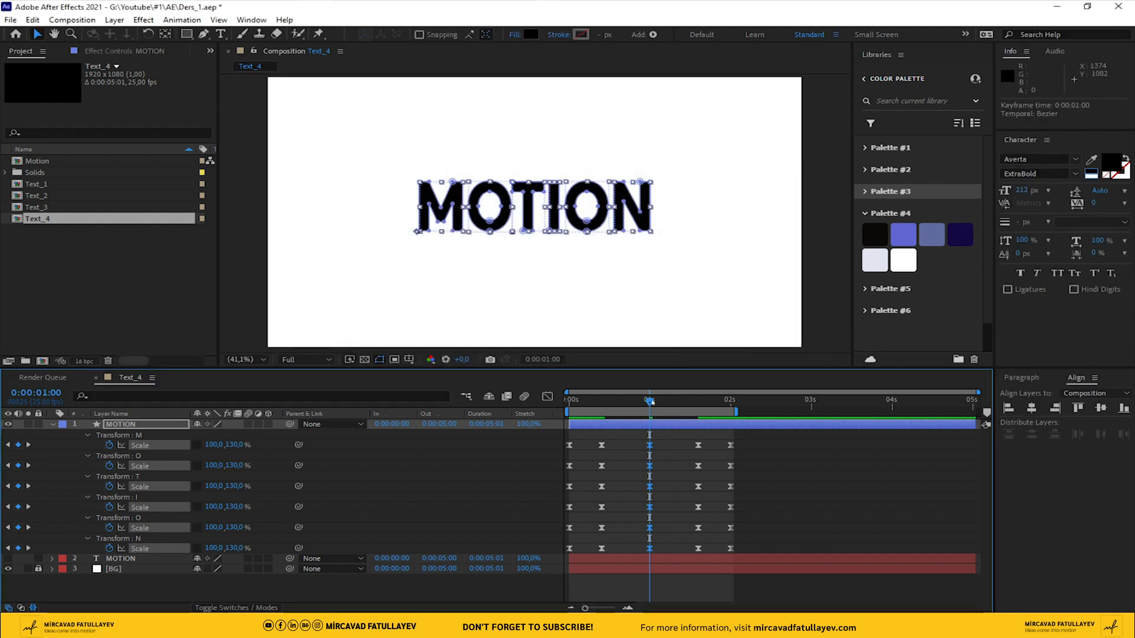
pyautogui.moveTo(650, 401); pyautogui.dragTo(331, 420)
pyautogui.press('space')
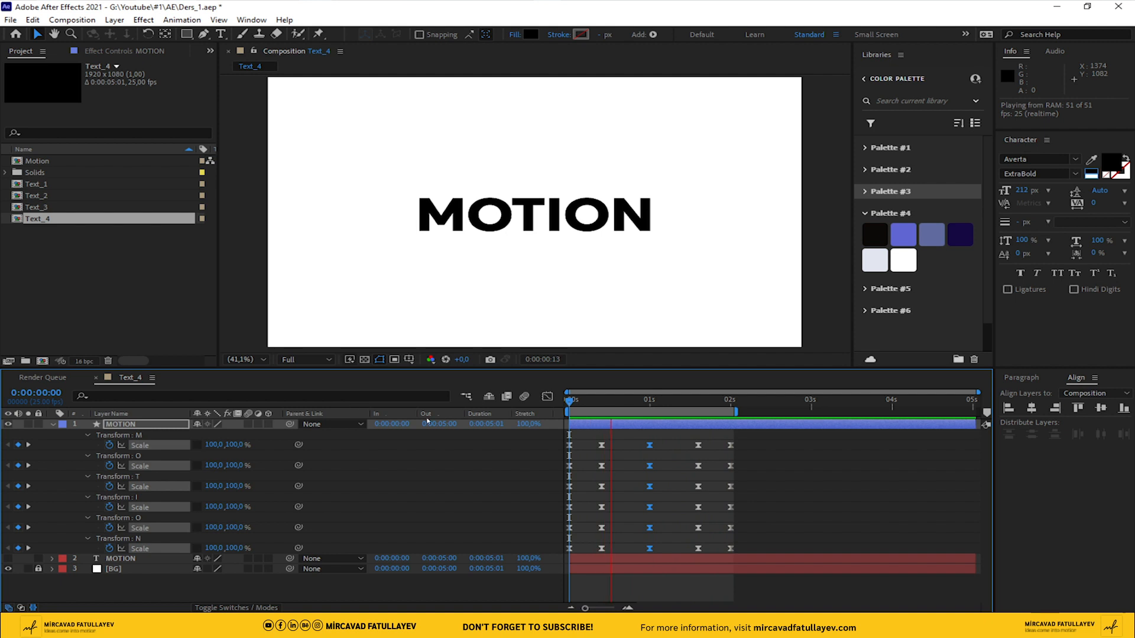
pyautogui.click(602, 405)
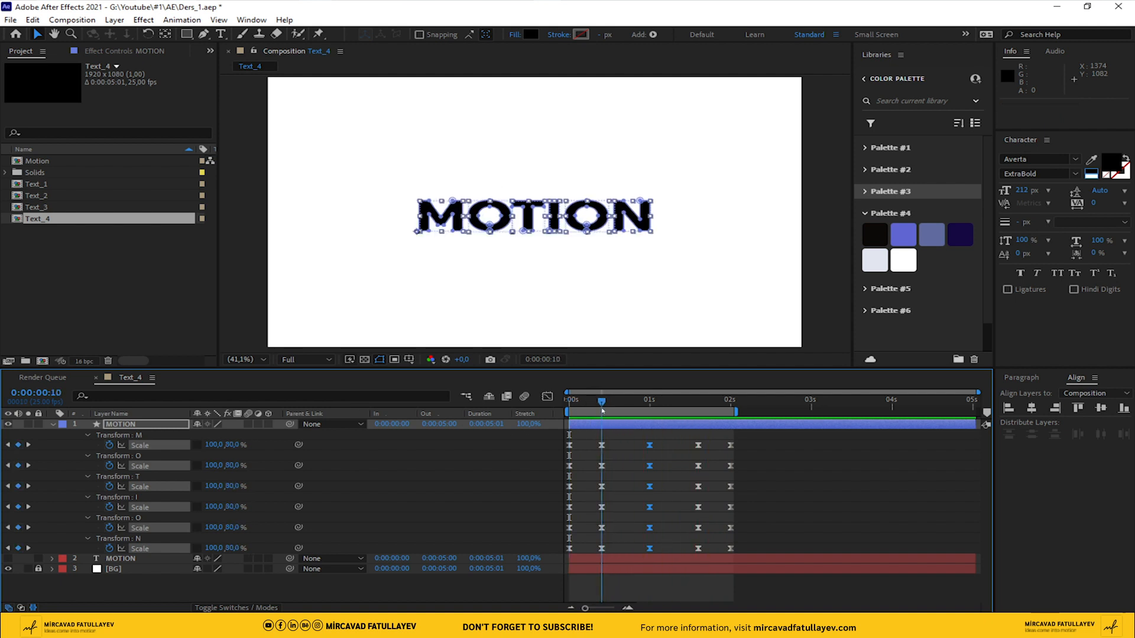
# Enable motion blur for the MOTION shape layer and the composition, and preview the animation
pyautogui.click(249, 424)
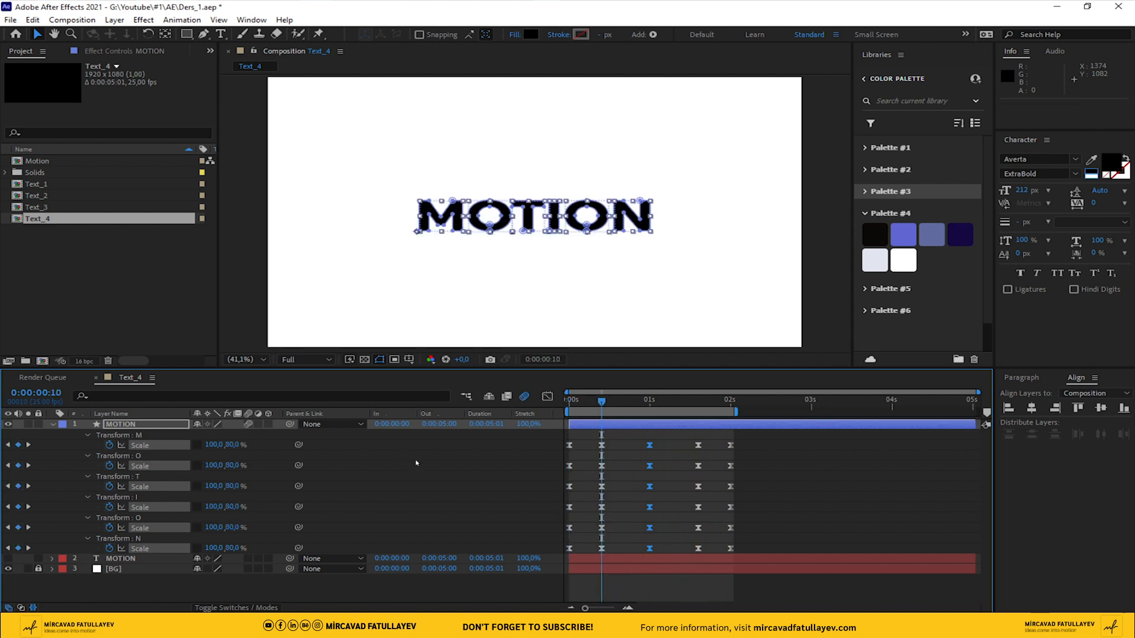
pyautogui.press('space')
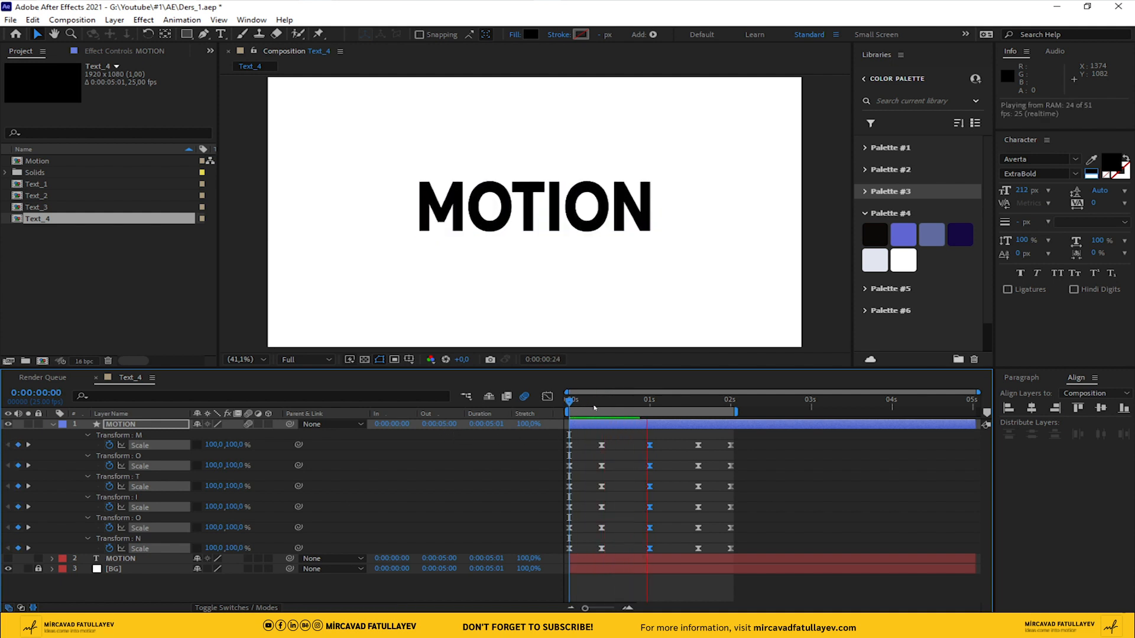
pyautogui.press('space')
# Shift the Scale keyframes of every letter after M so they start at frame 2
pyautogui.press('pagedown')
pyautogui.press('pagedown')
pyautogui.moveTo(783, 463); pyautogui.dragTo(555, 563)
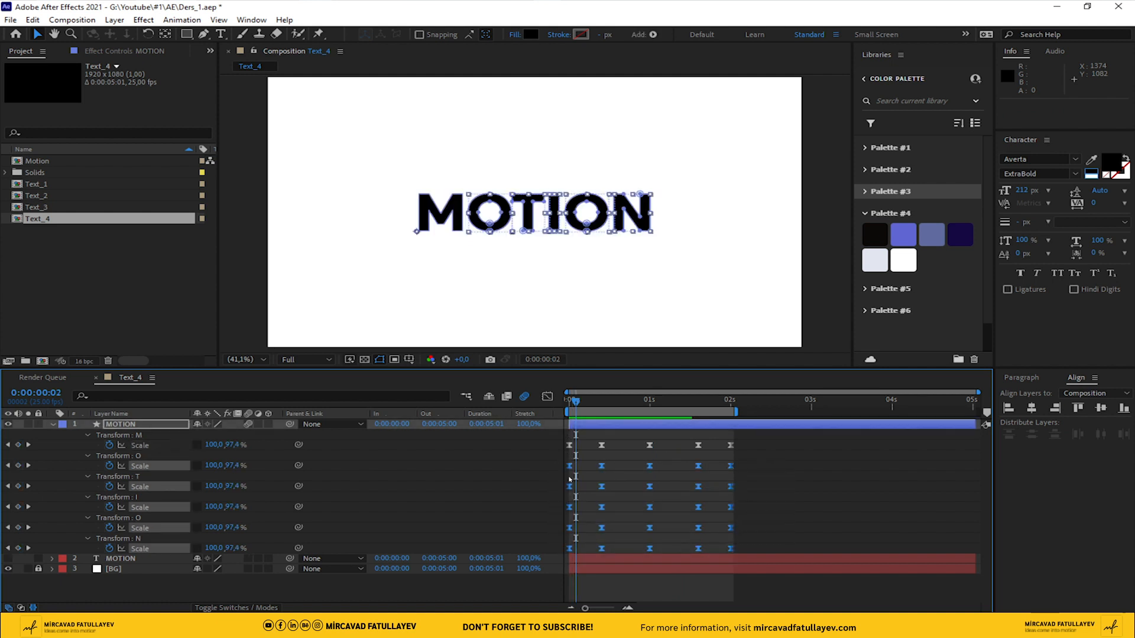
pyautogui.moveTo(569, 468); pyautogui.dragTo(576, 470)
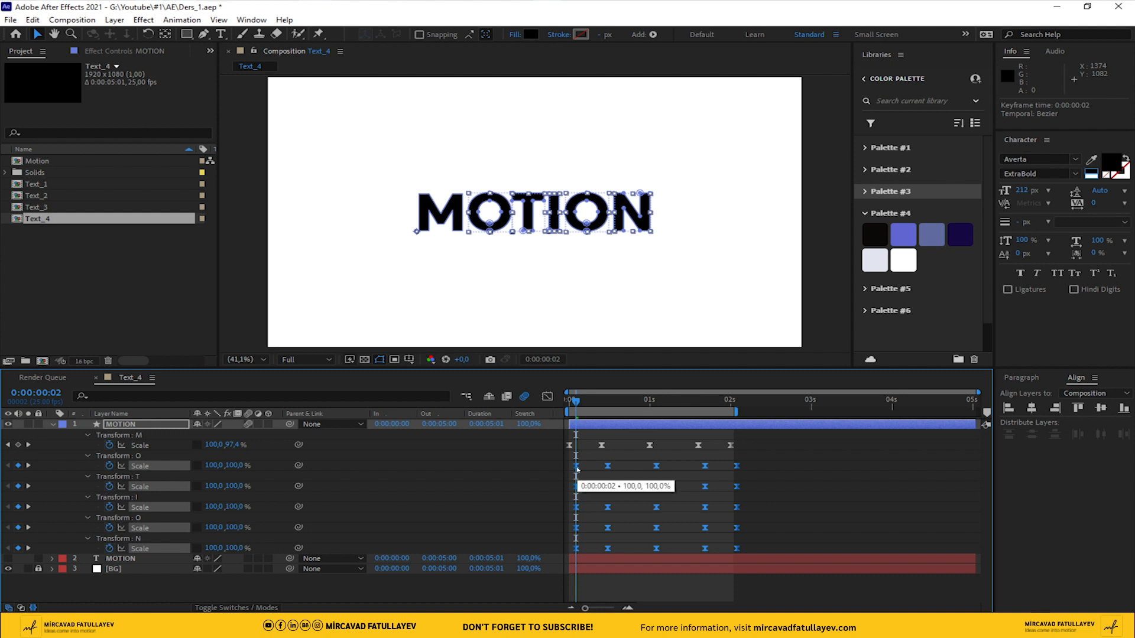
# Shift the Scale keyframes of T, I, second O and N so they start at frame 4
pyautogui.press('pagedown')
pyautogui.press('pagedown')
pyautogui.moveTo(788, 482); pyautogui.dragTo(563, 568)
pyautogui.moveTo(578, 488); pyautogui.dragTo(588, 490)
# Shift the Scale keyframes of I, second O and N so they start at frame 6
pyautogui.press('pagedown')
pyautogui.press('pagedown')
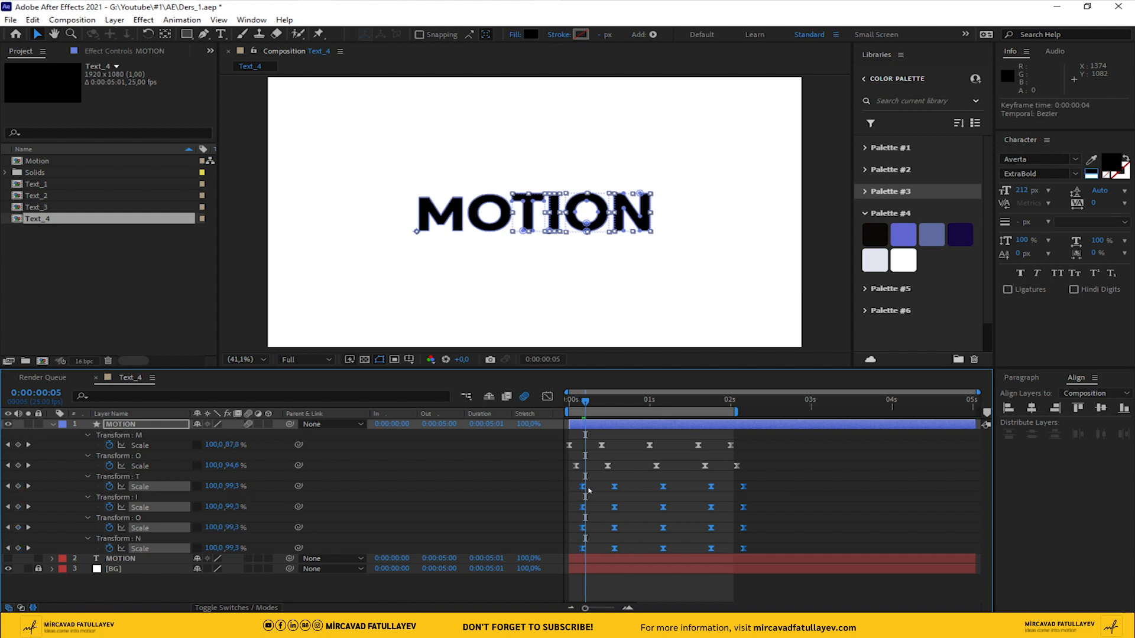
pyautogui.moveTo(782, 499); pyautogui.dragTo(573, 567)
pyautogui.moveTo(586, 510); pyautogui.dragTo(593, 511)
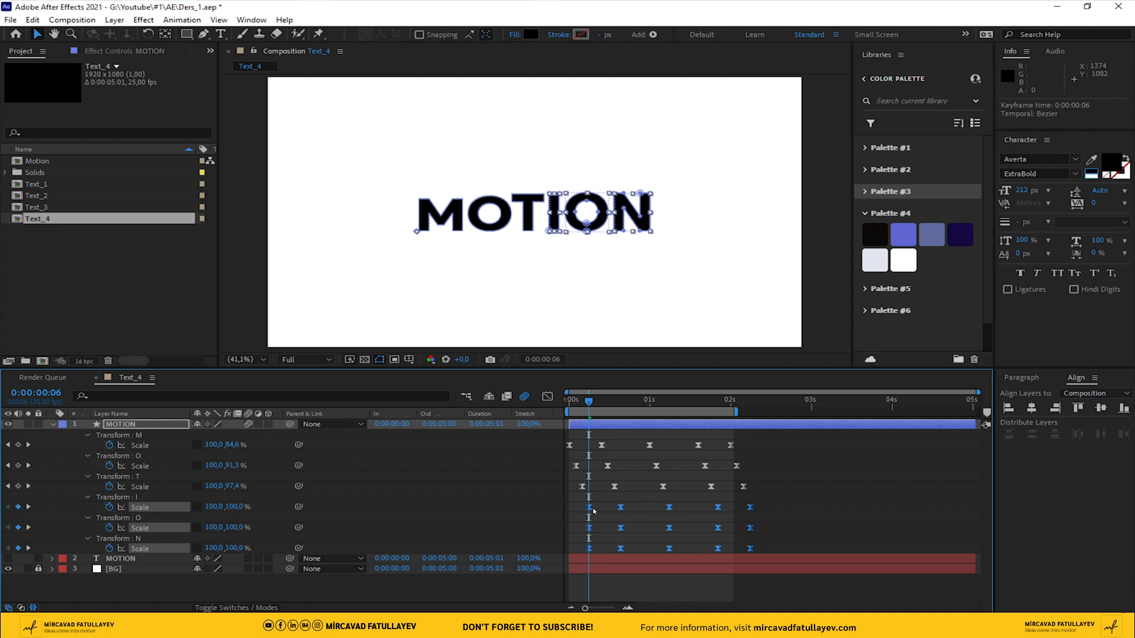
# Shift the Scale keyframes of the second O to start at frame 8 and those of N at frame 10
pyautogui.press('pagedown')
pyautogui.press('pagedown')
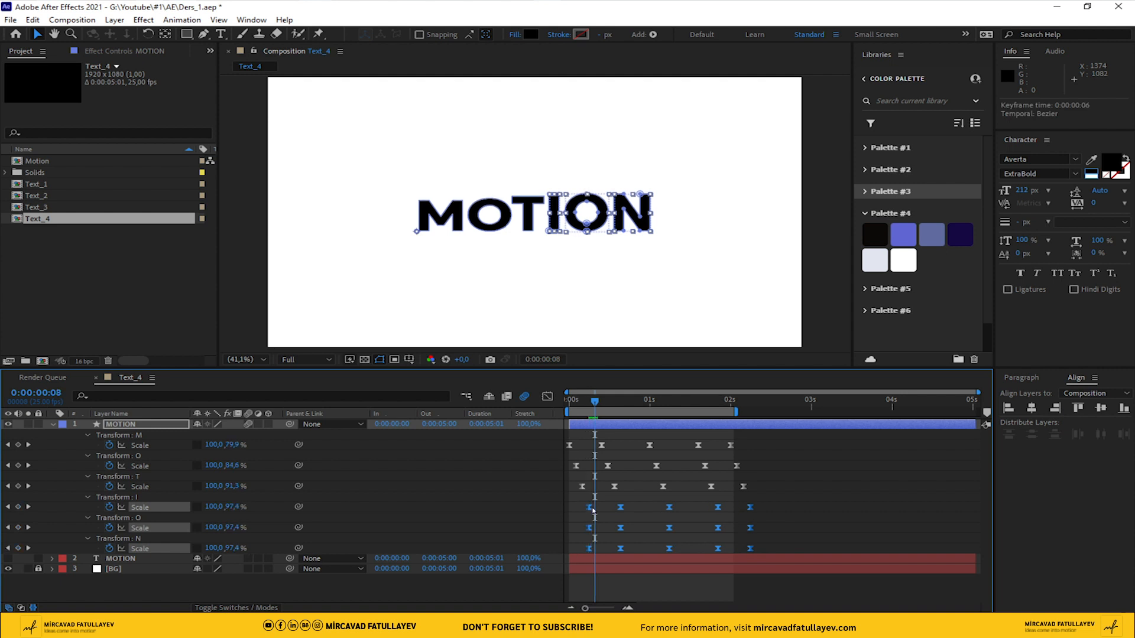
pyautogui.moveTo(787, 526); pyautogui.dragTo(594, 531)
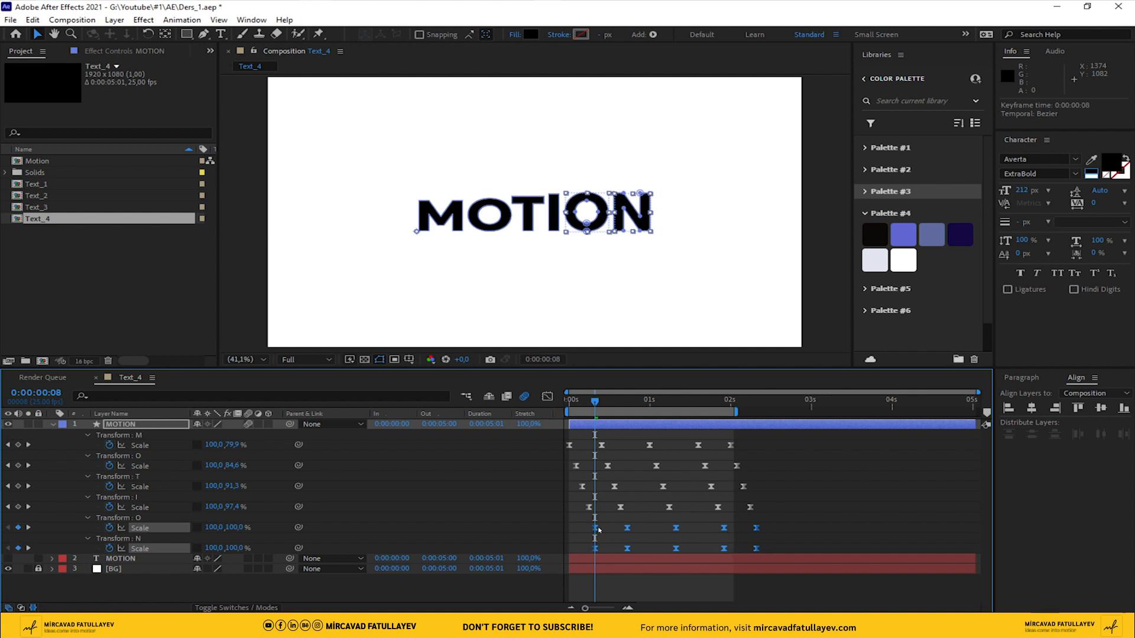
pyautogui.press('pagedown')
pyautogui.press('pagedown')
pyautogui.moveTo(797, 542); pyautogui.dragTo(607, 550)
# End the work area at 0:00:02:10 and preview the staggered letter animation from the start
pyautogui.moveTo(745, 409); pyautogui.dragTo(770, 419)
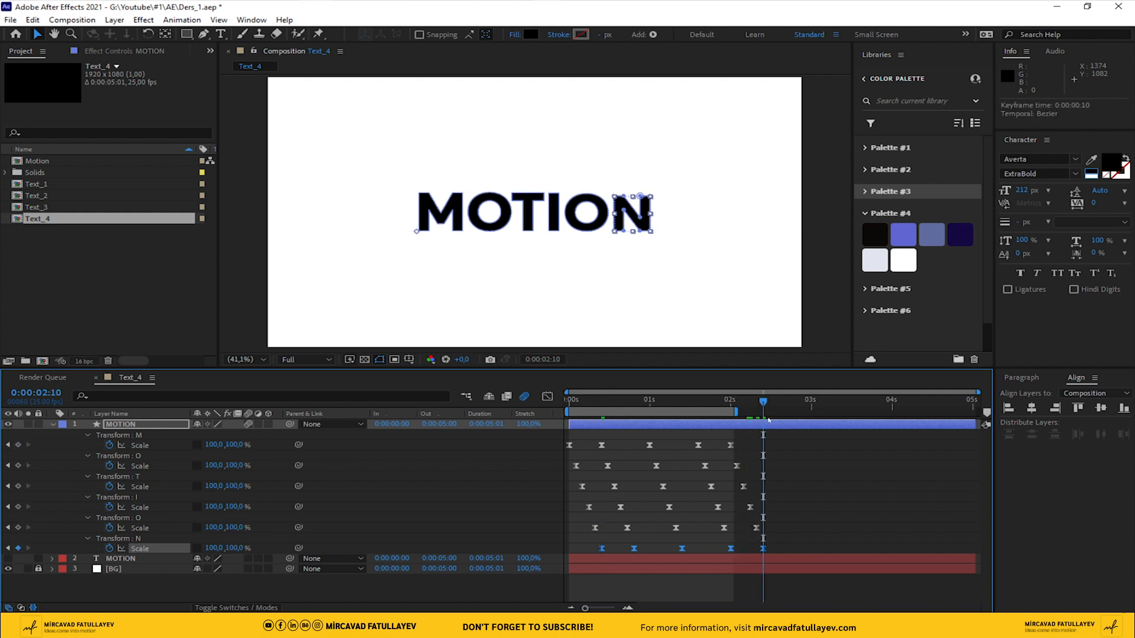
pyautogui.press('n')
pyautogui.press('Home')
pyautogui.press('space')
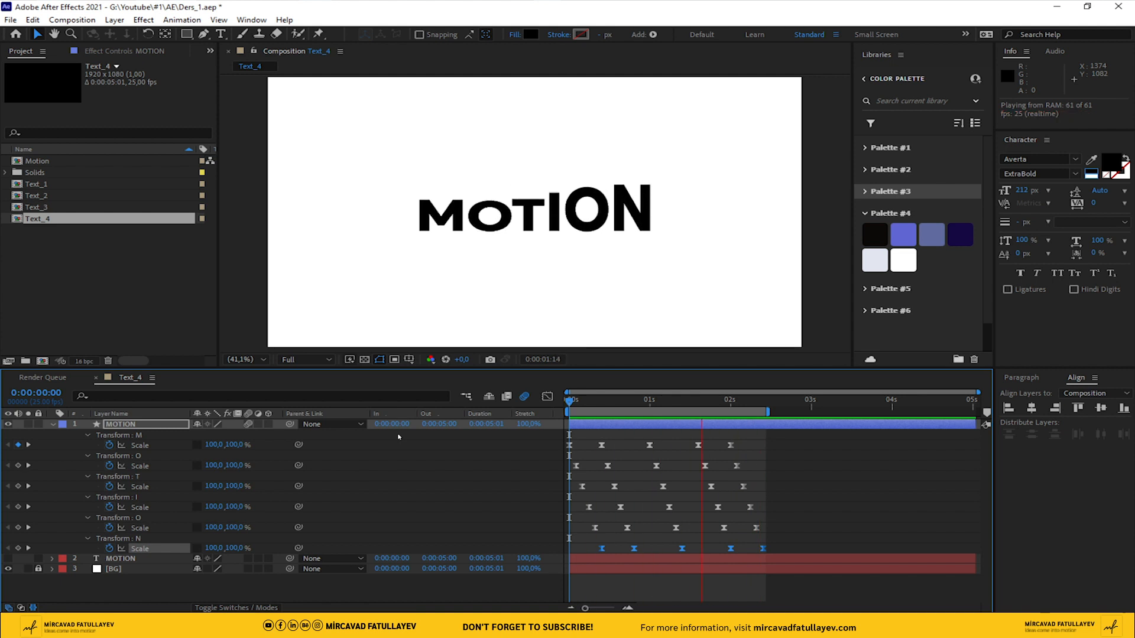
pyautogui.click(671, 402)
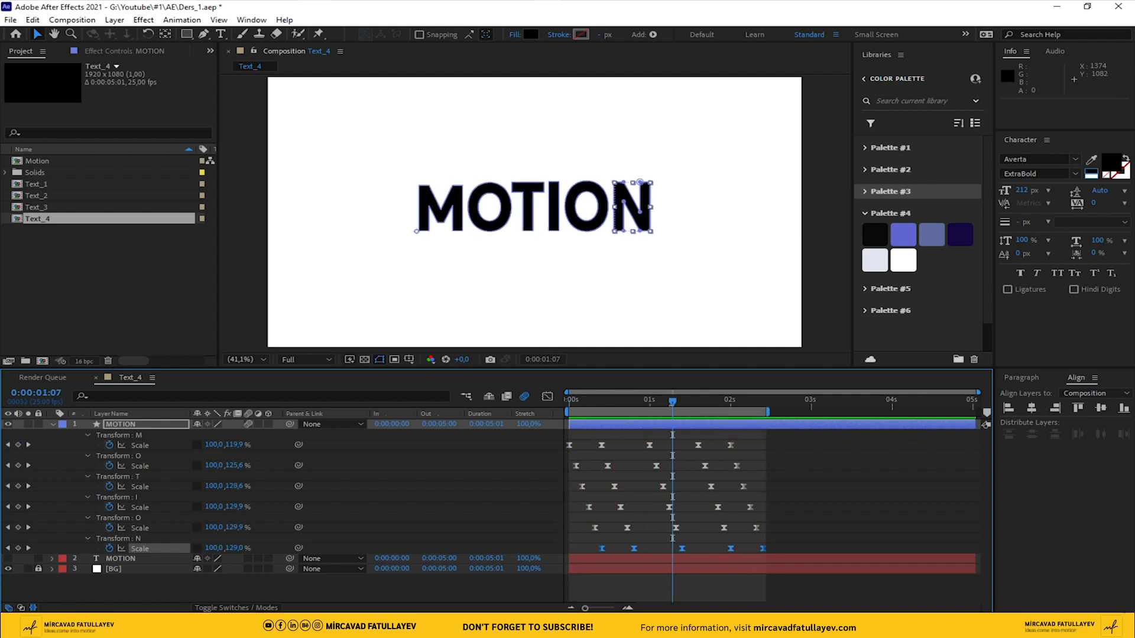
# Set the stroke width of the whole MOTION shape layer to 8 px
pyautogui.click(137, 425)
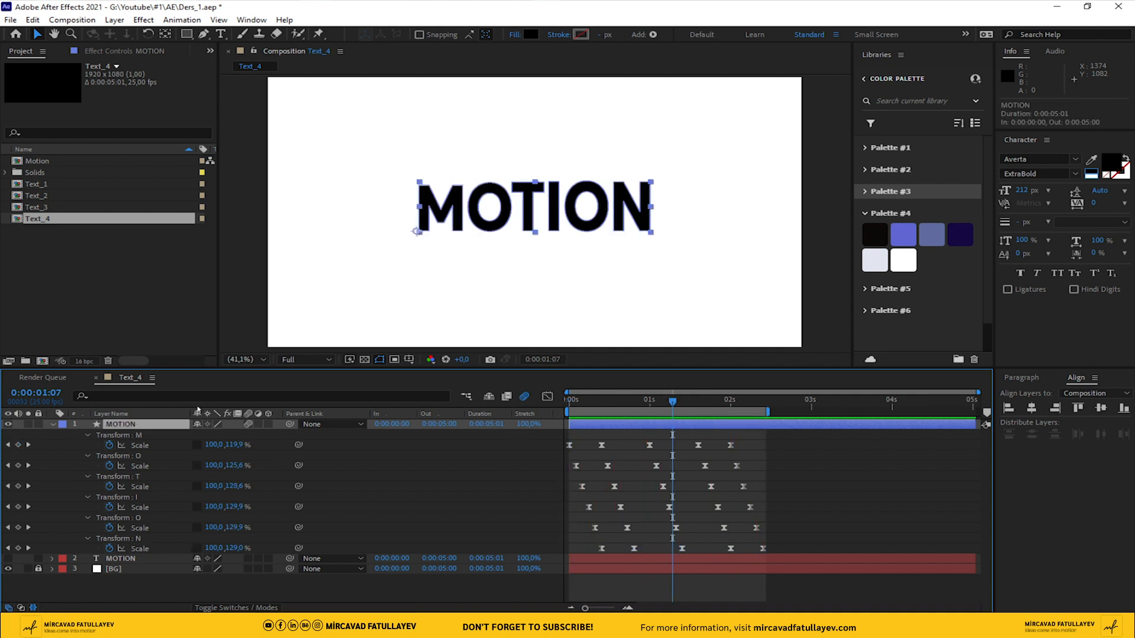
pyautogui.click(606, 34)
pyautogui.write('8')
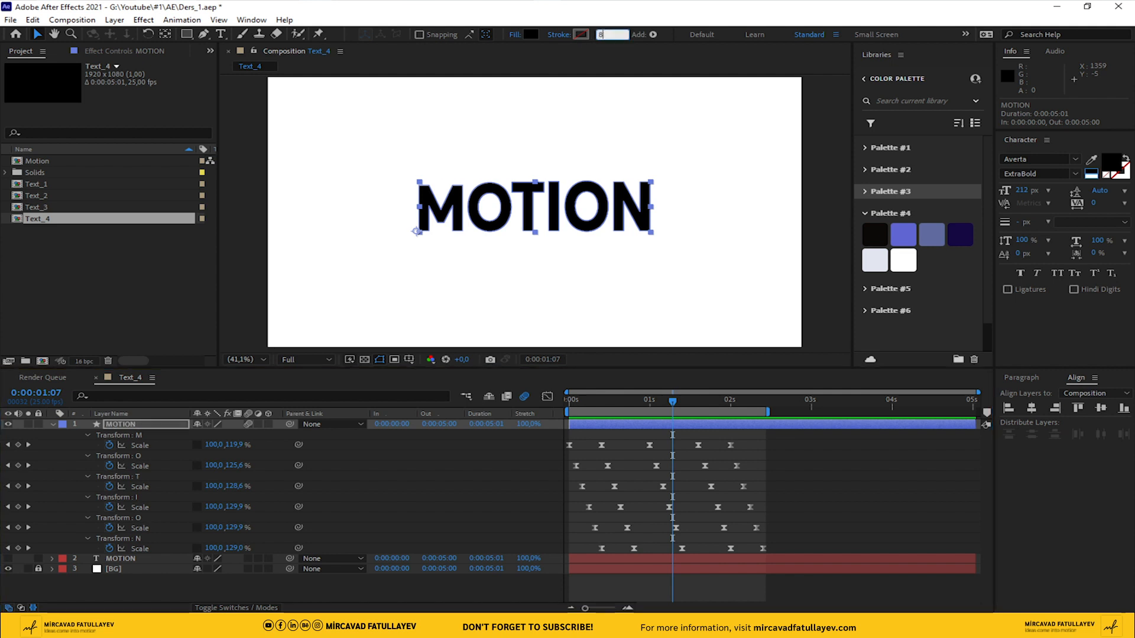
pyautogui.press('Return')
pyautogui.click(445, 465)
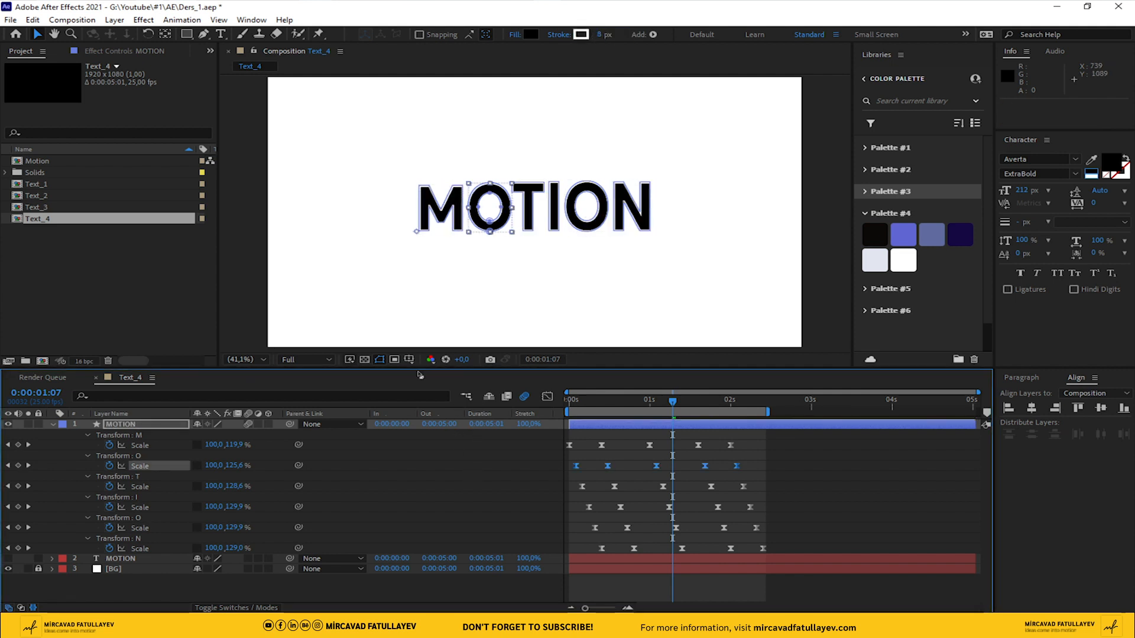
pyautogui.click(559, 34)
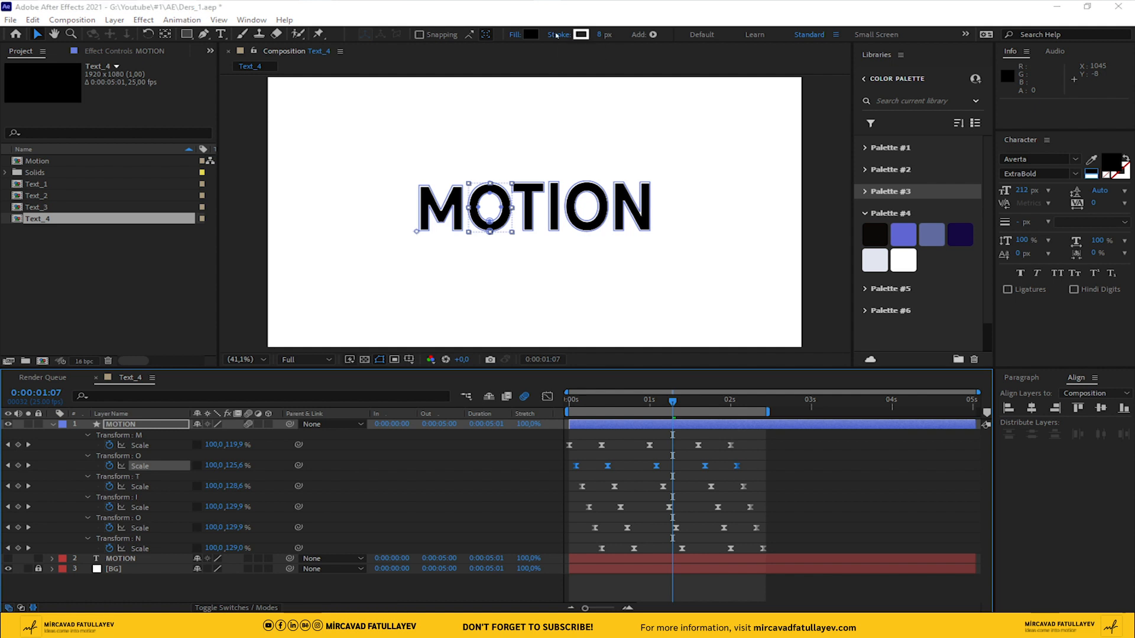
pyautogui.moveTo(540, 180); pyautogui.dragTo(272, 178)
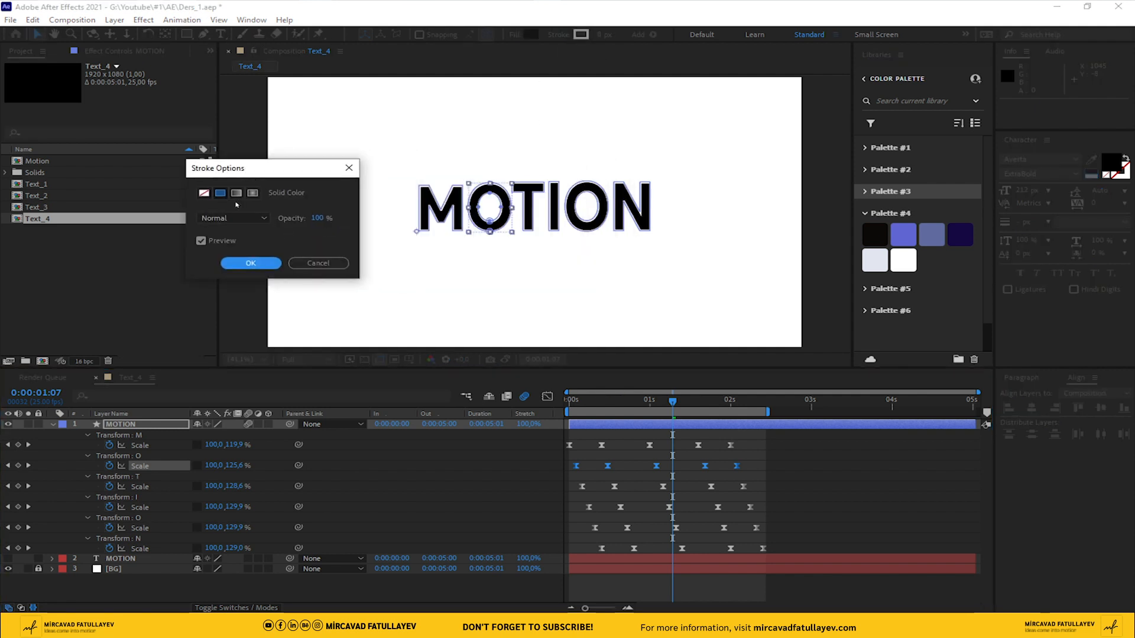
pyautogui.click(311, 263)
# Set the first O's stroke color to near-black 0B0908, sampled from the Palette #4 swatches
pyautogui.click(581, 34)
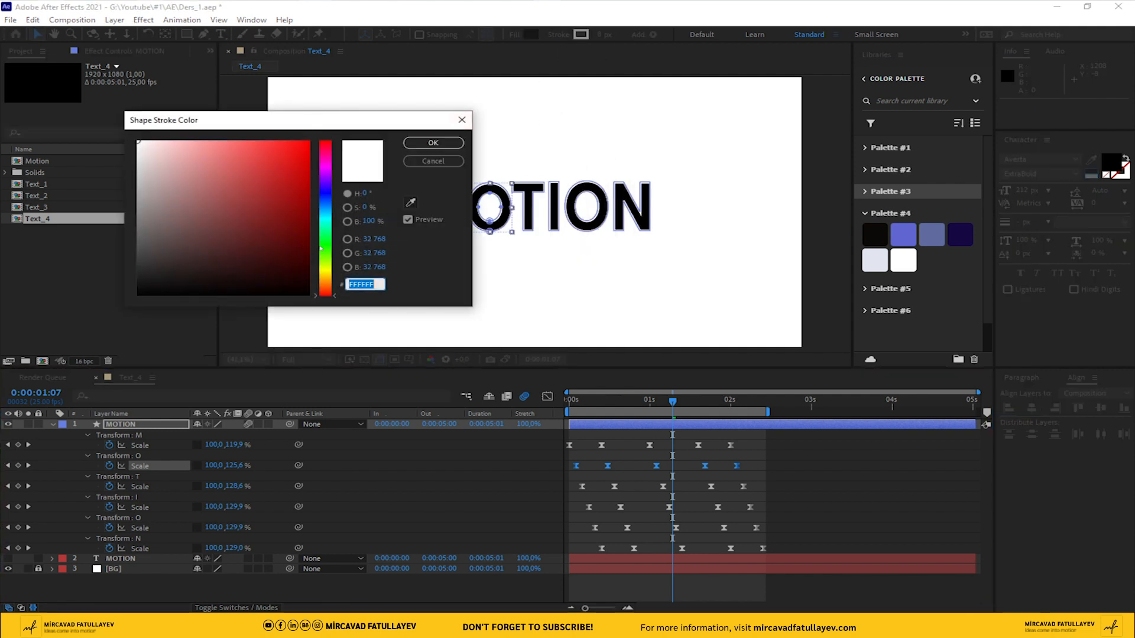
pyautogui.click(410, 203)
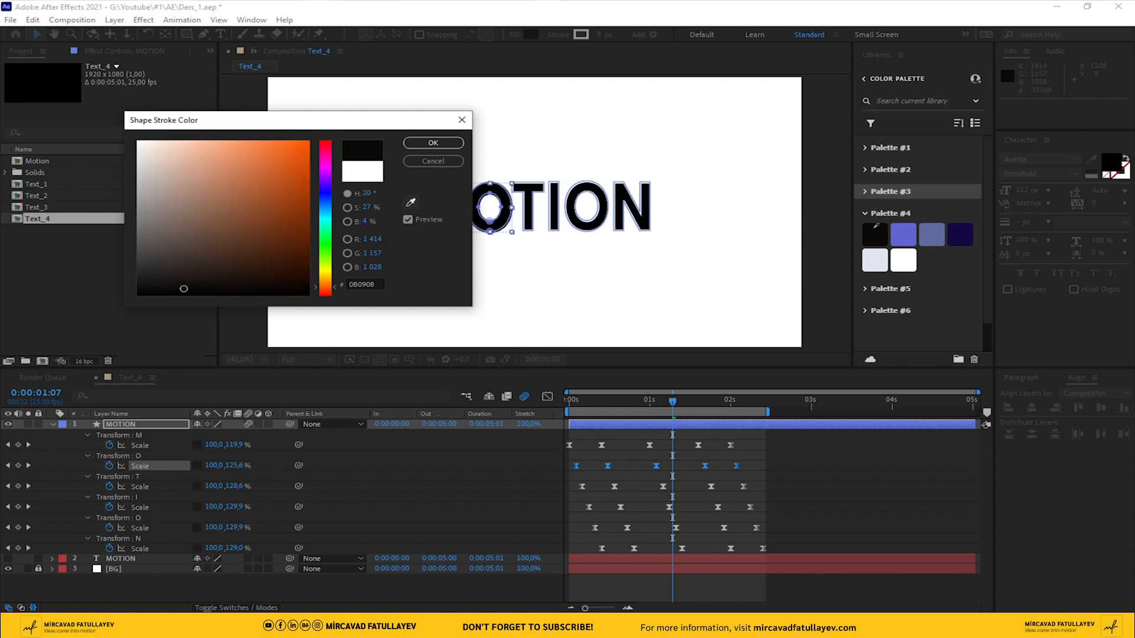
pyautogui.click(875, 228)
pyautogui.click(433, 143)
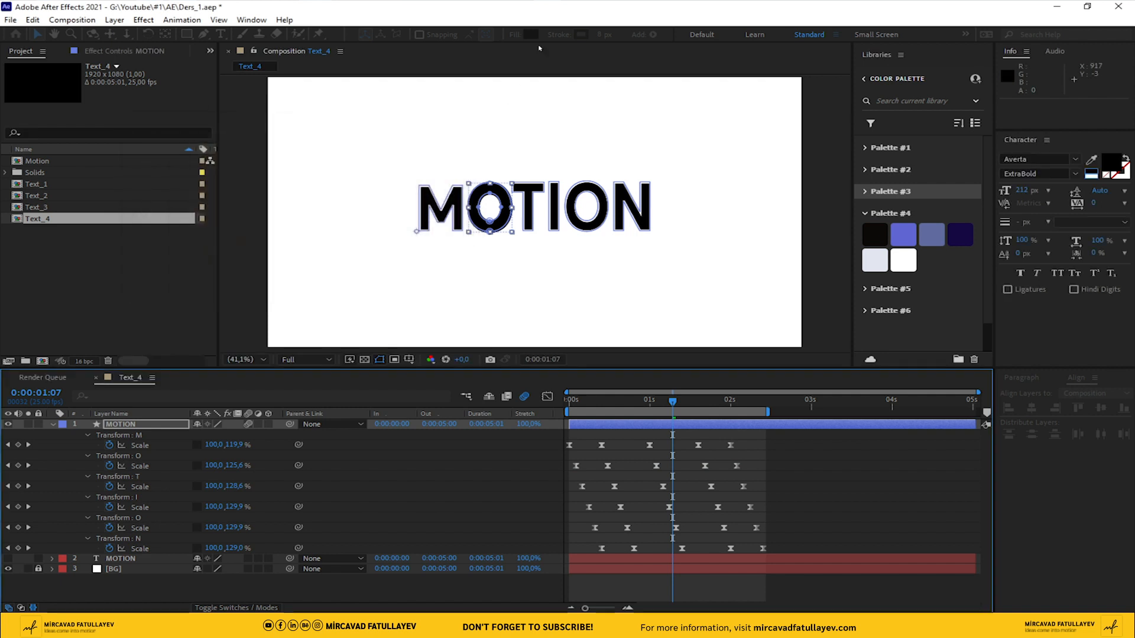
# Fill the first O with the dark navy swatch sampled from Palette #4
pyautogui.click(530, 34)
pyautogui.click(410, 203)
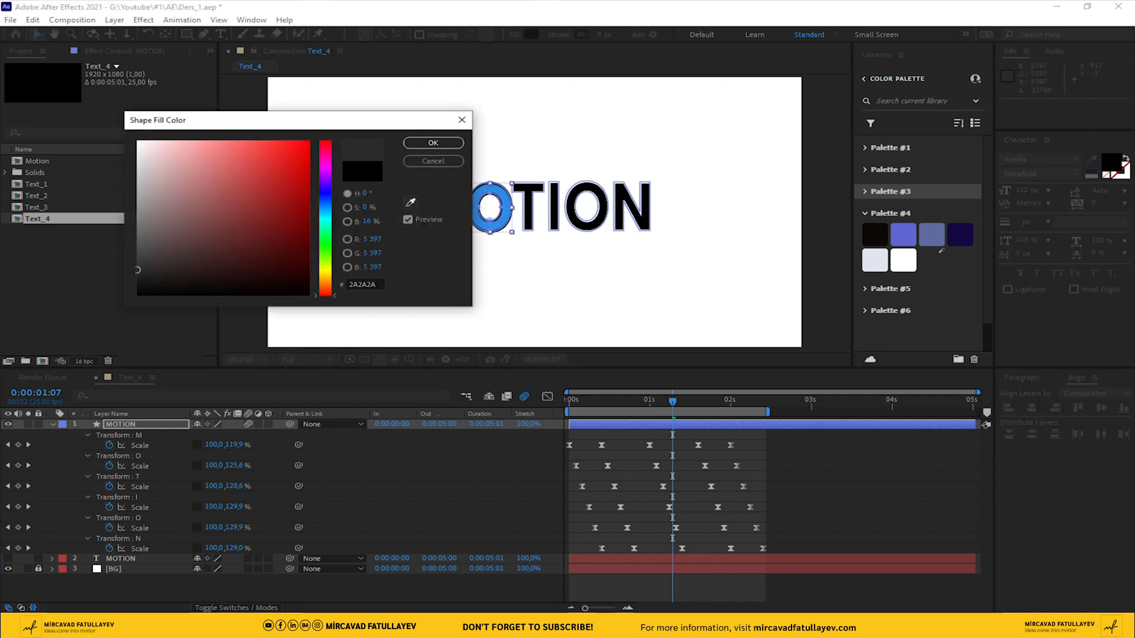
pyautogui.click(899, 236)
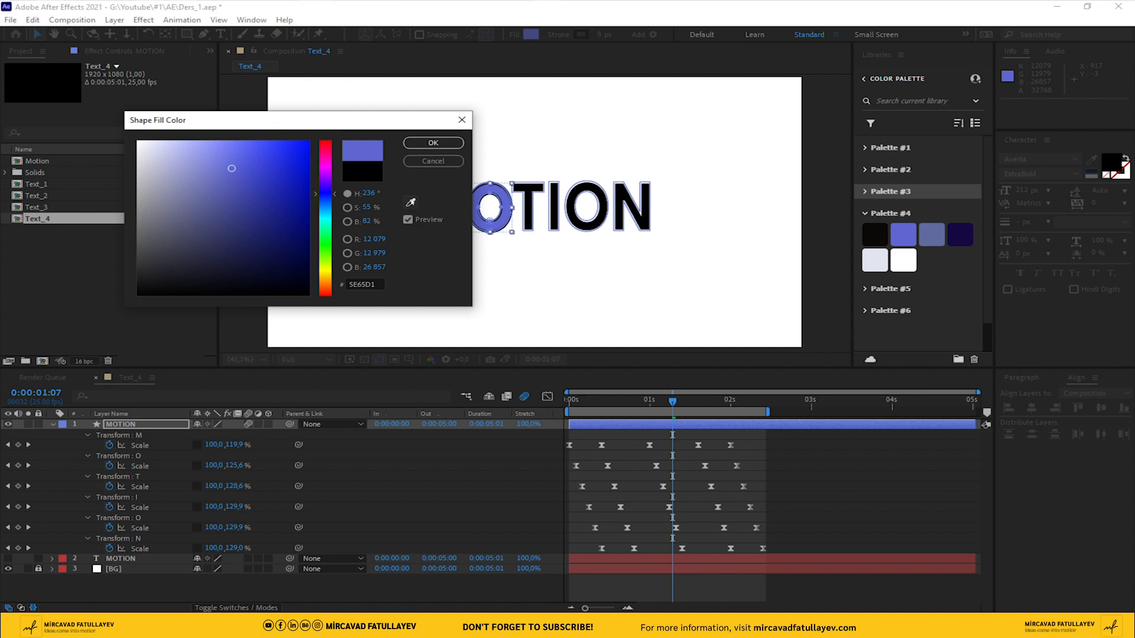
pyautogui.click(959, 235)
pyautogui.click(431, 145)
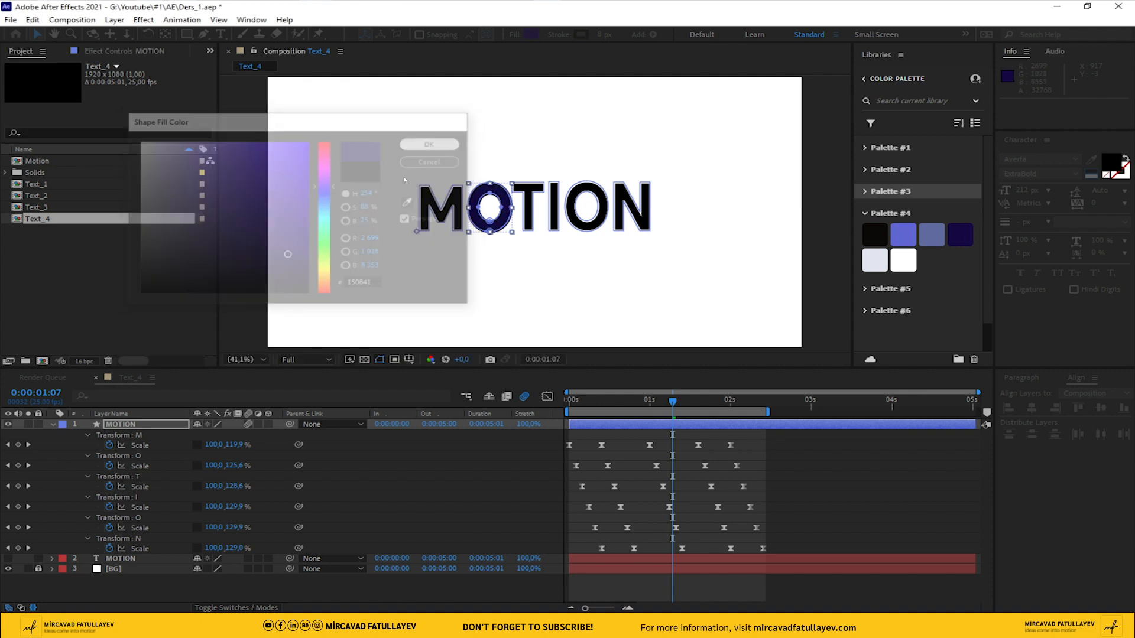
pyautogui.click(456, 475)
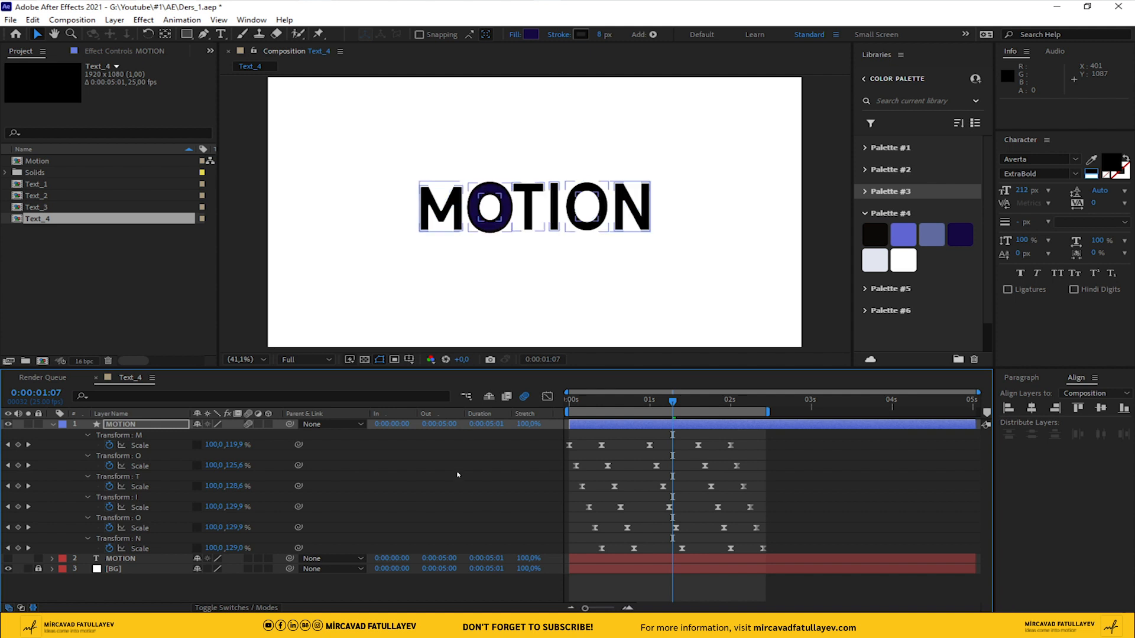
# Change the fill type of all letters in the MOTION shape layer to Solid Color
pyautogui.click(112, 425)
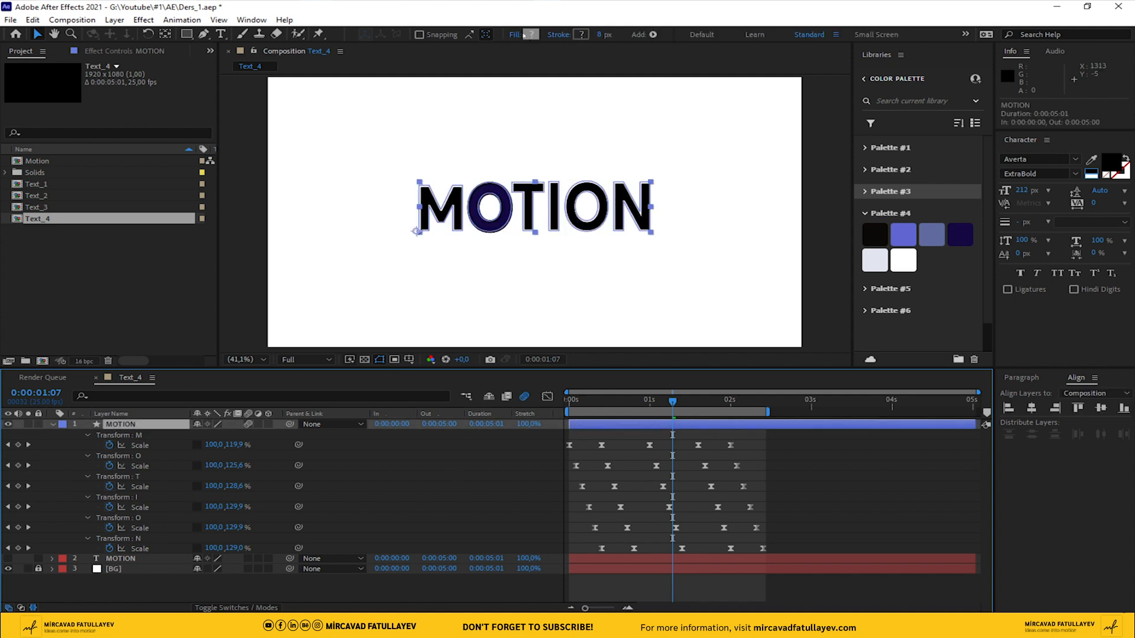
pyautogui.click(523, 35)
pyautogui.click(236, 194)
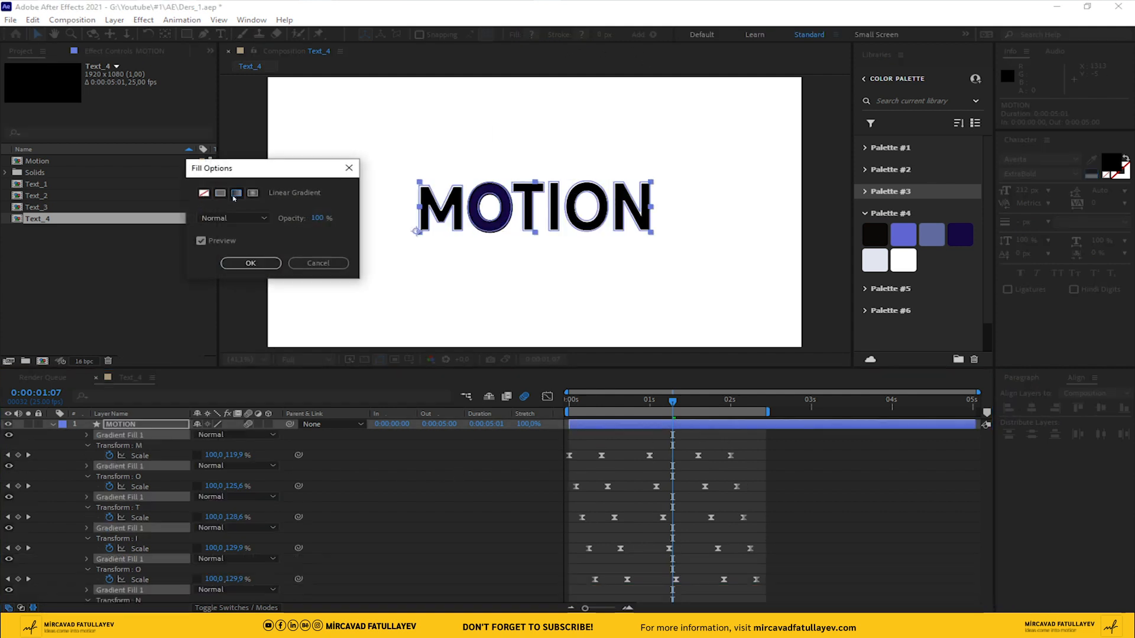
pyautogui.click(220, 194)
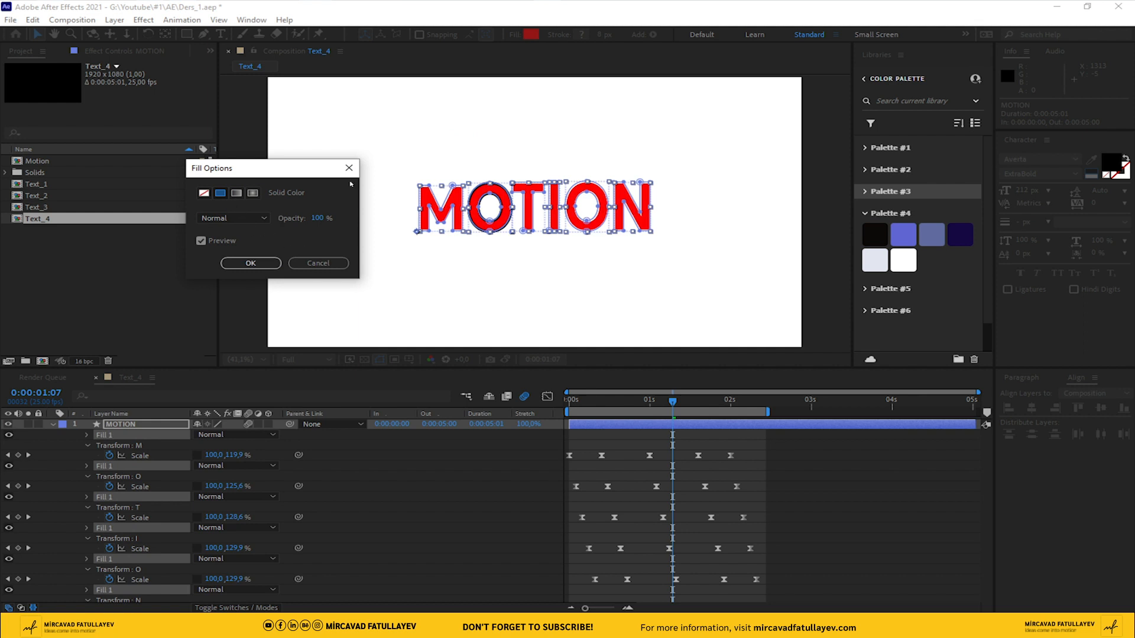
pyautogui.click(251, 263)
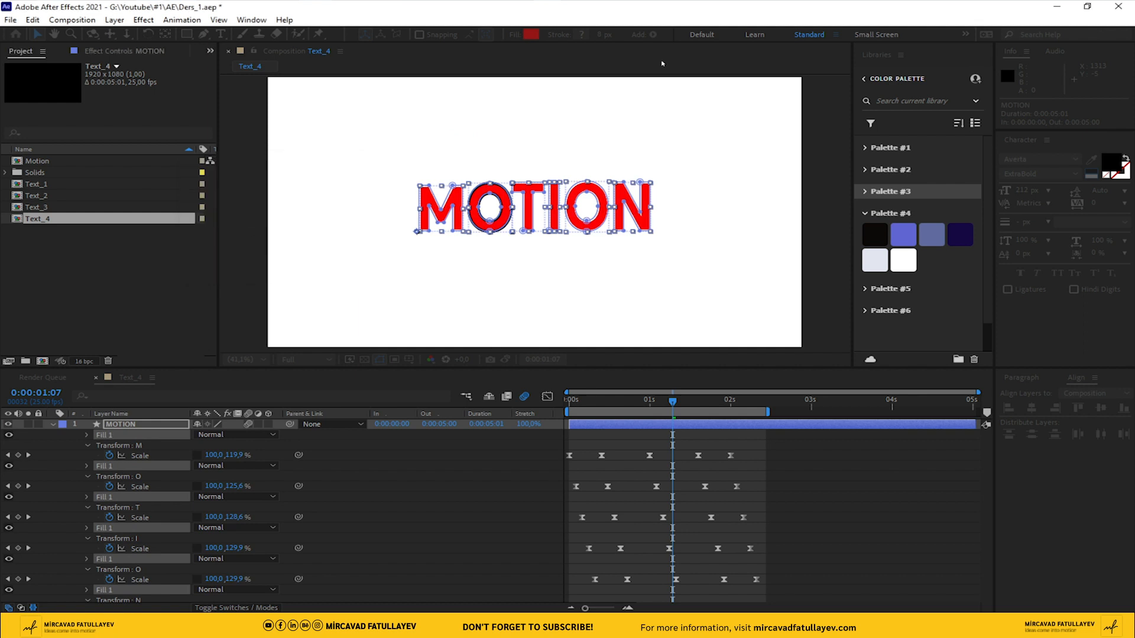
# Change the stroke type of all letters in the MOTION shape layer to Solid Color
pyautogui.click(559, 35)
pyautogui.click(251, 262)
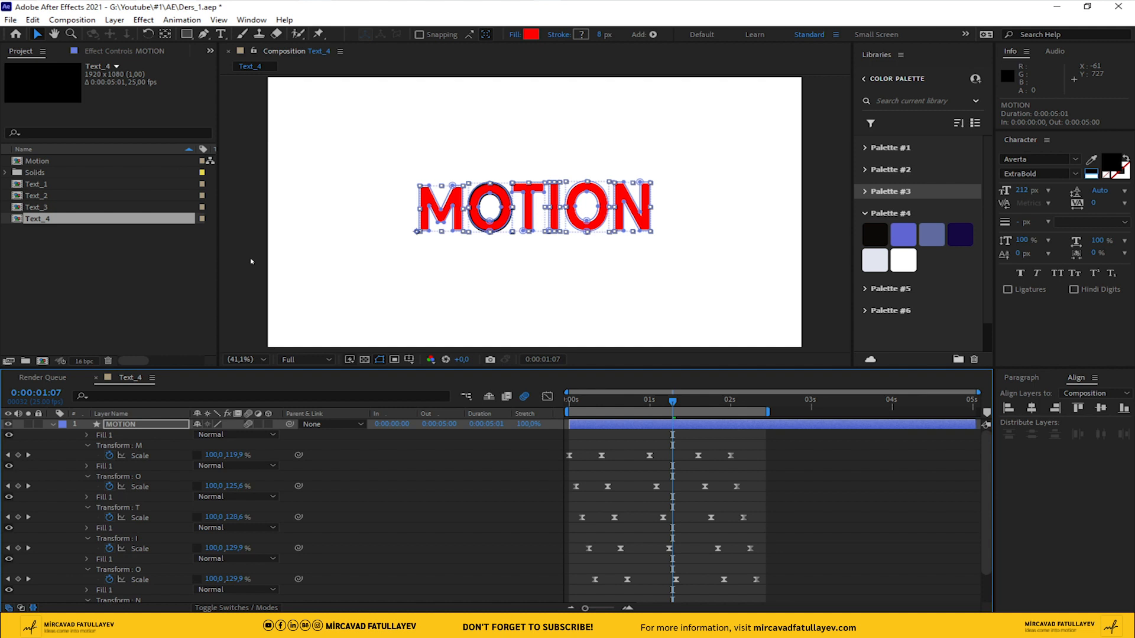
pyautogui.click(559, 36)
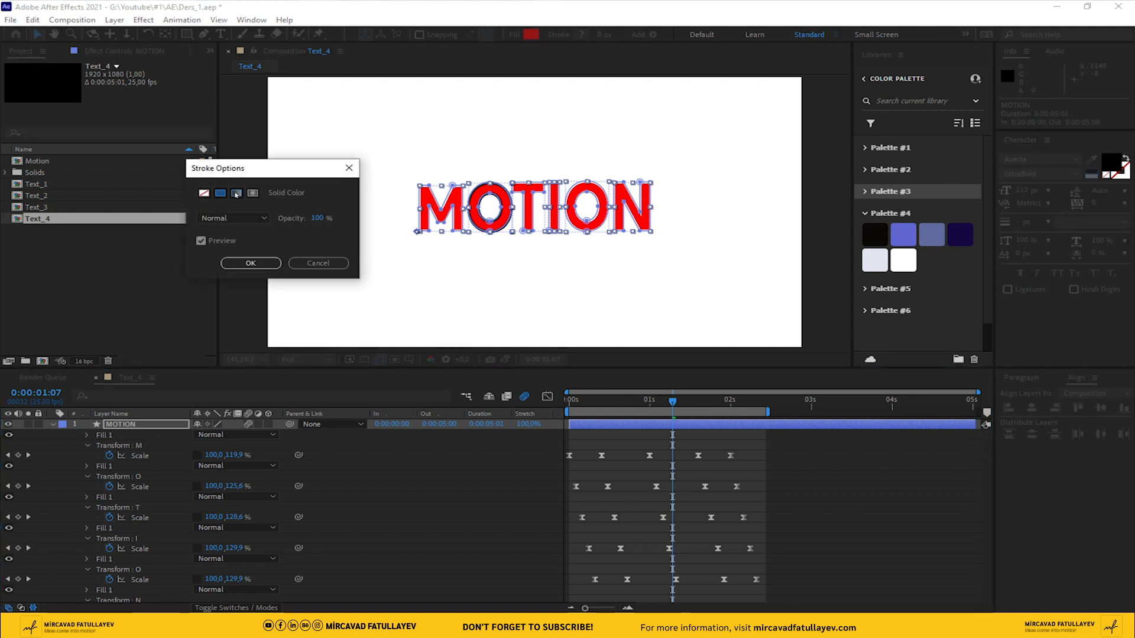
pyautogui.click(220, 194)
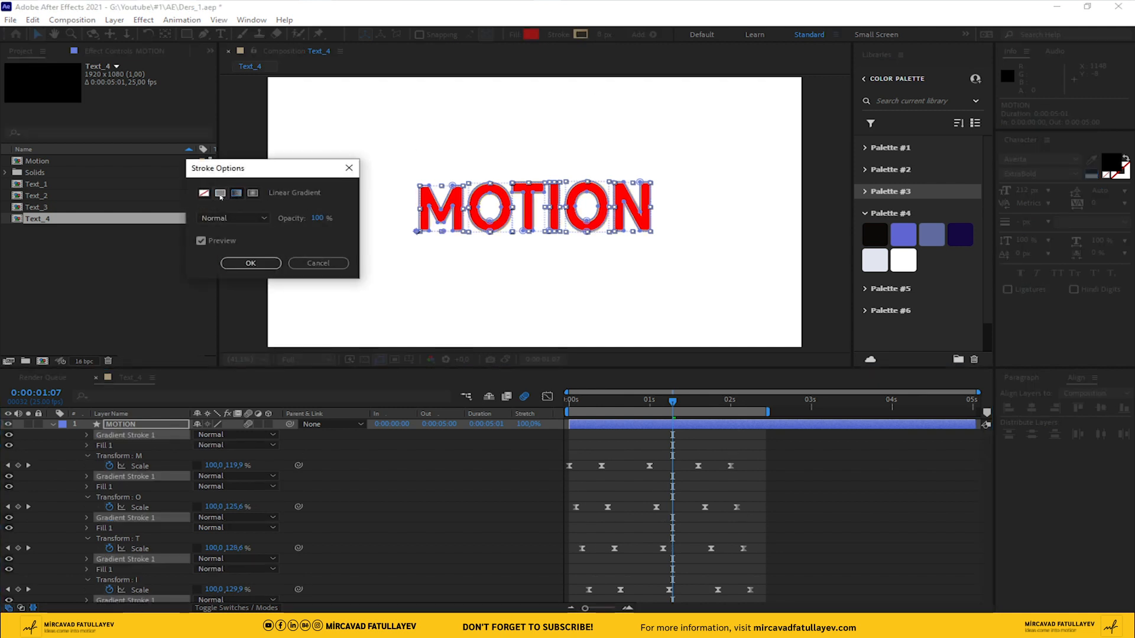
pyautogui.click(250, 264)
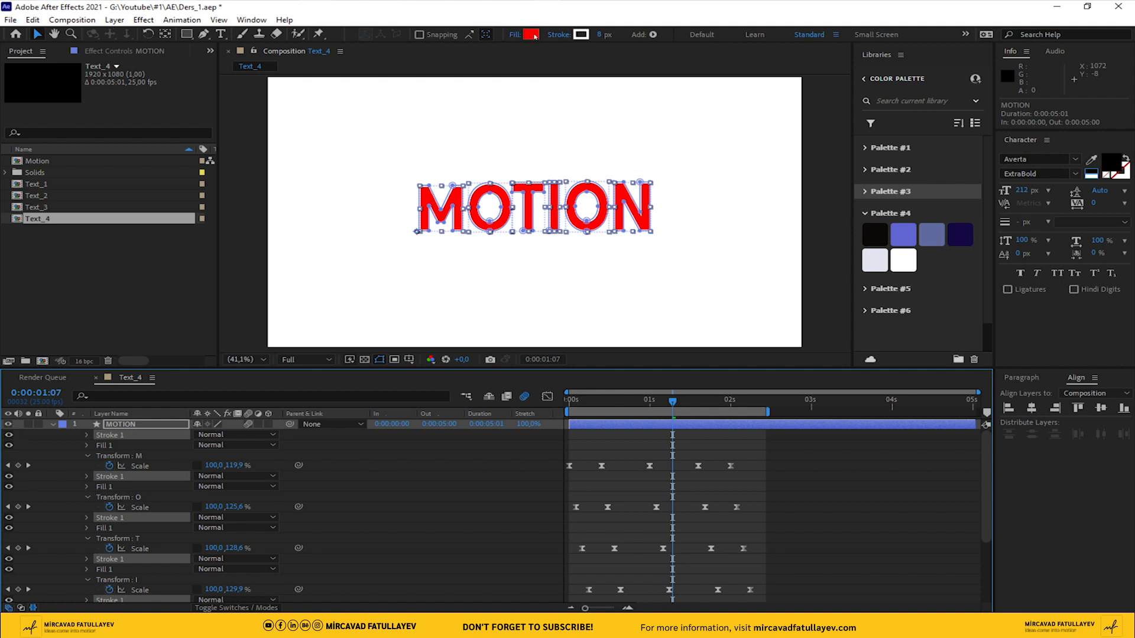
# Fill all letters of the MOTION shape layer with dark navy 150841, sampled from the Palette #4 swatches
pyautogui.click(532, 35)
pyautogui.click(953, 226)
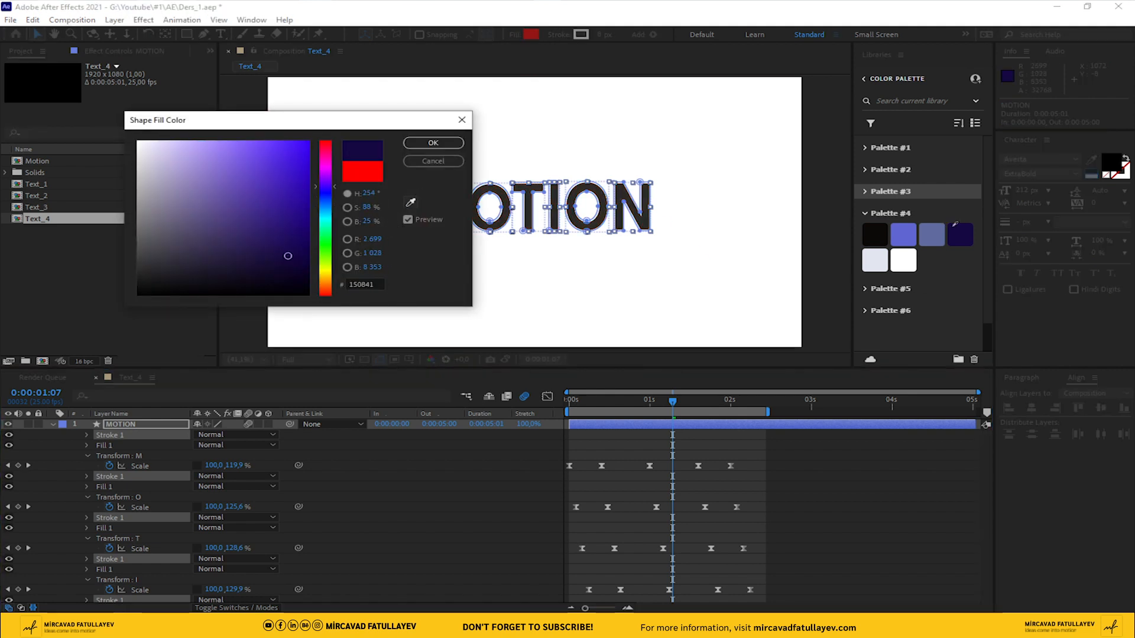
pyautogui.click(433, 143)
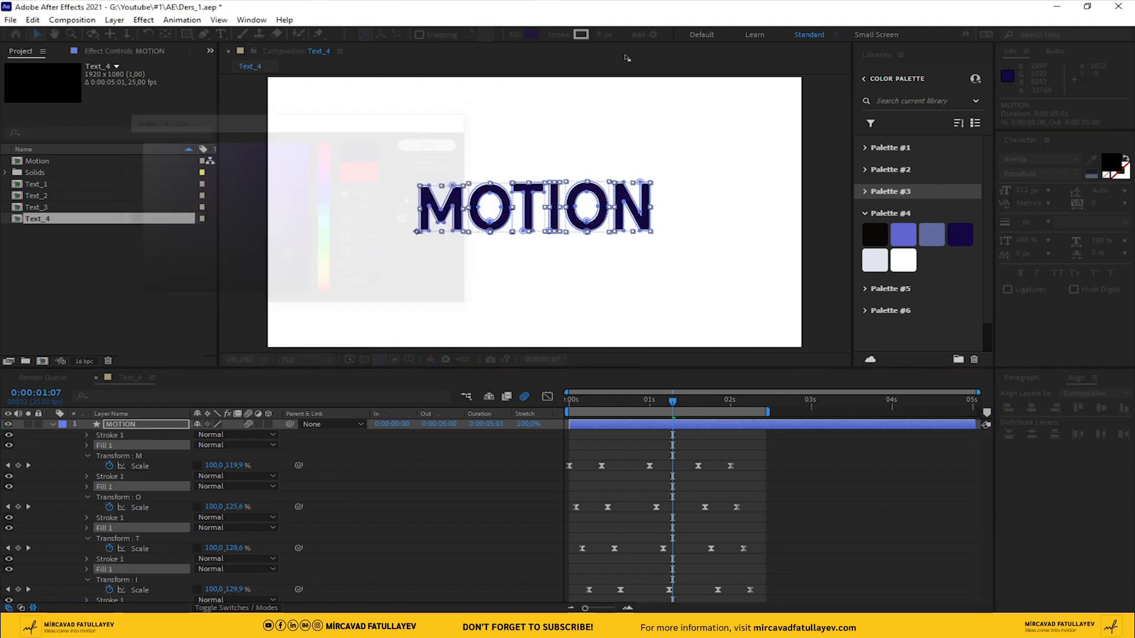
# Set the stroke color of all MOTION letters to near-black 0B0908, sampled from the Palette #4 swatches
pyautogui.click(581, 35)
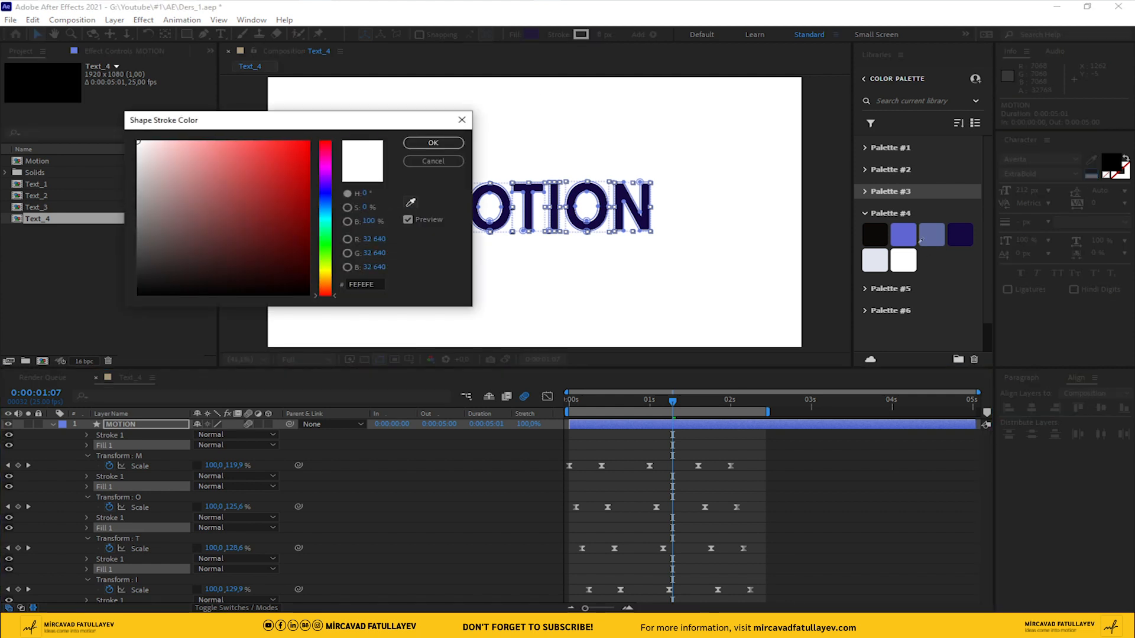
pyautogui.click(874, 235)
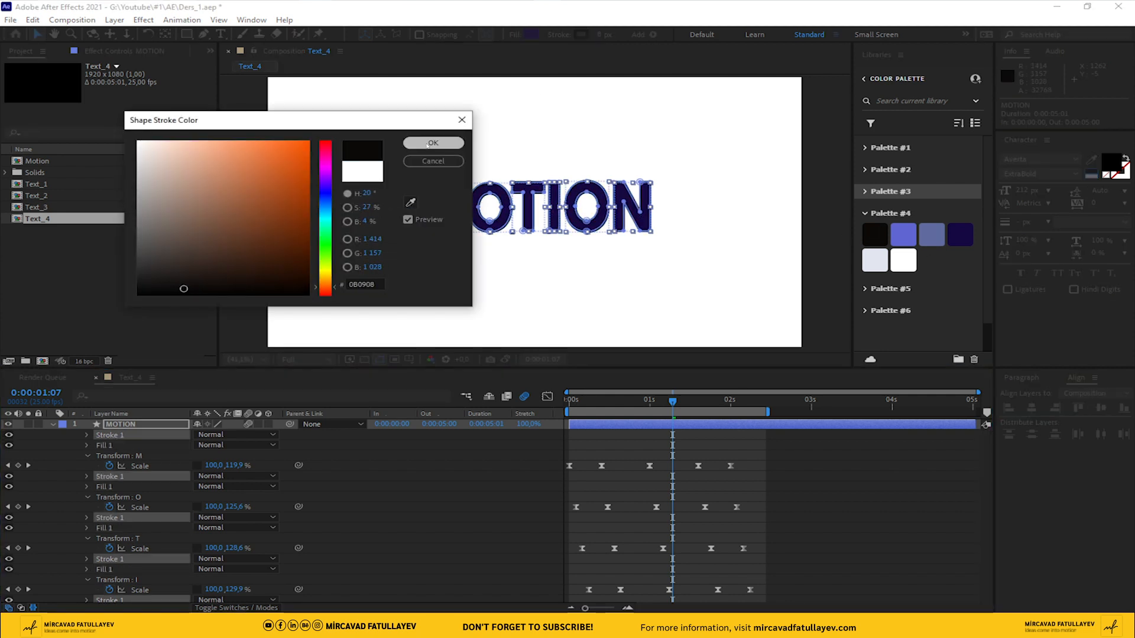
pyautogui.click(433, 144)
pyautogui.click(499, 417)
# Return to the first frame, collapse the MOTION shape layer's properties and duplicate the layer three times
pyautogui.moveTo(670, 403); pyautogui.dragTo(529, 407)
pyautogui.click(52, 424)
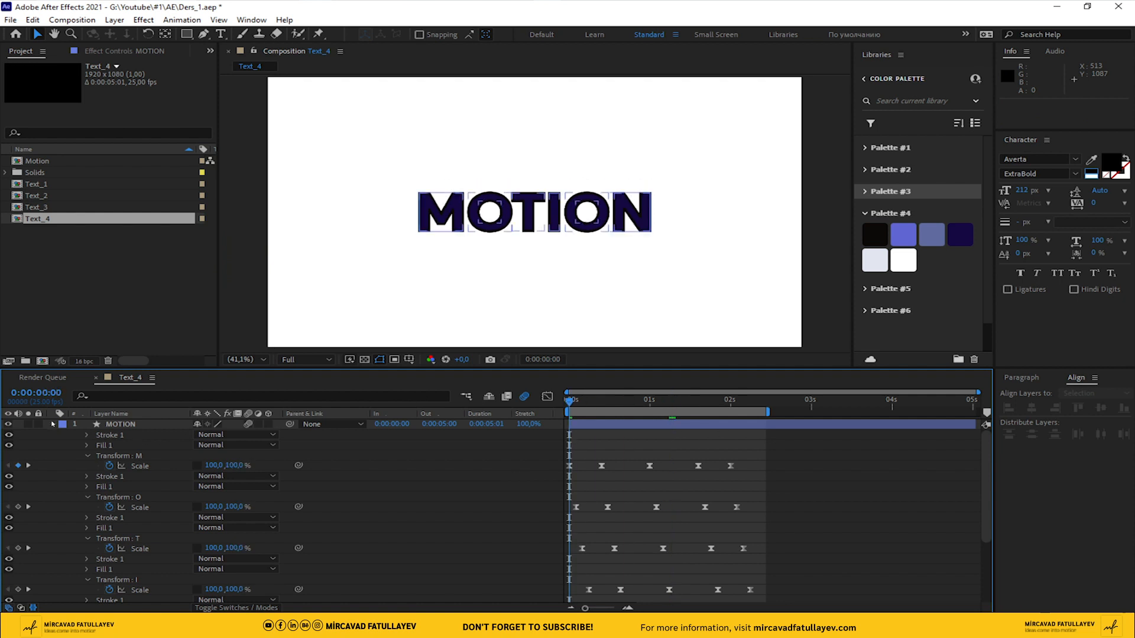
pyautogui.click(53, 424)
pyautogui.click(156, 427)
pyautogui.hotkey('ctrl', 'd')
pyautogui.hotkey('ctrl', 'd')
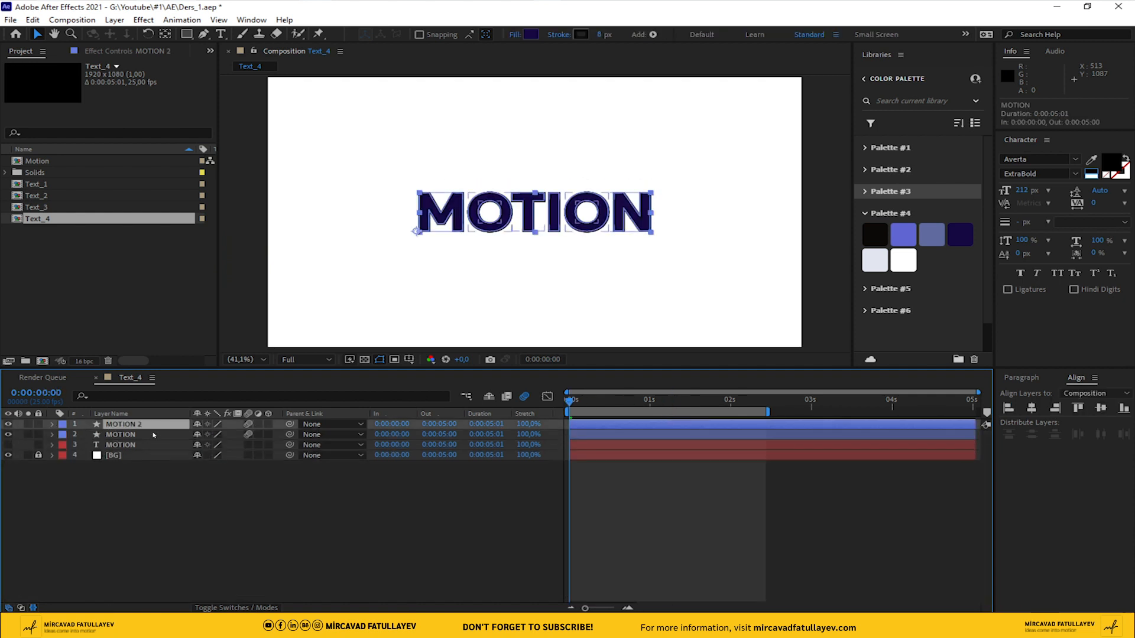
pyautogui.hotkey('ctrl', 'd')
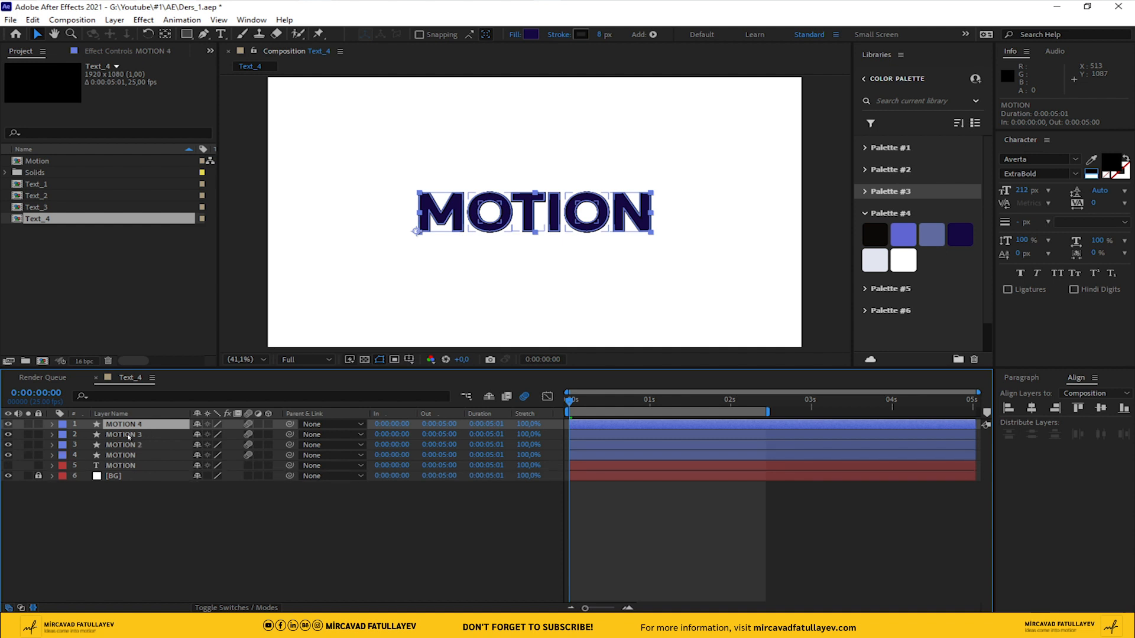
# Fill the MOTION 2 layer with grey-blue 606A9E, sampled from the Palette #4 swatches
pyautogui.click(132, 445)
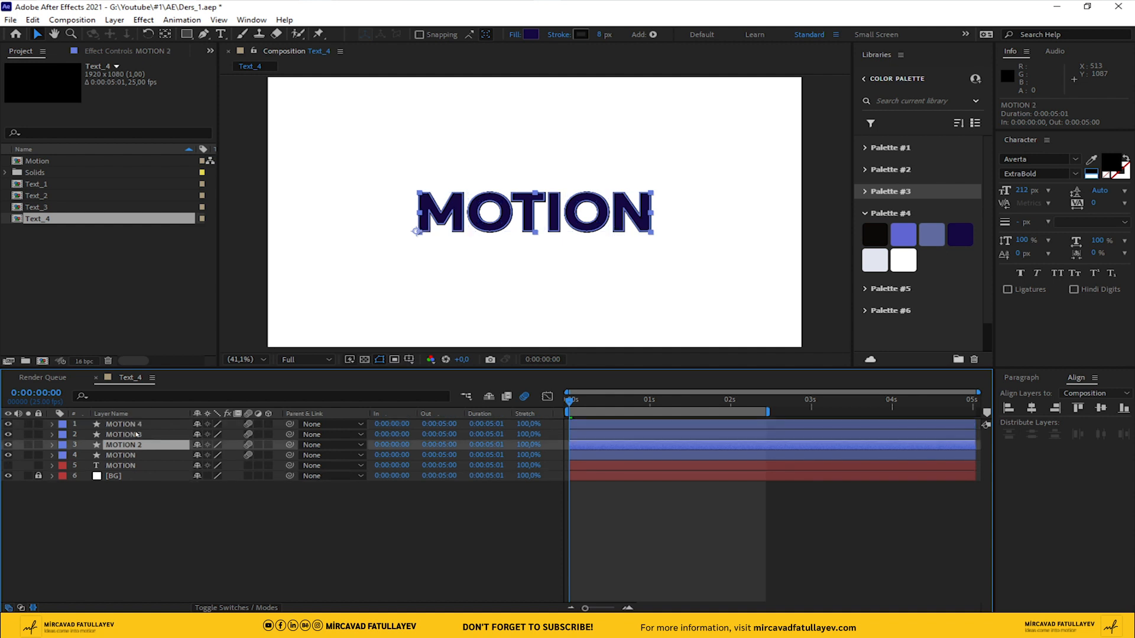
pyautogui.click(531, 34)
pyautogui.click(410, 203)
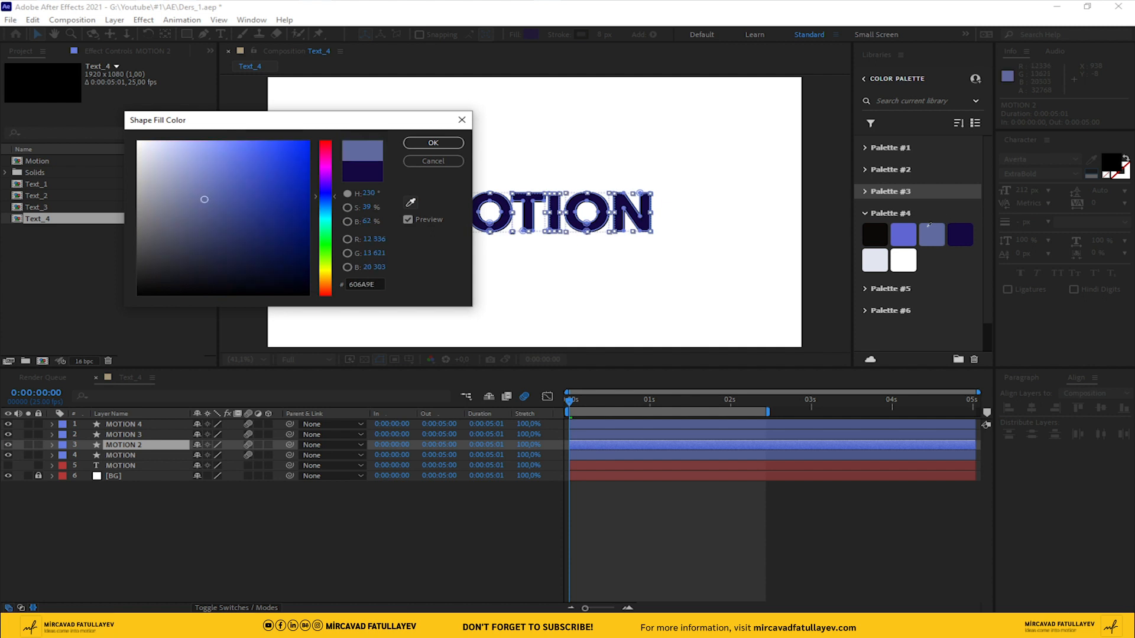
pyautogui.click(433, 143)
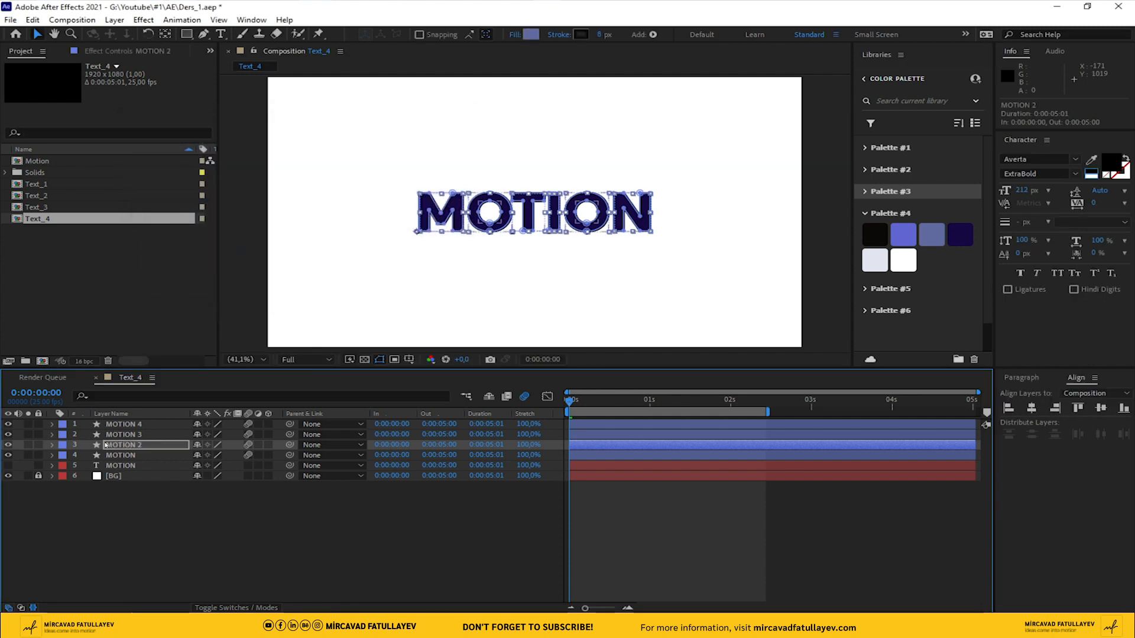
# Fill the MOTION 3 layer with violet-blue 5E65D1, sampled from the Palette #4 swatches
pyautogui.click(126, 435)
pyautogui.click(528, 35)
pyautogui.click(410, 202)
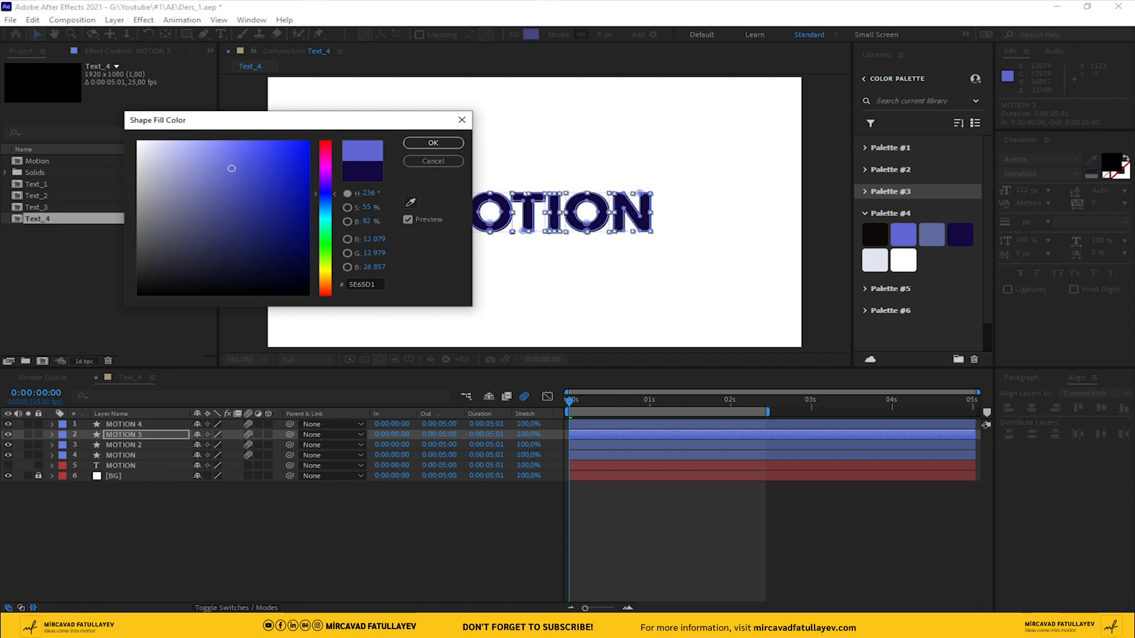
pyautogui.click(433, 143)
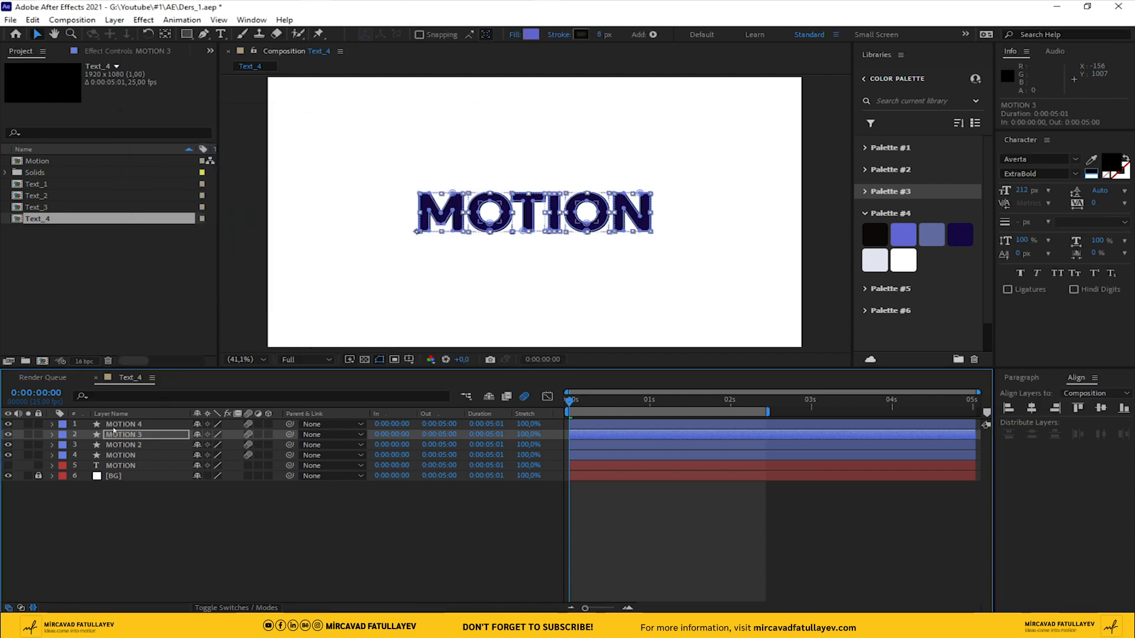
# Fill the MOTION 4 layer with the pale lavender swatch sampled from Palette #4
pyautogui.click(115, 425)
pyautogui.click(531, 35)
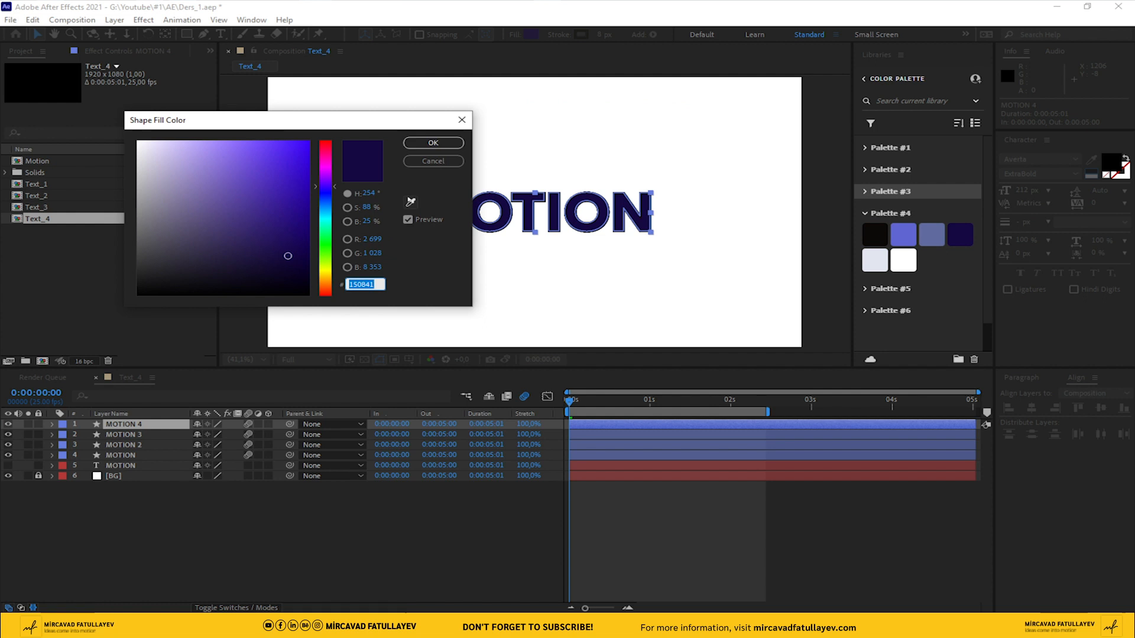
pyautogui.click(410, 202)
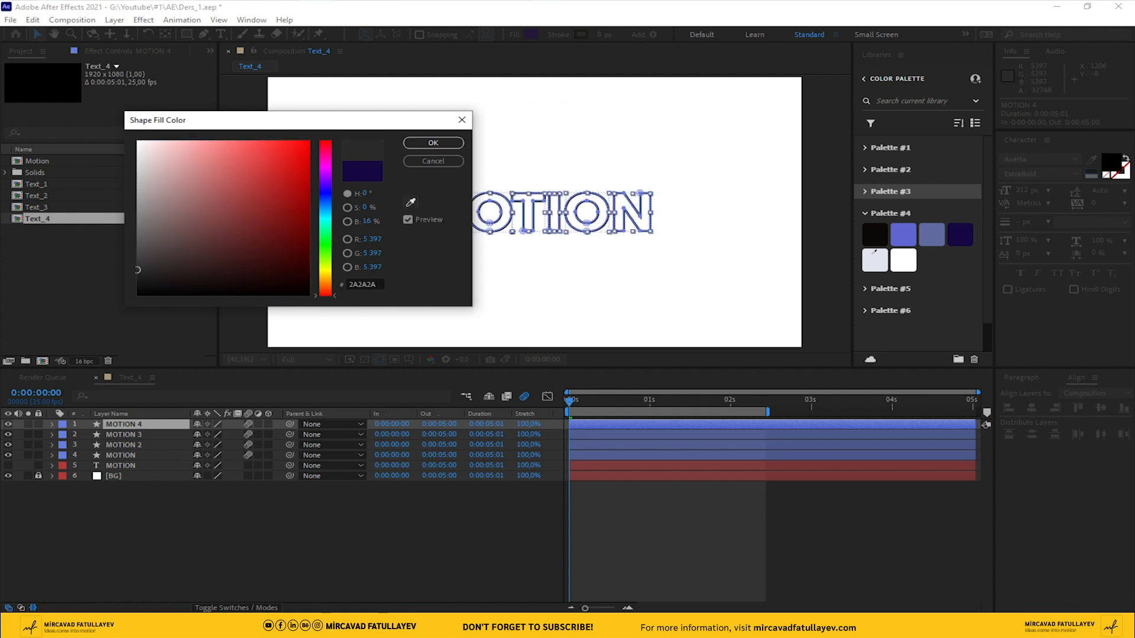
pyautogui.click(416, 143)
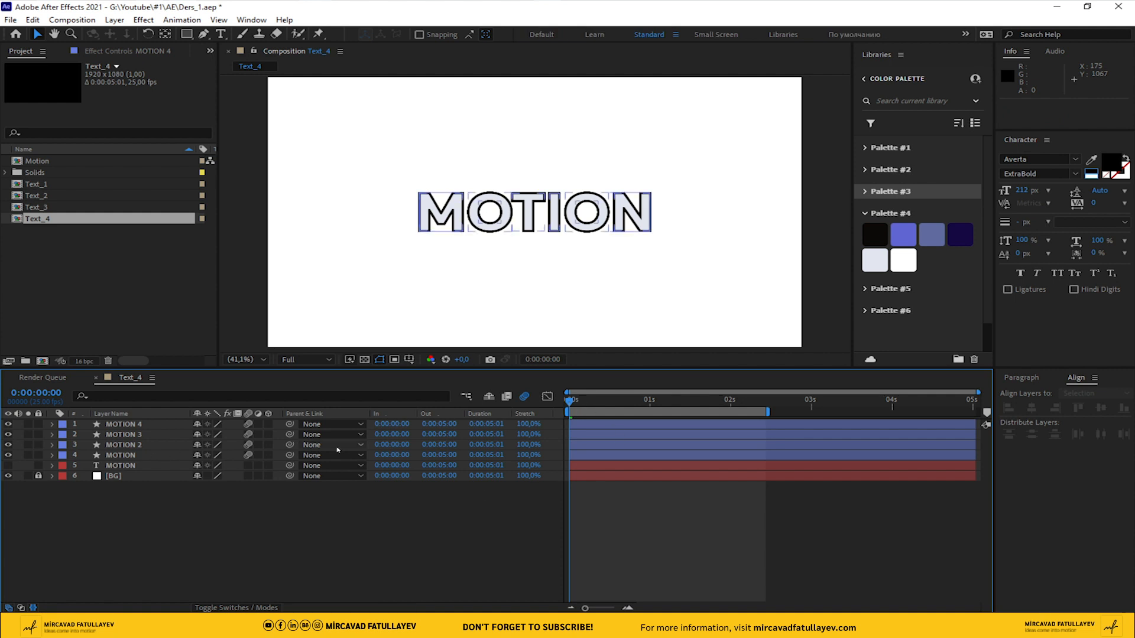
# Stagger the shape layers so MOTION 3, MOTION 2 and MOTION start at frames 2, 4 and 6, and preview the animation
pyautogui.press('pagedown')
pyautogui.moveTo(581, 434); pyautogui.dragTo(583, 434)
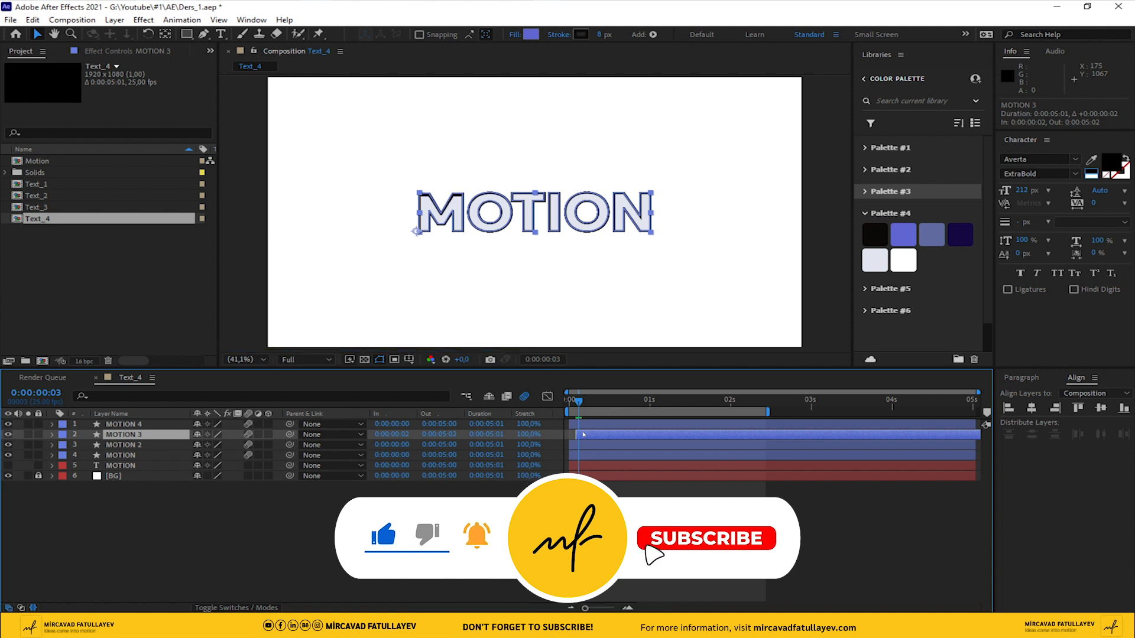
pyautogui.moveTo(585, 445); pyautogui.dragTo(607, 456)
pyautogui.press('pagedown')
pyautogui.press('pagedown')
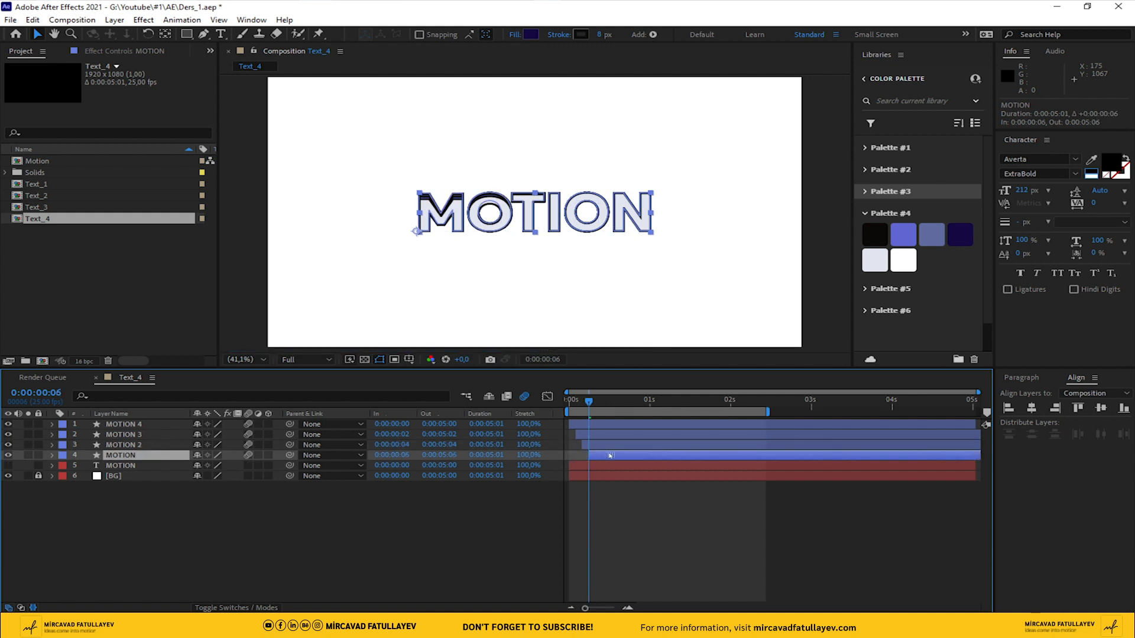
pyautogui.press('space')
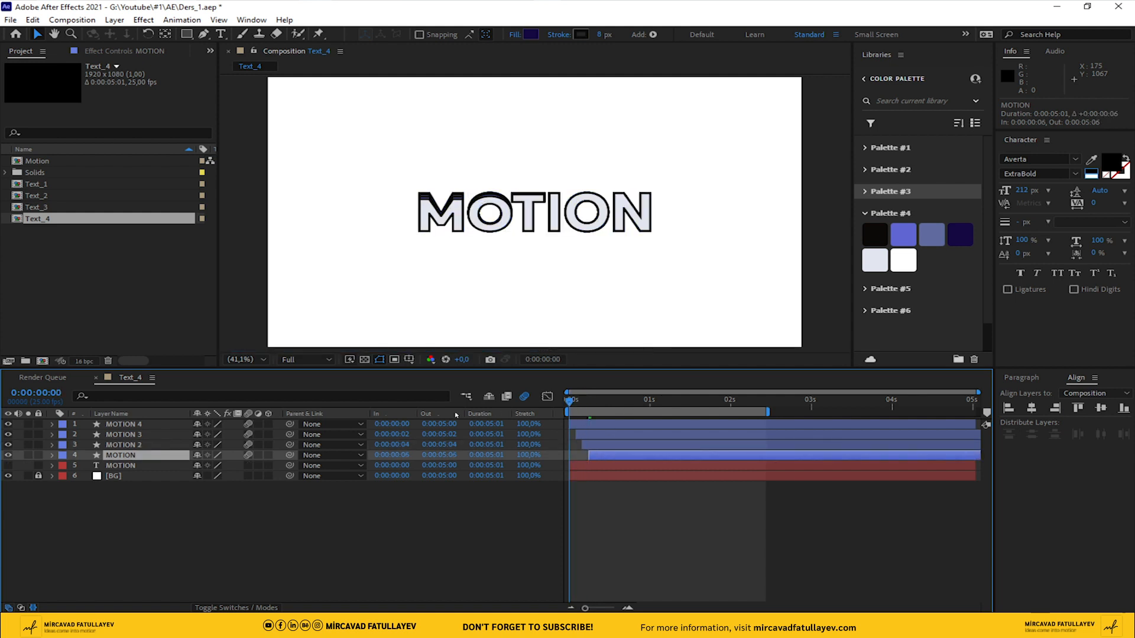
pyautogui.click(355, 530)
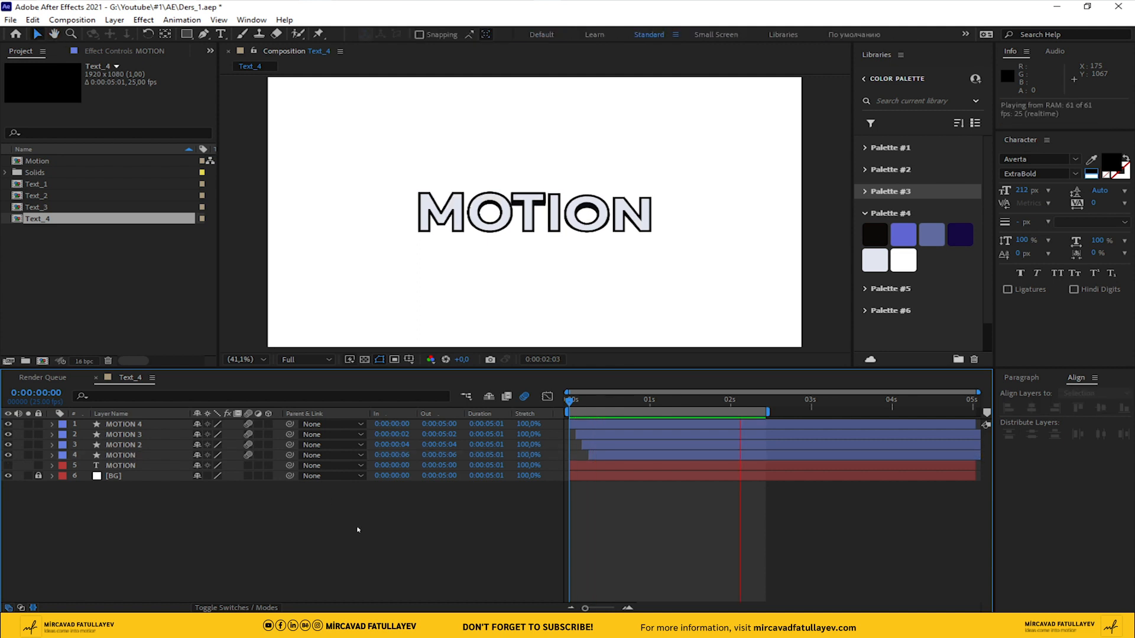